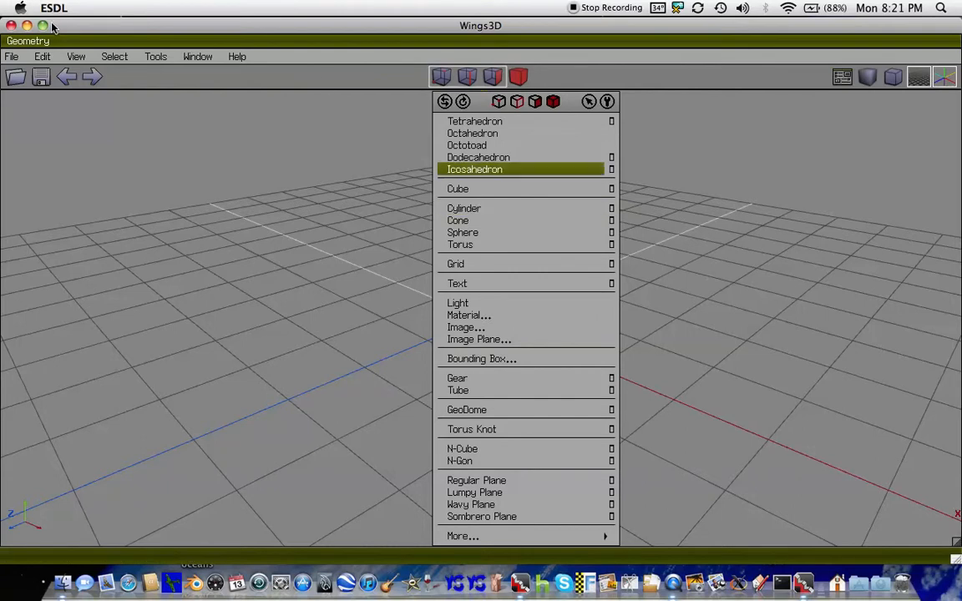
Minimize Wings3D, open the 3d projects folder in Finder and search the Mac for "tzar"
click(27, 26)
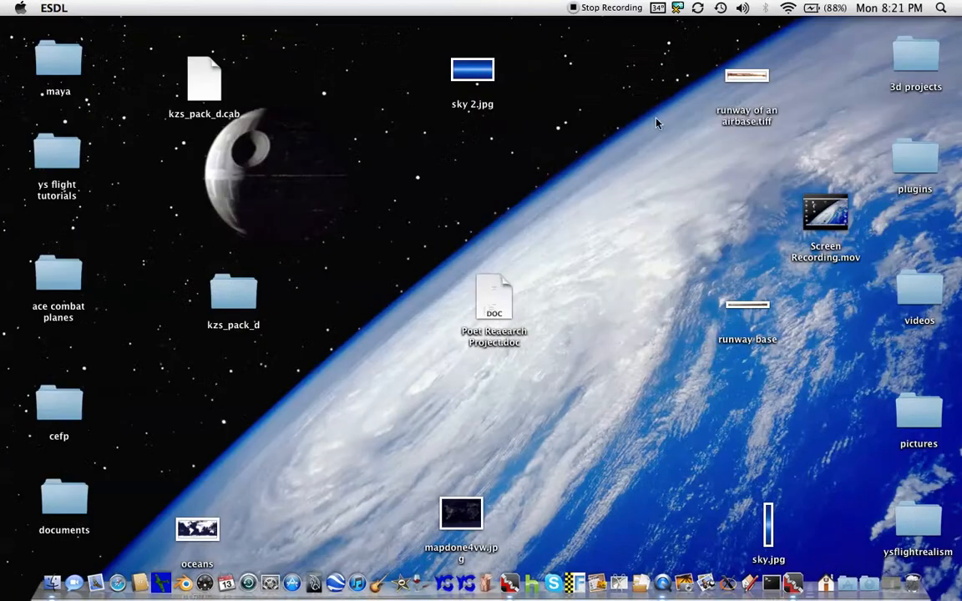
double_click(918, 52)
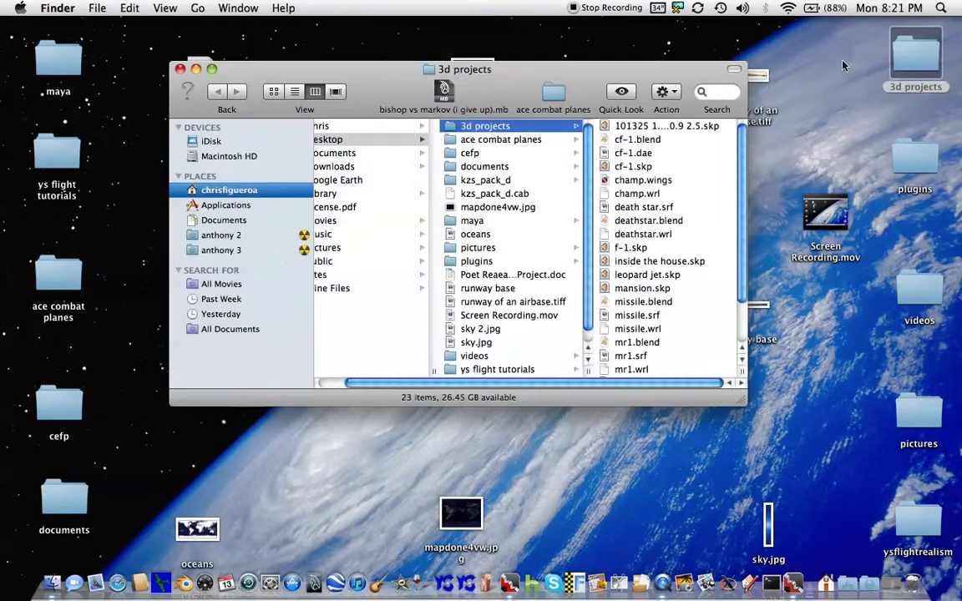
click(718, 94)
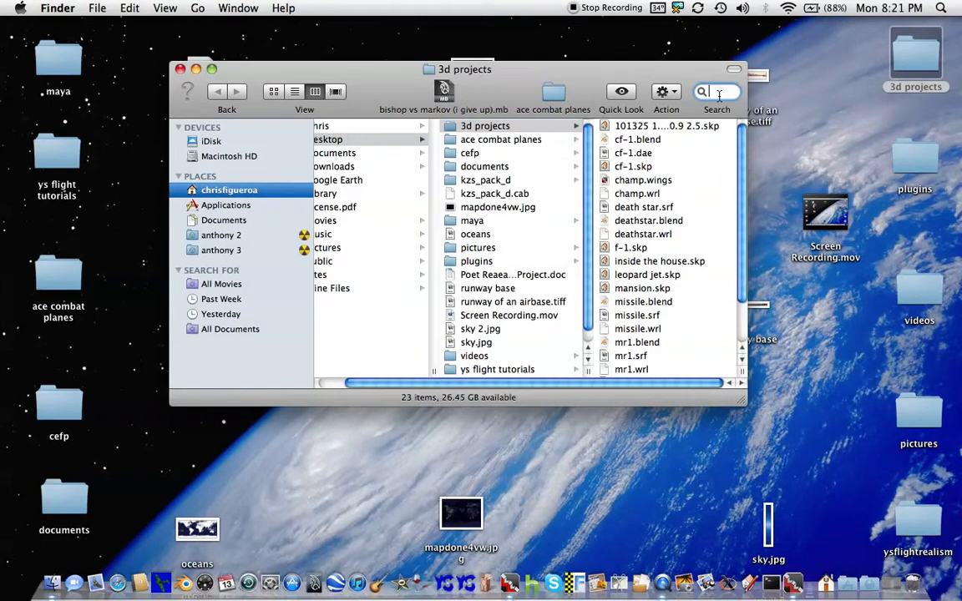
text(tzar)
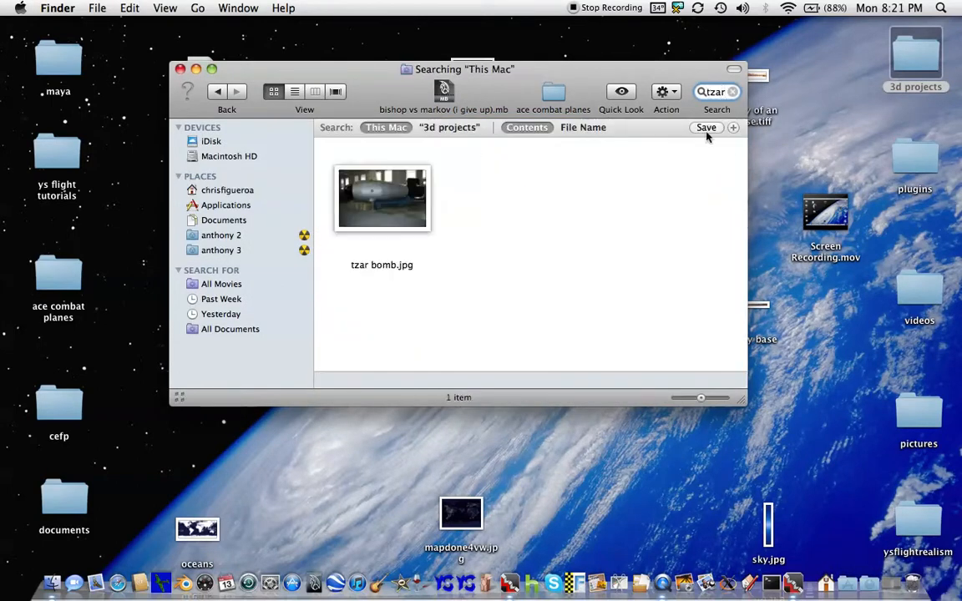
Place tzar bomb.jpg from the search results on the desktop, close the results window and open the image
drag(343, 185, 326, 451)
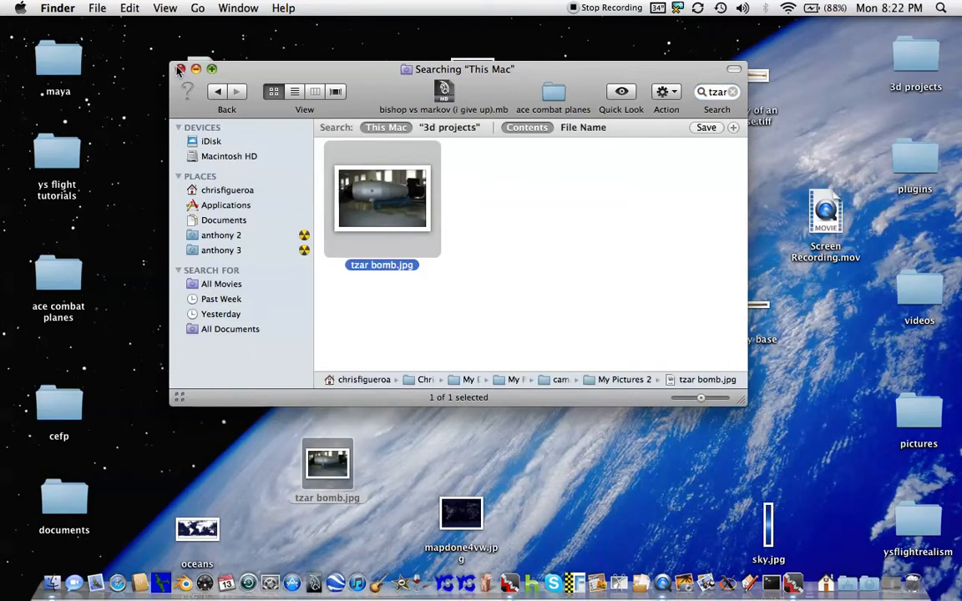
click(180, 69)
double_click(325, 468)
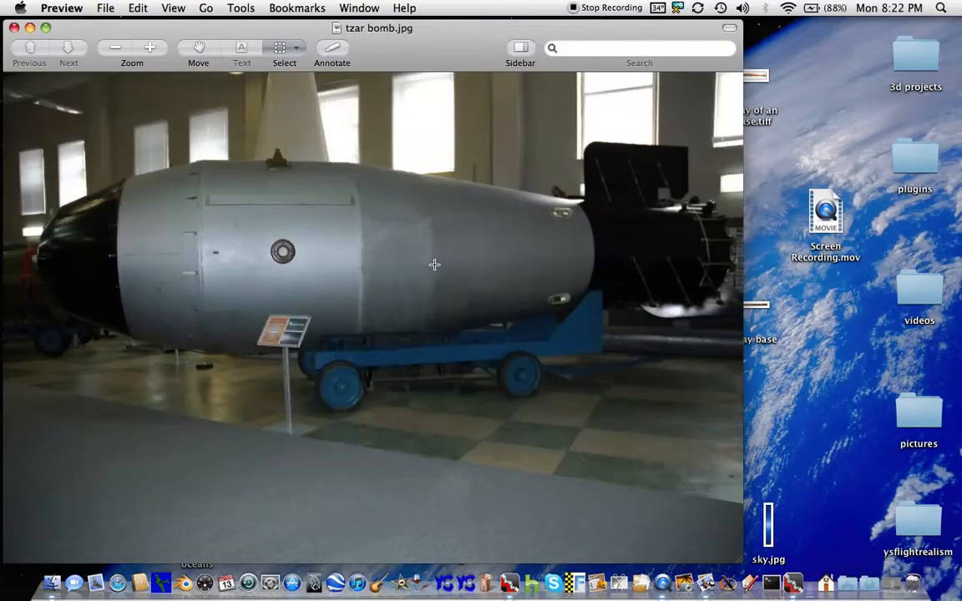
Try to bring the minimized Wings3D window back in front of the reference photo
click(794, 576)
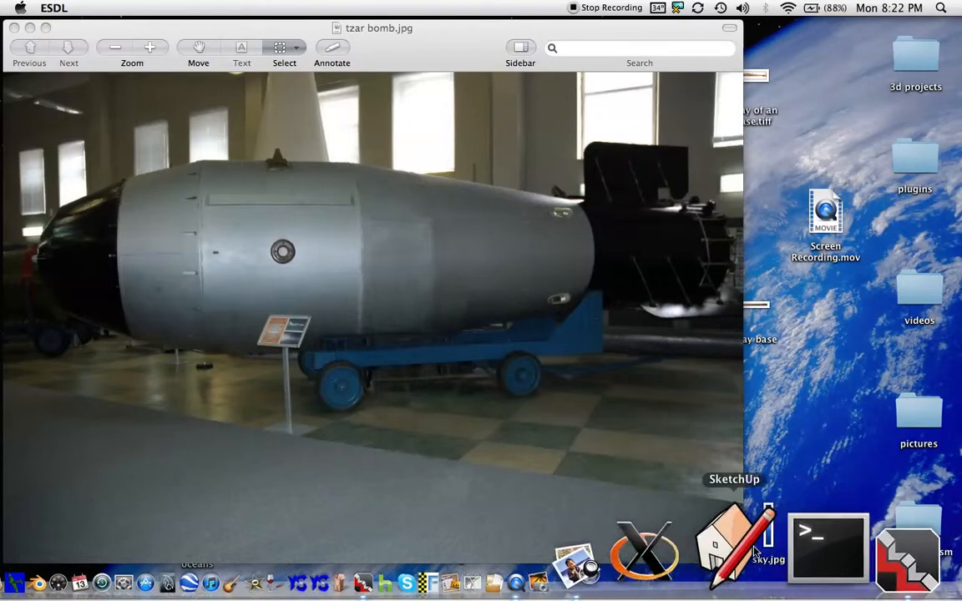
drag(788, 551, 781, 279)
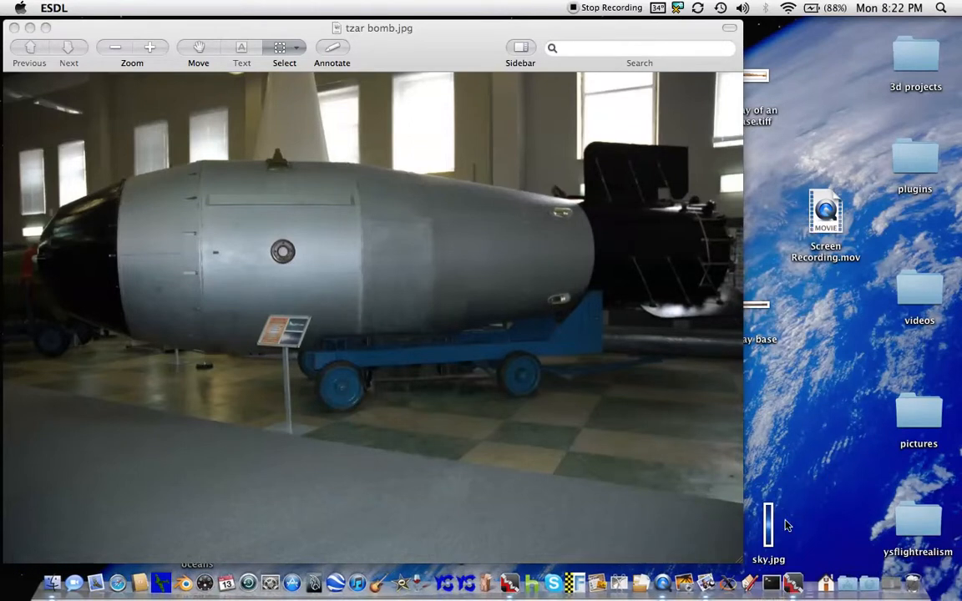
drag(69, 26, 509, 180)
click(90, 165)
Force quit Wings3D Loader and relaunch Wings3D with an empty scene
click(23, 8)
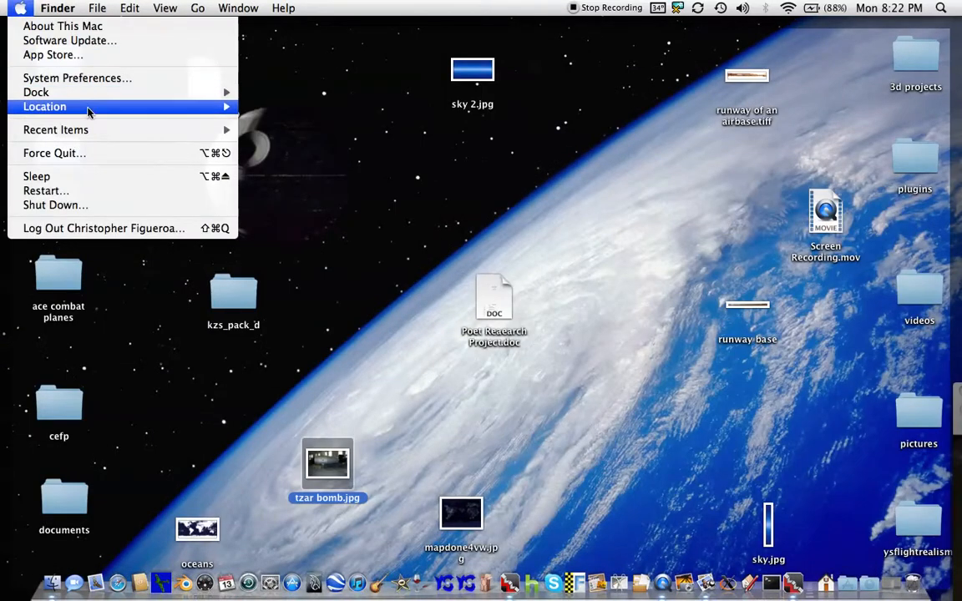
click(92, 153)
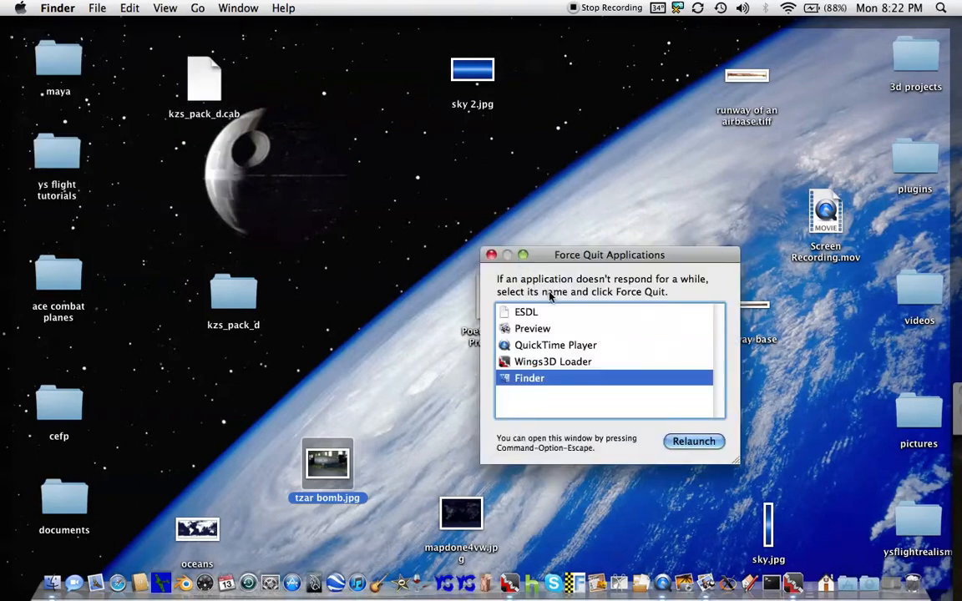
click(561, 362)
click(543, 313)
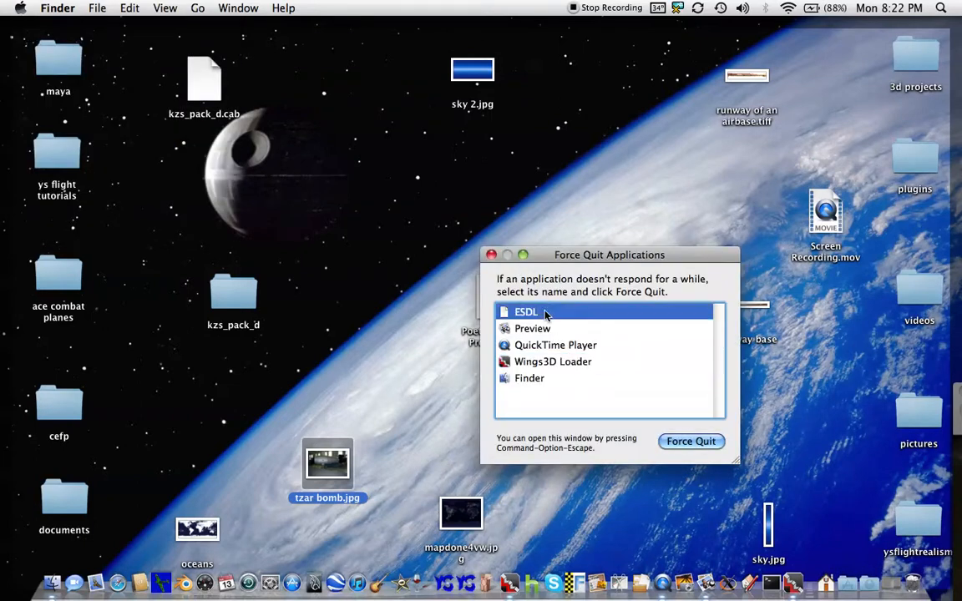
click(598, 364)
click(693, 442)
click(715, 337)
click(491, 255)
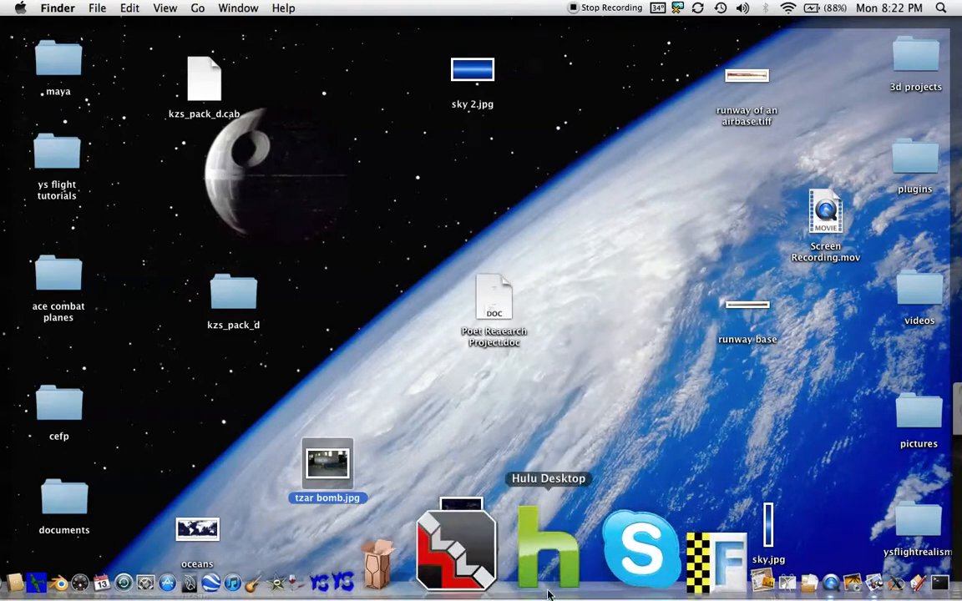
click(489, 585)
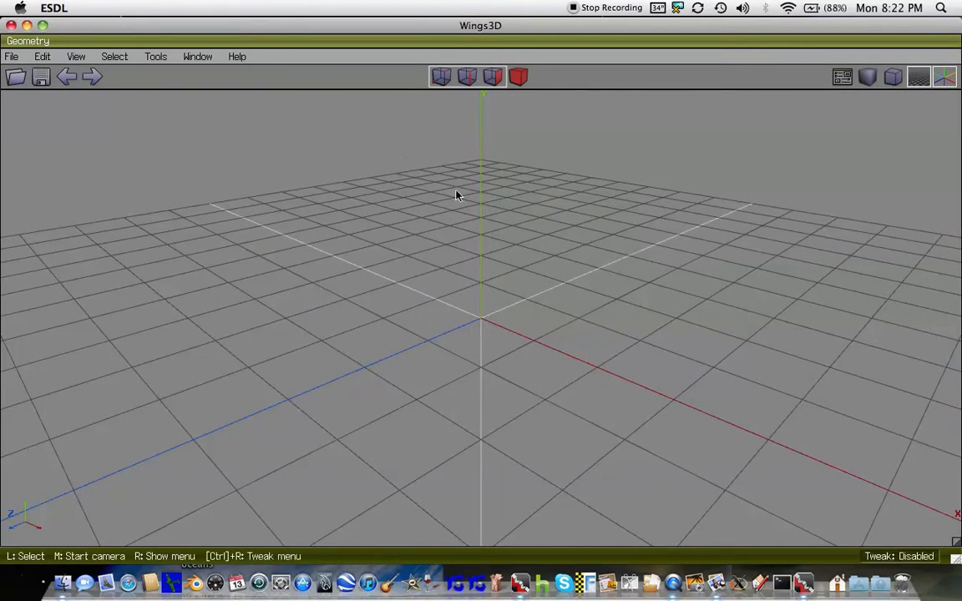
Add a default cylinder at the origin and select all of its faces
right_click(482, 322)
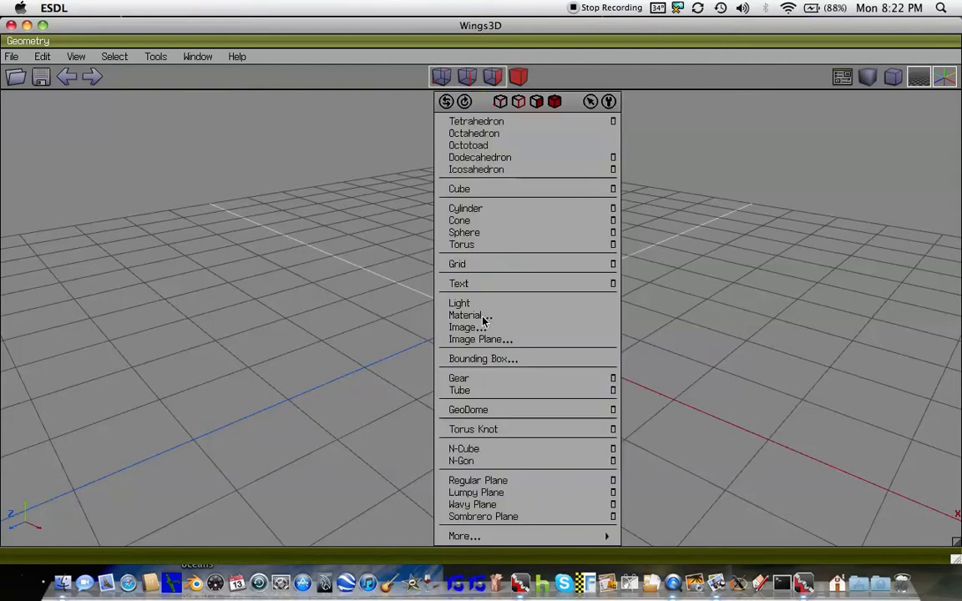
click(479, 209)
drag(615, 422, 380, 182)
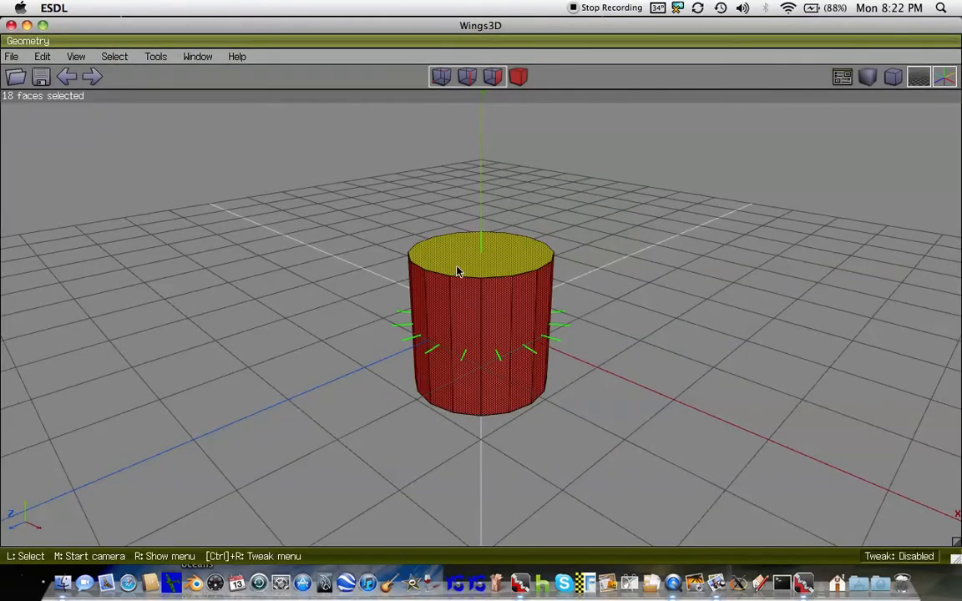
Try rotating the selected cylinder about 35° around the Z axis and undo the rotation
right_click(458, 272)
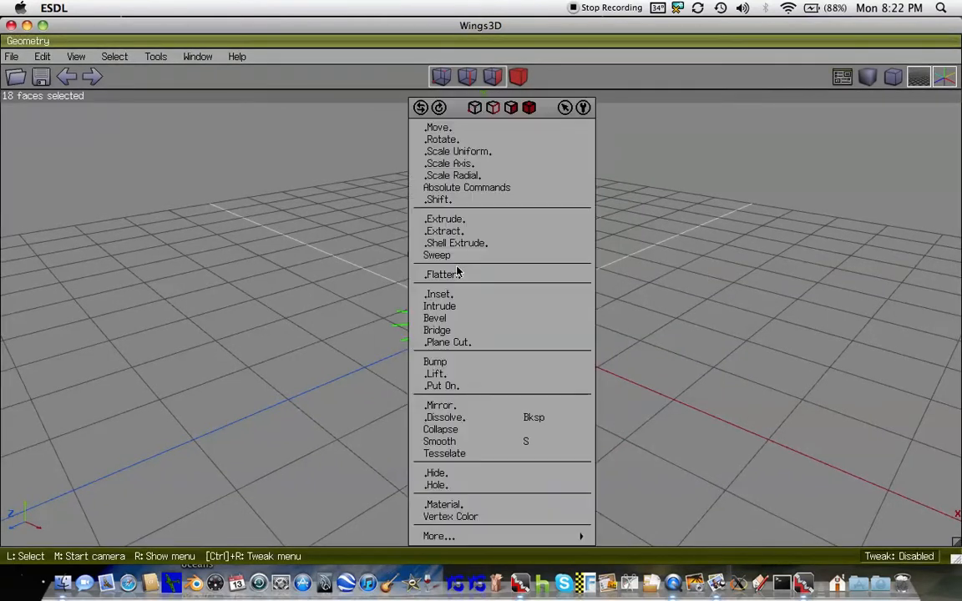
click(460, 141)
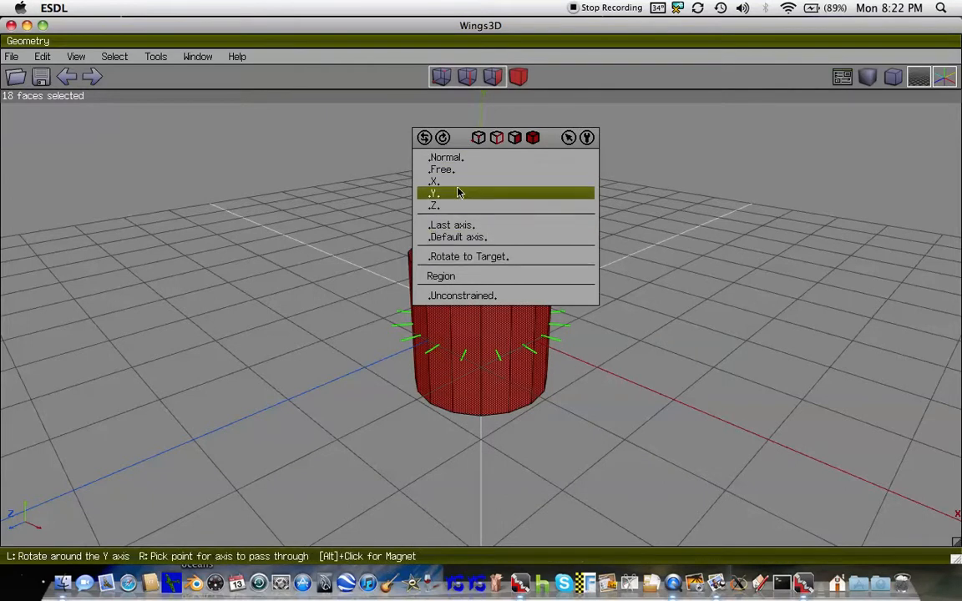
click(455, 204)
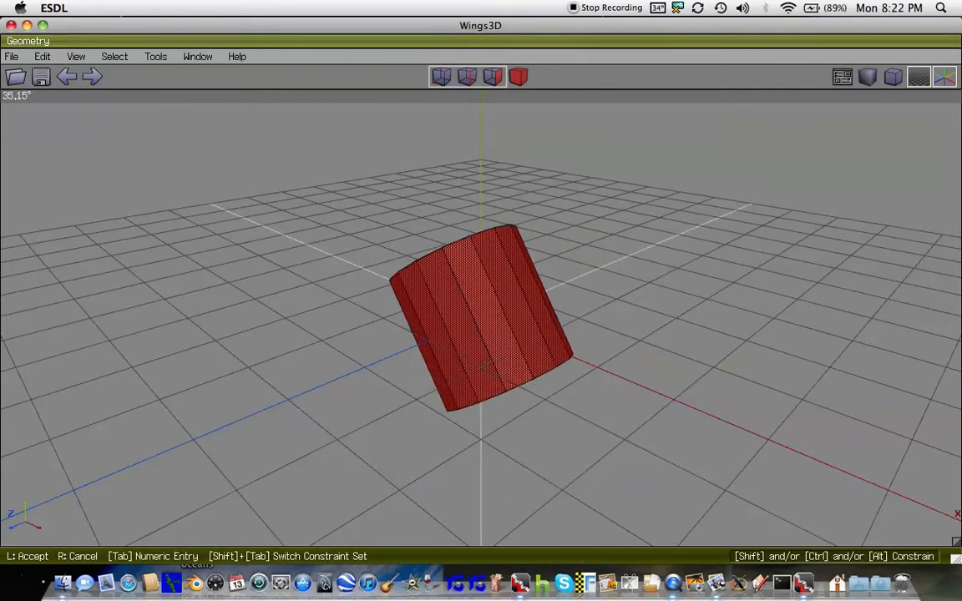
click(467, 264)
key(ctrl+z)
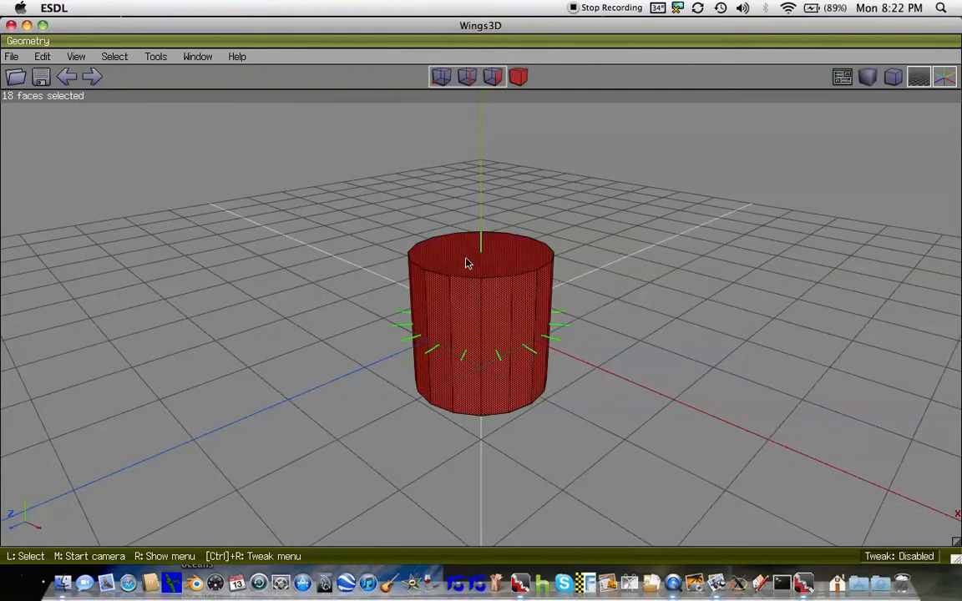
Rotate the selected cylinder about 90° around the X axis so it lies on its side, and clear the selection
right_click(467, 264)
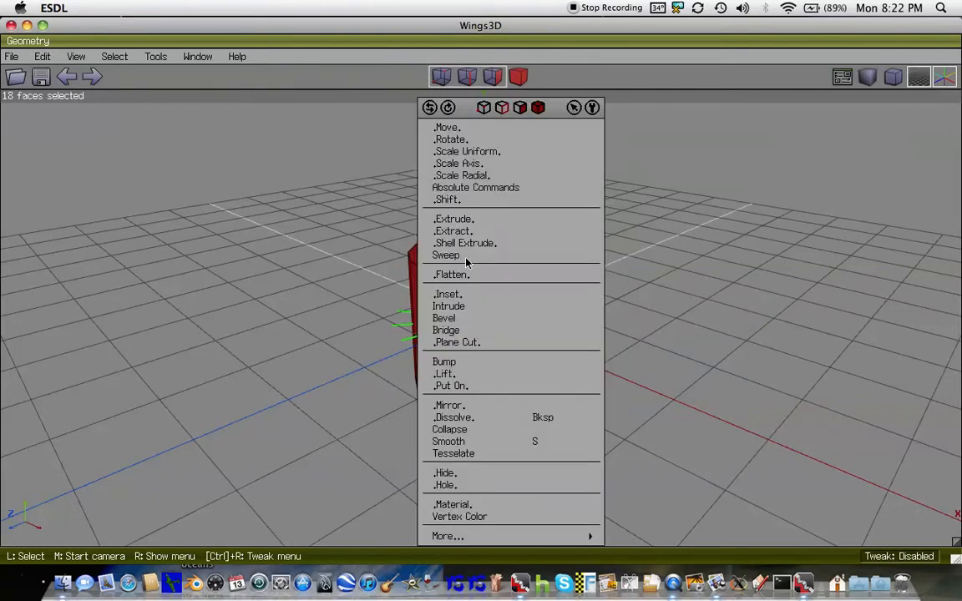
click(451, 139)
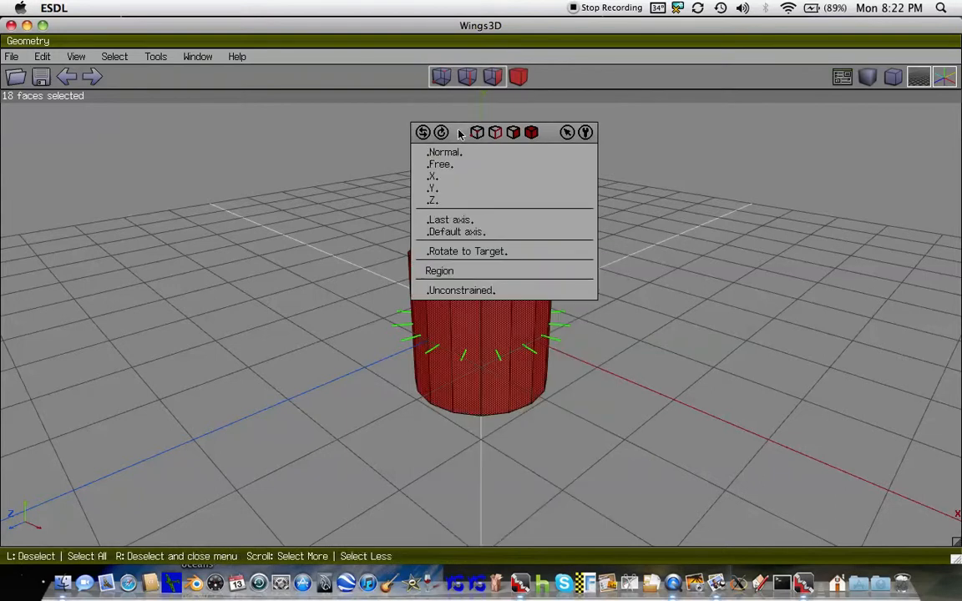
click(457, 175)
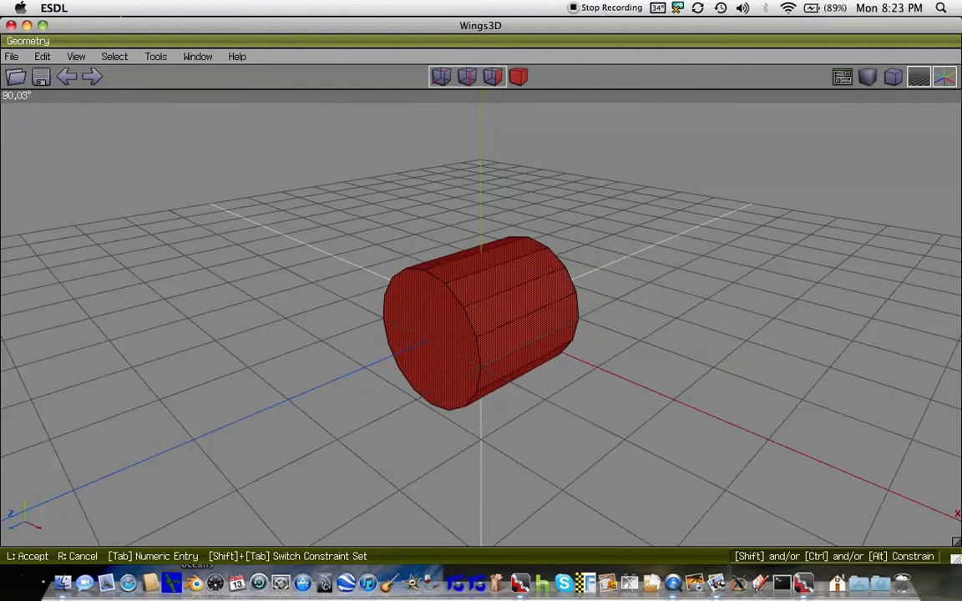
click(453, 185)
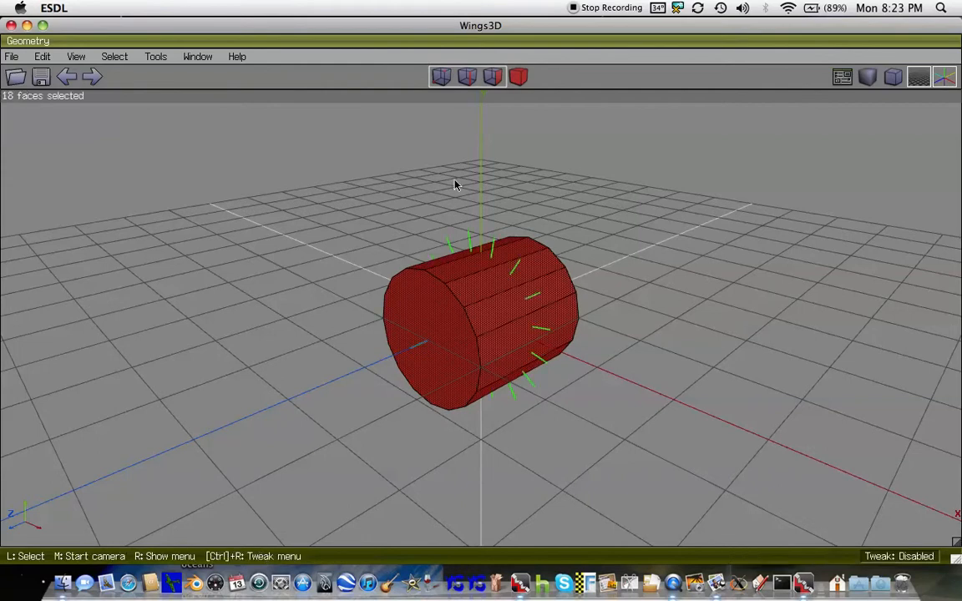
click(681, 297)
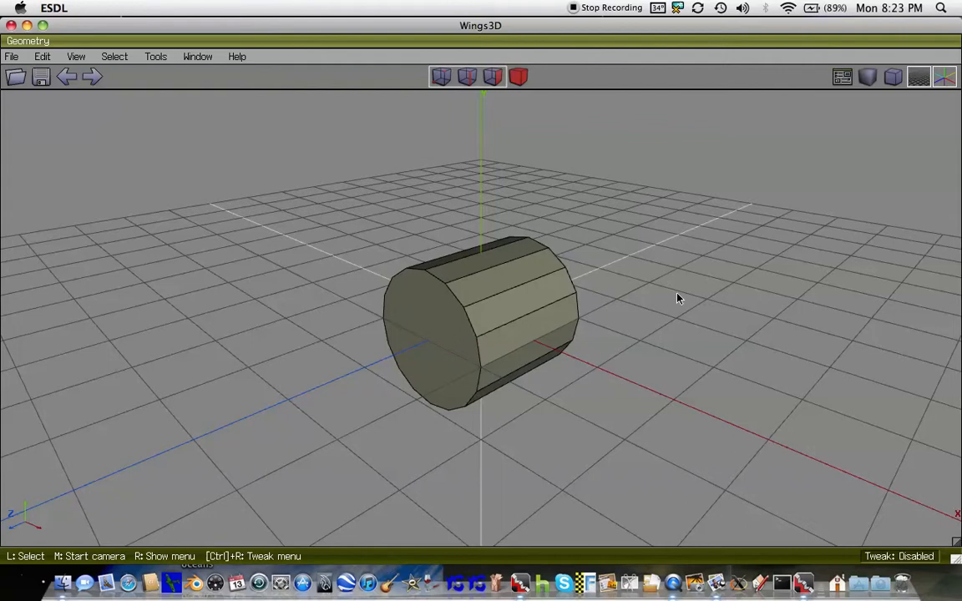
Examine the cylinder with automatic view rotation, along the Z, Y and X axes, and in perspective
key(u)
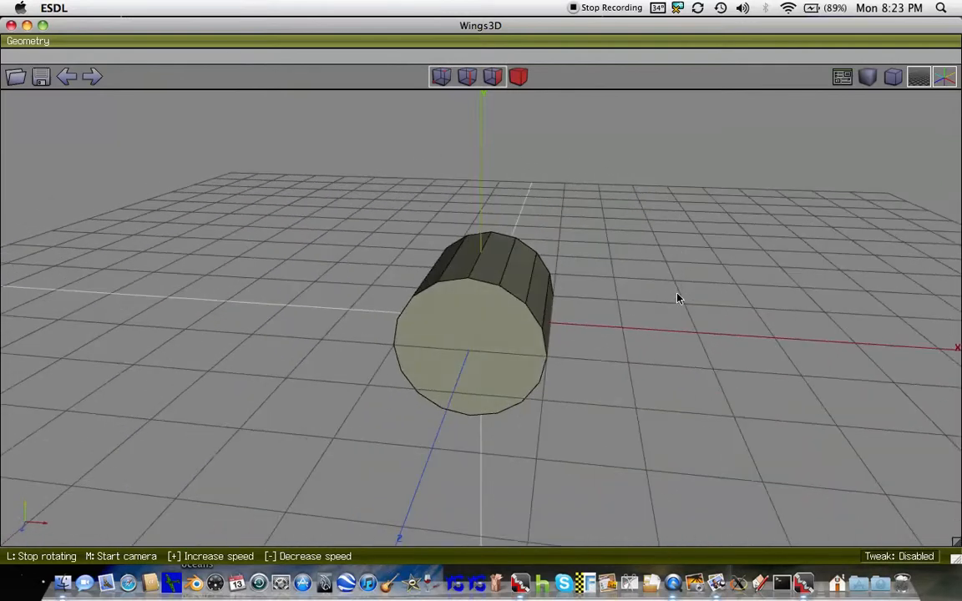
click(678, 298)
key(z)
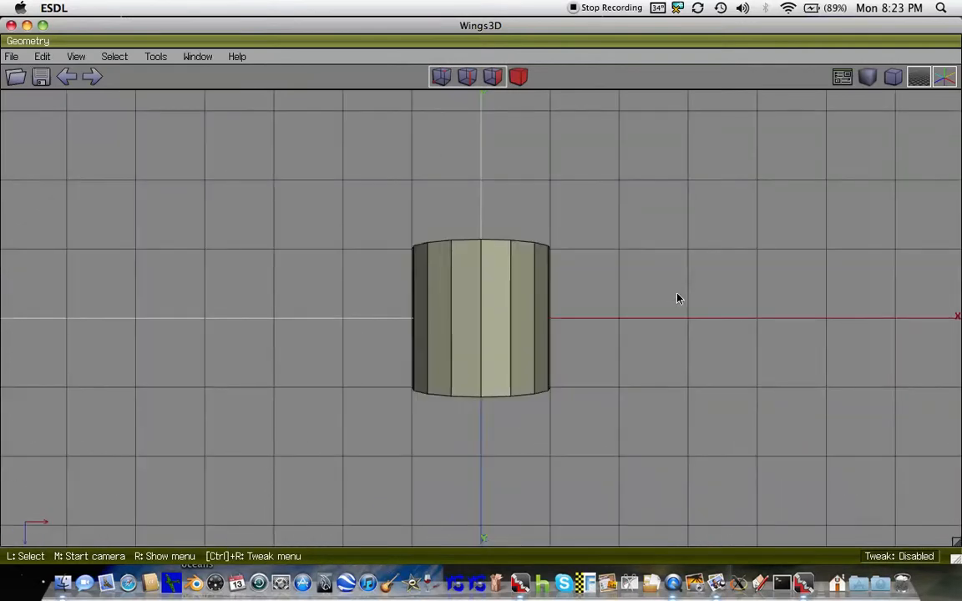
key(y)
key(x)
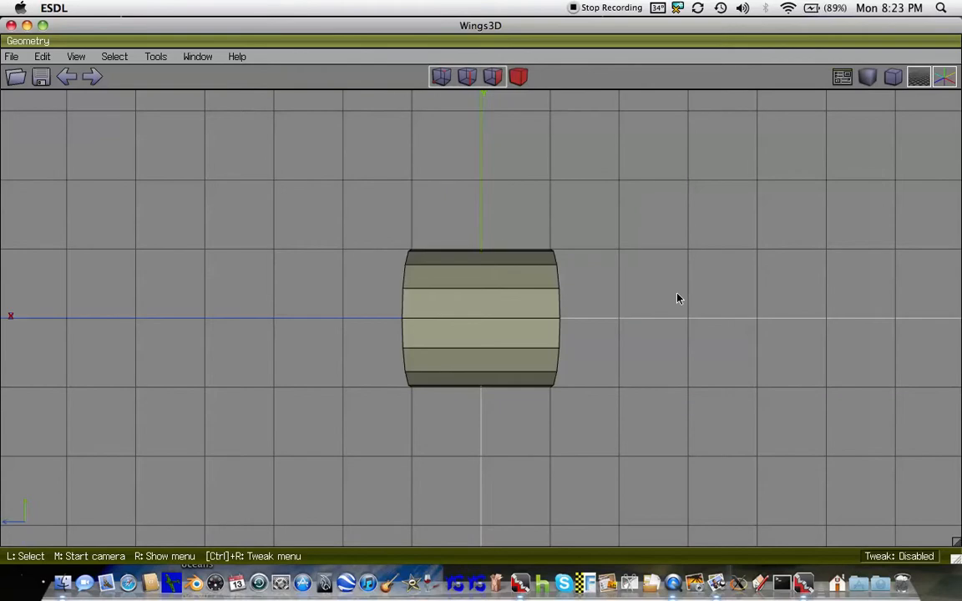
key(x)
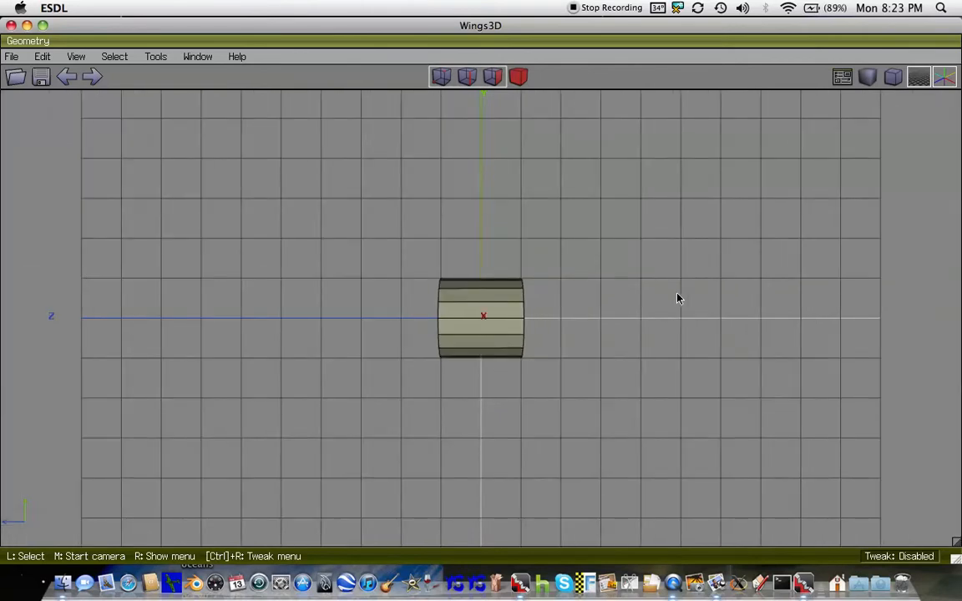
key(d)
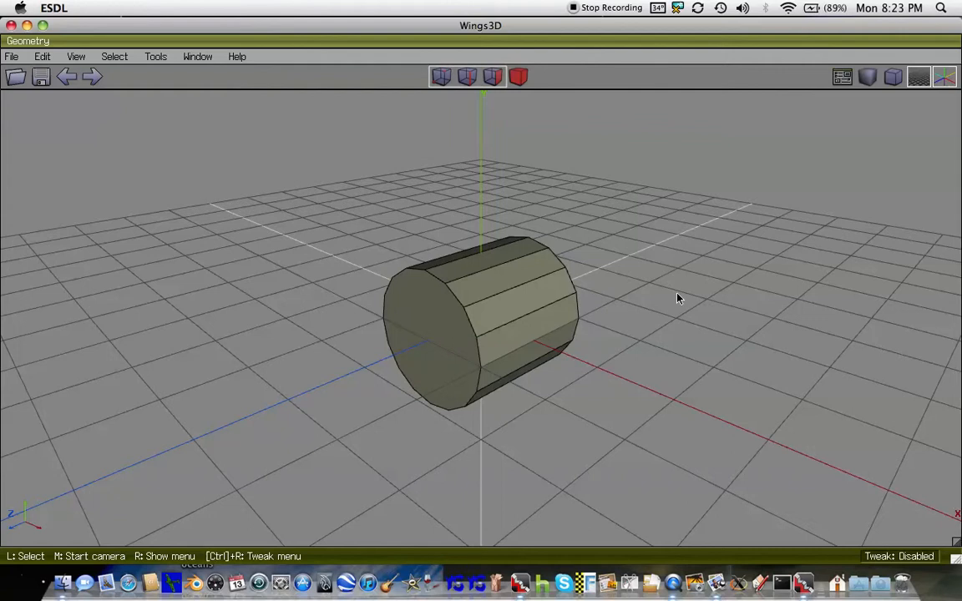
scroll(678, 298, down, 3)
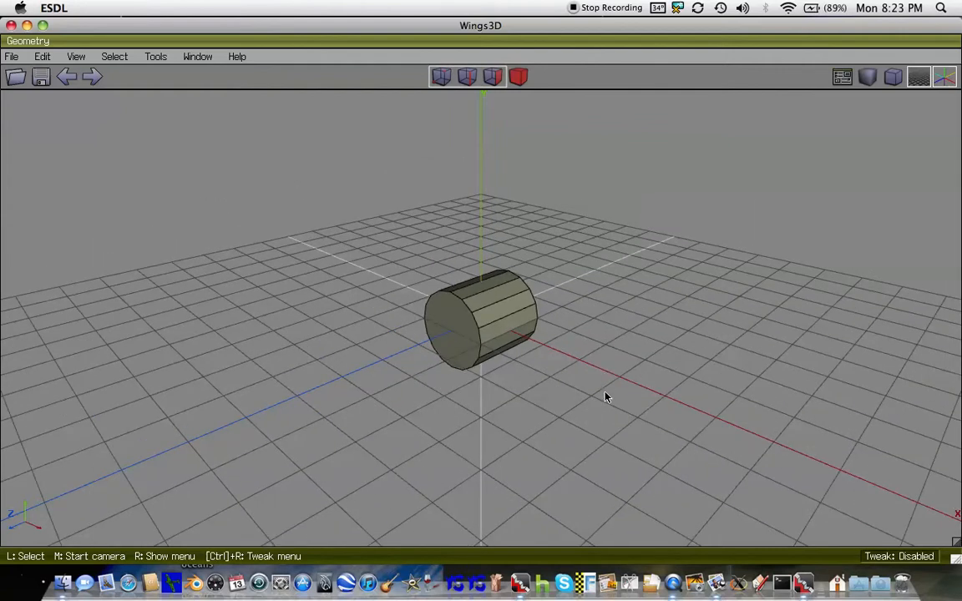
Select all the cylinder's faces and scale them uniformly to about 76%
drag(609, 400, 365, 158)
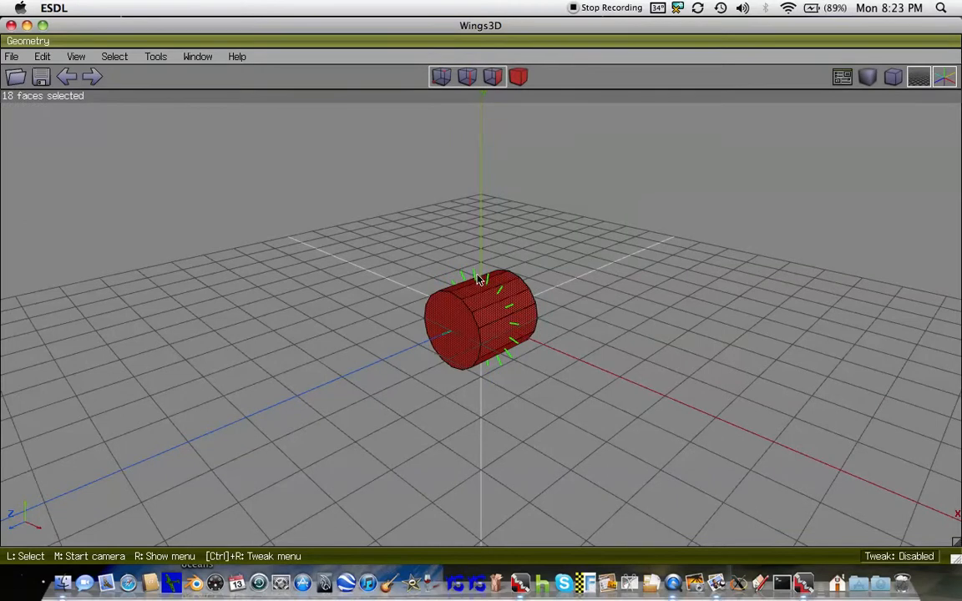
scroll(488, 300, up, 3)
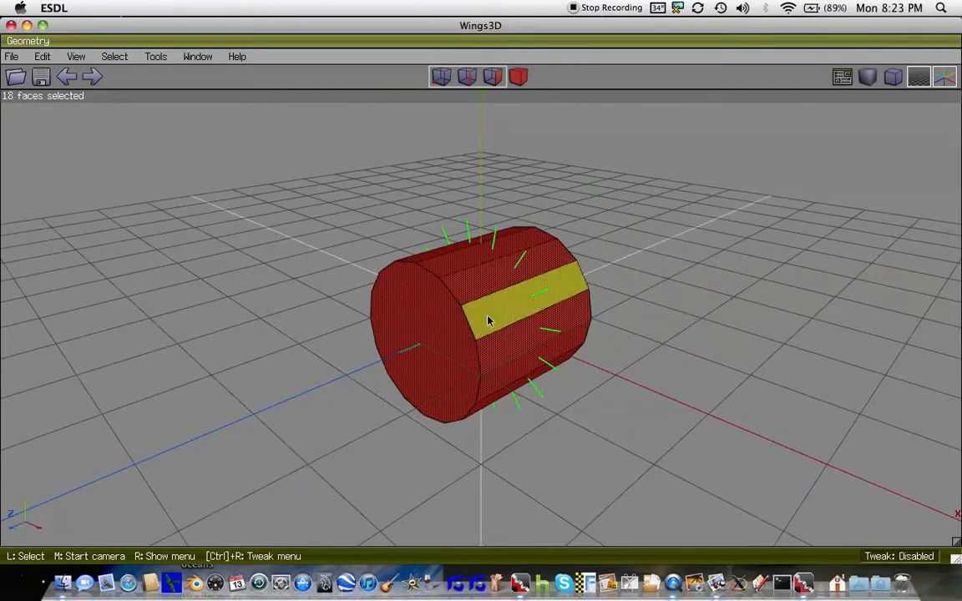
right_click(488, 322)
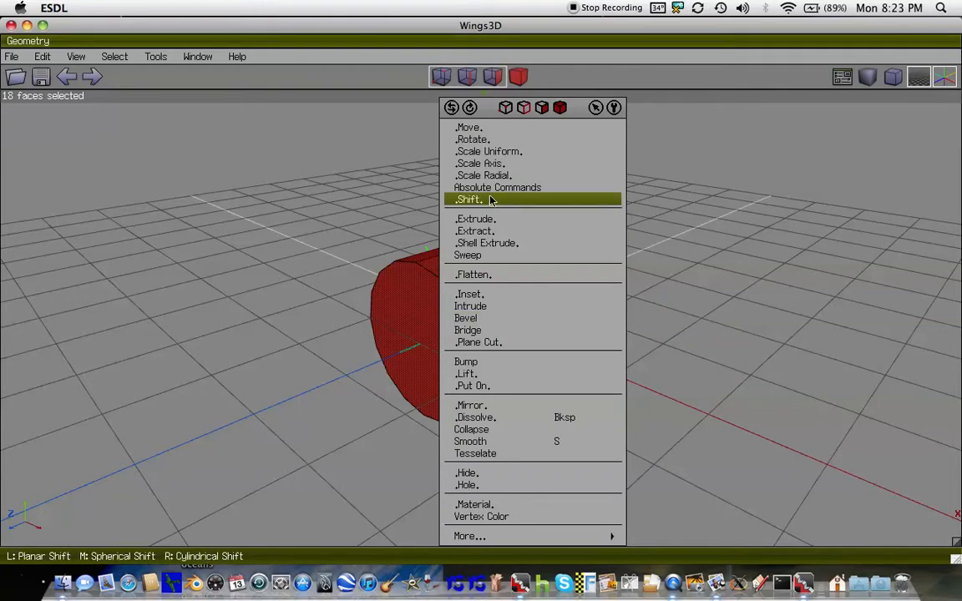
click(514, 152)
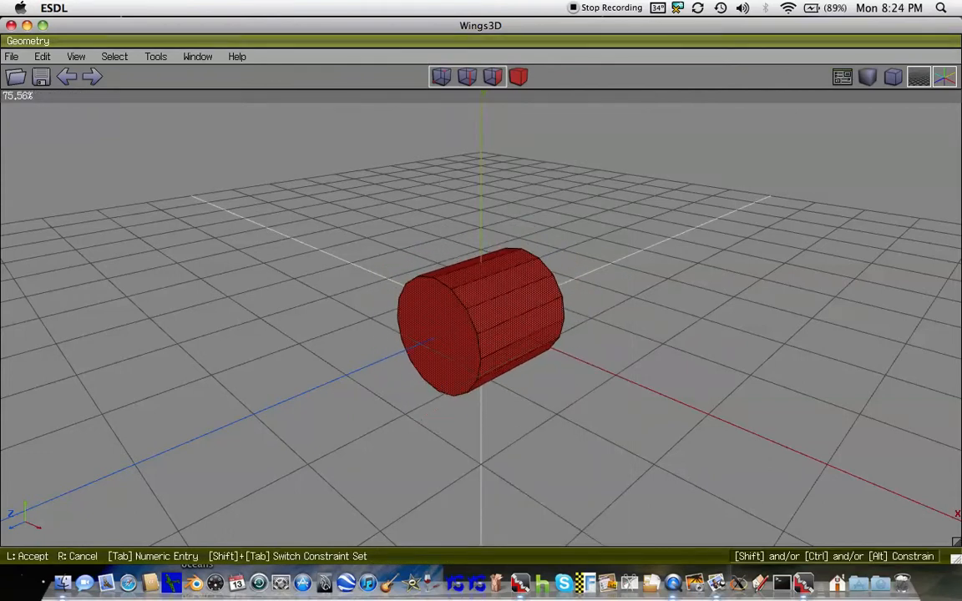
click(589, 242)
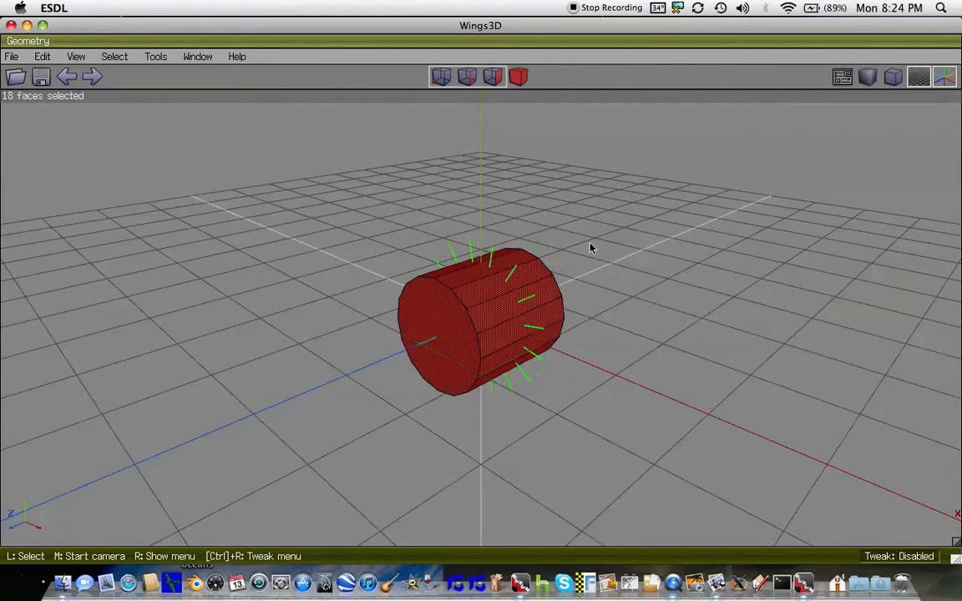
Select all the cylinder's faces in the view along Y, move them about 4 units along the Z axis, and clear the selection
key(space)
key(y)
scroll(572, 238, down, 6)
scroll(571, 237, down, 2)
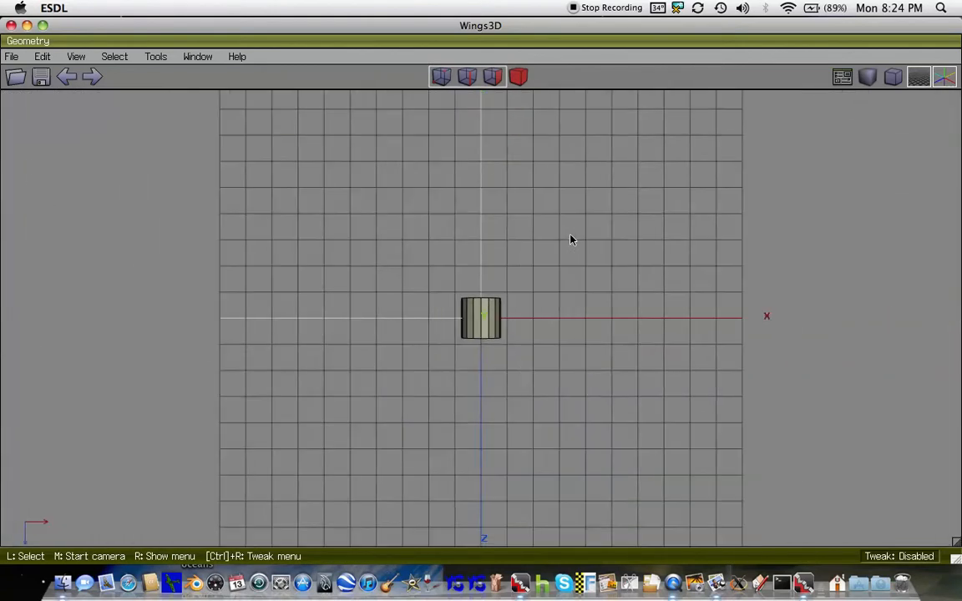
drag(548, 359, 507, 329)
drag(391, 258, 390, 255)
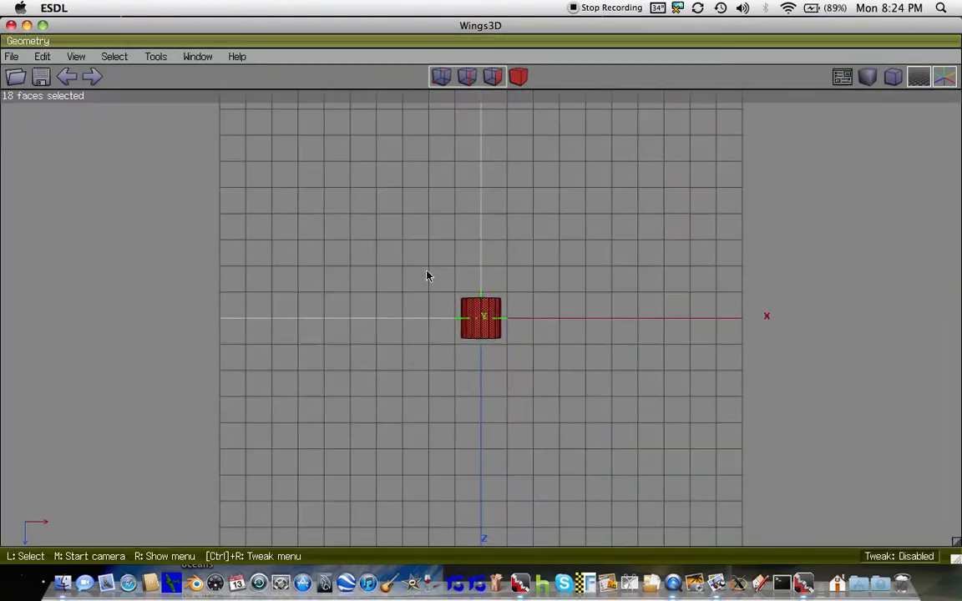
right_click(481, 310)
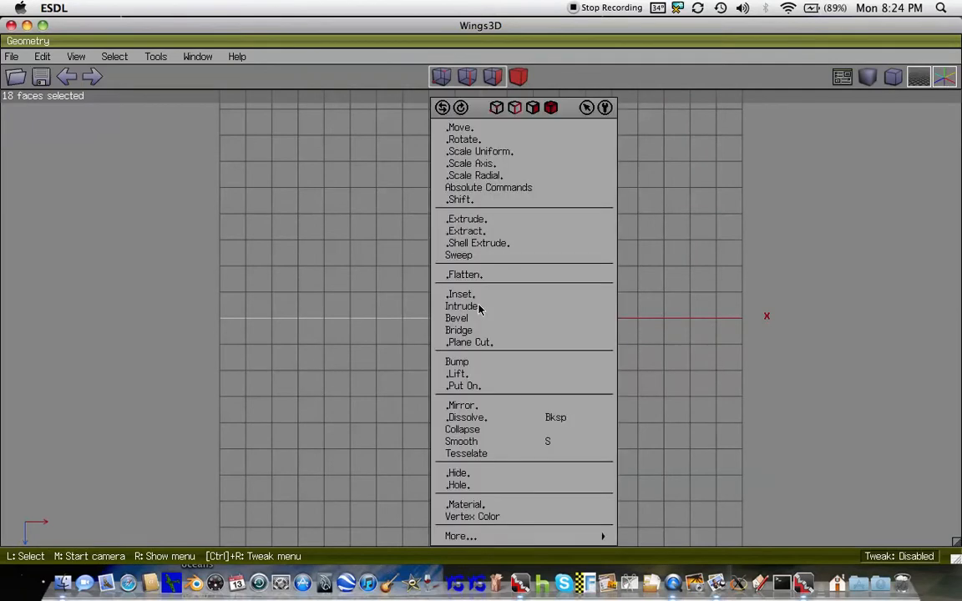
click(494, 140)
click(480, 195)
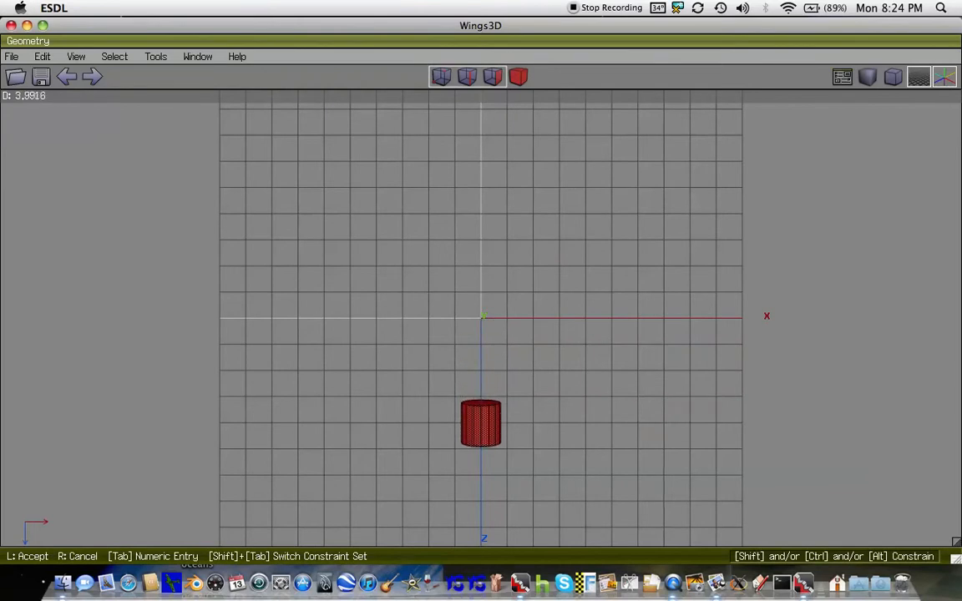
click(479, 200)
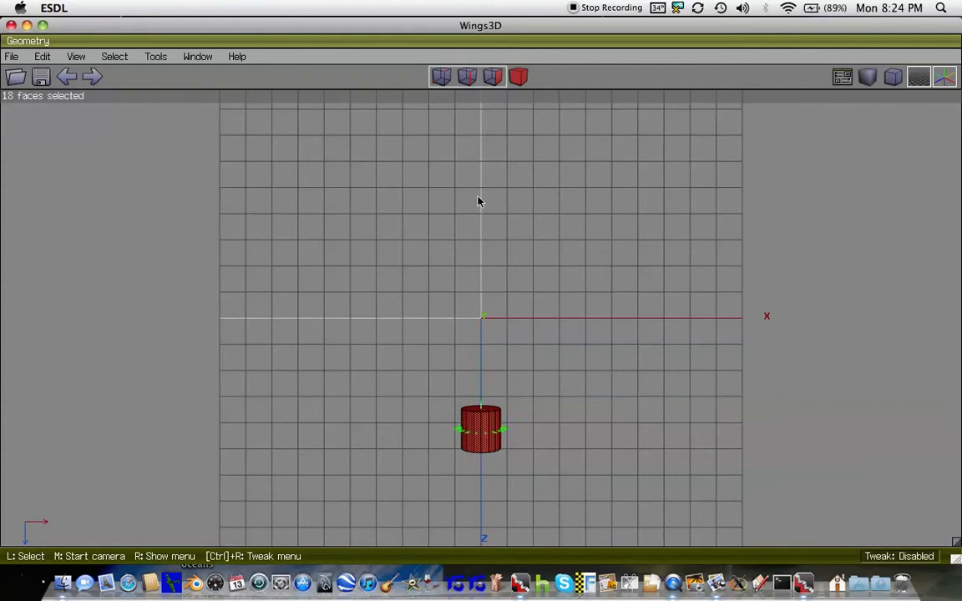
click(479, 202)
Examine the bomb's body profile in the tzar bomb.jpg photo in Preview, and return to Wings3D
drag(324, 26, 686, 470)
drag(644, 180, 253, 7)
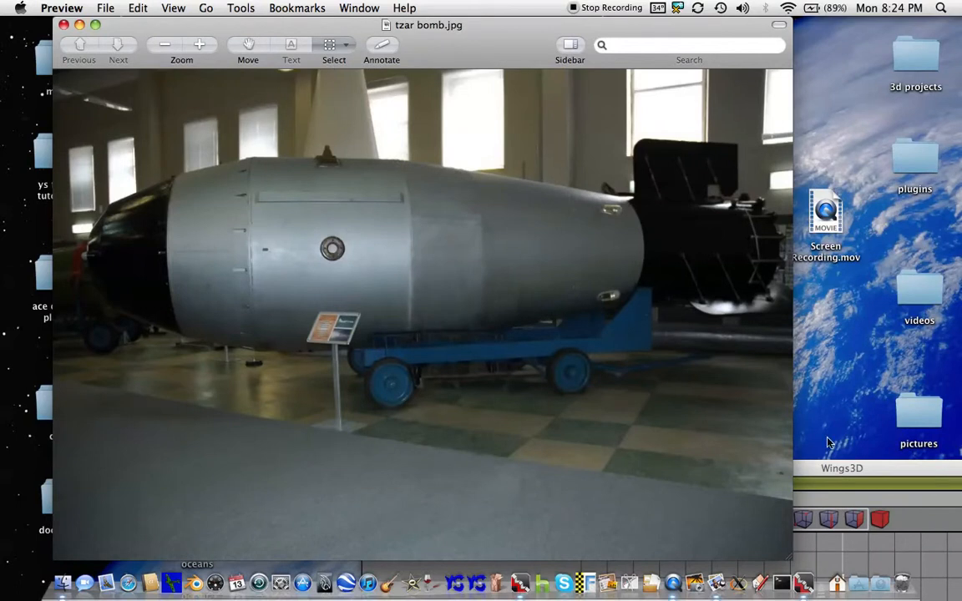
drag(850, 469, 693, 25)
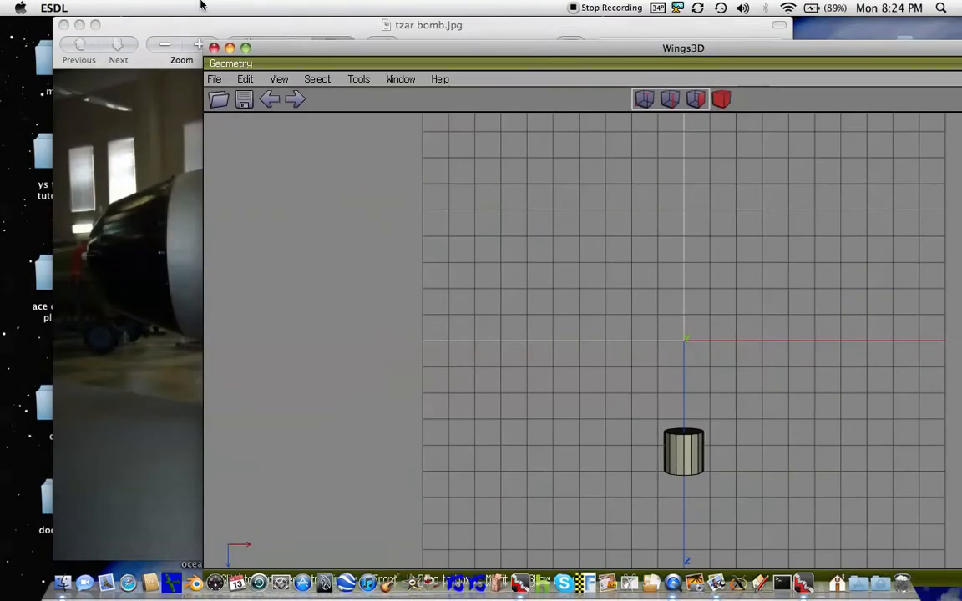
click(133, 35)
drag(817, 47, 580, 5)
Select the cylinder's end face nearest the origin and inset it slightly
scroll(458, 414, up, 5)
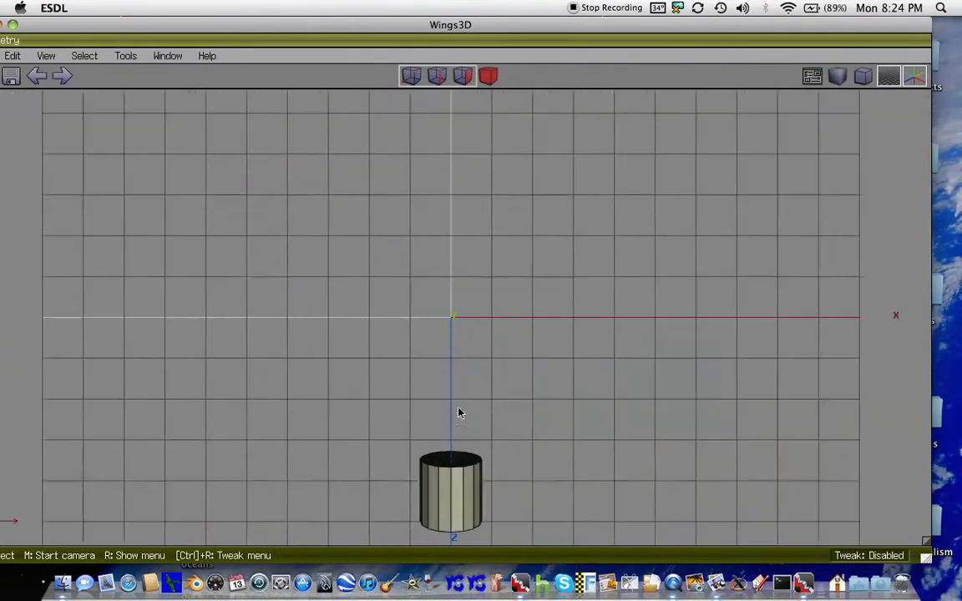
click(464, 495)
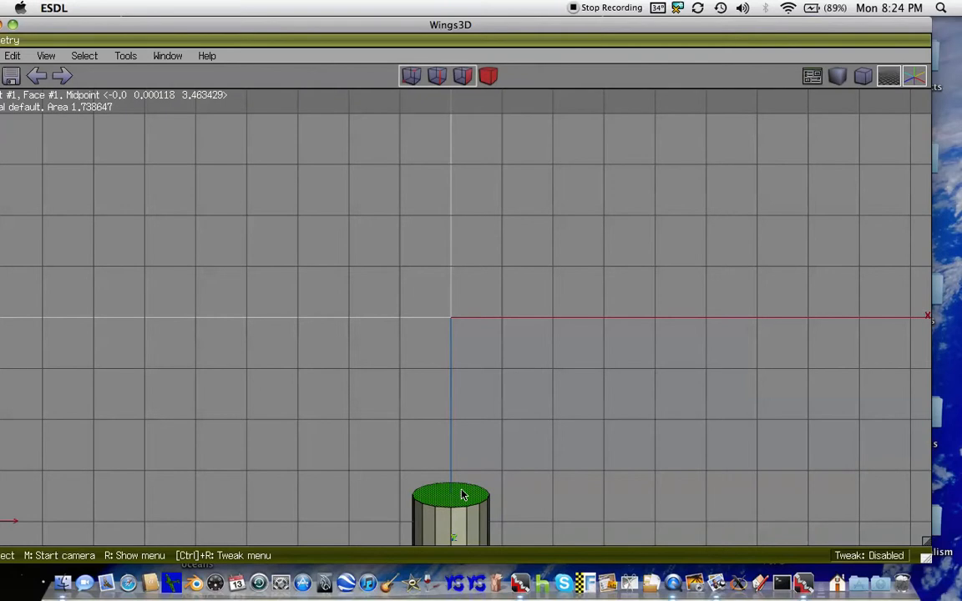
click(464, 499)
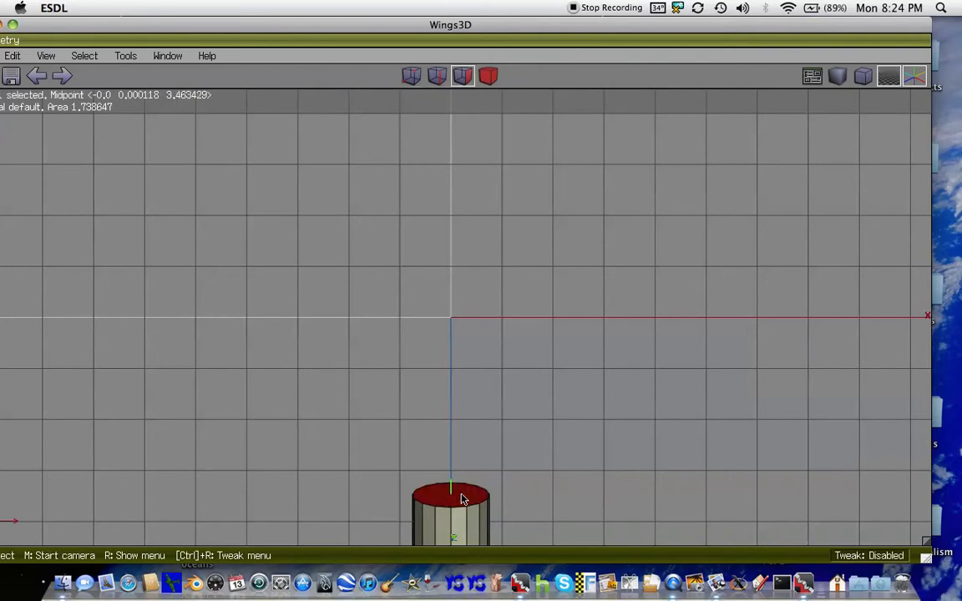
right_click(463, 499)
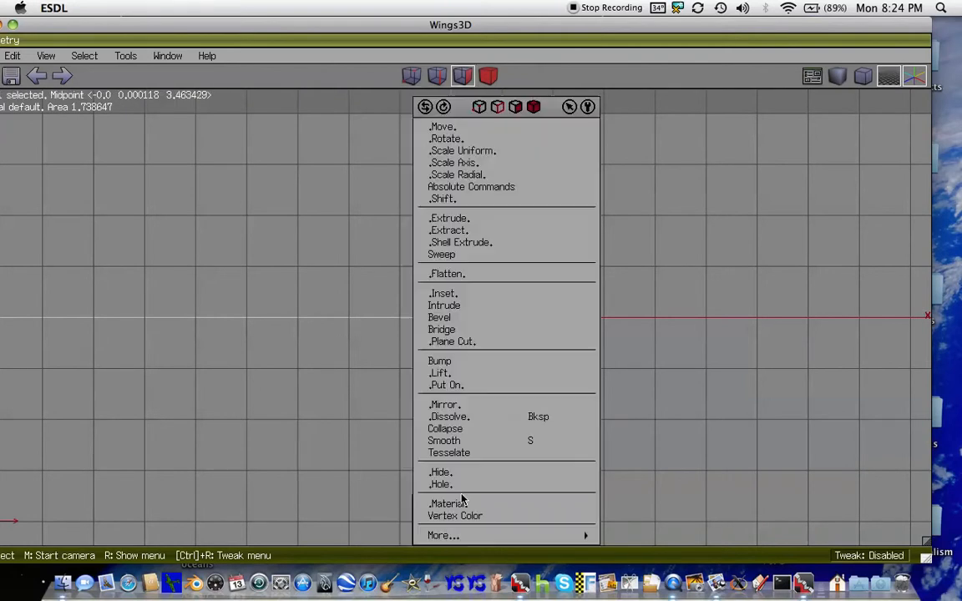
click(481, 361)
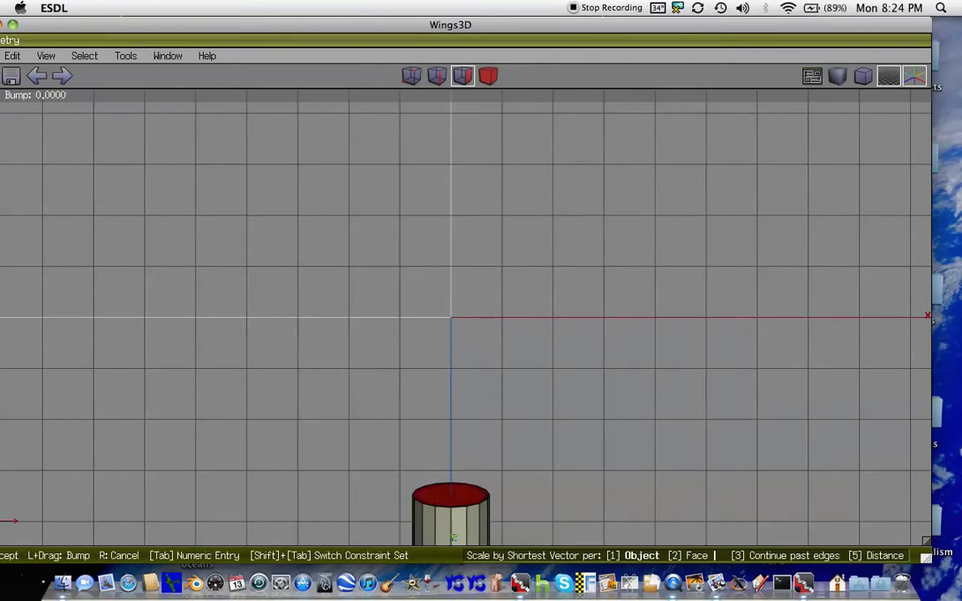
click(488, 301)
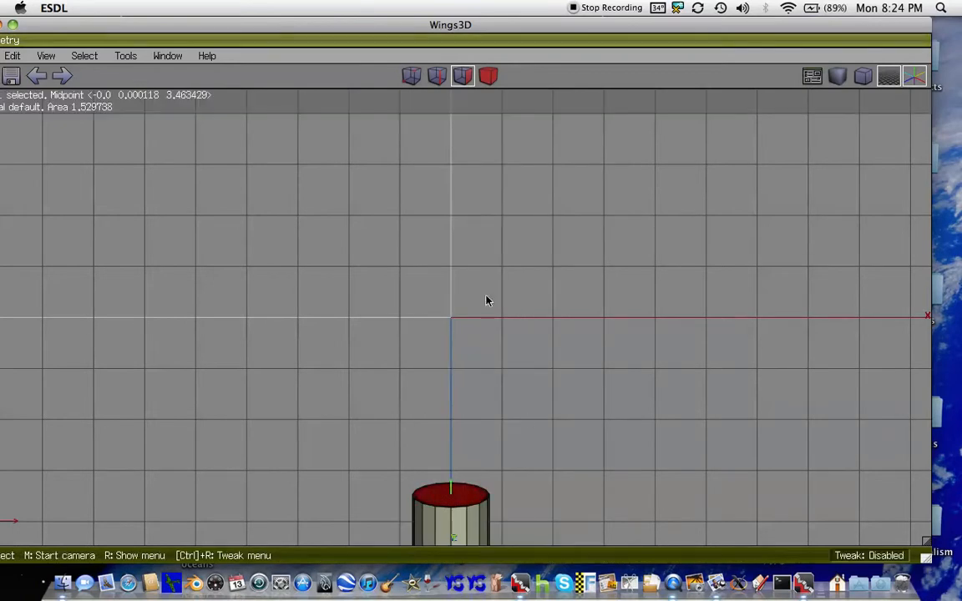
Move the inset end face about 2 units along the Z axis toward the origin to lengthen the body
right_click(466, 494)
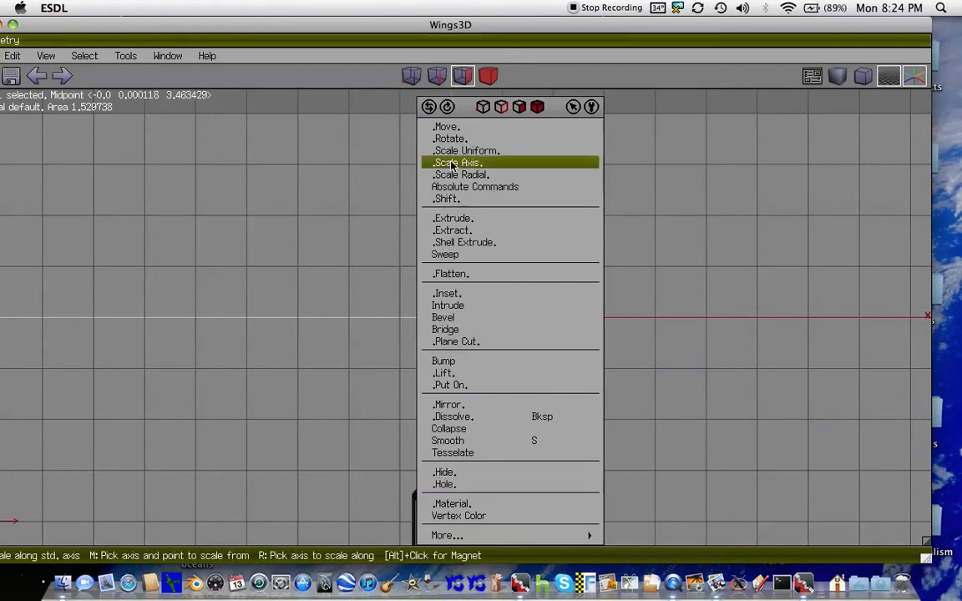
click(447, 126)
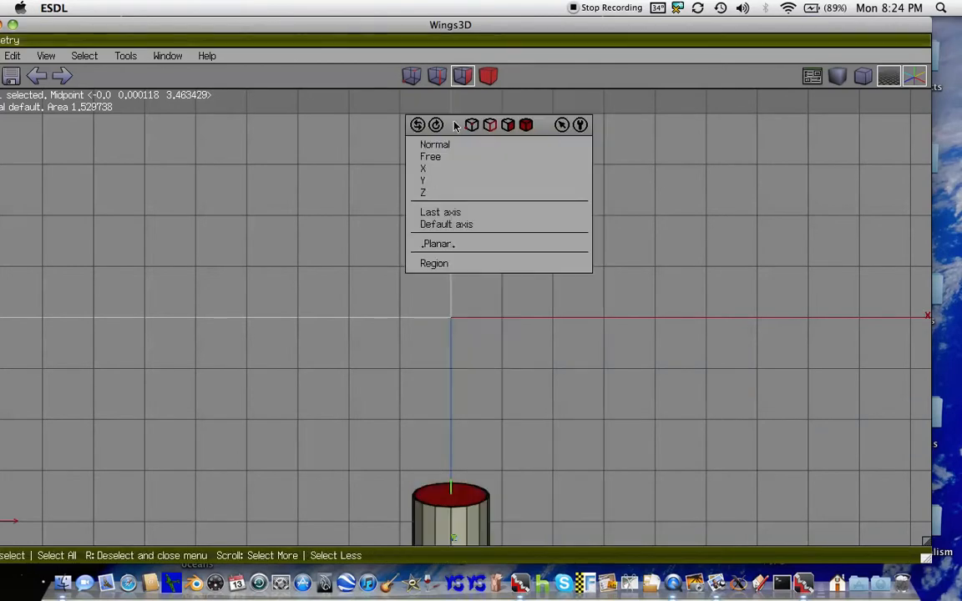
click(447, 193)
scroll(451, 317, down, 3)
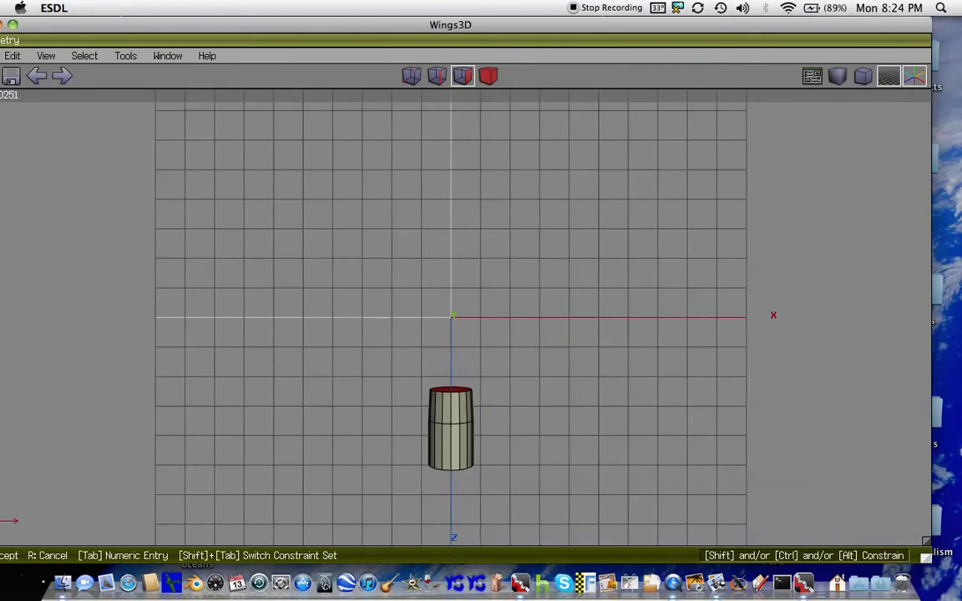
click(509, 91)
Compare the lengthened body with the tzar bomb.jpg photo in Preview, and return to Wings3D
drag(446, 30, 891, 16)
drag(445, 38, 257, 20)
drag(700, 25, 301, 12)
click(349, 37)
Rotate the view so the body lies horizontally, shrink and zoom out the tzar bomb.jpg window, and place the Wings3D window below the photo
middle_click(514, 238)
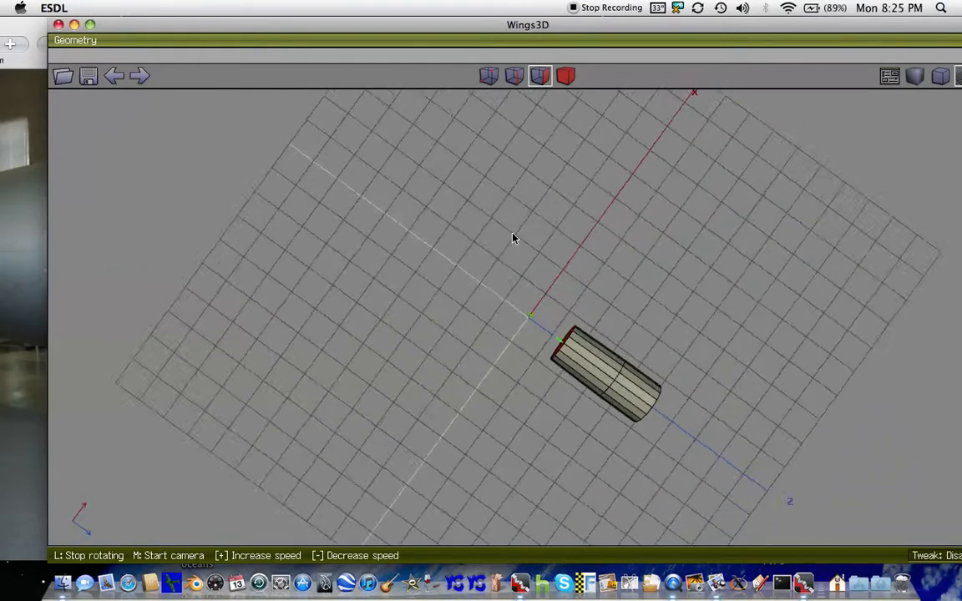
click(514, 238)
drag(330, 26, 641, 27)
drag(285, 35, 388, 35)
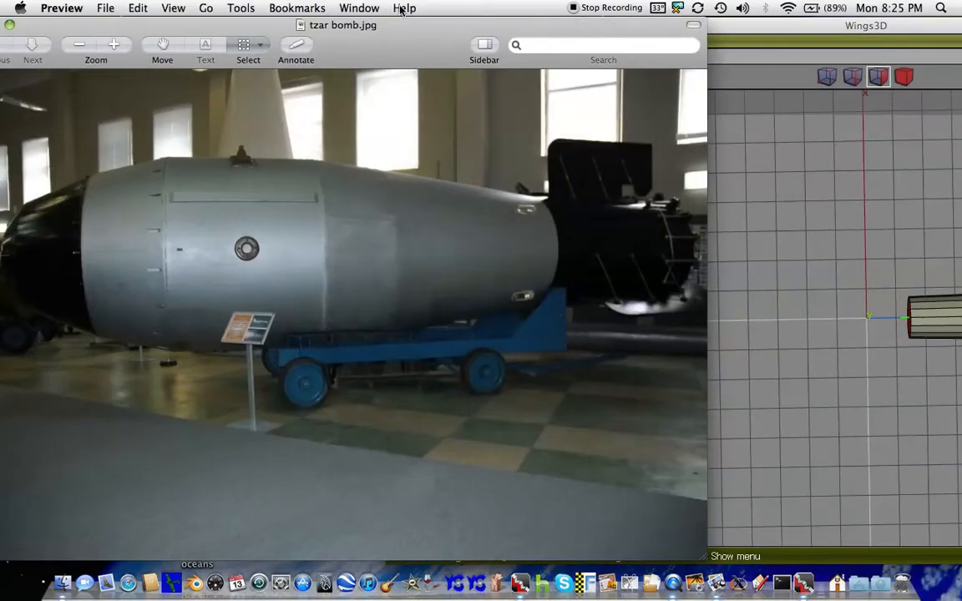
drag(702, 553, 481, 316)
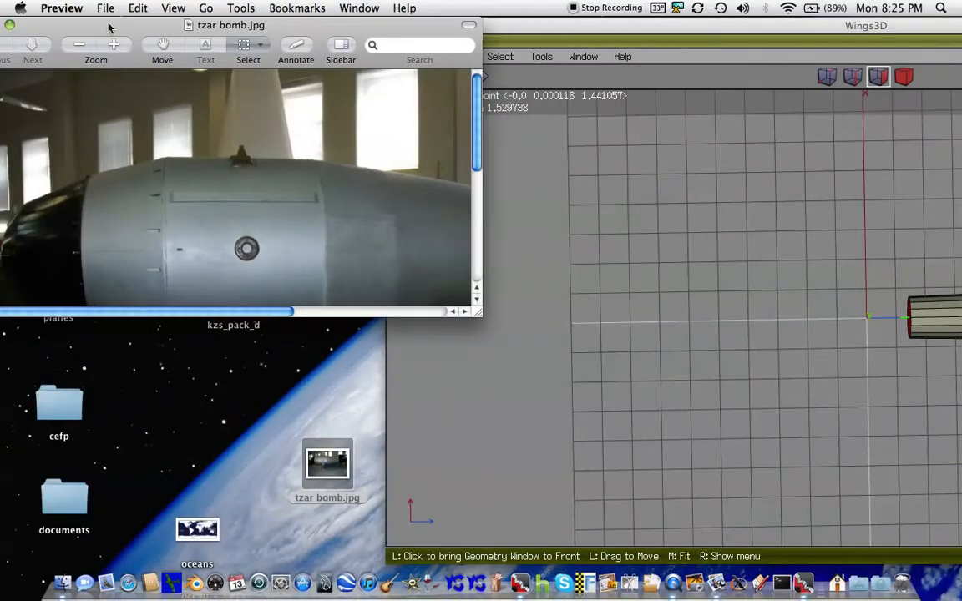
click(80, 45)
click(80, 45)
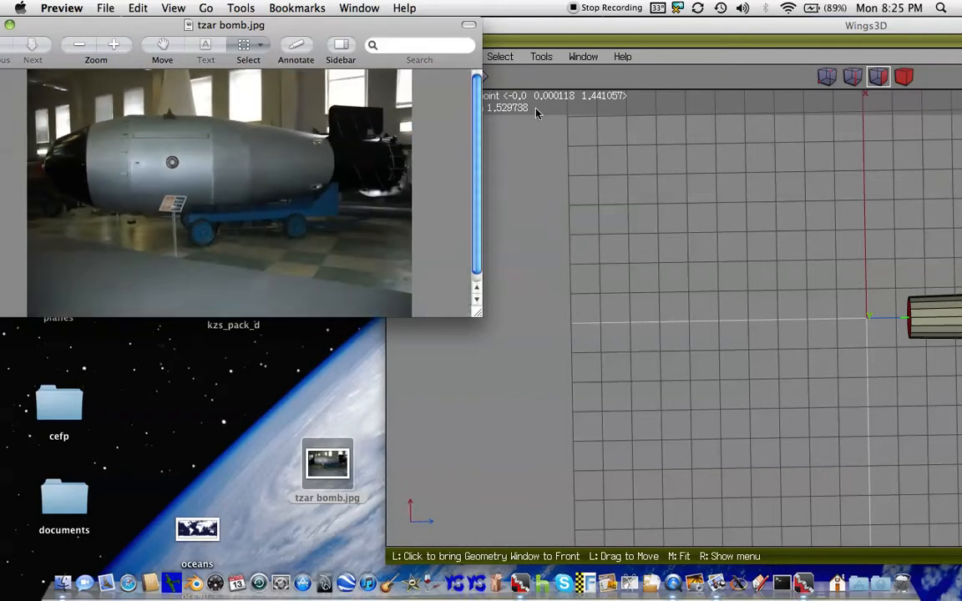
drag(551, 30, 115, 219)
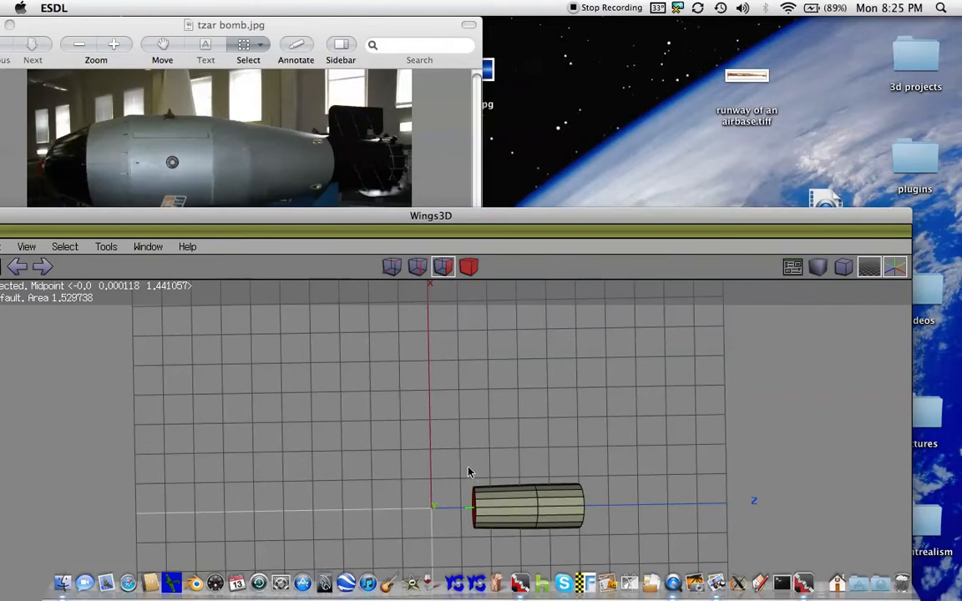
Scale the selected end face up uniformly until it is wider than the rest of the body, and clear the selection
right_click(472, 516)
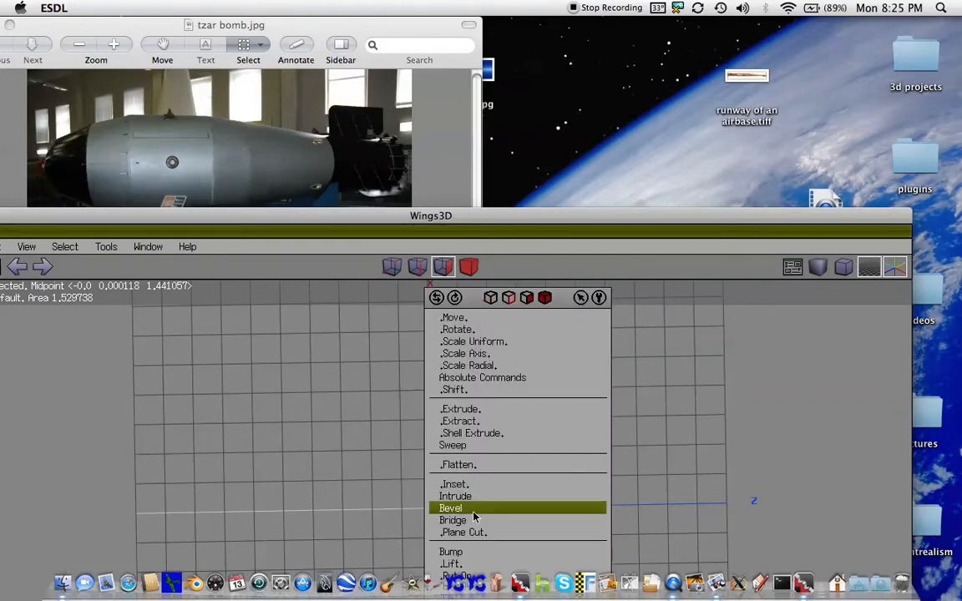
click(468, 342)
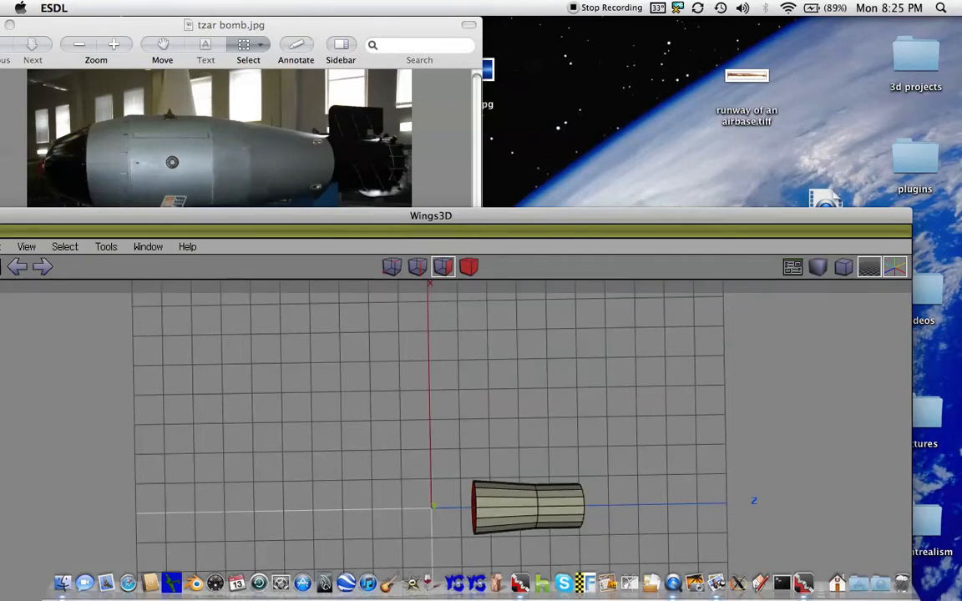
click(499, 348)
key(space)
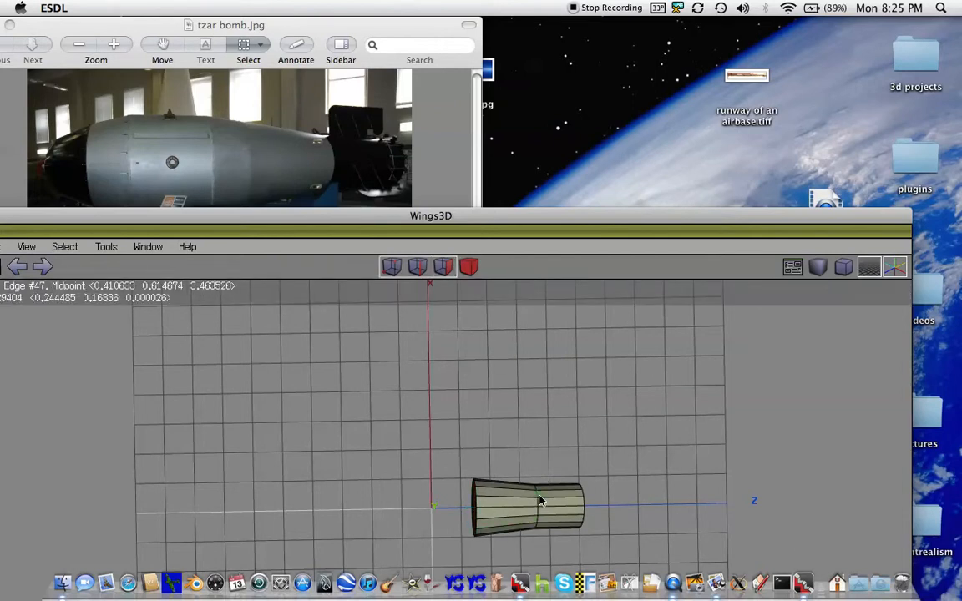
Select the ring of vertices at the body's middle and scale it up uniformly to give the body an even taper
scroll(356, 354, down, 1)
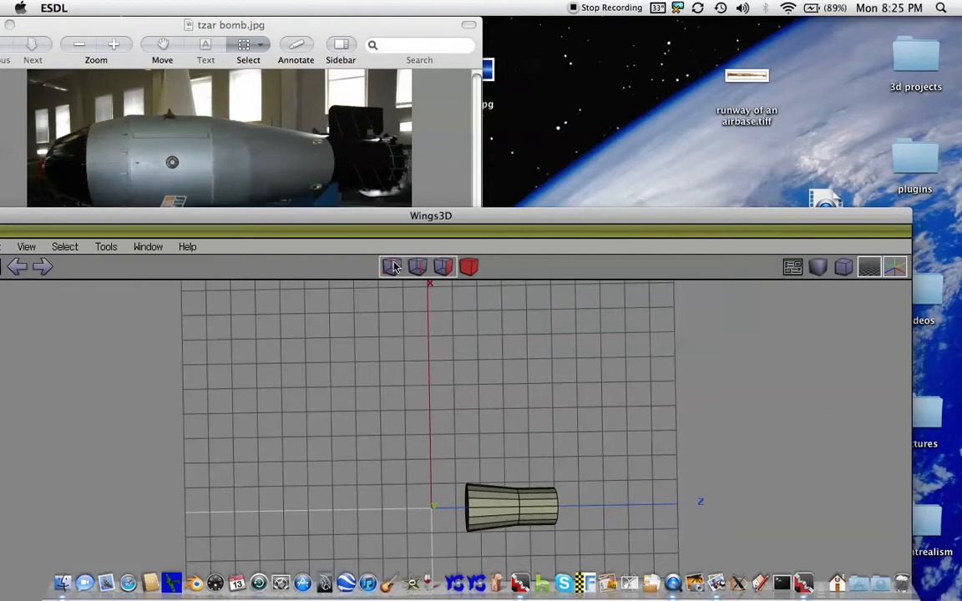
drag(498, 470, 524, 533)
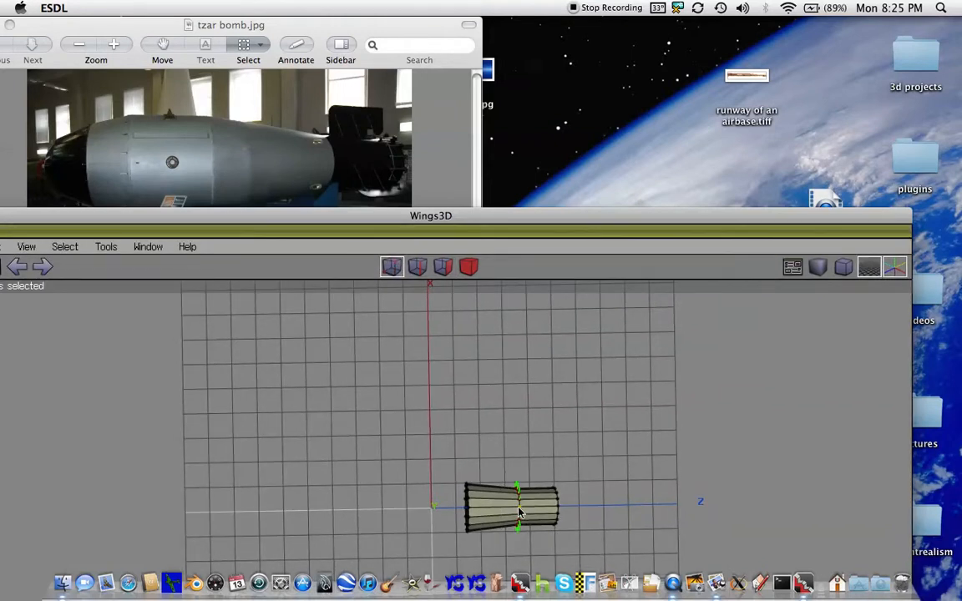
right_click(518, 513)
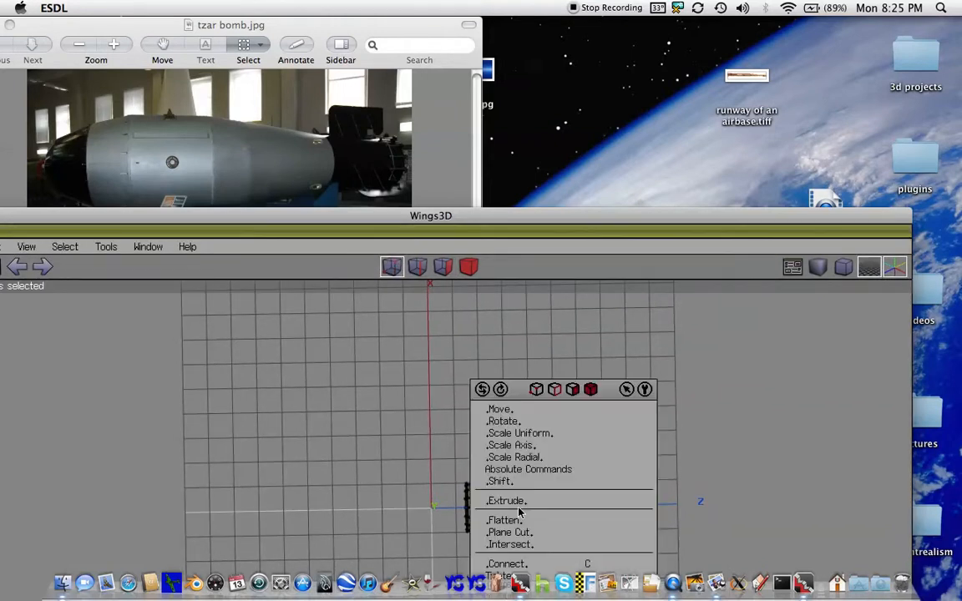
click(540, 436)
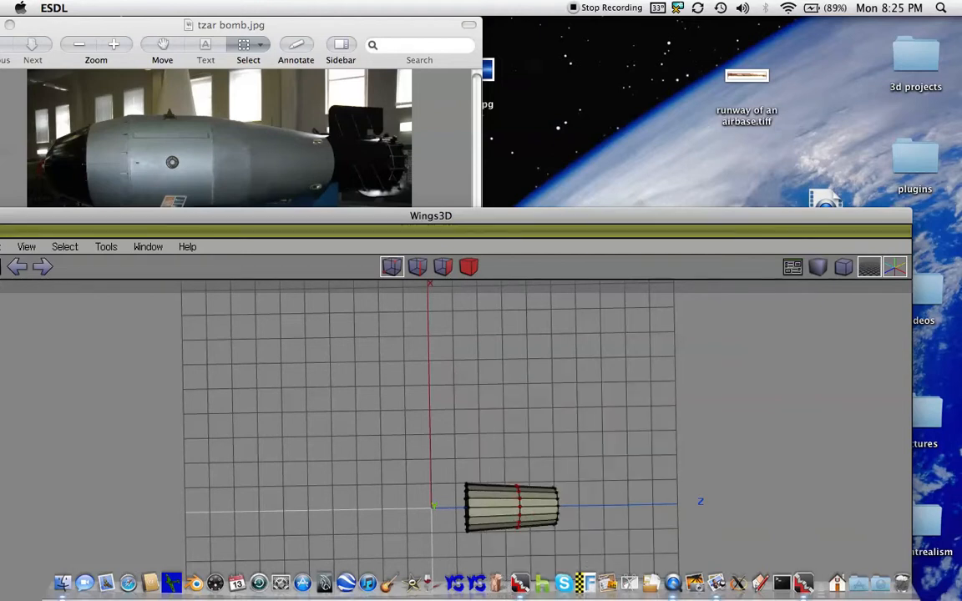
click(539, 439)
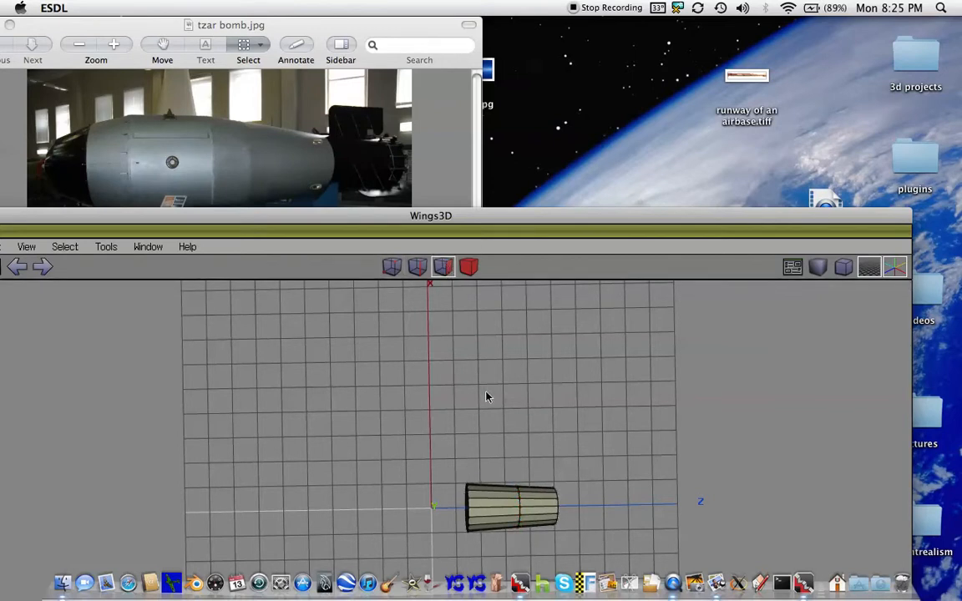
Reposition the Wings3D window beside the photo, select the body's wide end face, and inset it slightly
drag(506, 242, 763, 86)
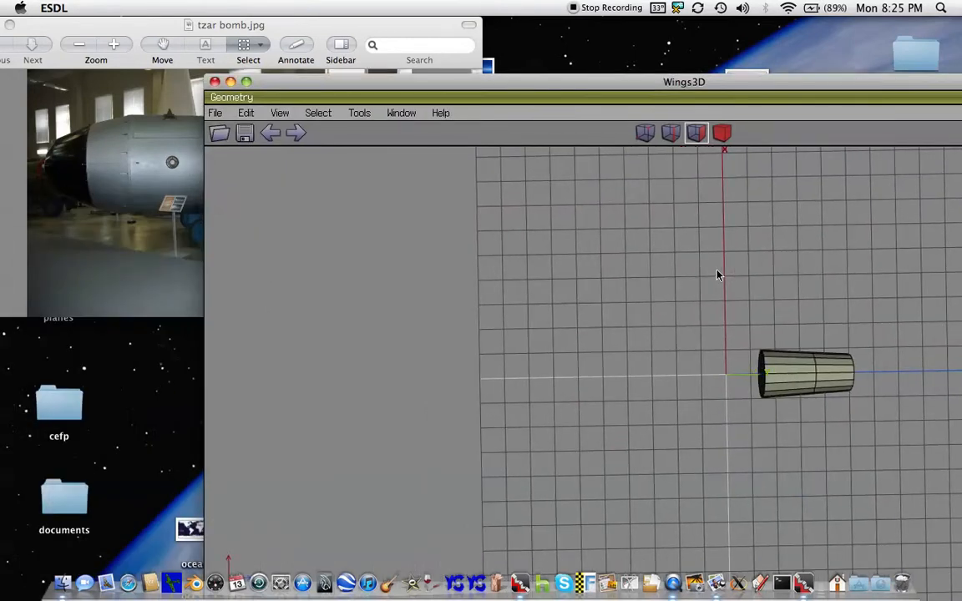
scroll(716, 274, up, 5)
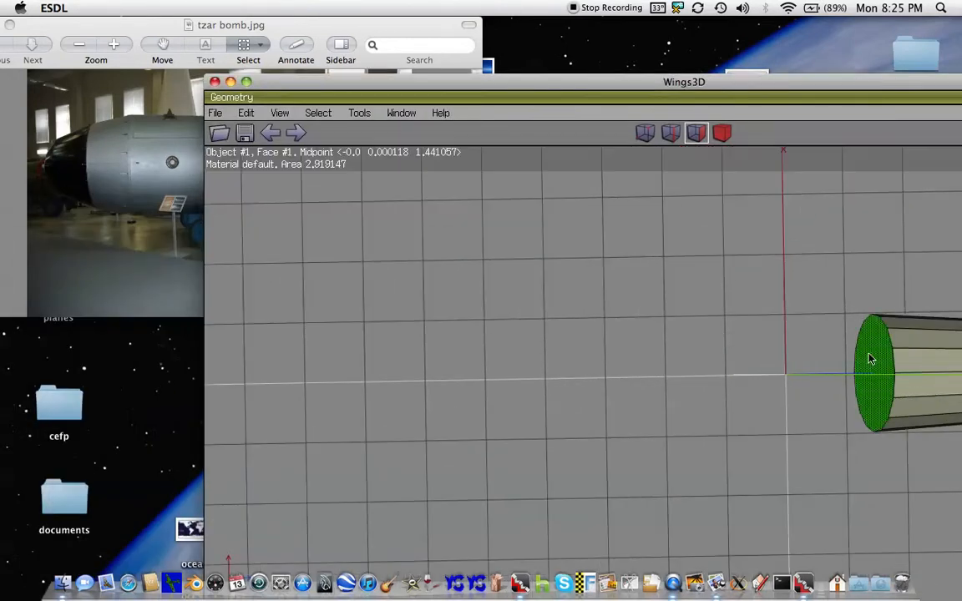
click(872, 359)
right_click(872, 360)
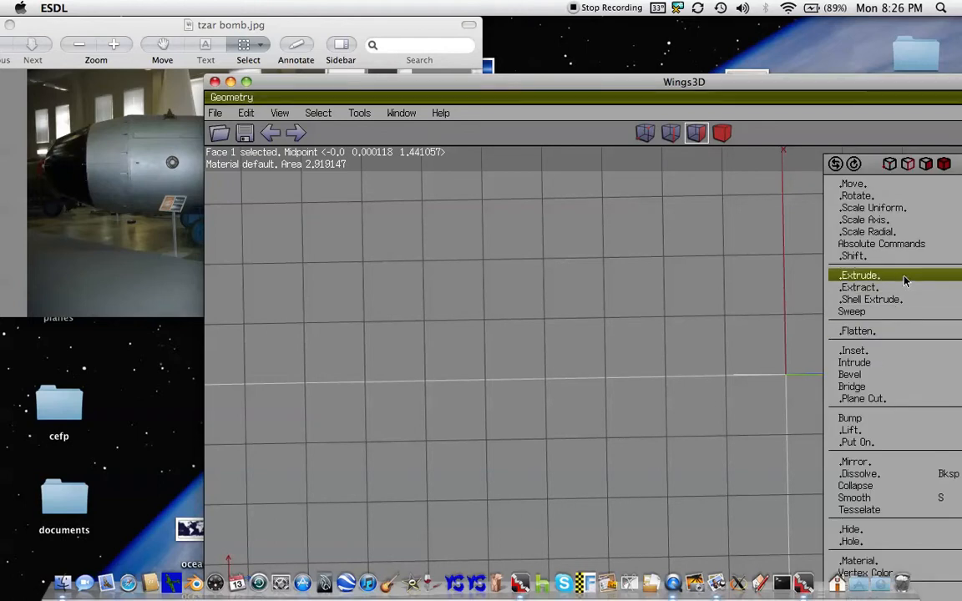
click(897, 352)
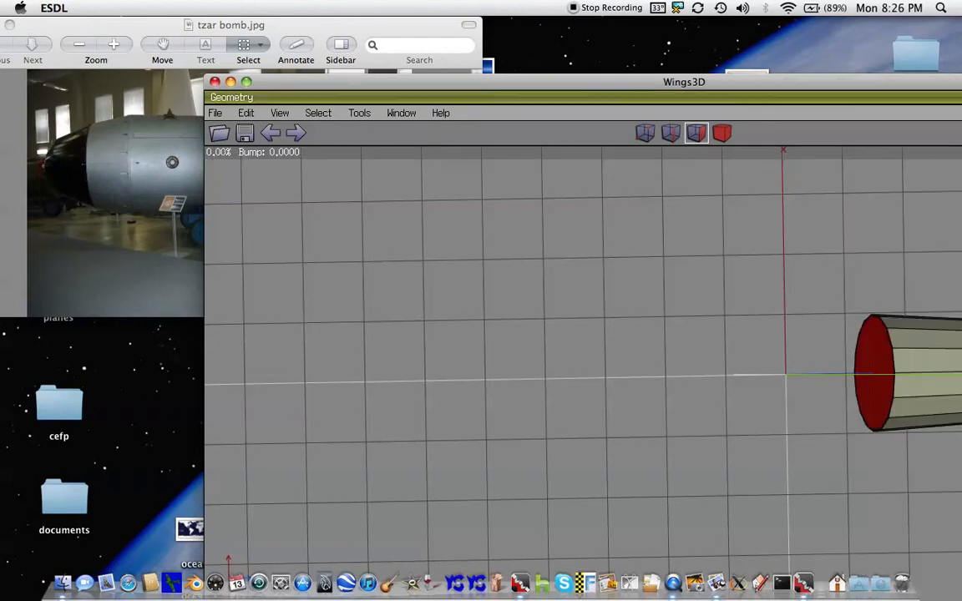
click(875, 364)
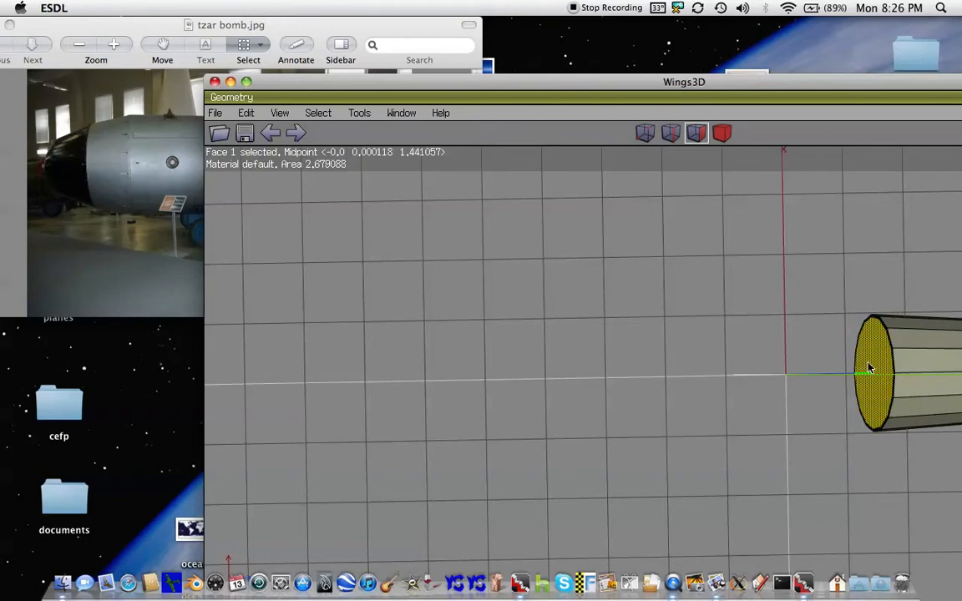
Move the inset end face about 1.7 units outward along Z to add a new section to the body
right_click(869, 367)
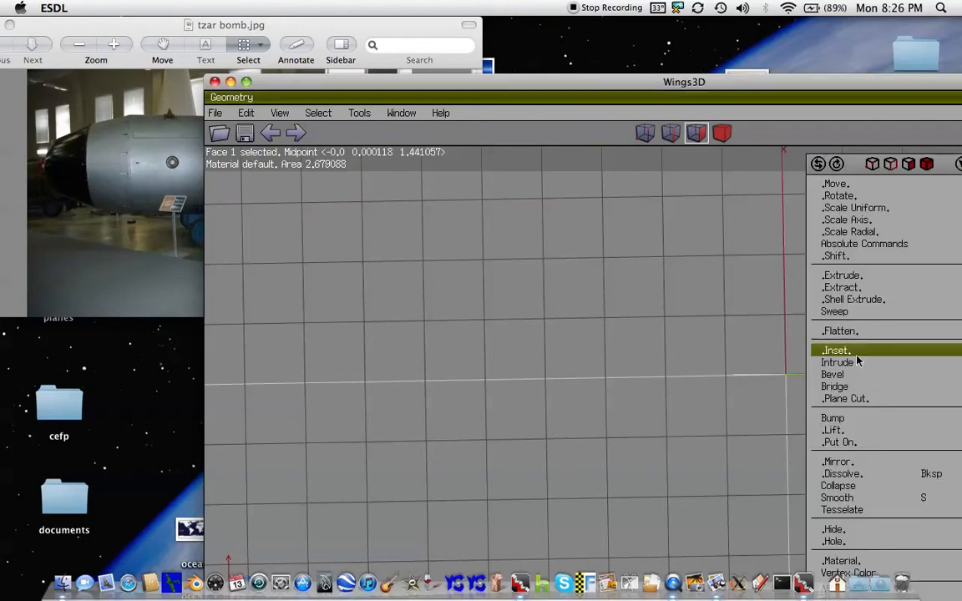
click(842, 186)
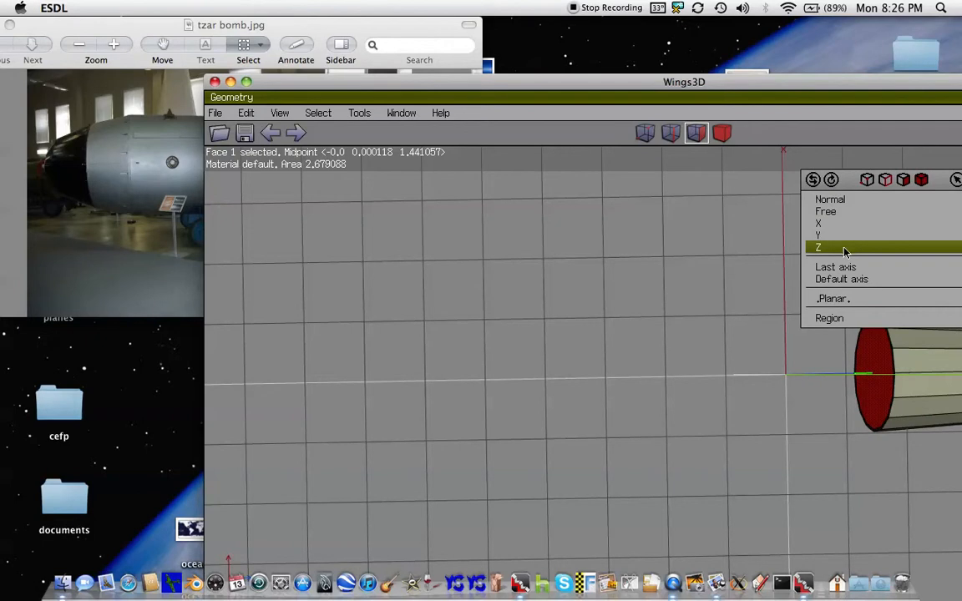
click(845, 248)
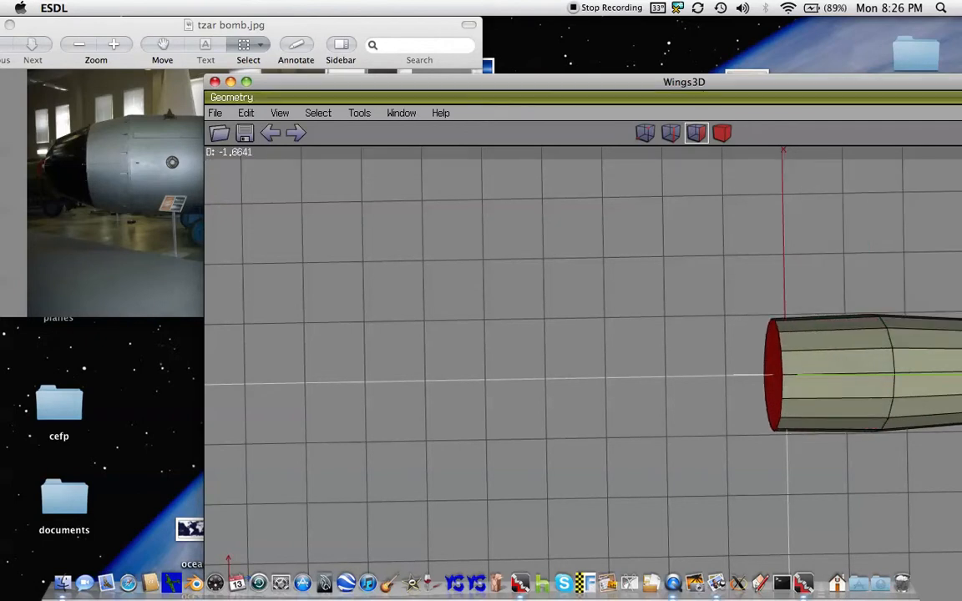
click(518, 343)
Place the Wings3D window below the photo to compare the body's proportions, and move it back up over the photo
scroll(518, 343, down, 3)
drag(579, 84, 142, 222)
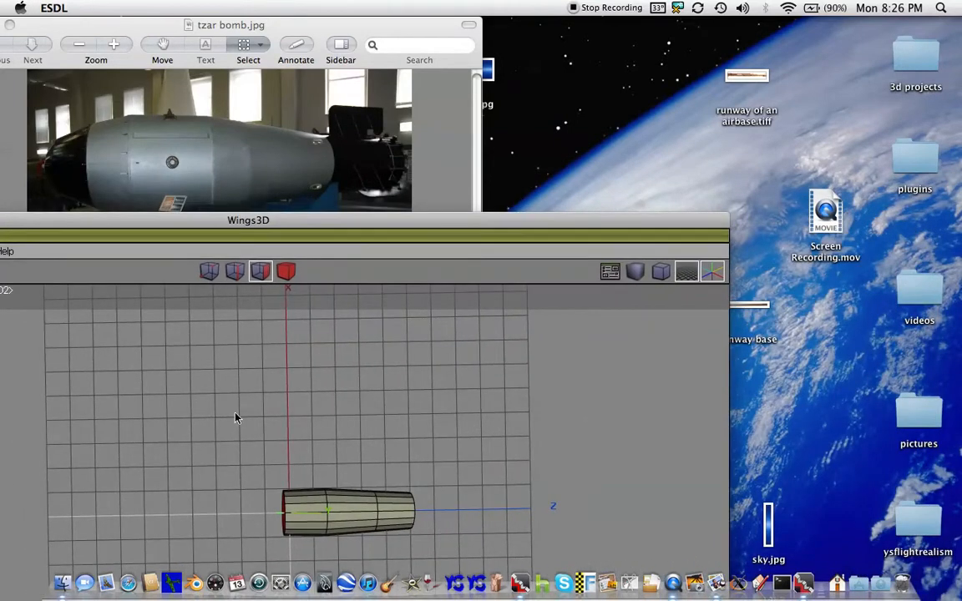
scroll(235, 417, up, 3)
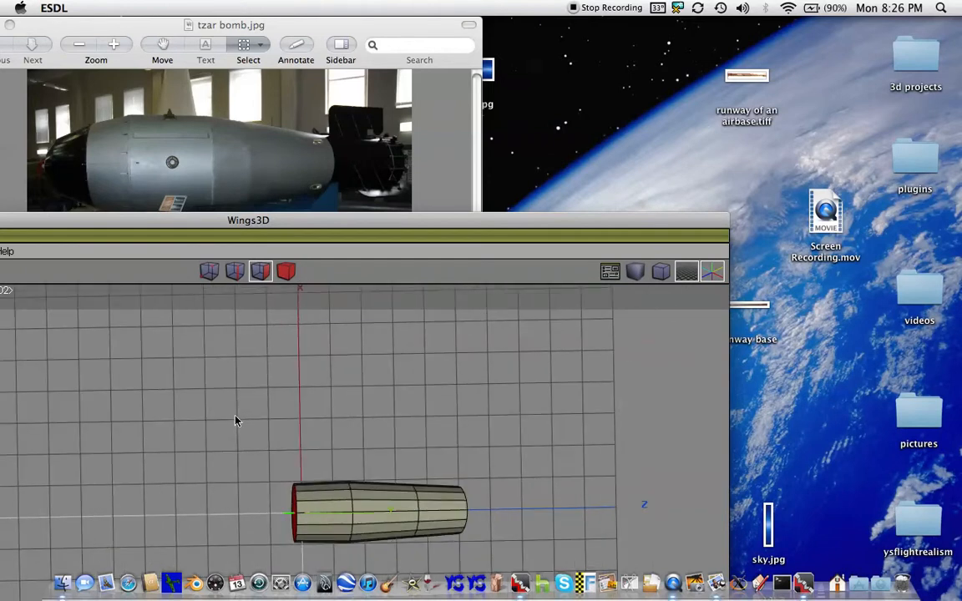
drag(307, 234, 238, 231)
scroll(337, 345, up, 2)
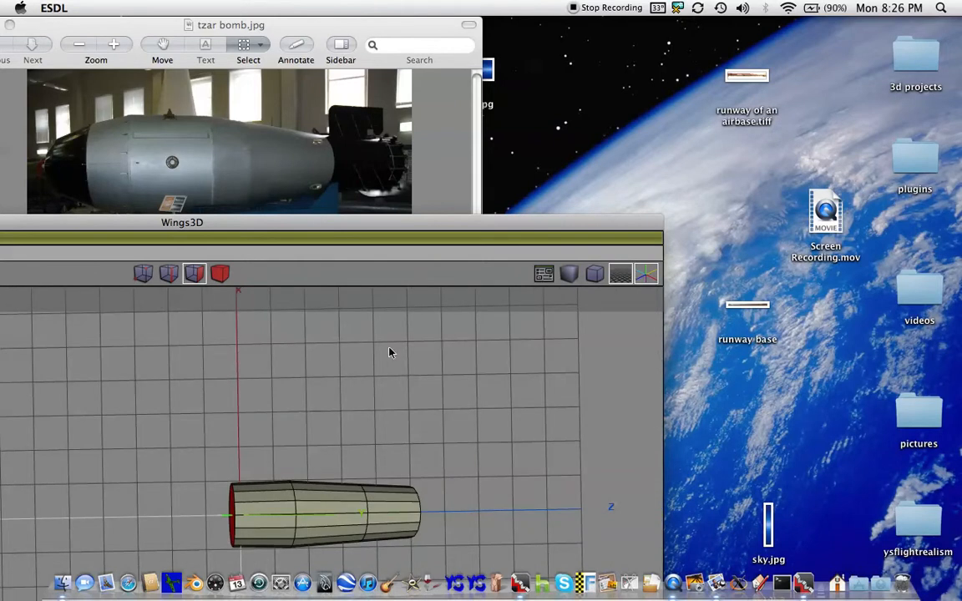
drag(398, 223, 565, 51)
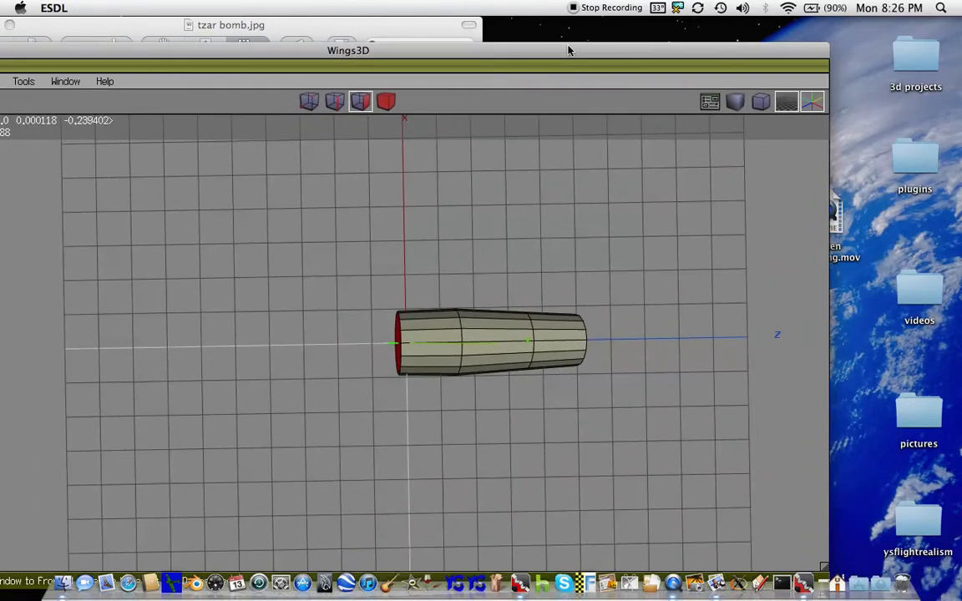
Clear the face selection, and place the Wings3D window below the photo with the body lying horizontally in the view
middle_click(496, 238)
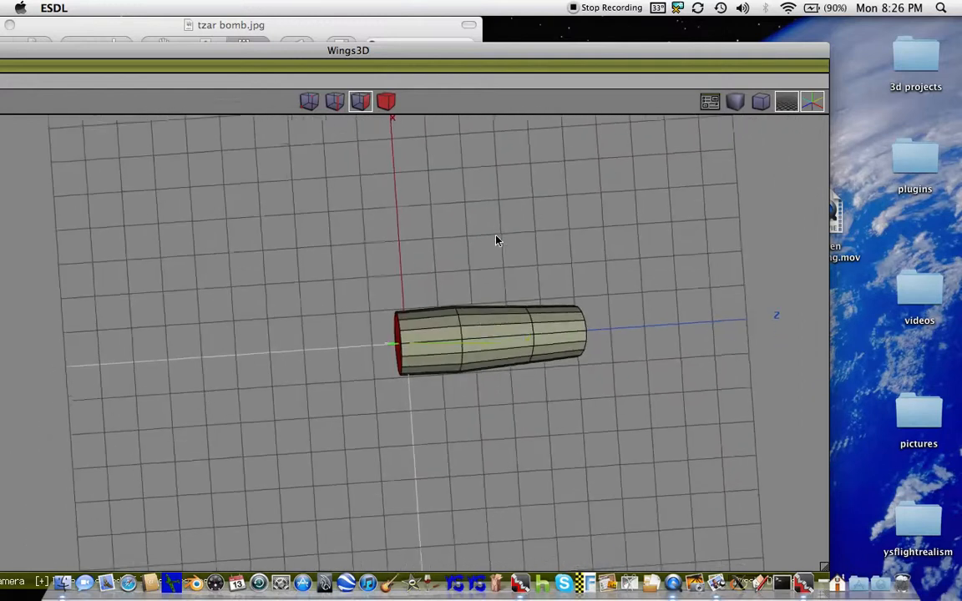
click(496, 240)
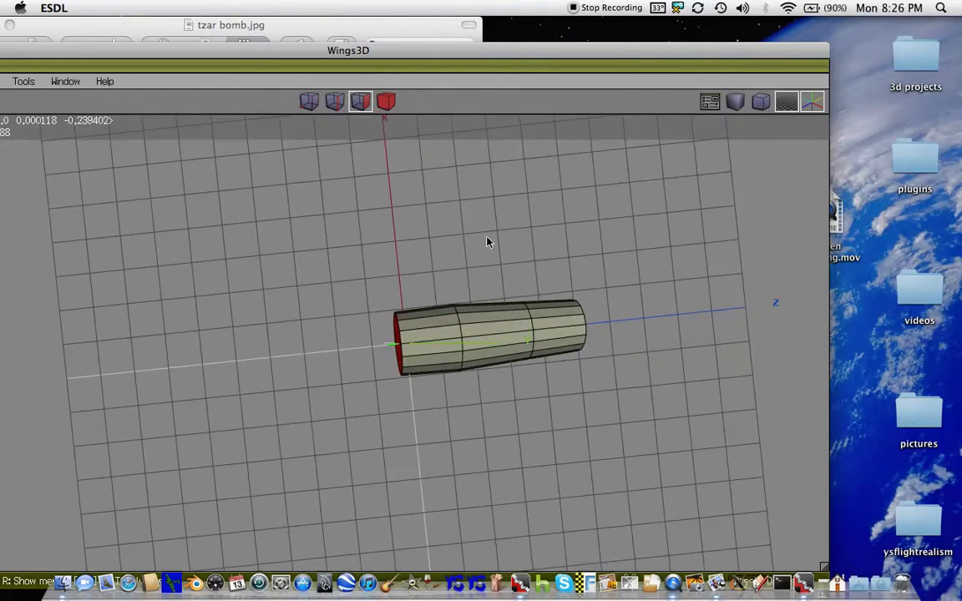
middle_click(487, 242)
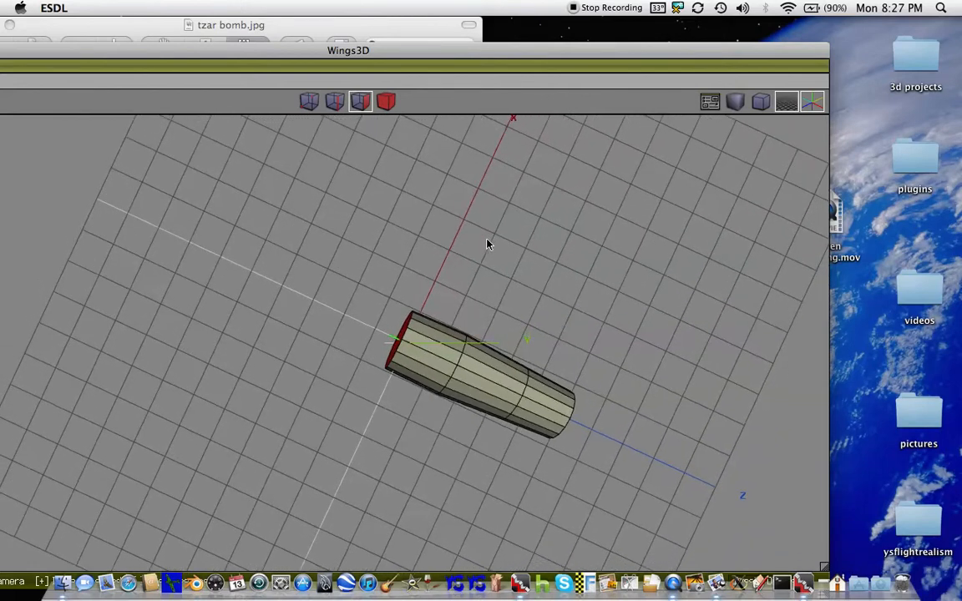
drag(351, 51, 483, 26)
key(space)
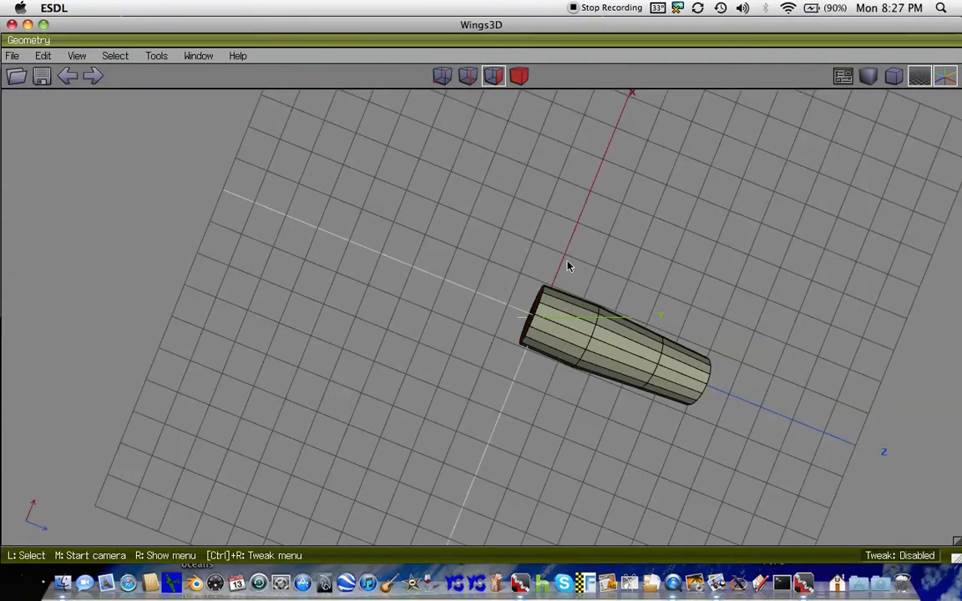
key(u)
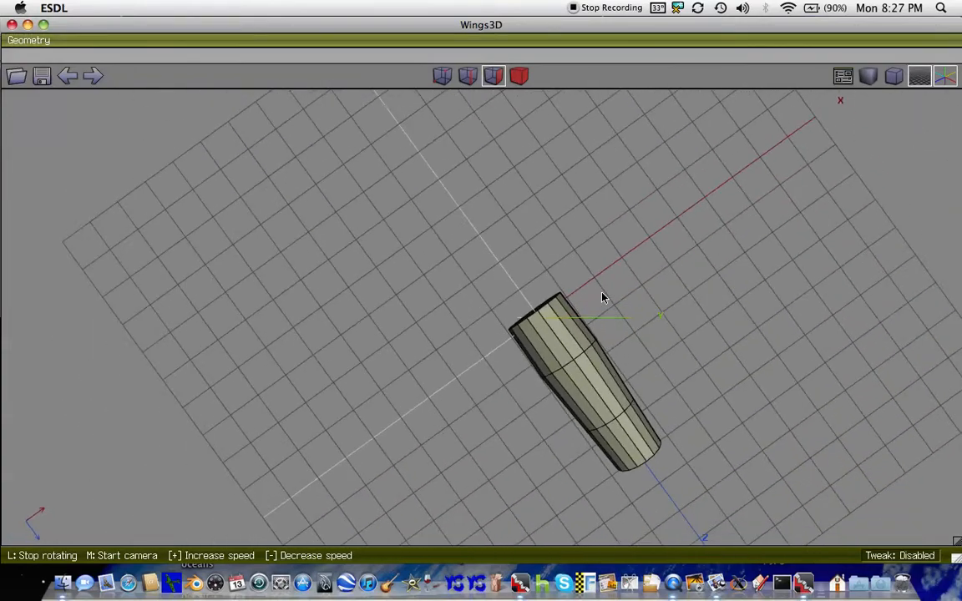
click(653, 252)
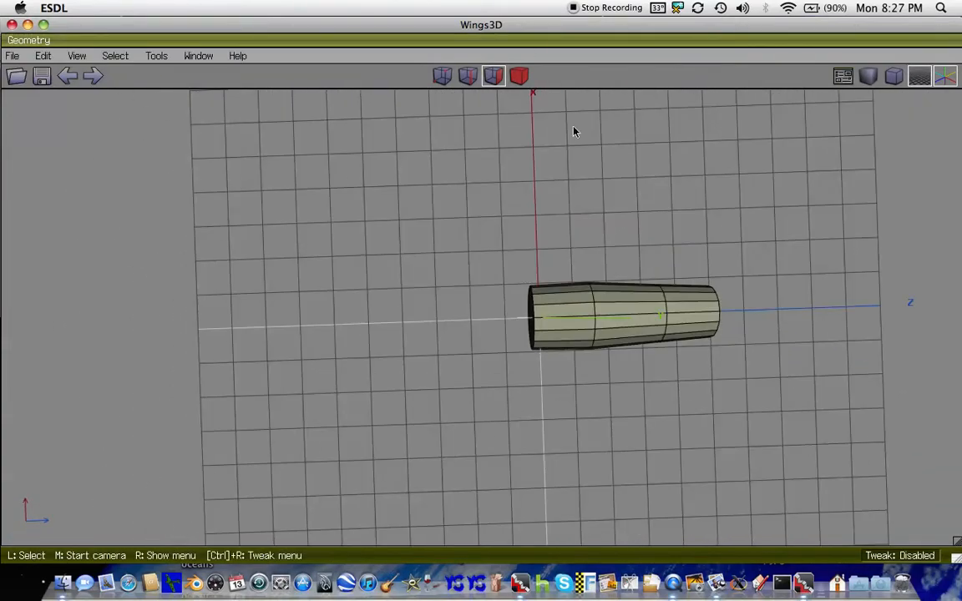
drag(515, 30, 221, 196)
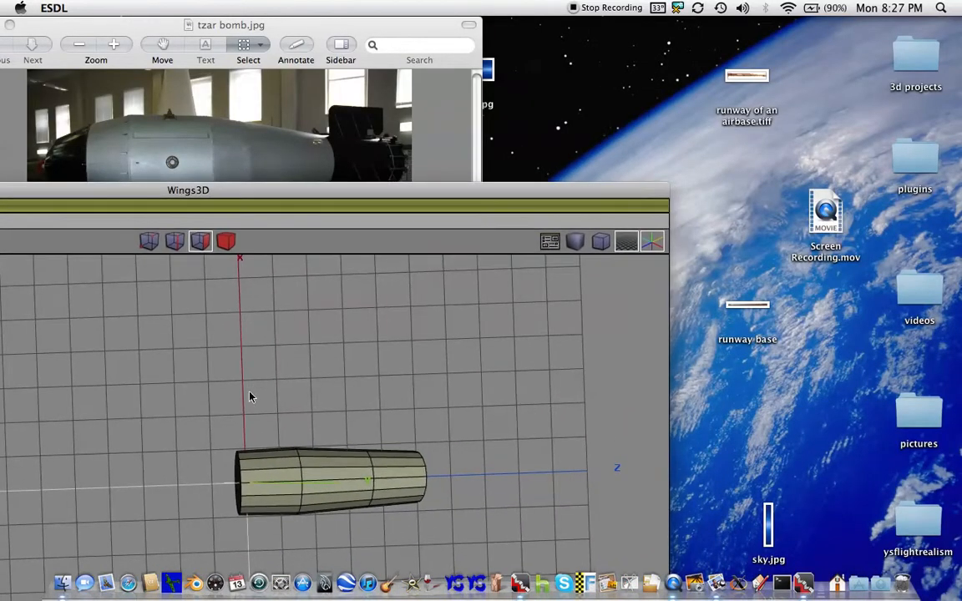
Scale the body's open-side end face up uniformly so it flares wider than the adjoining section, and nudge the window below the photo
right_click(238, 492)
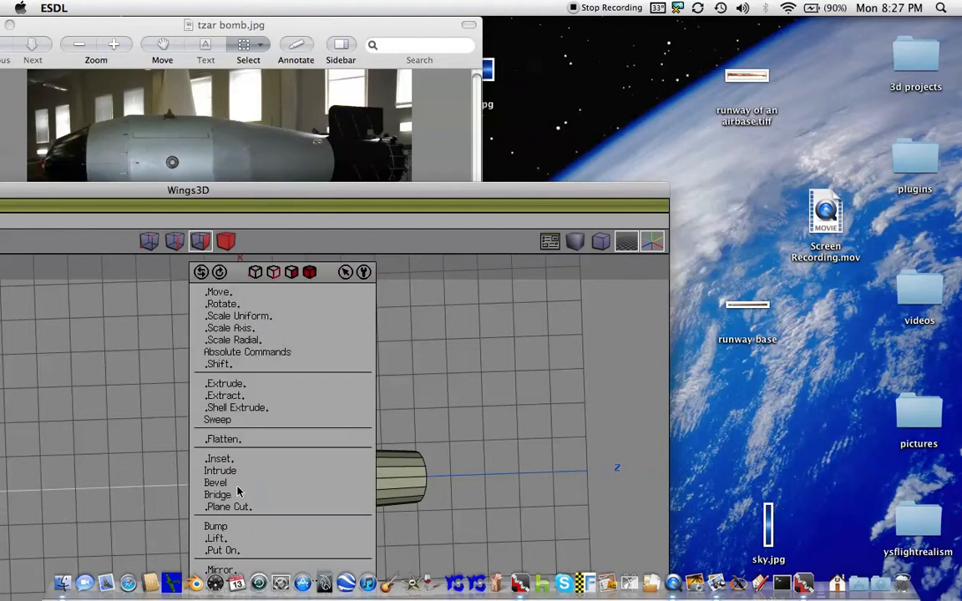
click(269, 317)
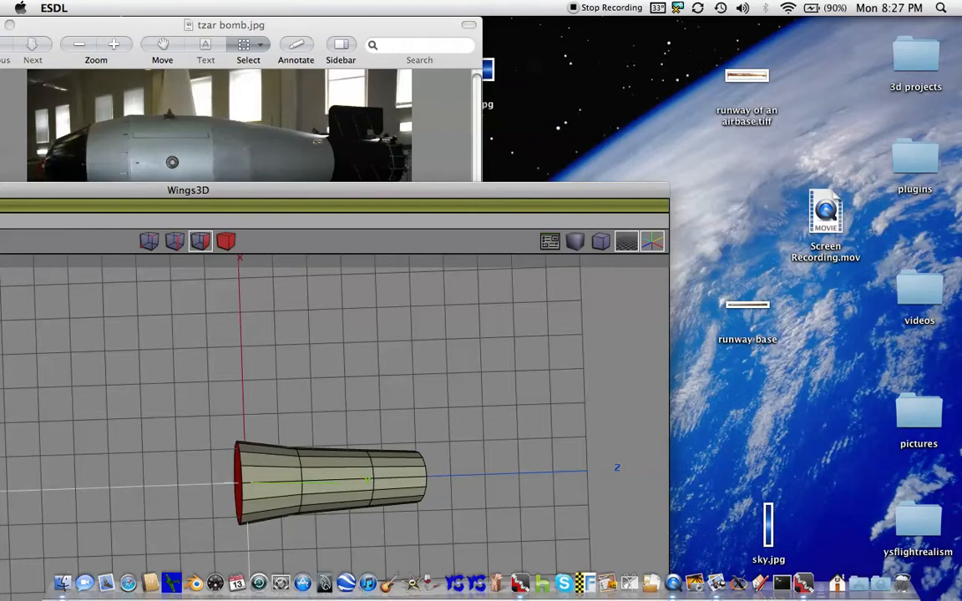
click(276, 312)
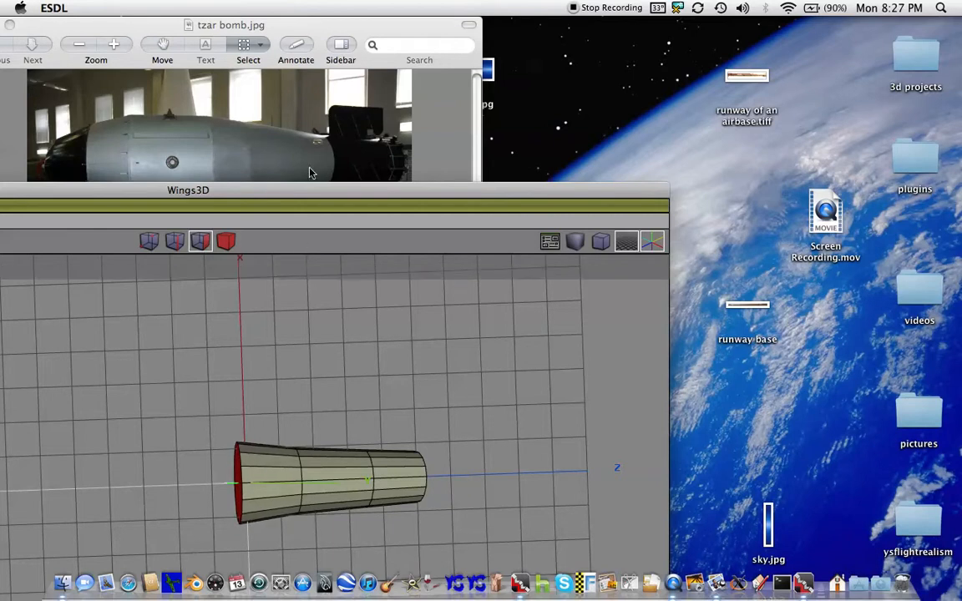
drag(363, 191, 346, 201)
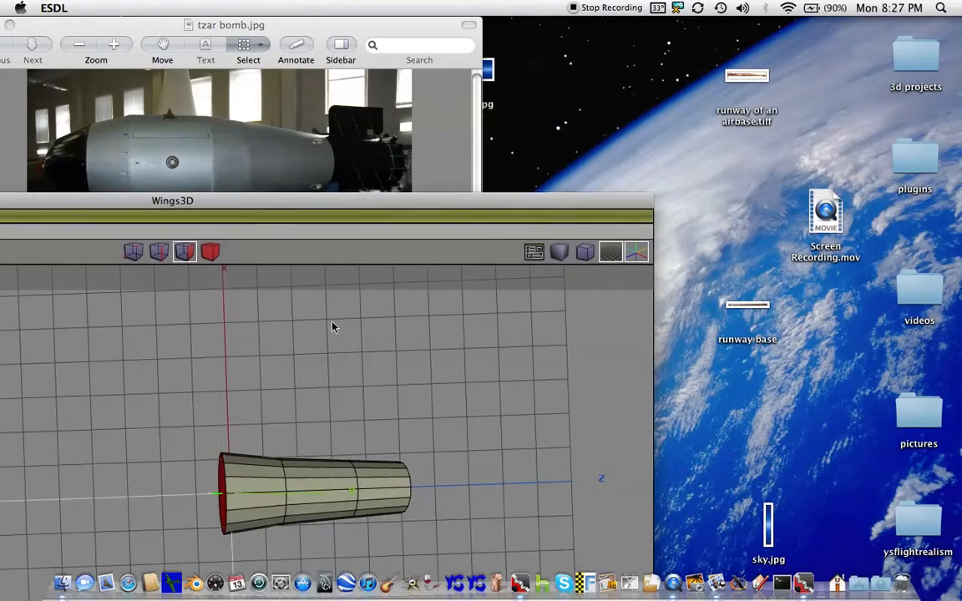
Inset the flared end face slightly and move it outward along Z to form another body section
right_click(222, 493)
click(209, 481)
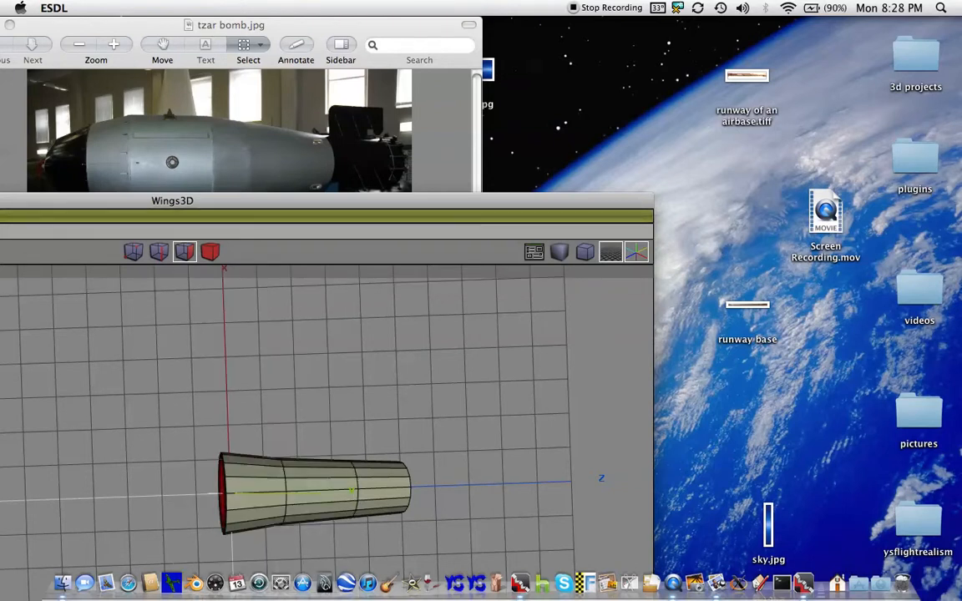
click(242, 485)
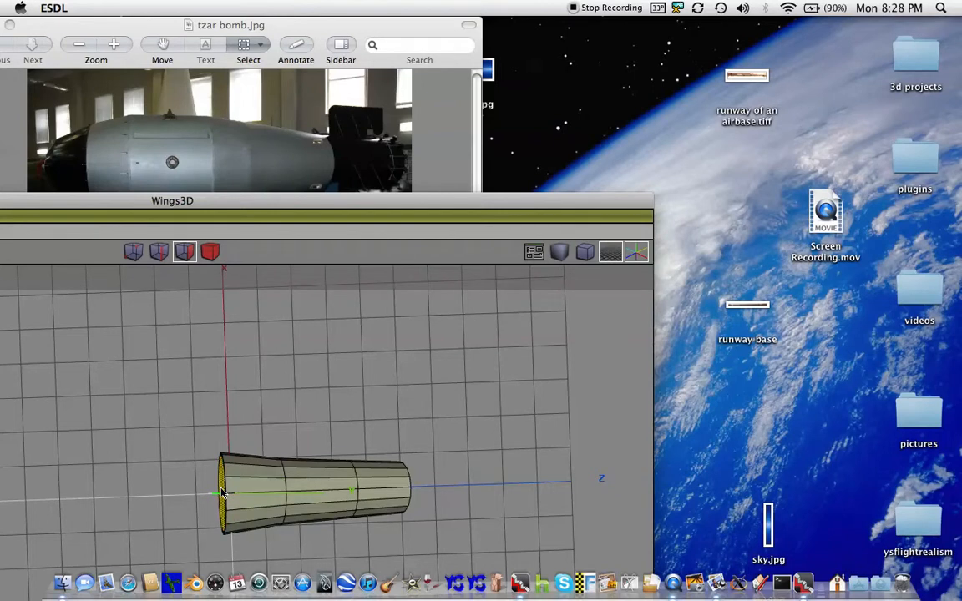
right_click(222, 493)
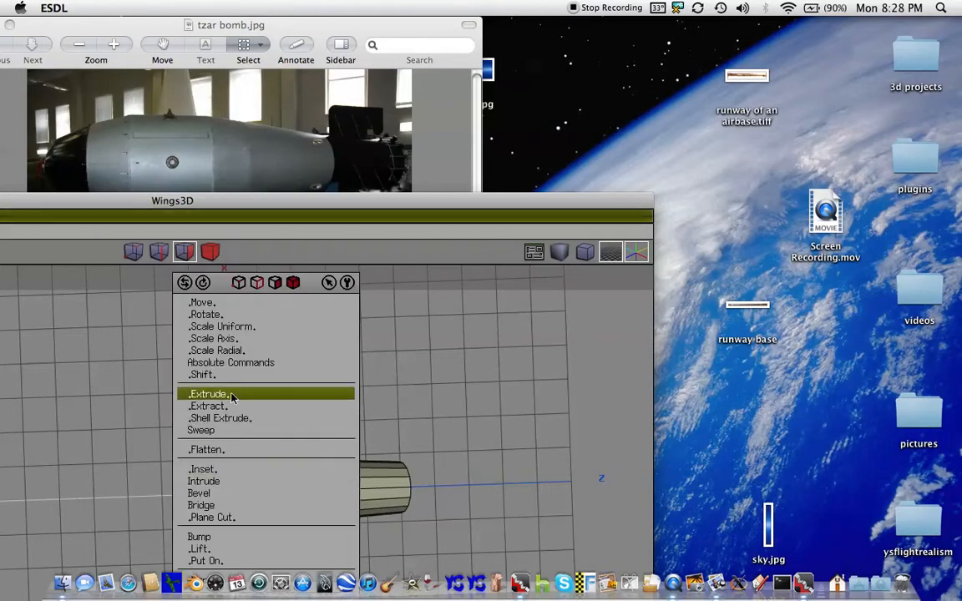
click(236, 303)
click(230, 368)
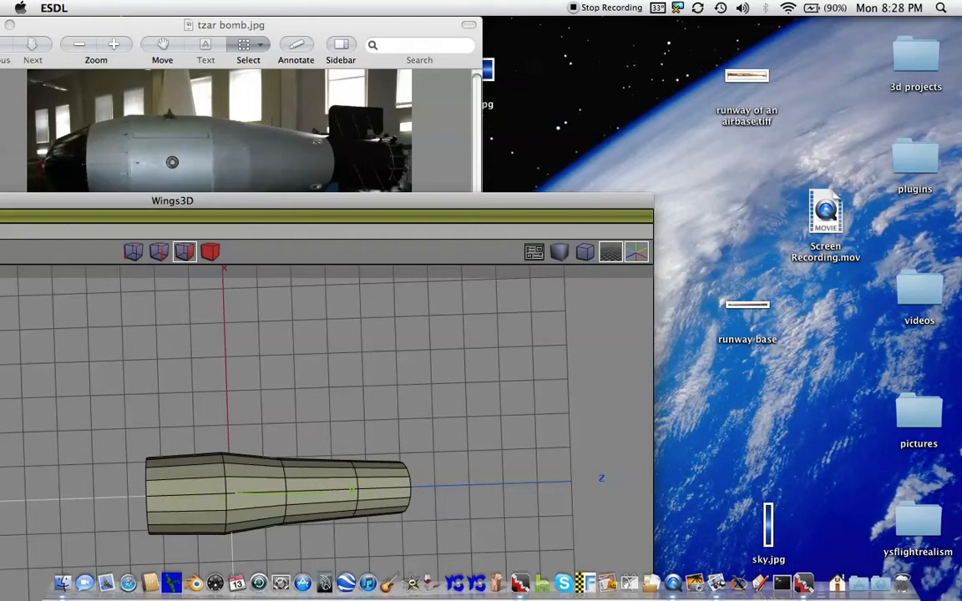
click(197, 490)
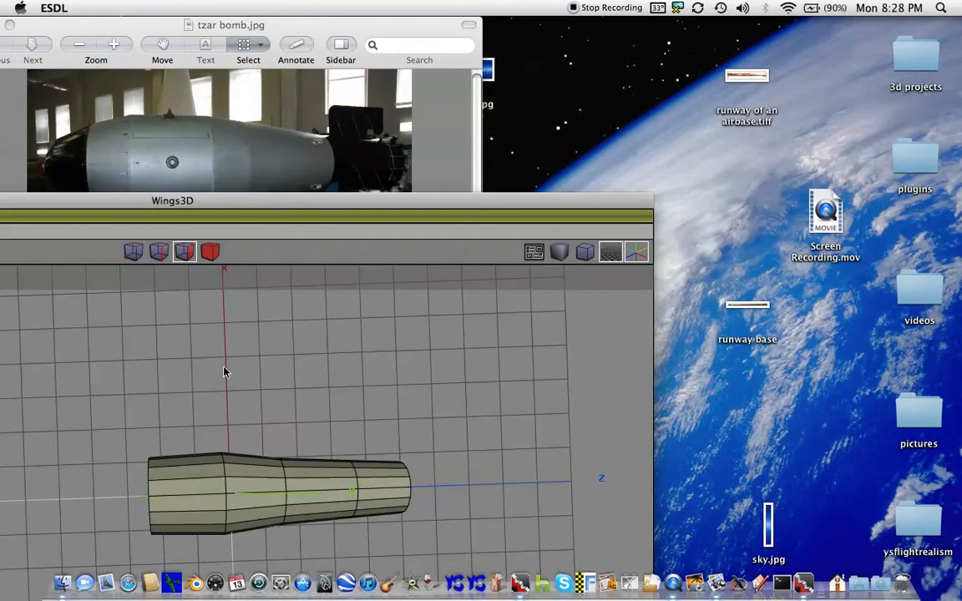
Scale the new end face up uniformly until it matches the width of the flared ring beside it
right_click(186, 491)
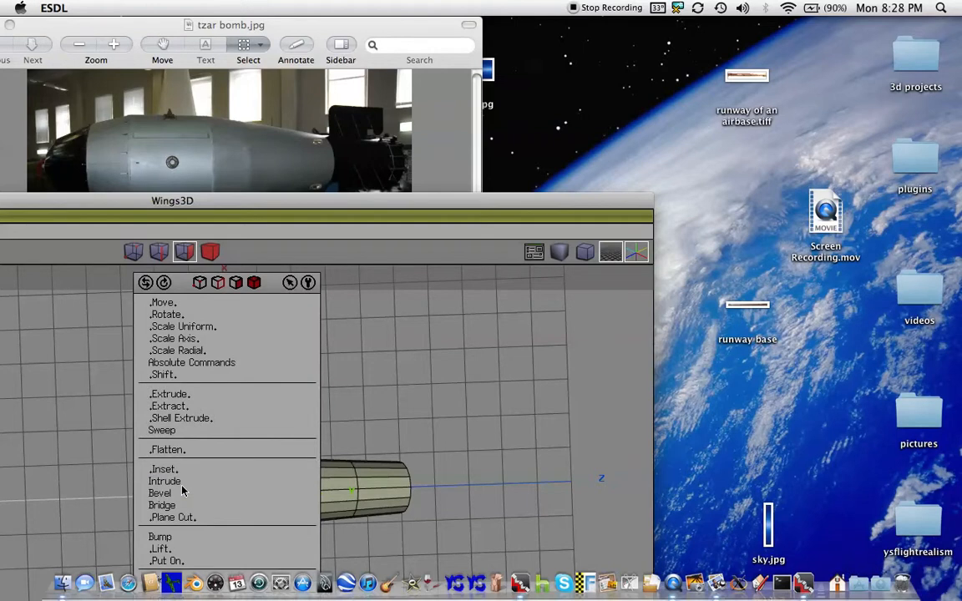
click(183, 327)
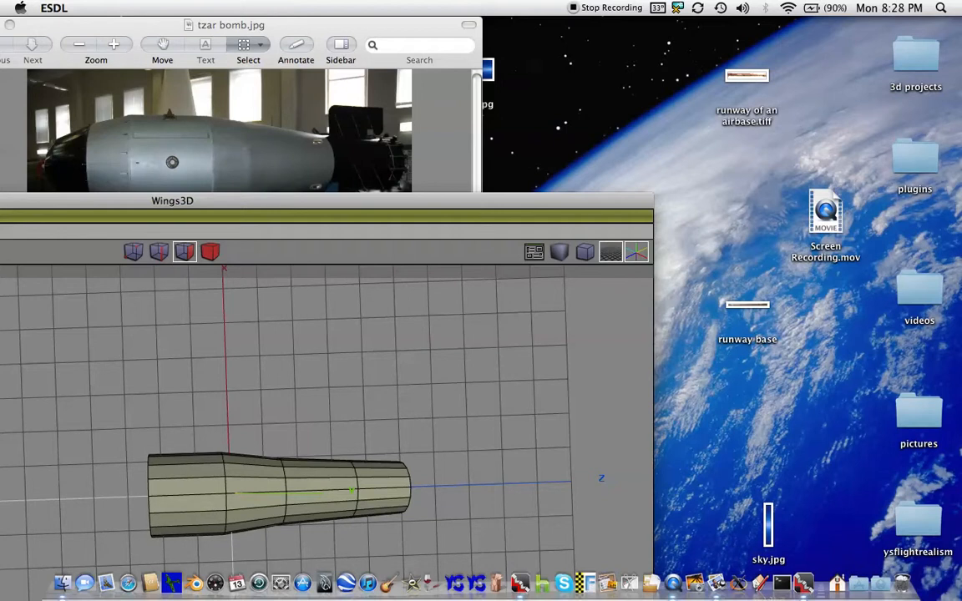
click(200, 334)
Inset the body's wide end face slightly
key(Left)
key(Left)
key(Left)
key(Left)
key(Left)
key(Left)
key(Left)
key(Left)
key(Left)
key(Left)
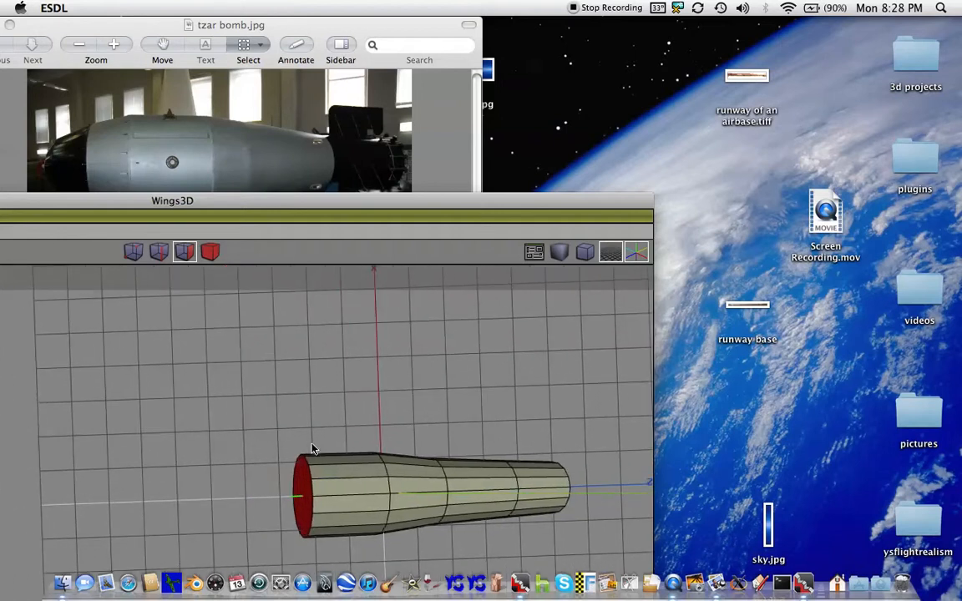
right_click(300, 479)
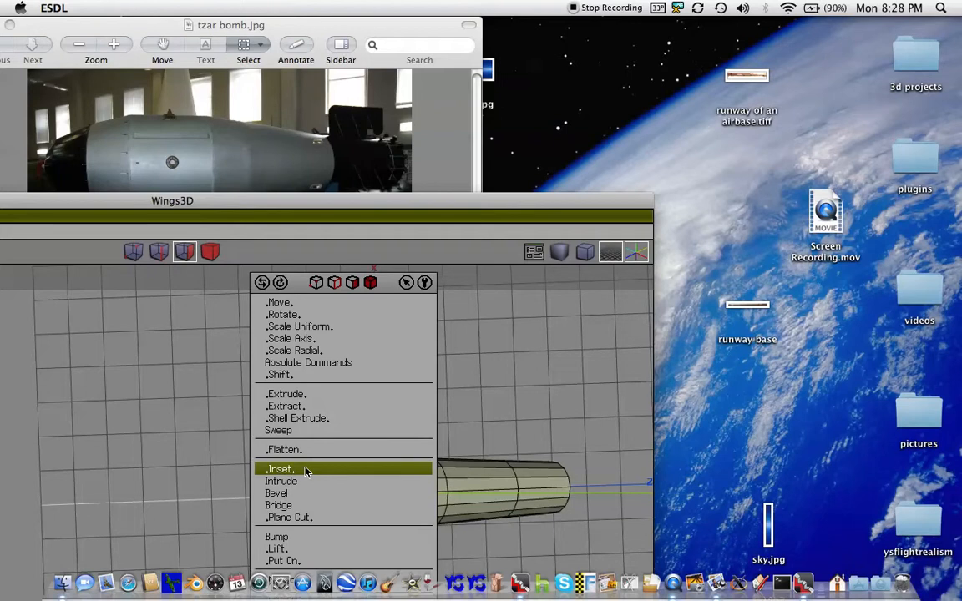
click(306, 470)
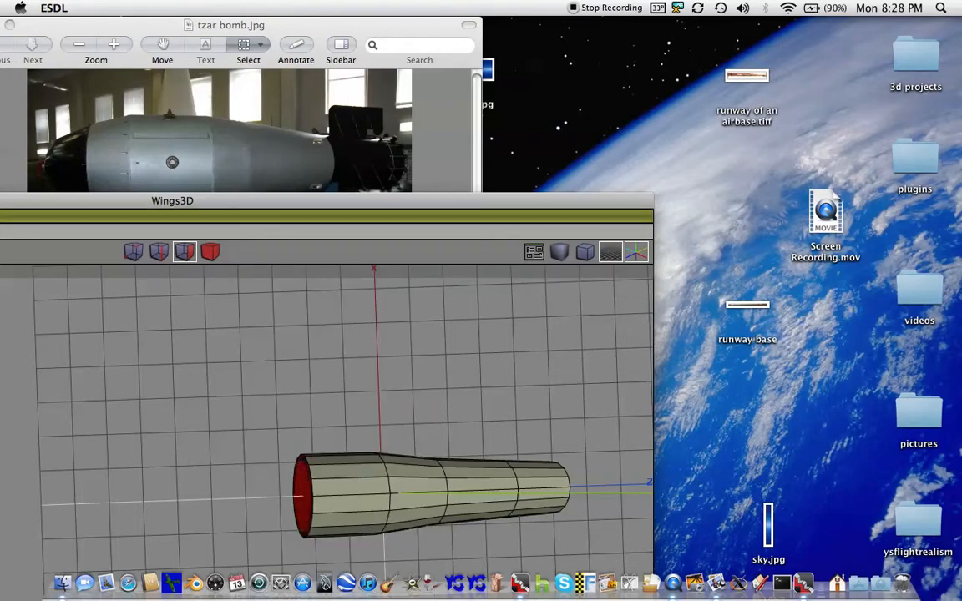
click(306, 470)
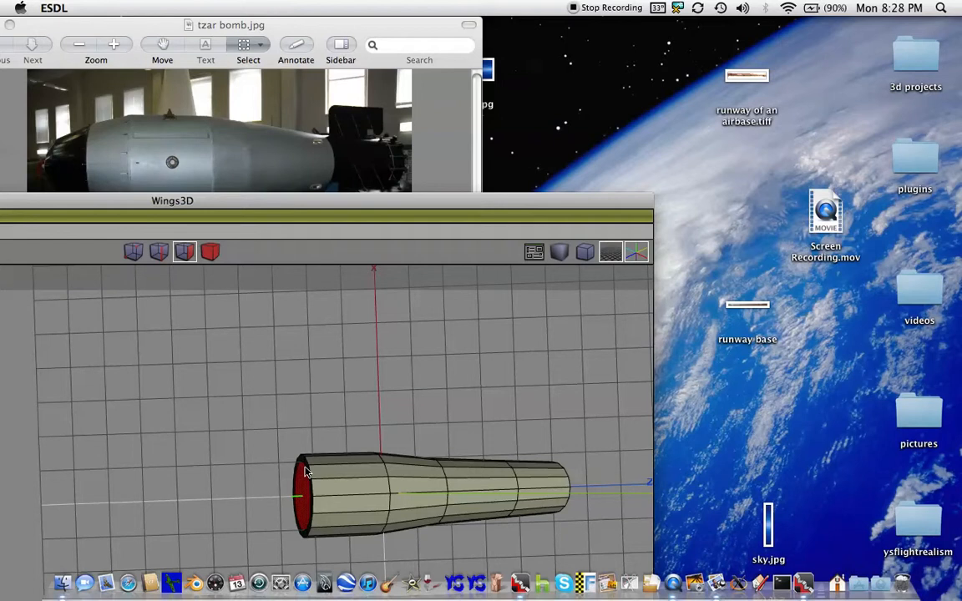
Move the inset face outward along Z to form a short section tapering toward the nose
right_click(306, 470)
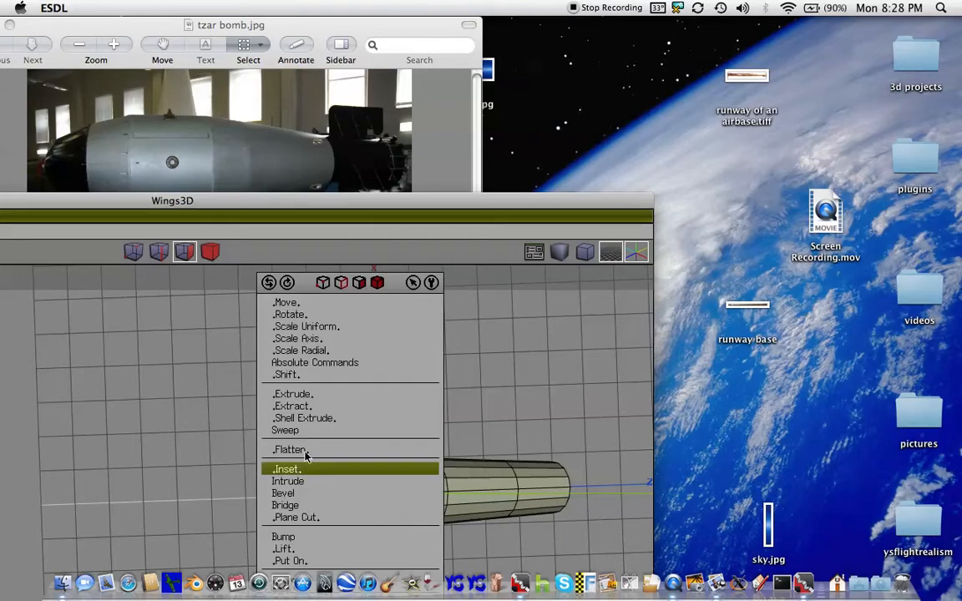
click(309, 313)
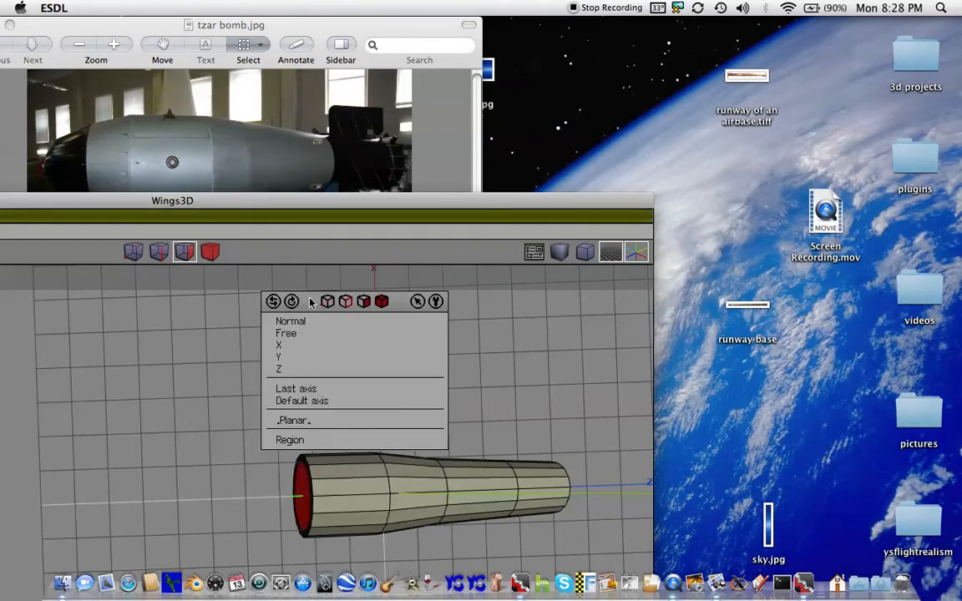
click(298, 370)
key(Left)
key(Left)
key(Left)
key(Left)
key(Left)
key(Left)
key(Left)
key(Left)
key(ctrl+alt+z)
key(ctrl+alt+z)
key(ctrl+alt+z)
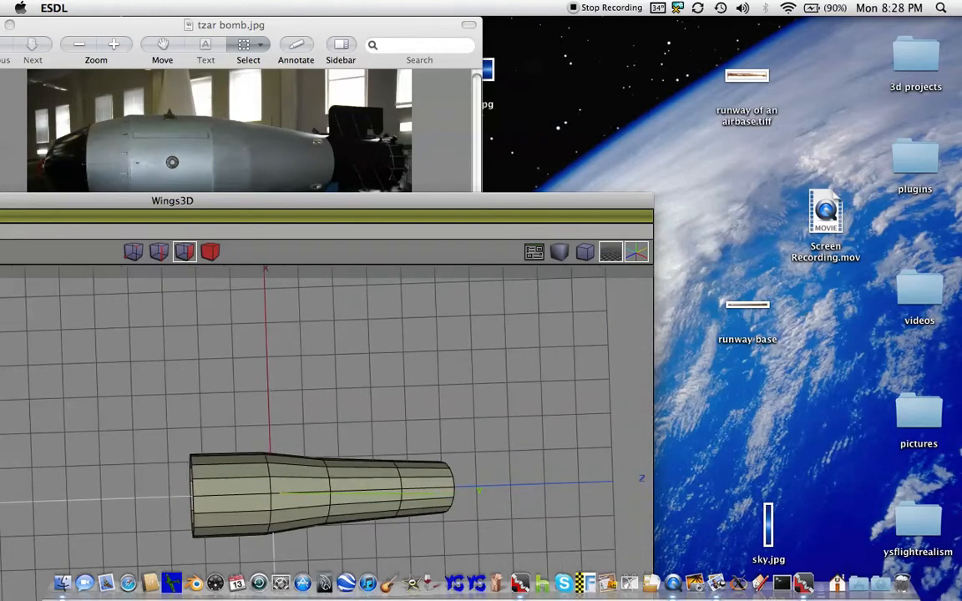
click(377, 315)
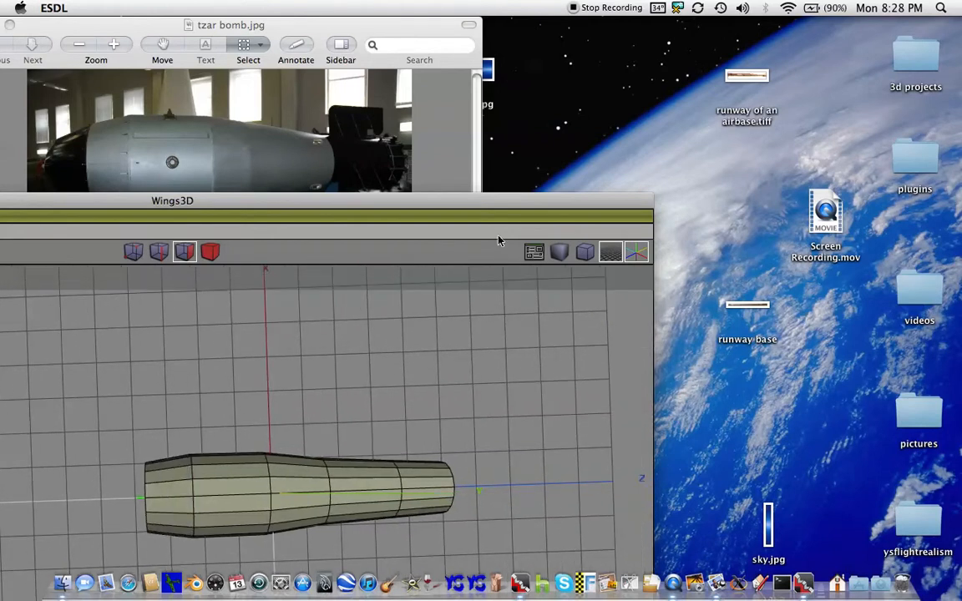
Move the Wings3D window back up over the photo and bring the whole body toward the middle of the view
drag(451, 201, 735, 3)
key(Left)
key(Left)
key(Left)
key(Left)
key(Left)
key(Left)
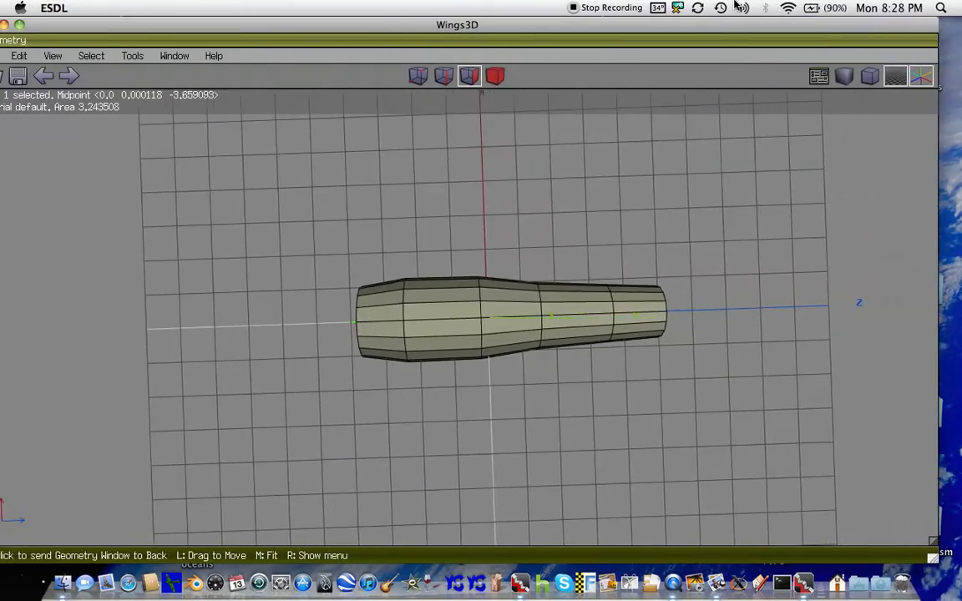
key(Left)
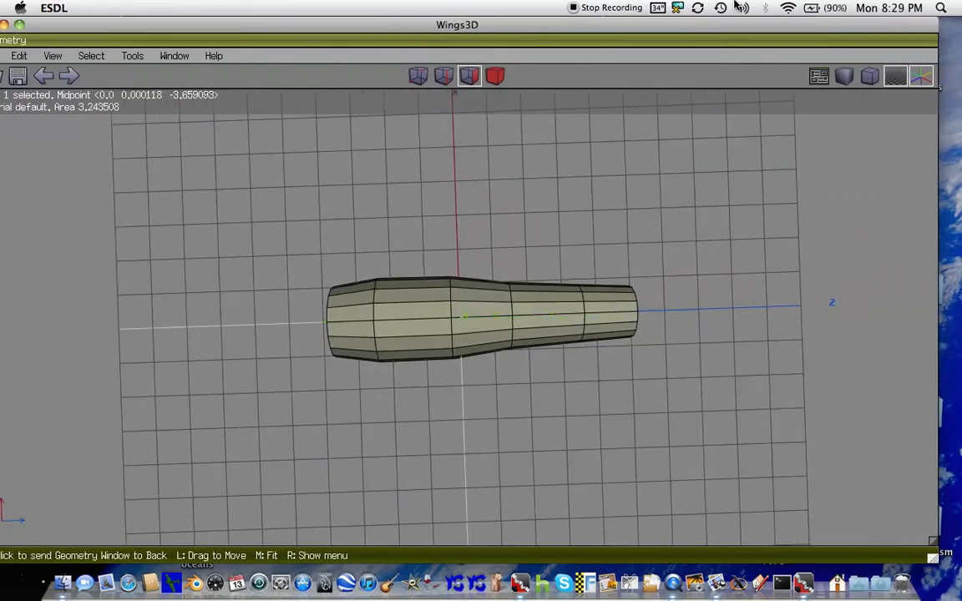
Bring the nose end face into view and shrink it slightly inward with the Bump command, leaving it flat
key(Right)
key(Right)
key(Right)
key(Right)
key(Right)
key(Right)
key(Right)
key(Right)
key(Right)
key(Right)
key(Right)
key(Right)
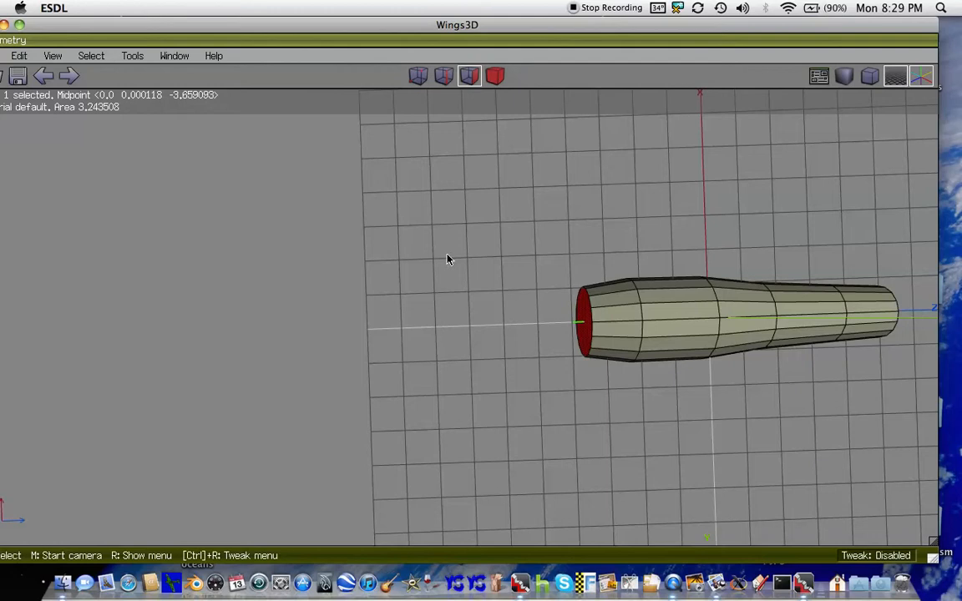
right_click(574, 330)
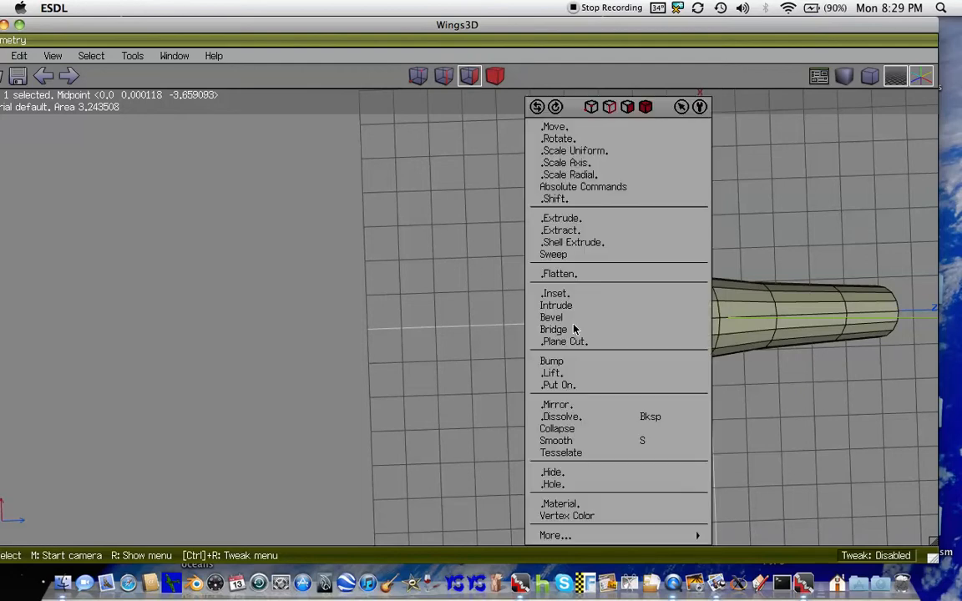
click(552, 361)
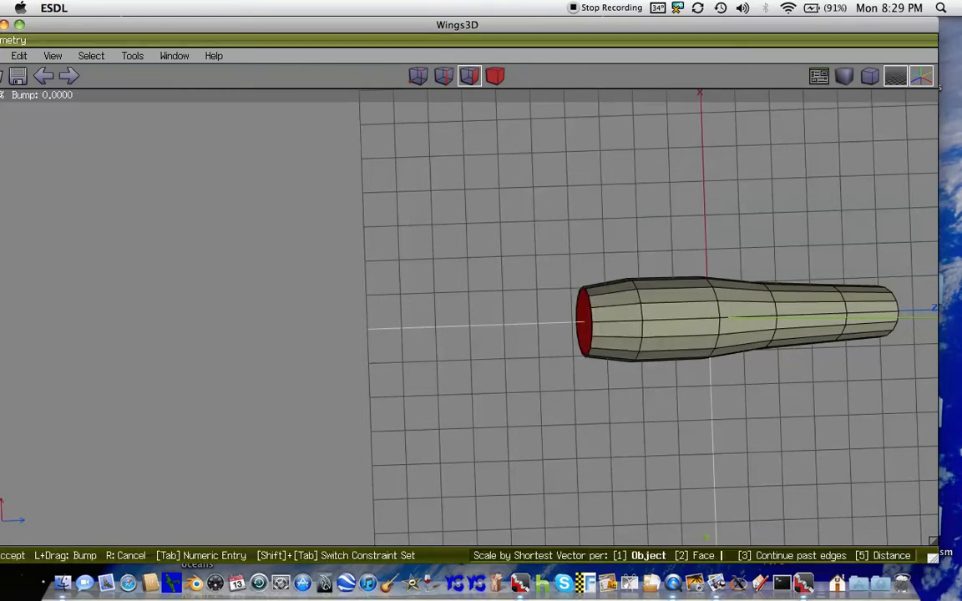
click(583, 319)
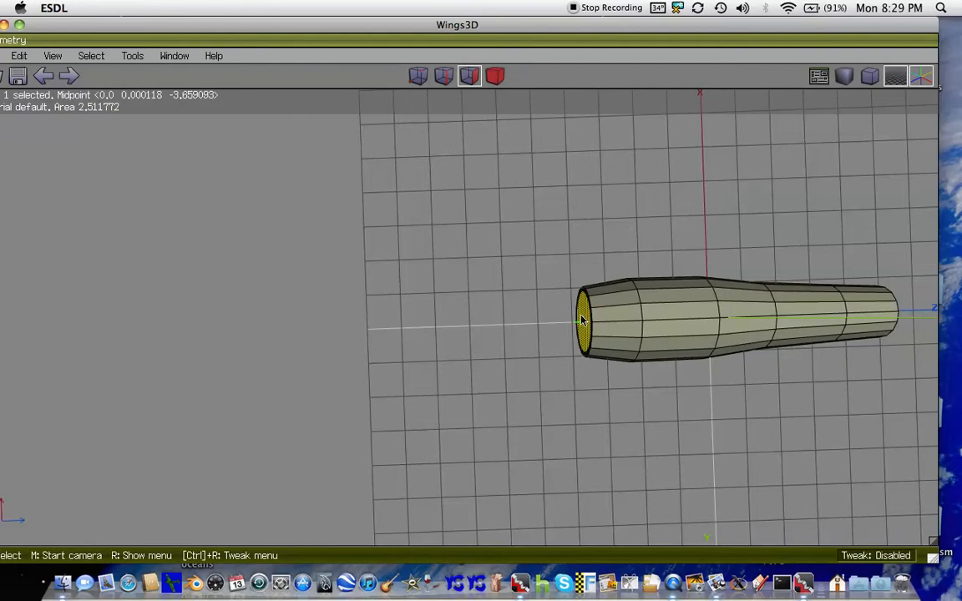
Move the shrunken nose end face outward along Z by about 0.6 to form another tapering section
right_click(583, 319)
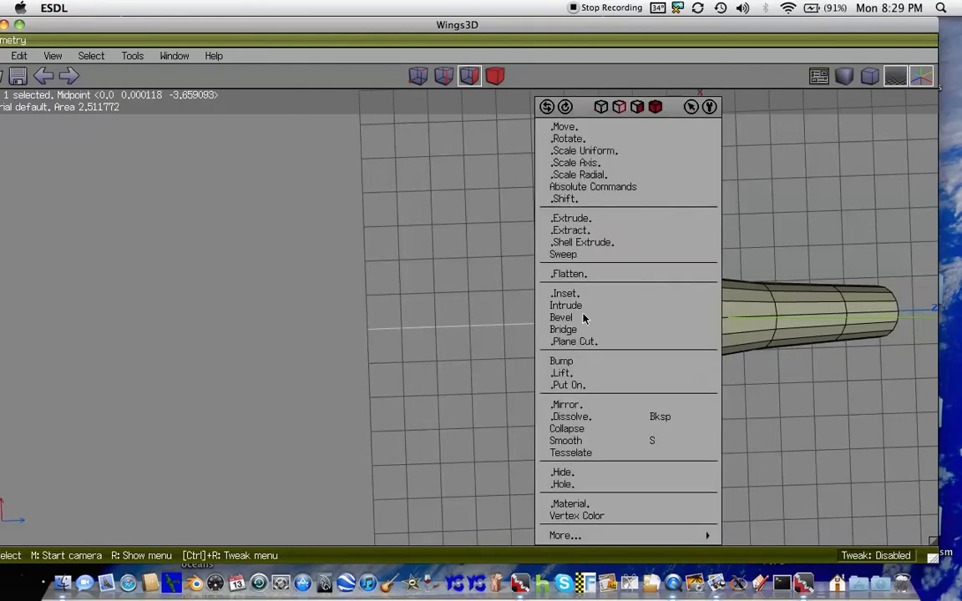
click(590, 127)
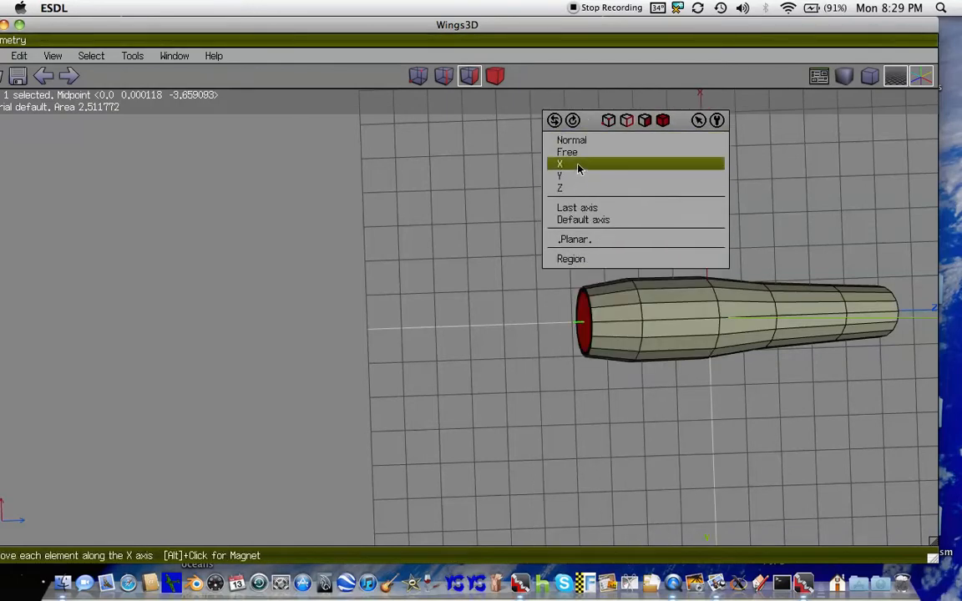
click(576, 187)
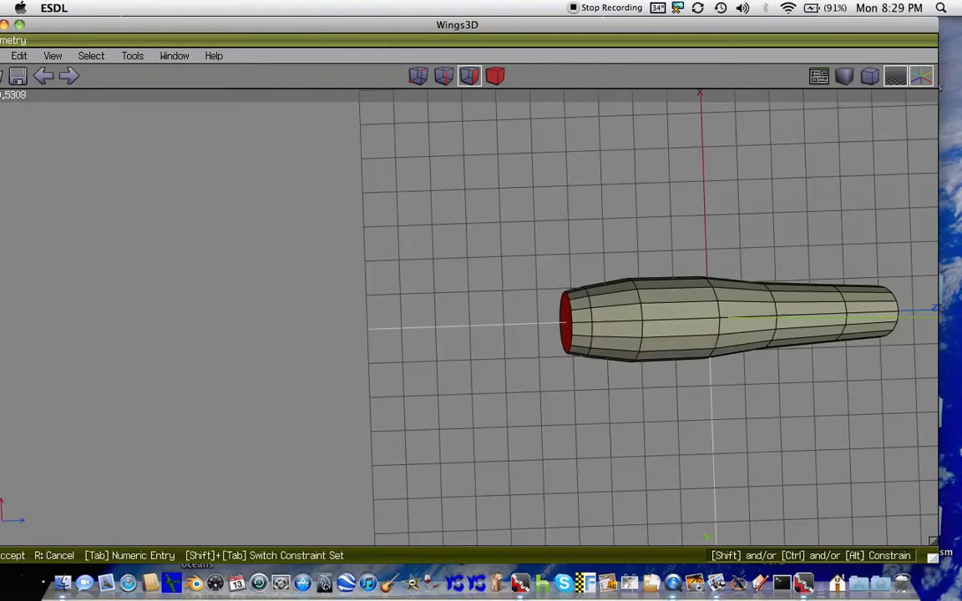
click(573, 294)
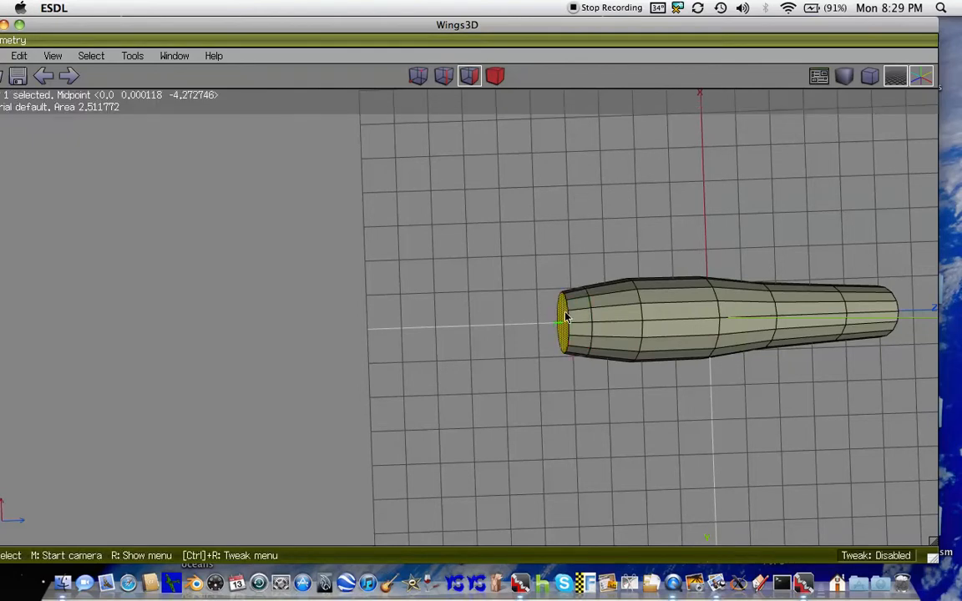
Shrink the new nose end face further inward with the Bump command, keeping it flat
right_click(566, 317)
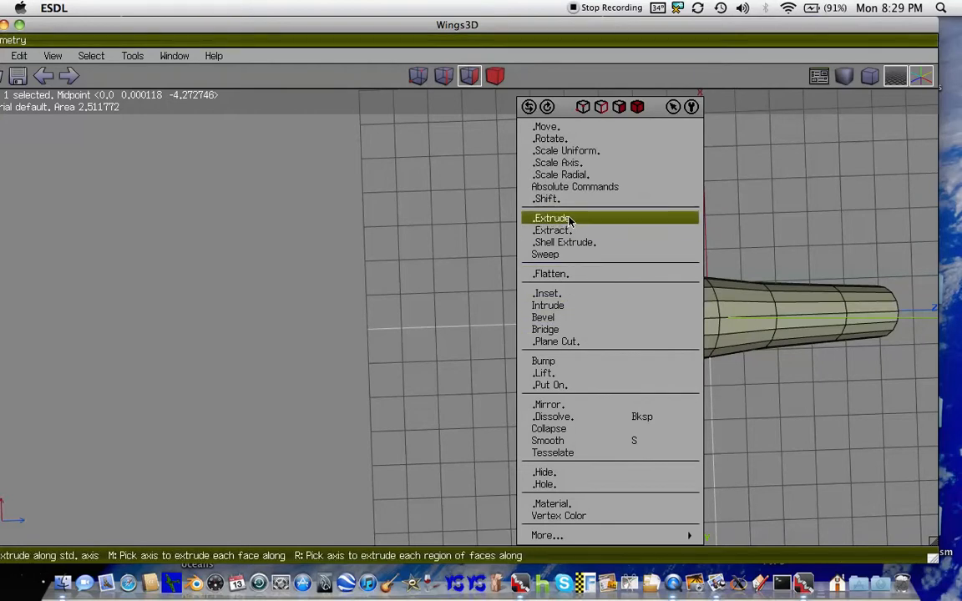
click(545, 361)
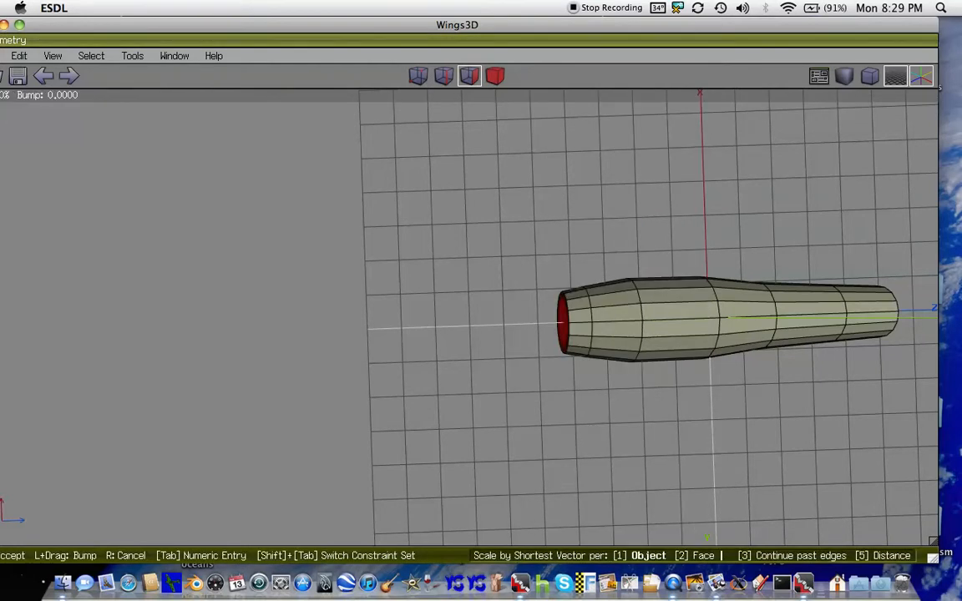
click(565, 326)
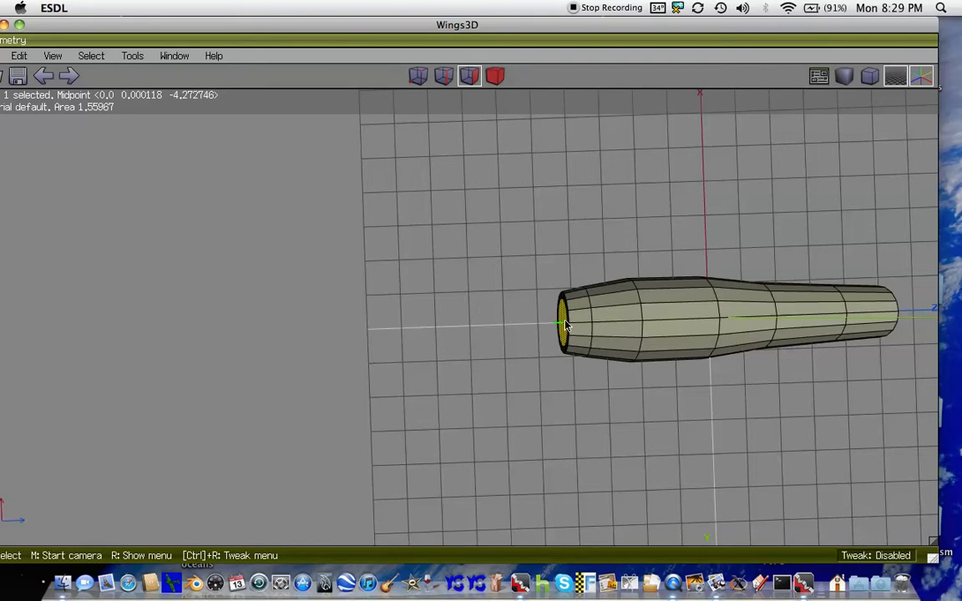
Move the smaller nose face outward along Z by about 0.47 to extend the rounded nose
right_click(564, 325)
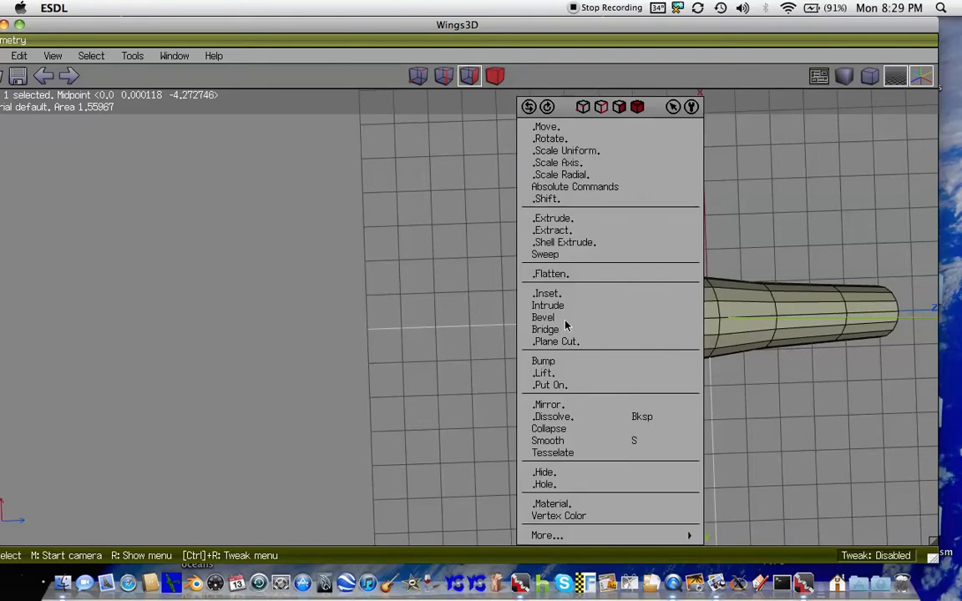
click(577, 127)
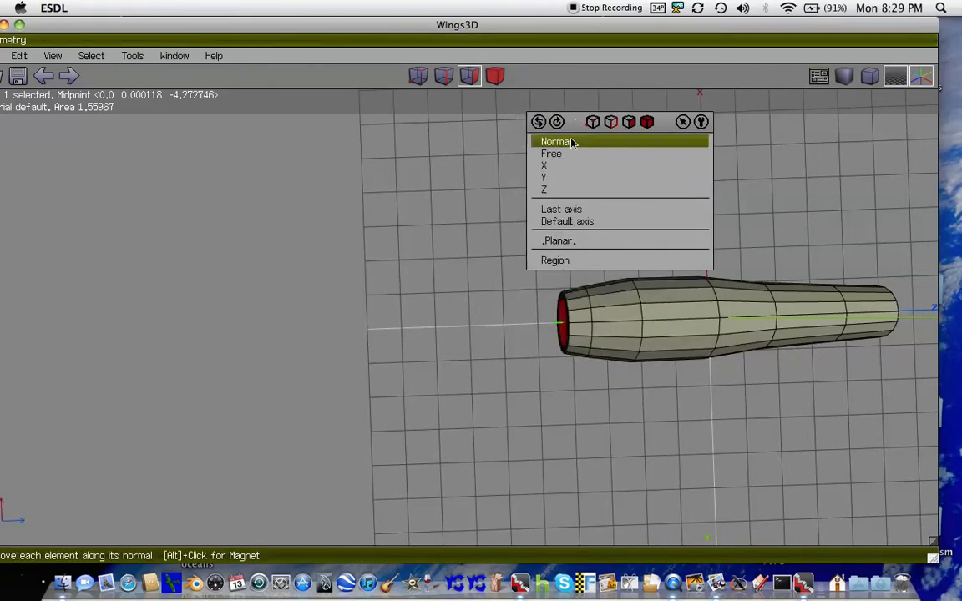
click(566, 193)
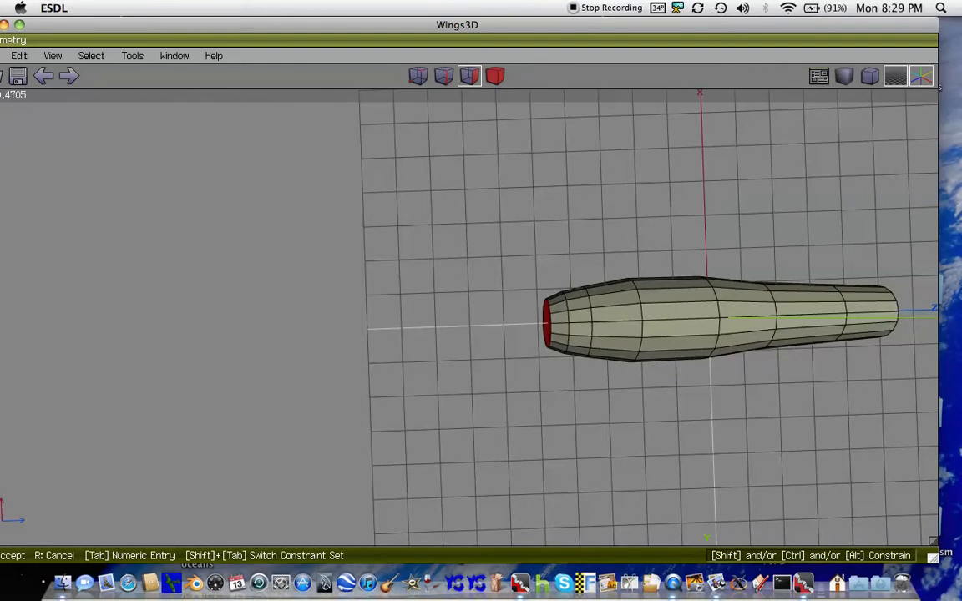
click(565, 194)
key(Left)
key(Left)
key(Left)
key(Left)
key(Left)
key(Left)
key(Left)
key(Left)
key(Left)
key(Left)
key(Left)
key(Left)
key(Left)
key(Left)
key(Left)
key(Left)
key(Left)
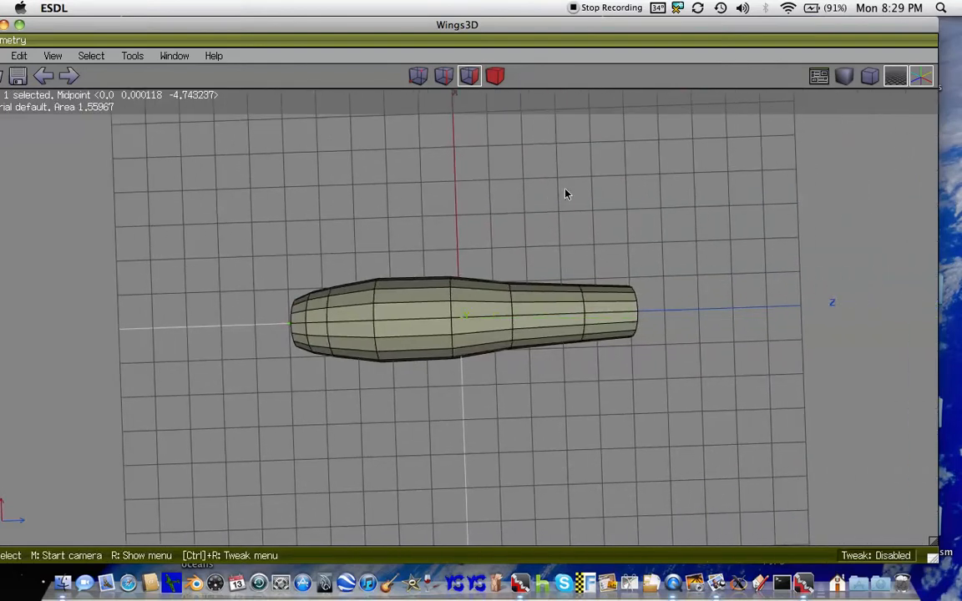
Move the nose end face a further 0.13 or so outward along Z
key(Right)
key(Right)
key(Right)
key(Right)
key(Right)
key(Right)
key(Right)
key(Right)
key(Right)
key(Right)
key(Right)
key(Right)
key(Right)
key(Right)
key(Right)
key(Right)
key(Right)
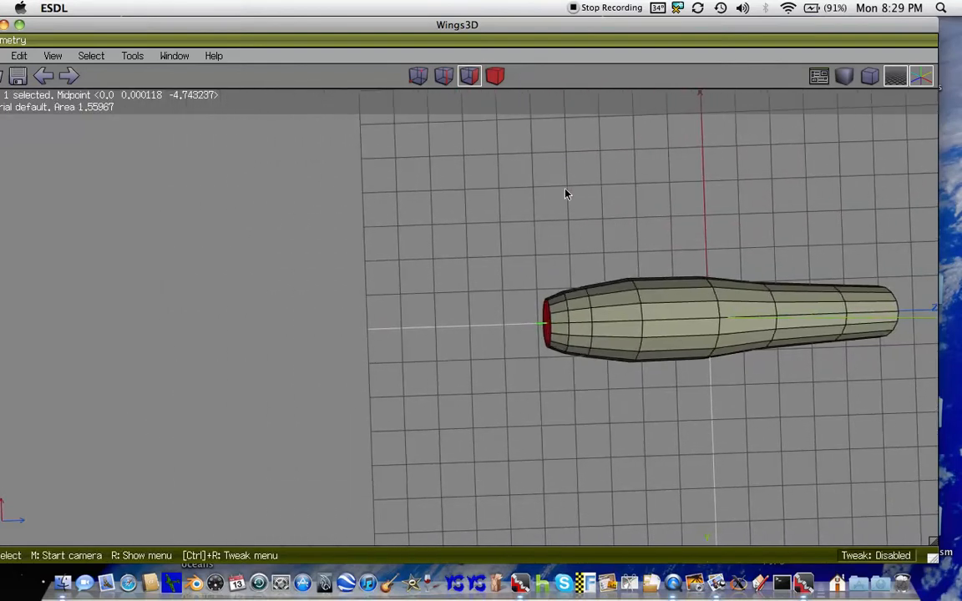
right_click(549, 315)
click(568, 126)
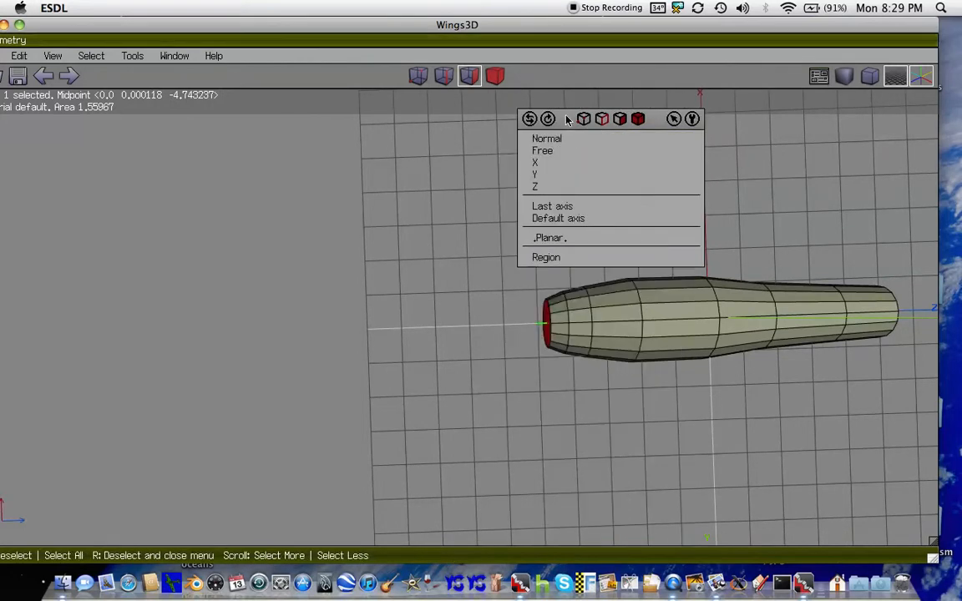
click(552, 186)
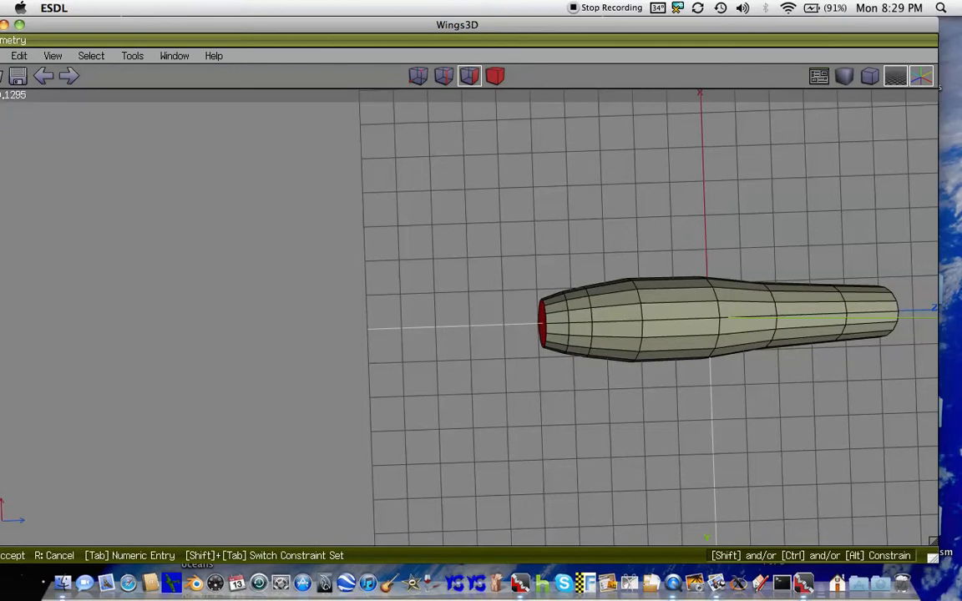
click(556, 207)
Scale the nose end face down uniformly until the nose closes into a pointed tip
key(Right)
key(Right)
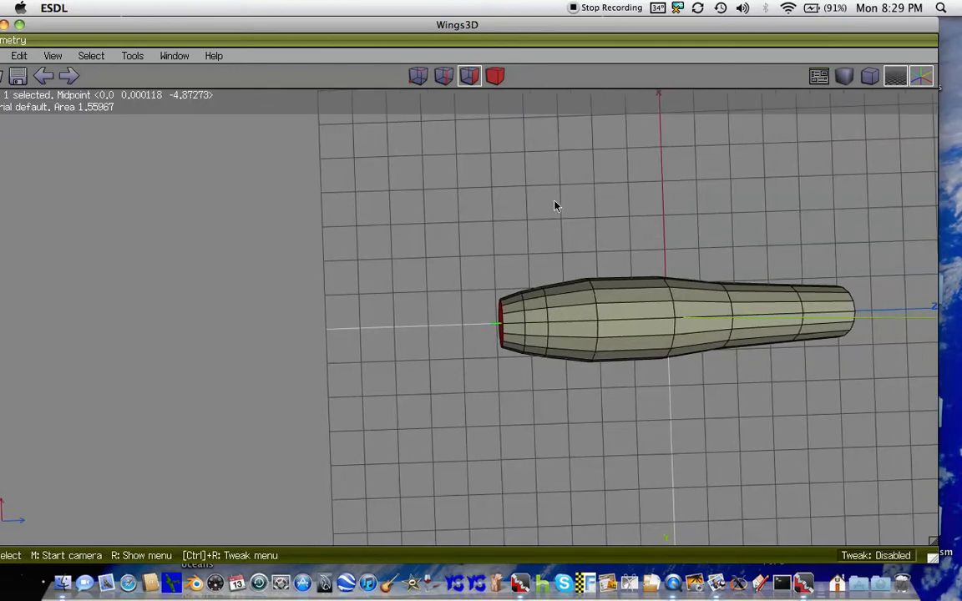
right_click(506, 345)
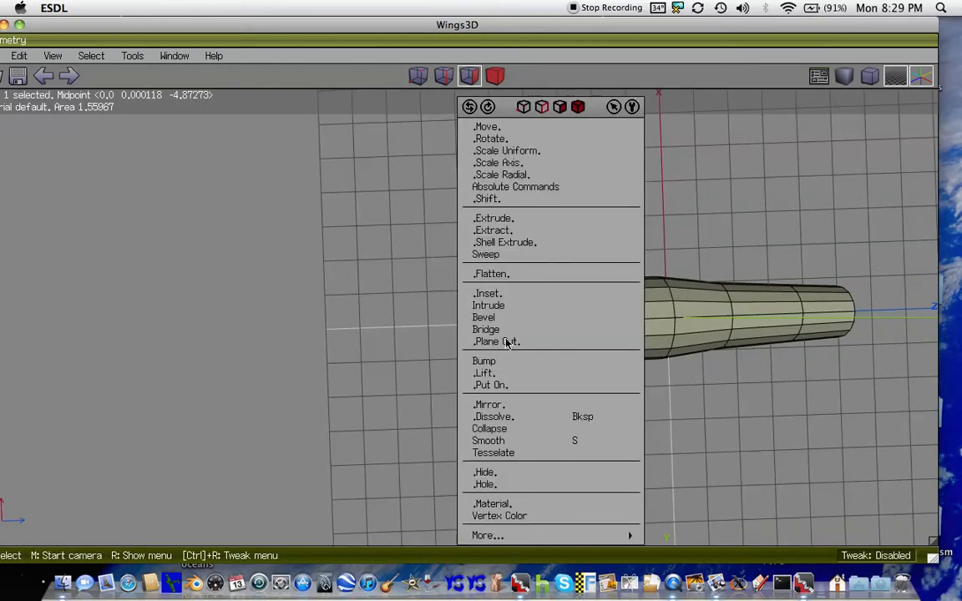
click(517, 136)
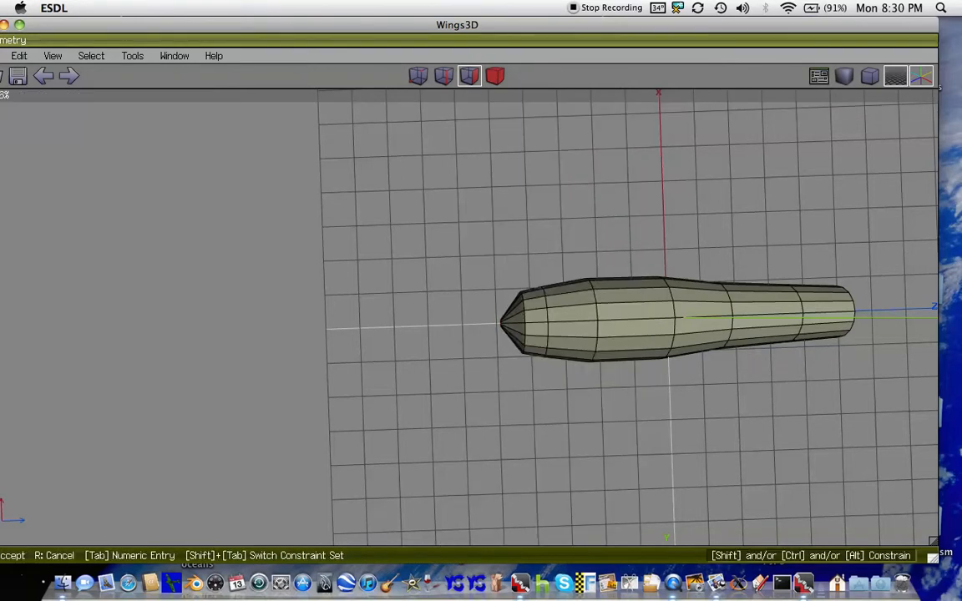
click(526, 153)
Compare the pointed nose and overall body profile with the bomb in the tzar bomb.jpg reference photo
drag(489, 26, 42, 216)
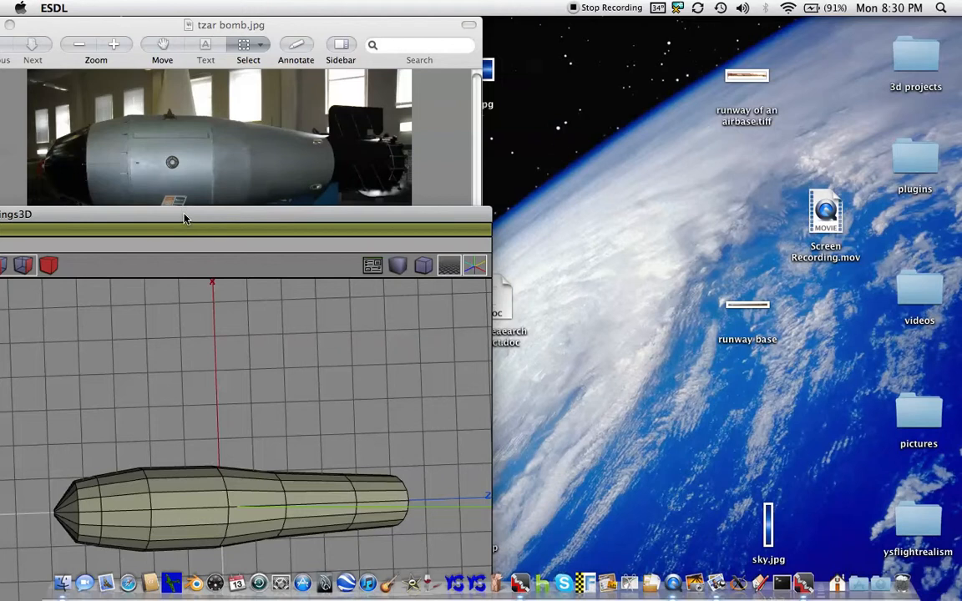
drag(186, 218, 127, 172)
click(281, 176)
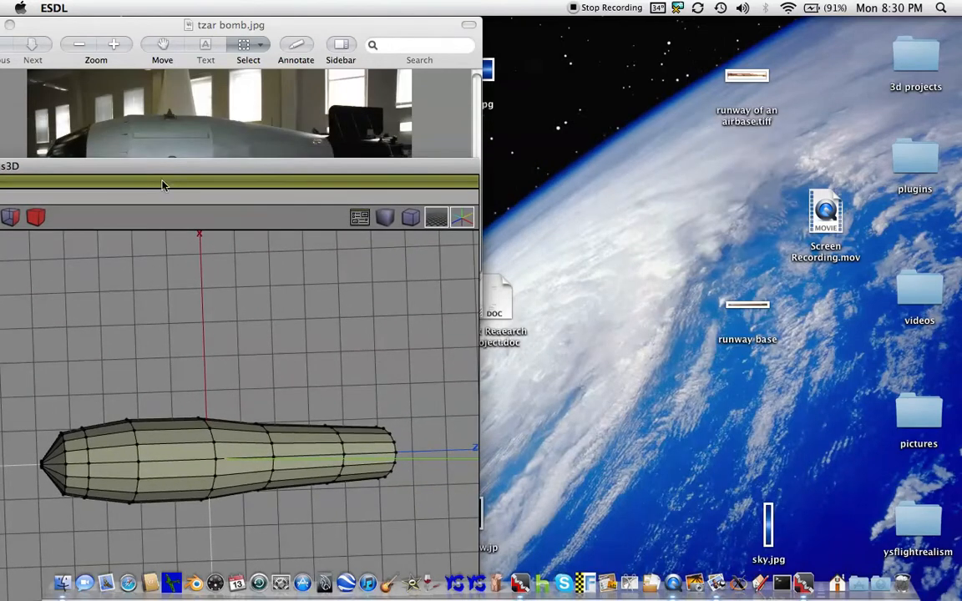
drag(184, 180, 722, 39)
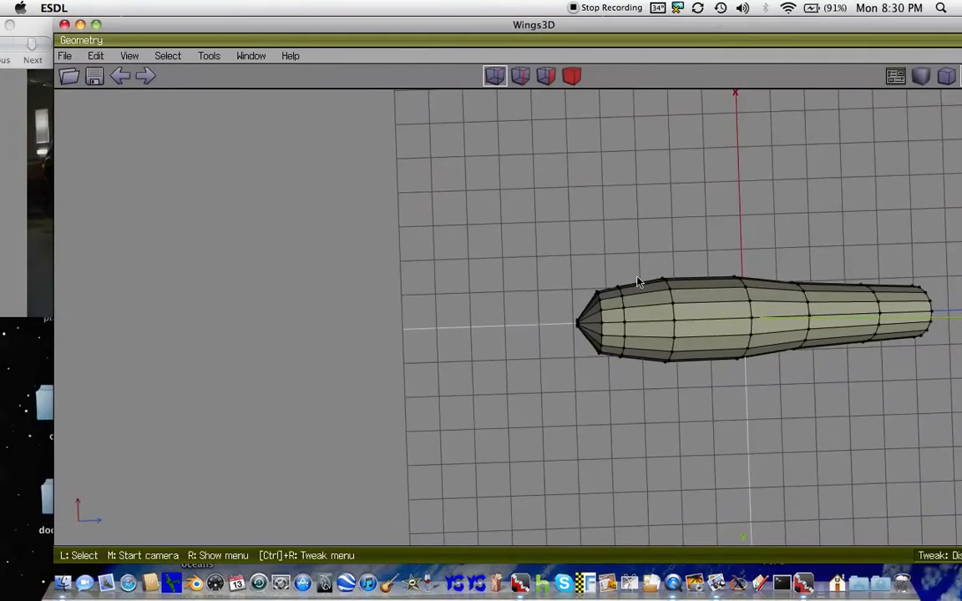
key(Left)
key(Left)
key(Left)
key(Left)
key(Left)
key(Left)
key(Left)
key(Left)
key(Left)
key(Left)
key(Left)
key(Left)
key(Right)
key(Right)
key(Right)
key(Right)
key(Right)
key(Right)
key(Right)
key(Right)
key(Right)
key(Right)
key(Right)
key(Right)
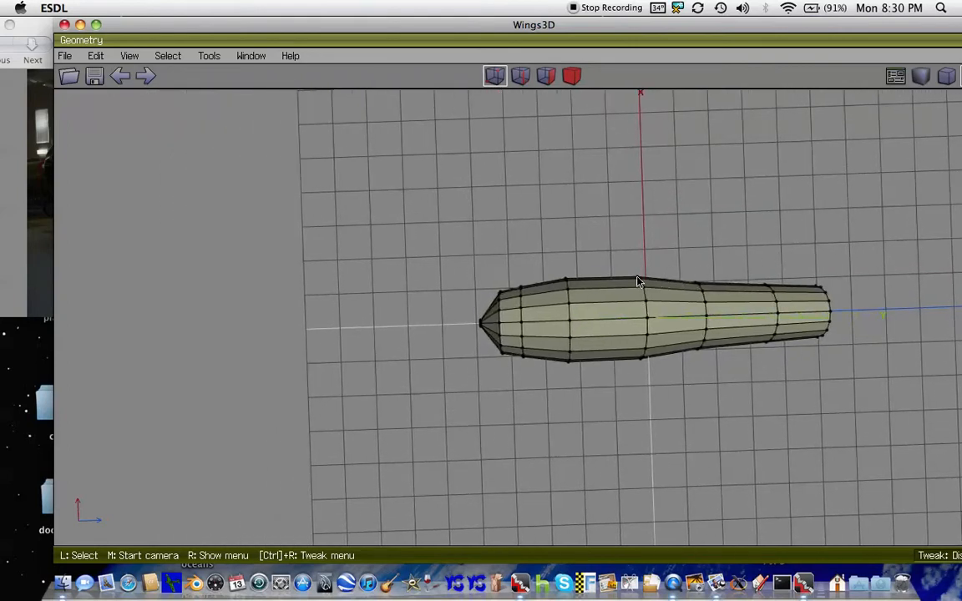
Select the ring of 16 vertices just behind the nose tip and move it slightly toward the tip along Z
drag(451, 35, 553, 98)
ctrl+alt+drag(563, 336, 608, 465)
key(space)
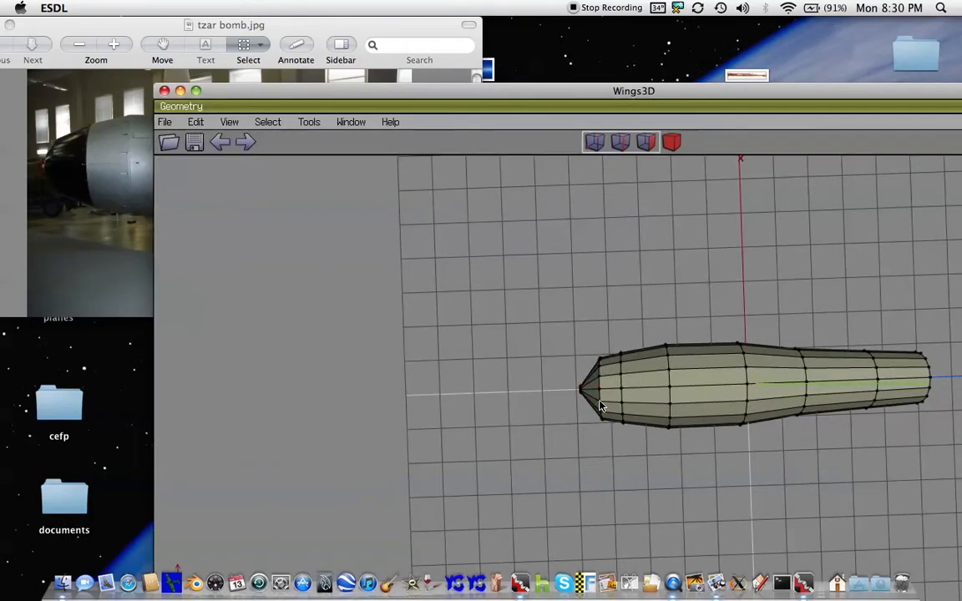
drag(591, 333, 607, 457)
right_click(598, 401)
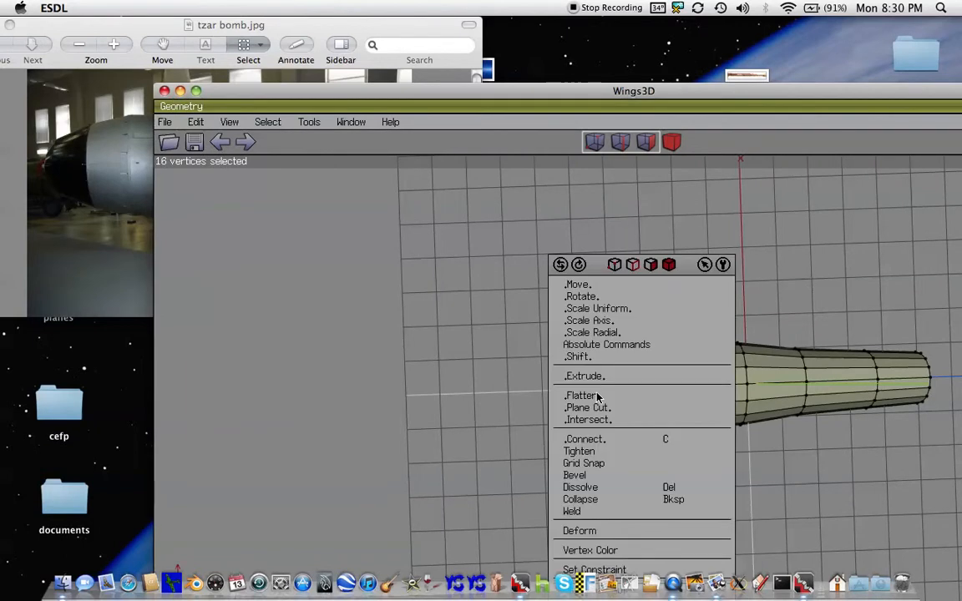
click(598, 287)
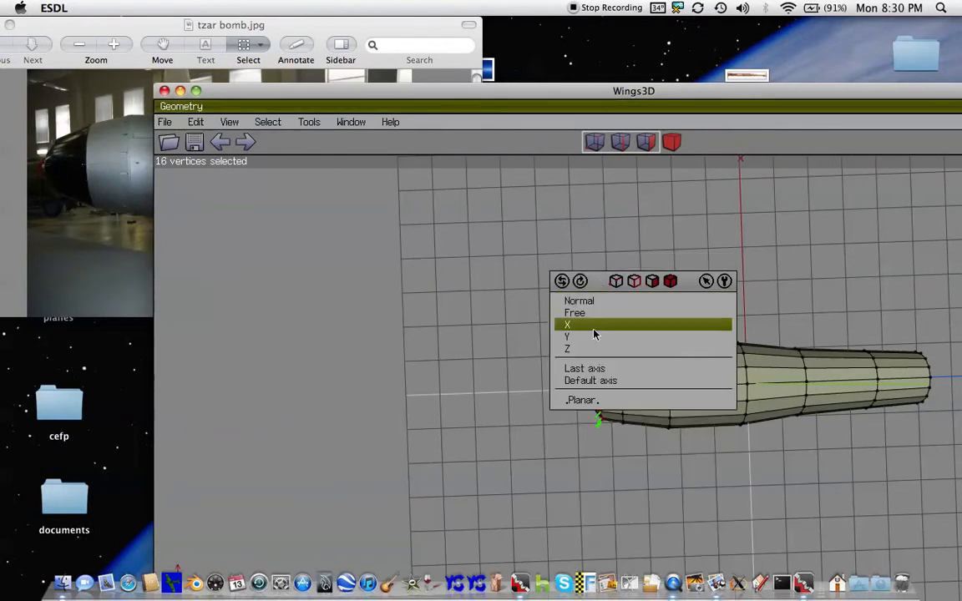
click(594, 347)
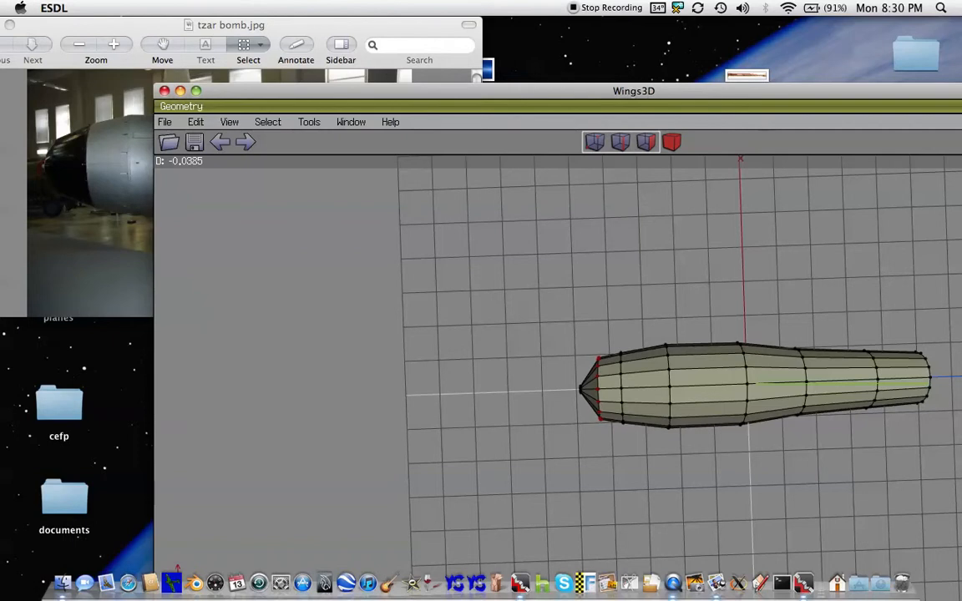
click(603, 407)
Scale the selected vertex ring behind the nose tip down uniformly to about 91%
right_click(603, 407)
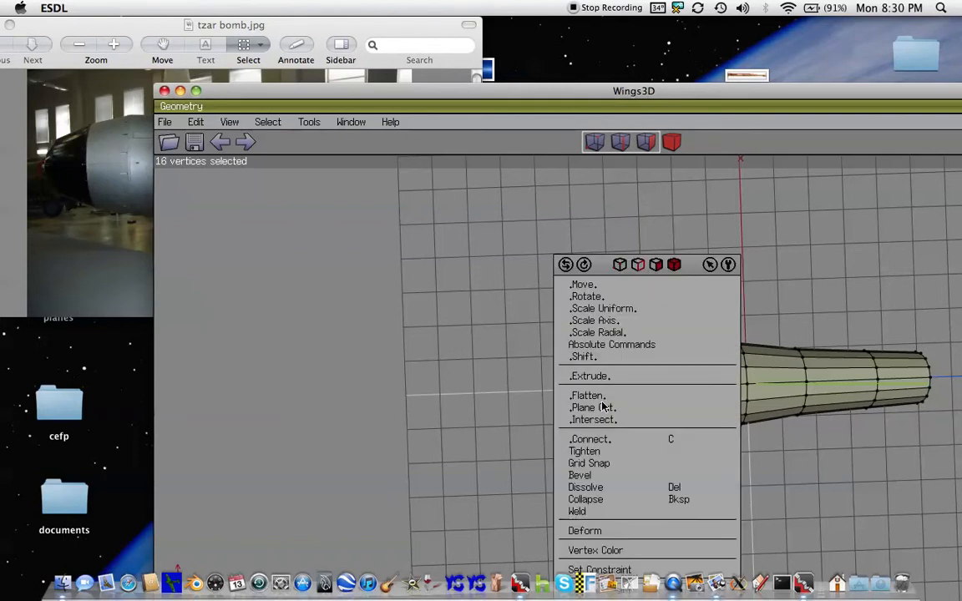
click(584, 317)
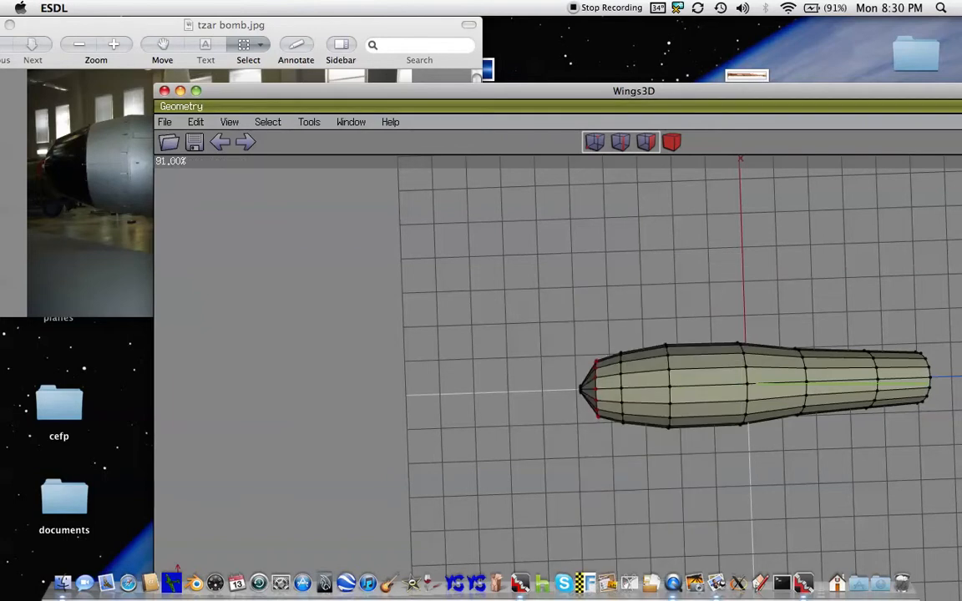
click(618, 307)
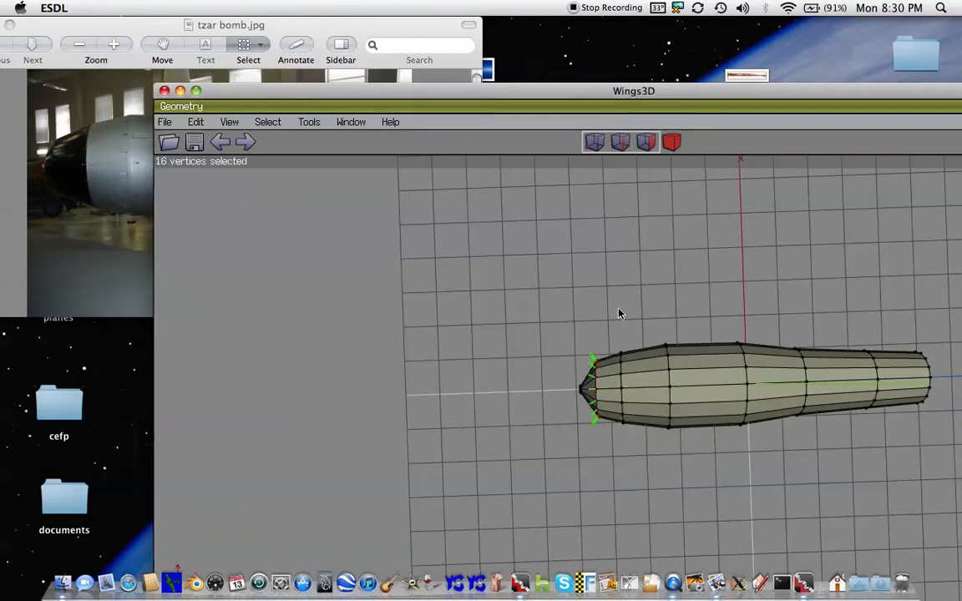
Clear the selection and select the second vertex ring back from the nose tip
key(space)
drag(631, 321, 635, 340)
drag(609, 470, 608, 468)
Place the modelling window below the tzar bomb.jpg photo so the full reference bomb and the model are visible together
drag(529, 96, 4, 198)
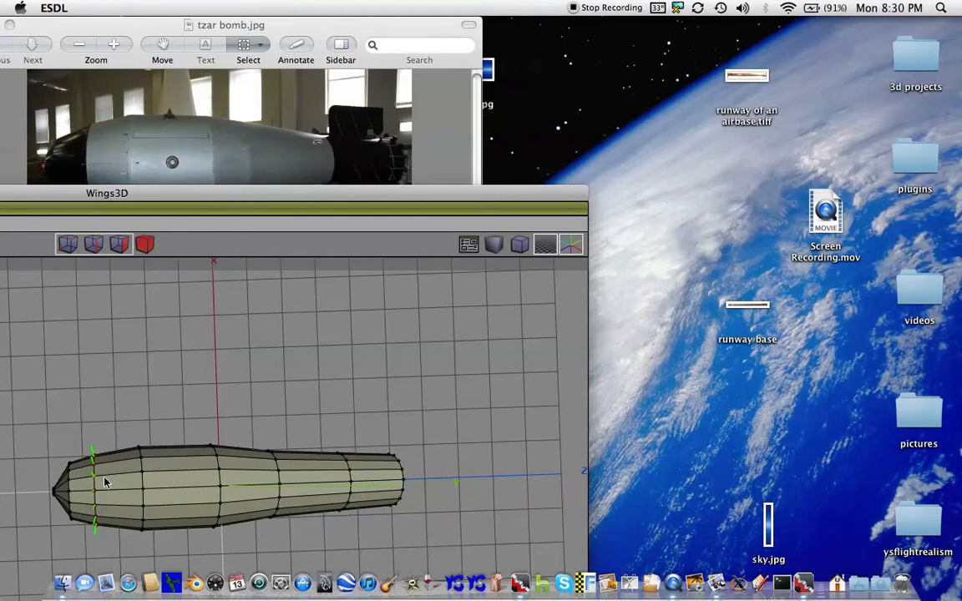
mouse_move(167, 198)
mouse_down()
mouse_move(167, 233)
mouse_move(163, 217)
mouse_up()
key(Up)
key(Up)
key(Up)
key(Up)
drag(281, 219, 269, 247)
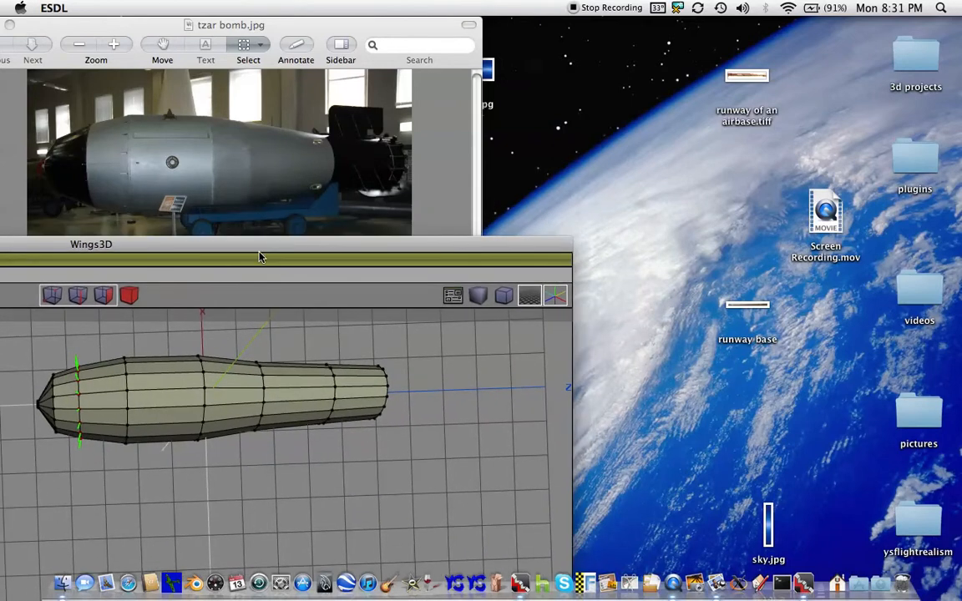
Scale the selected second vertex ring behind the nose tip up slightly and uniformly to round out the nose
right_click(85, 400)
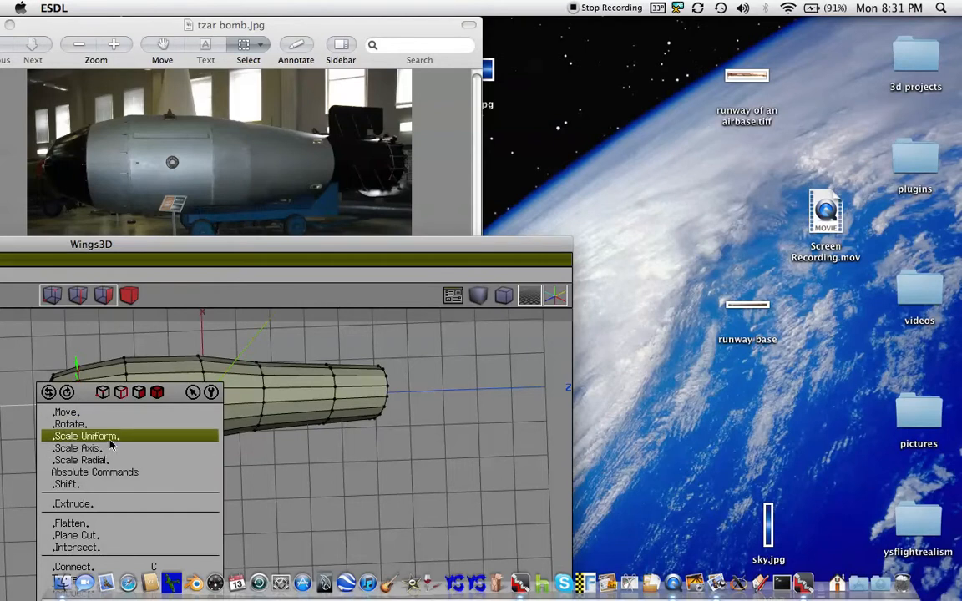
click(83, 436)
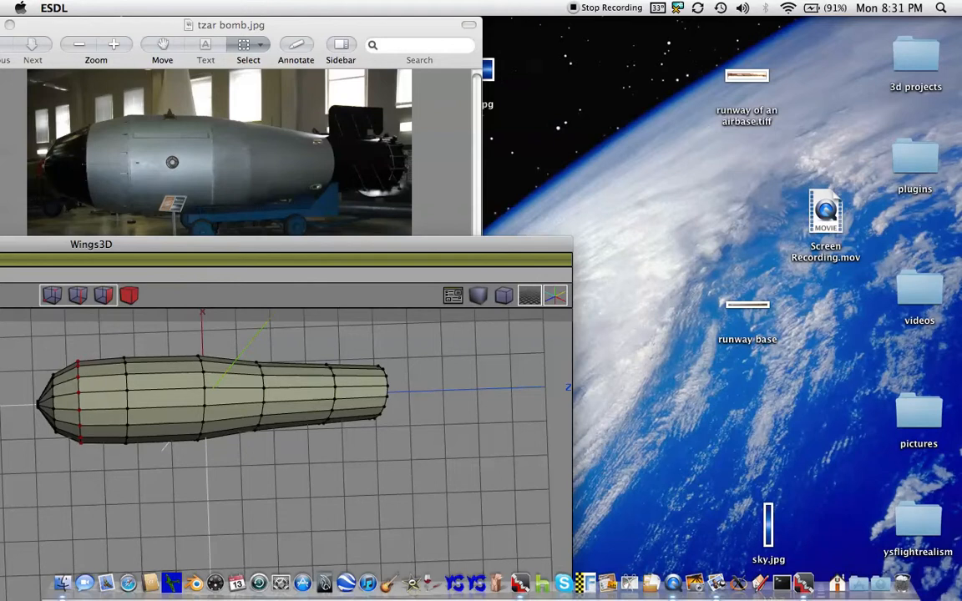
click(81, 424)
Move the second vertex ring behind the nose tip slightly toward the tail along Z and clear the selection
right_click(82, 425)
click(67, 438)
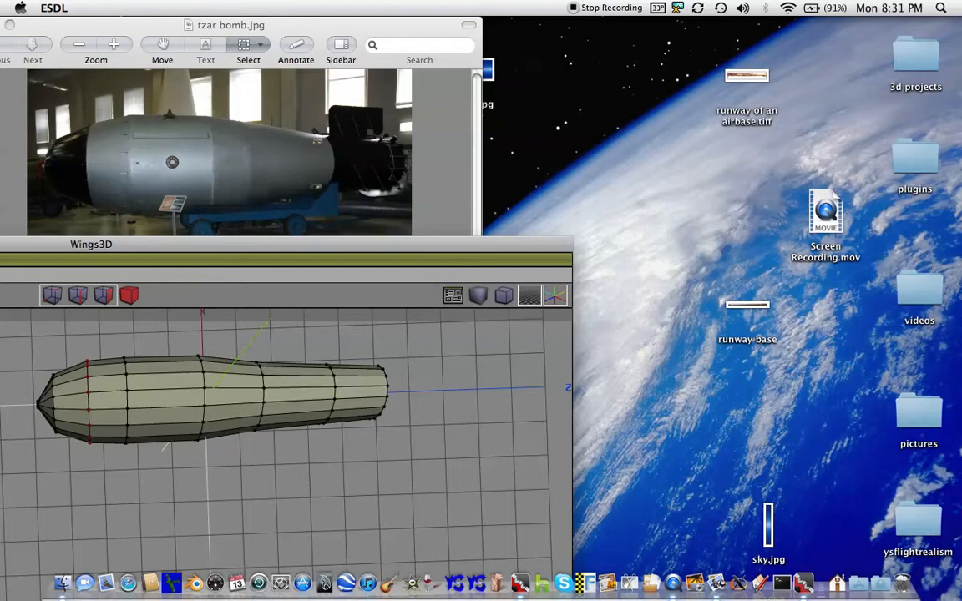
click(82, 507)
key(space)
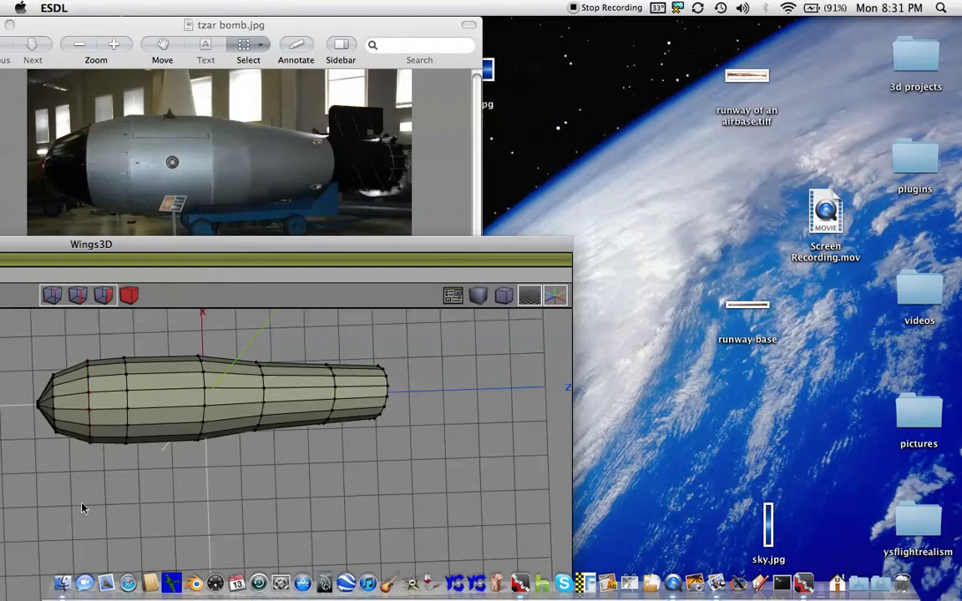
Select the third vertex ring back from the nose tip and move it slightly toward the tail along Z
drag(149, 336, 106, 489)
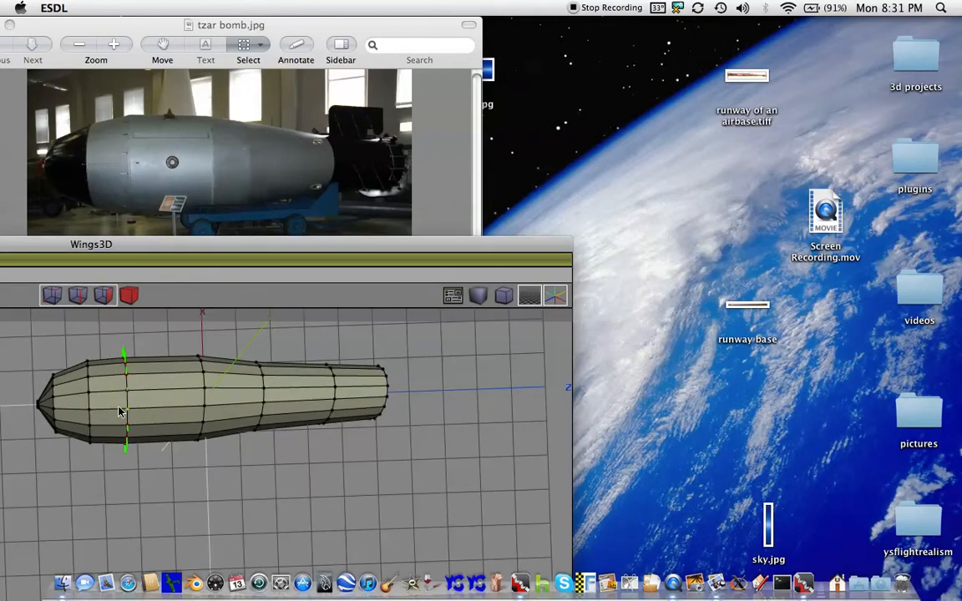
right_click(119, 411)
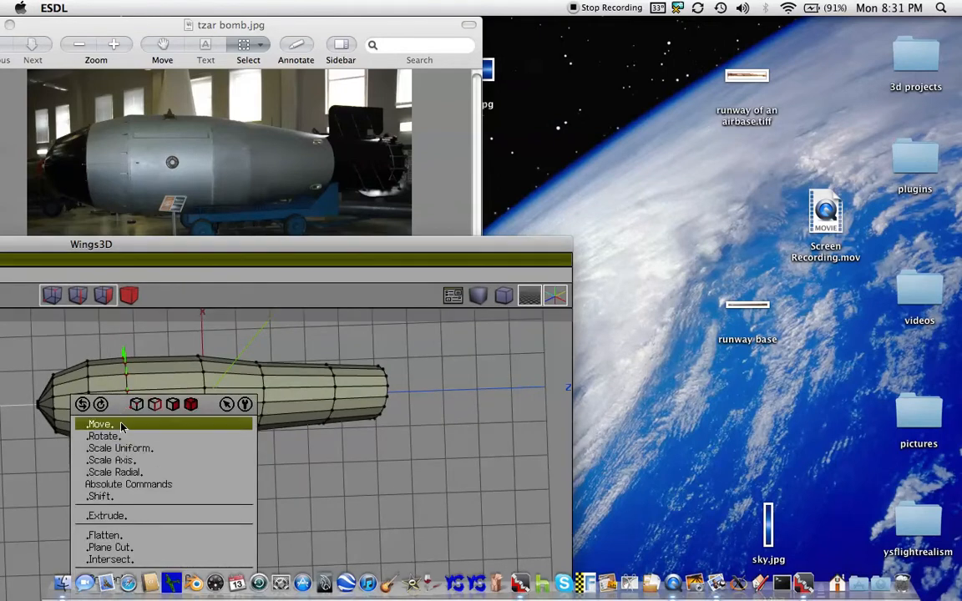
click(119, 426)
click(104, 483)
click(111, 491)
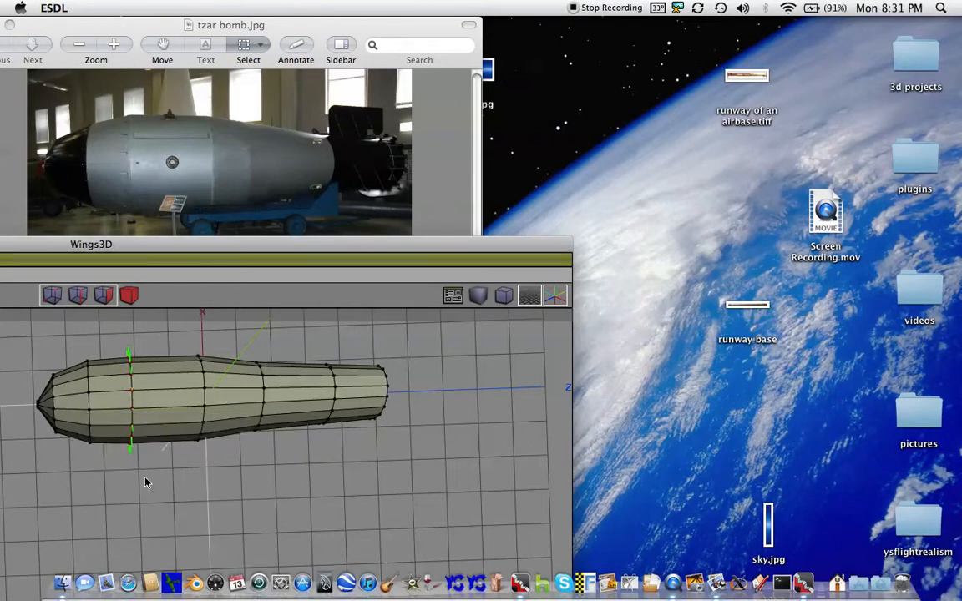
Scale the selected third vertex ring up uniformly to widen the front of the body, and clear the selection
key(Left)
key(Left)
key(Left)
key(Right)
key(Right)
key(Right)
key(Right)
key(Right)
key(Right)
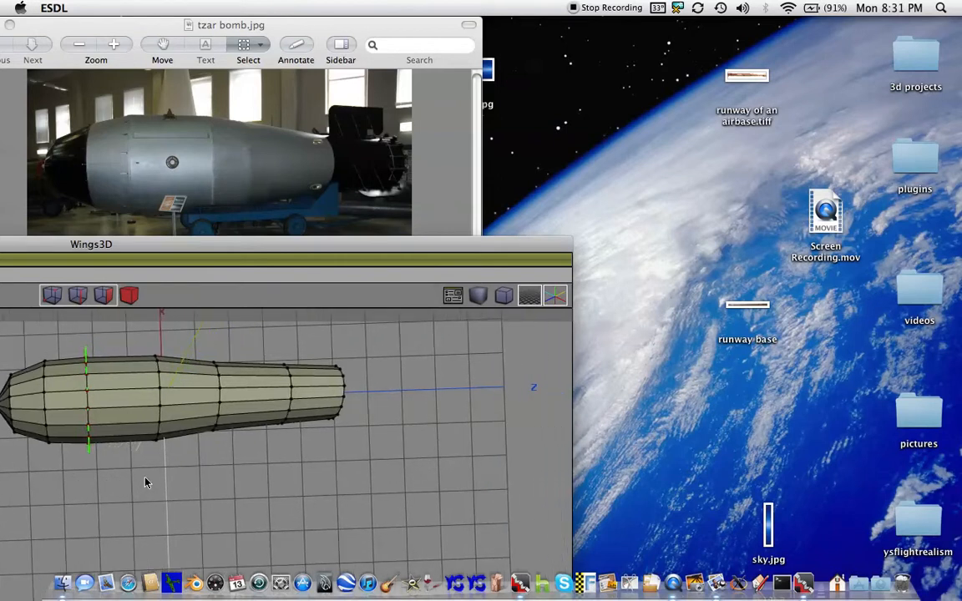
key(Right)
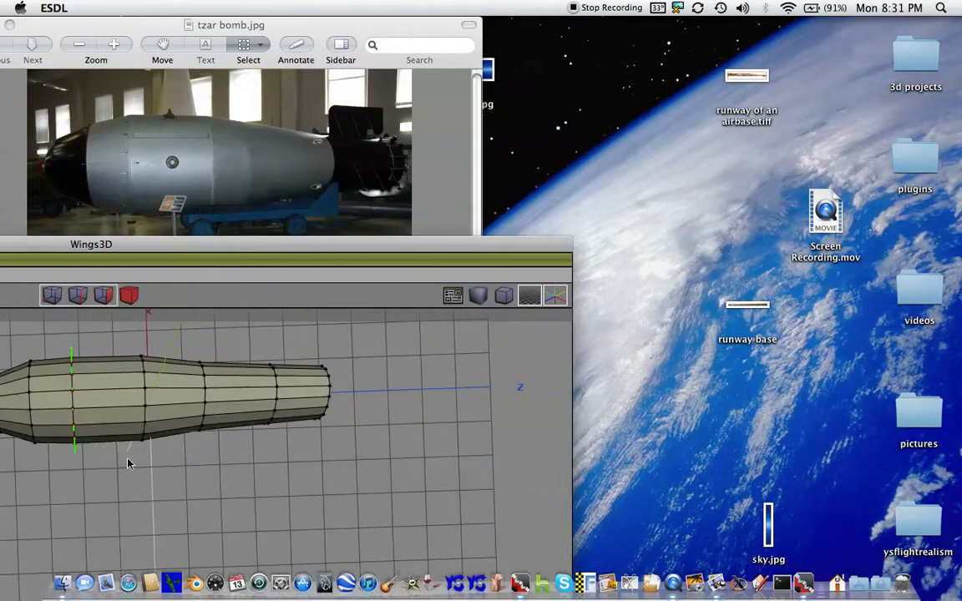
right_click(72, 403)
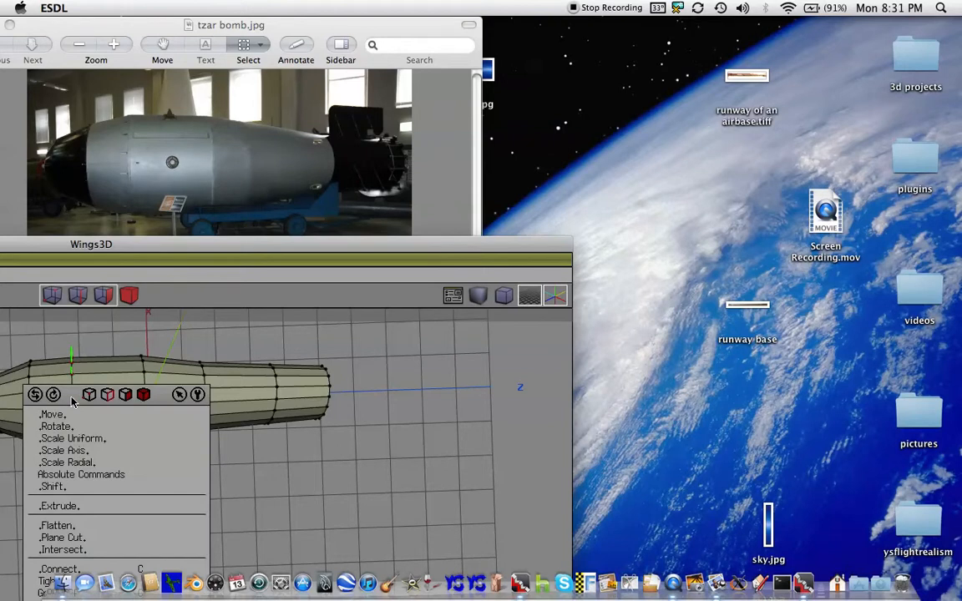
click(86, 451)
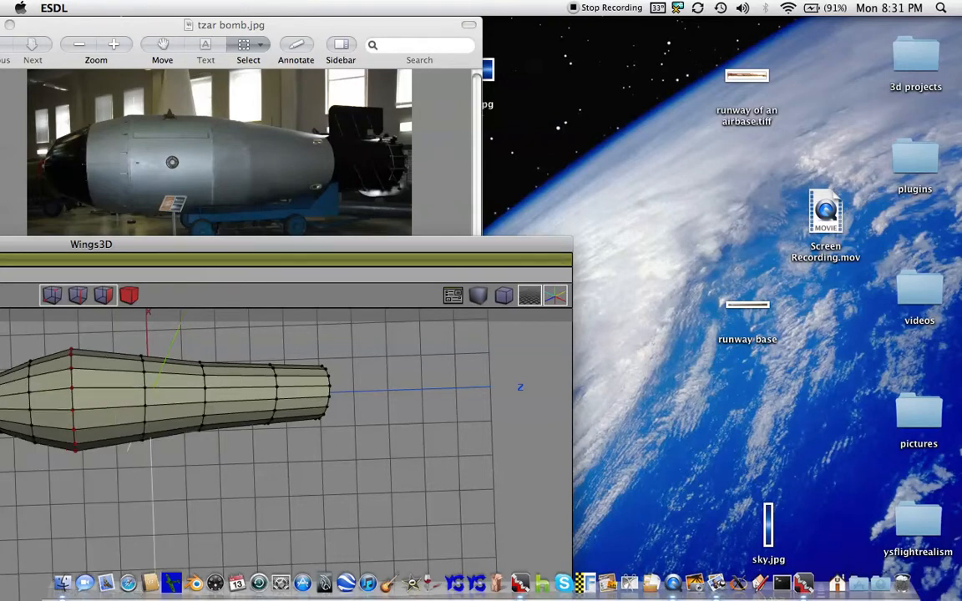
click(82, 437)
key(space)
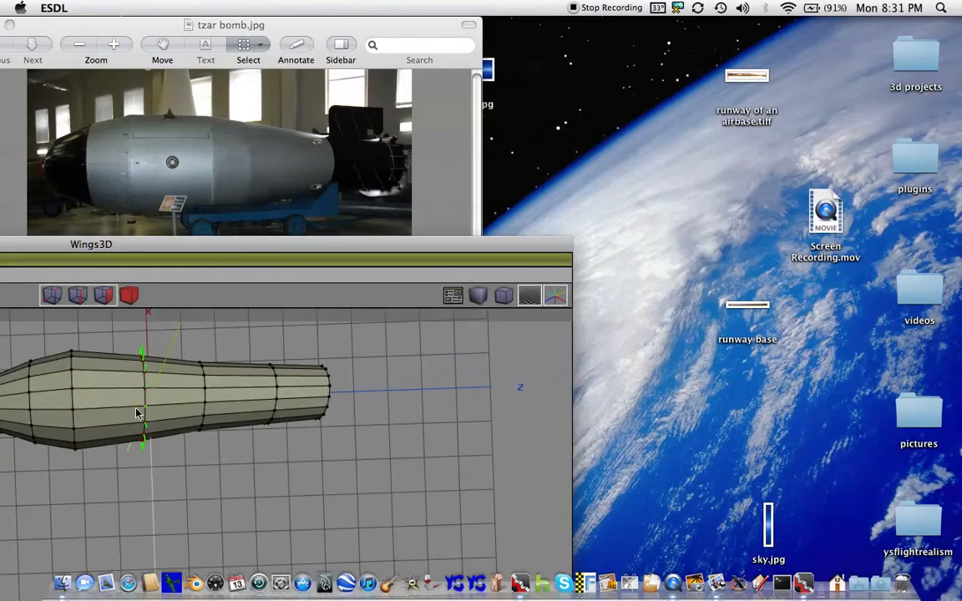
Scale the fourth vertex ring, at the middle of the body, up uniformly to nearly match the third ring's width
right_click(137, 414)
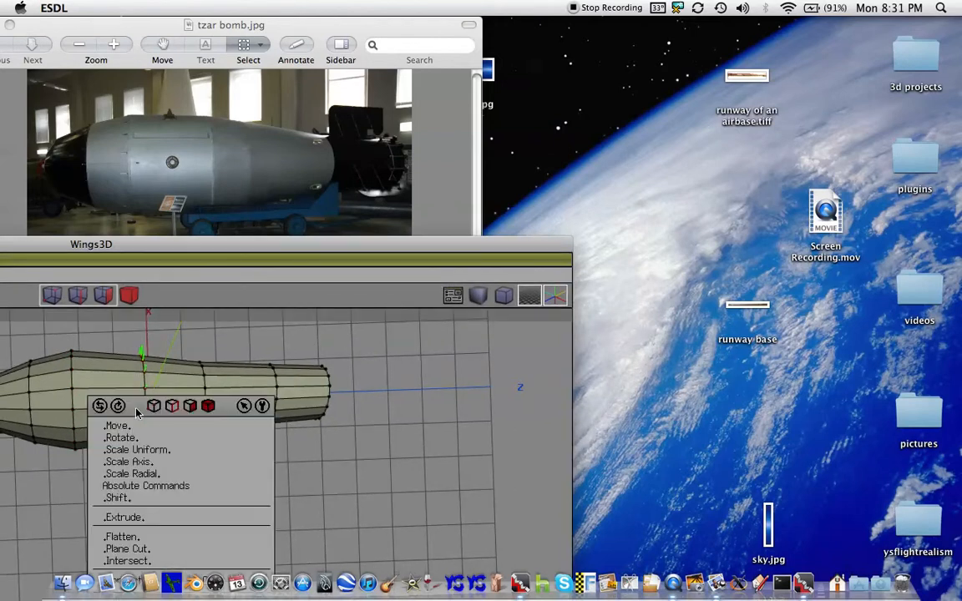
click(152, 451)
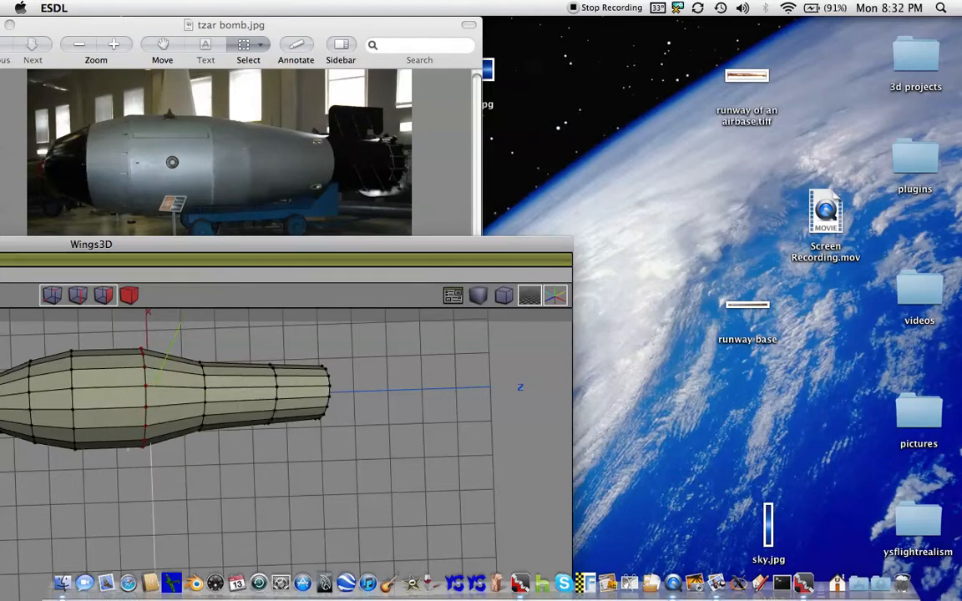
click(152, 443)
Move the fourth vertex ring slightly toward the tail along Z
right_click(151, 443)
click(131, 439)
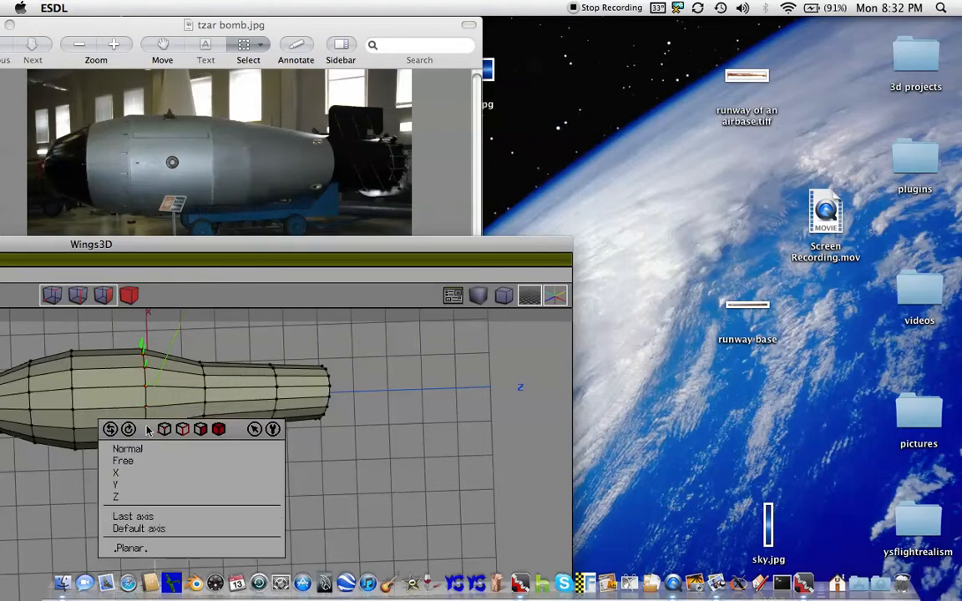
click(146, 499)
click(146, 498)
Select the fifth vertex ring, scale it up uniformly to smooth the taper toward the tail, and clear the selection
drag(228, 338, 177, 468)
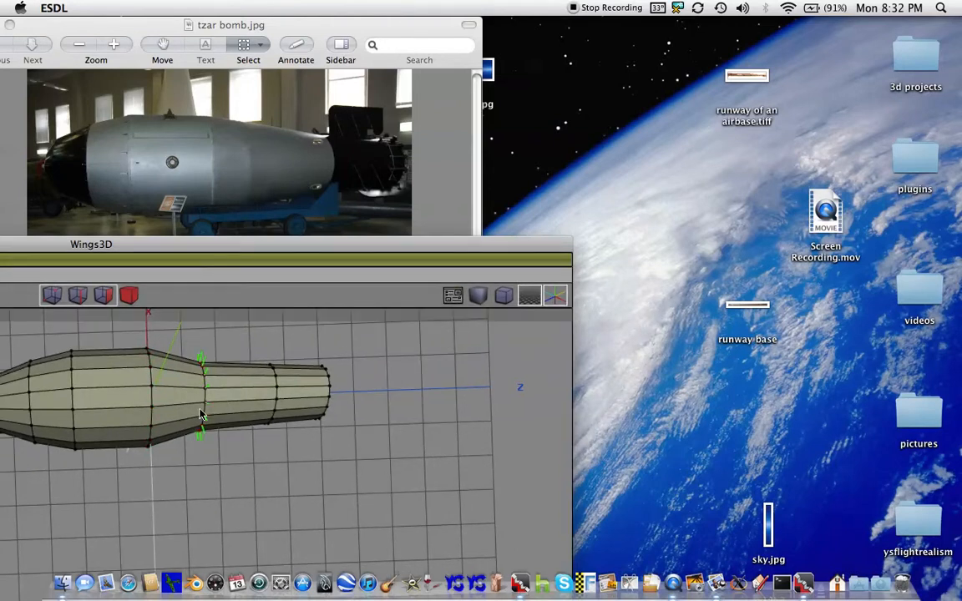
right_click(201, 414)
click(204, 451)
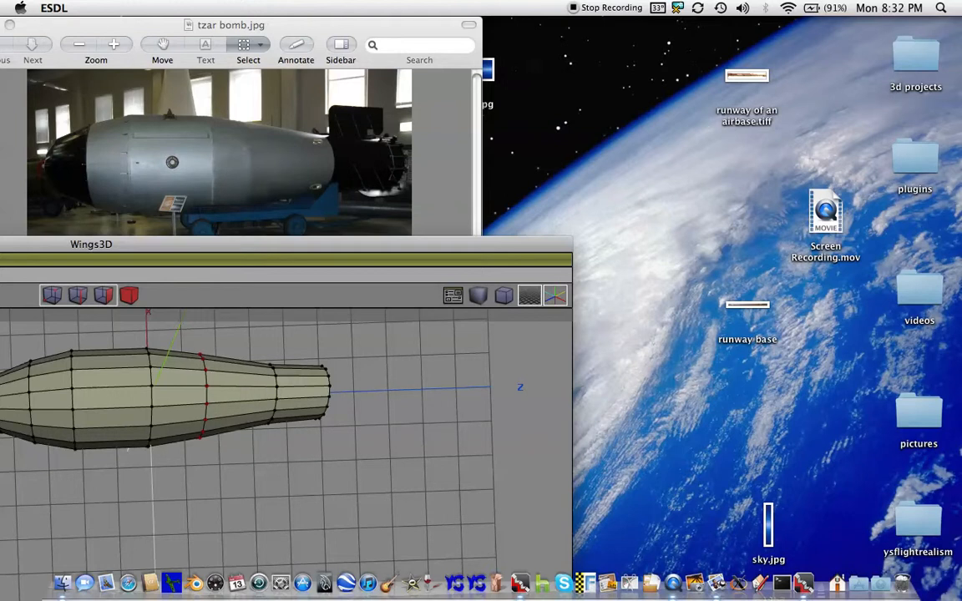
click(211, 451)
key(space)
Move the vertex ring nearest the tail end forward along Z, toward the fifth ring
key(Right)
key(Right)
key(Right)
key(Right)
key(Right)
key(Right)
key(Right)
key(Right)
key(Right)
key(Right)
key(Right)
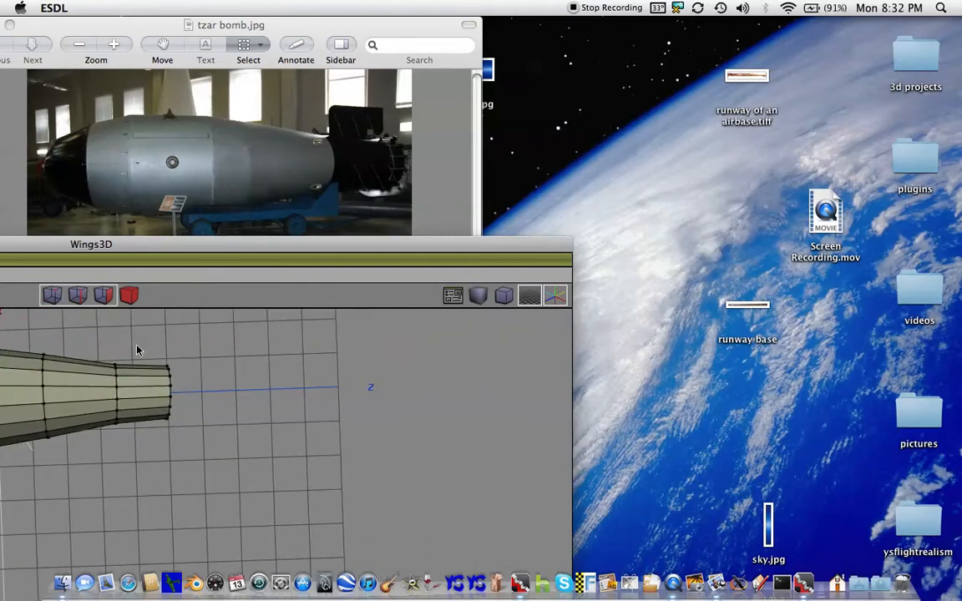
right_click(111, 404)
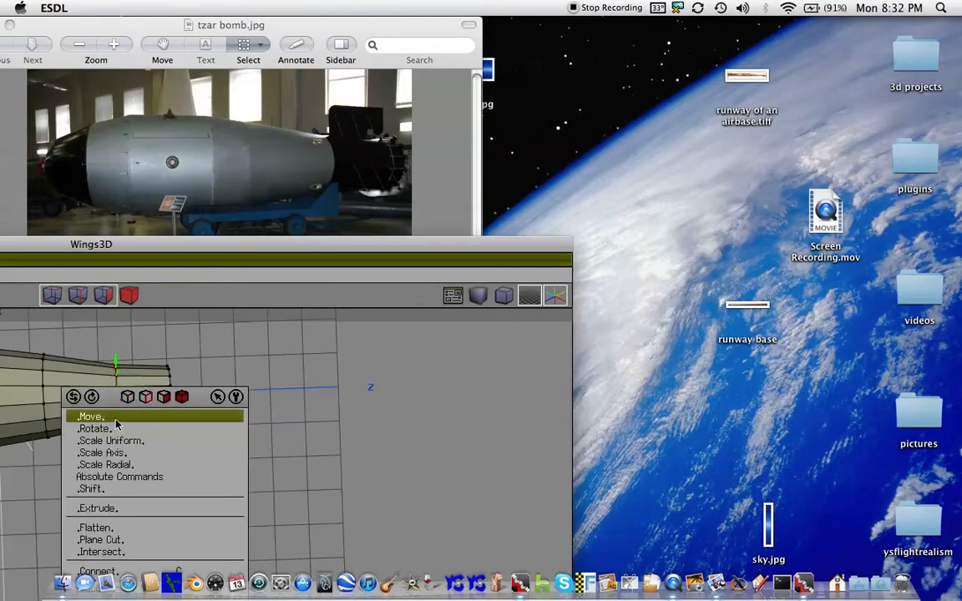
click(115, 425)
click(110, 441)
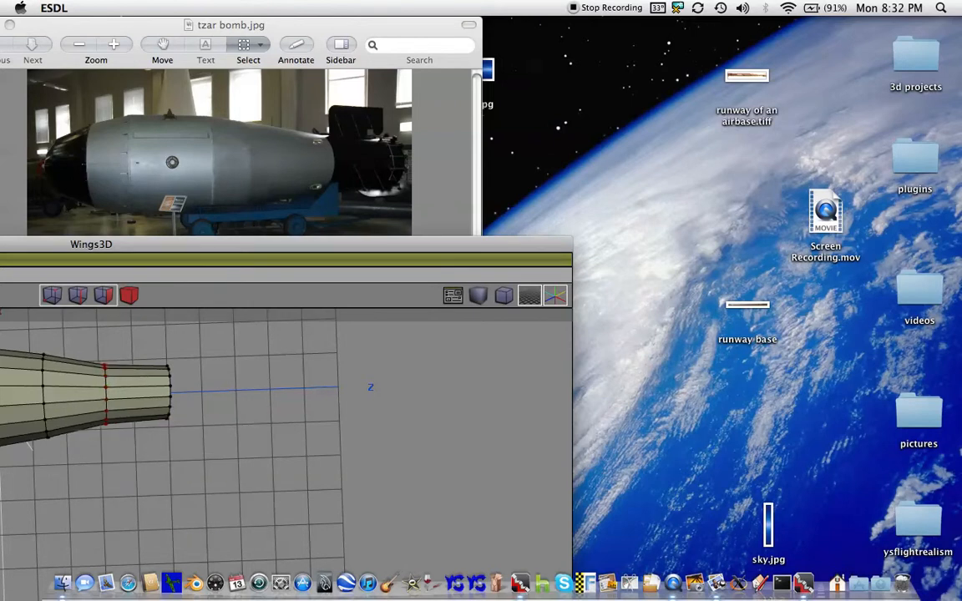
click(105, 450)
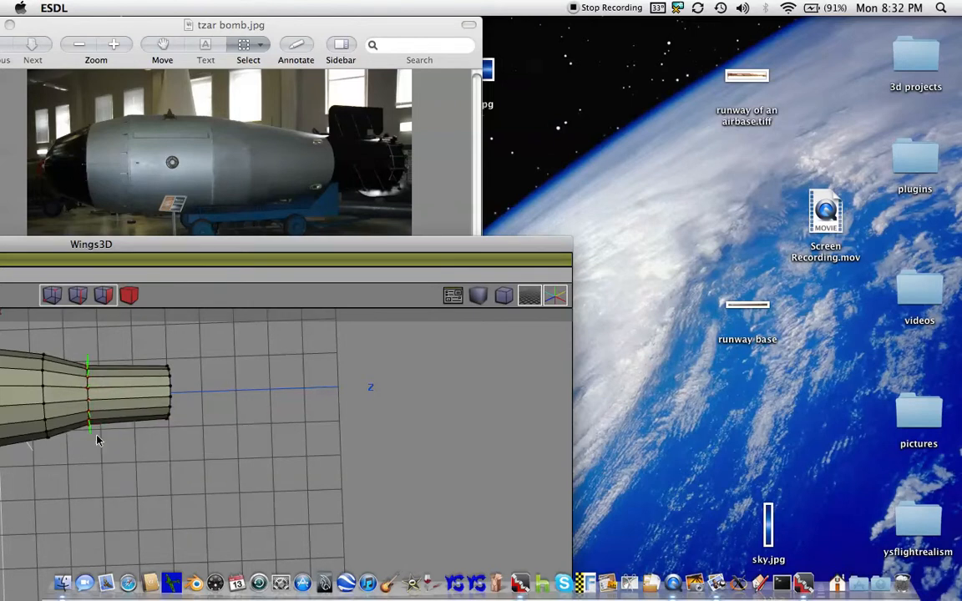
Scale the vertex ring nearest the tail end up uniformly until the tail tapers evenly, and clear the selection
right_click(88, 427)
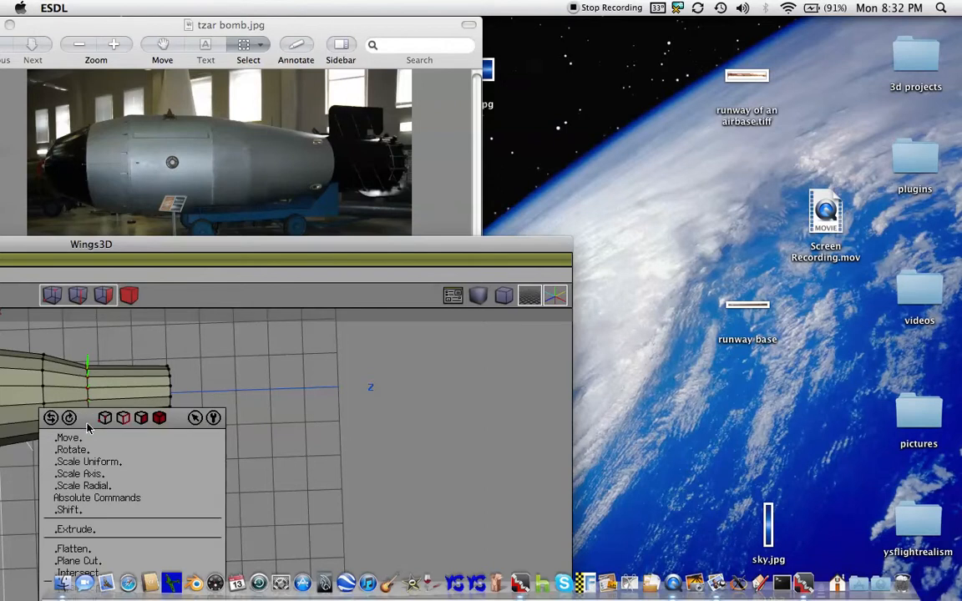
click(83, 462)
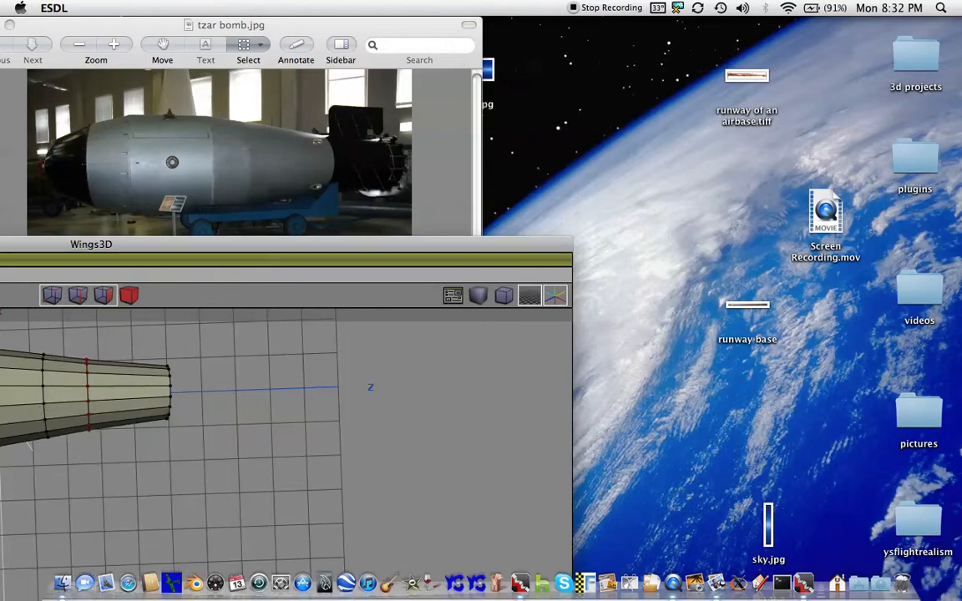
click(100, 467)
key(space)
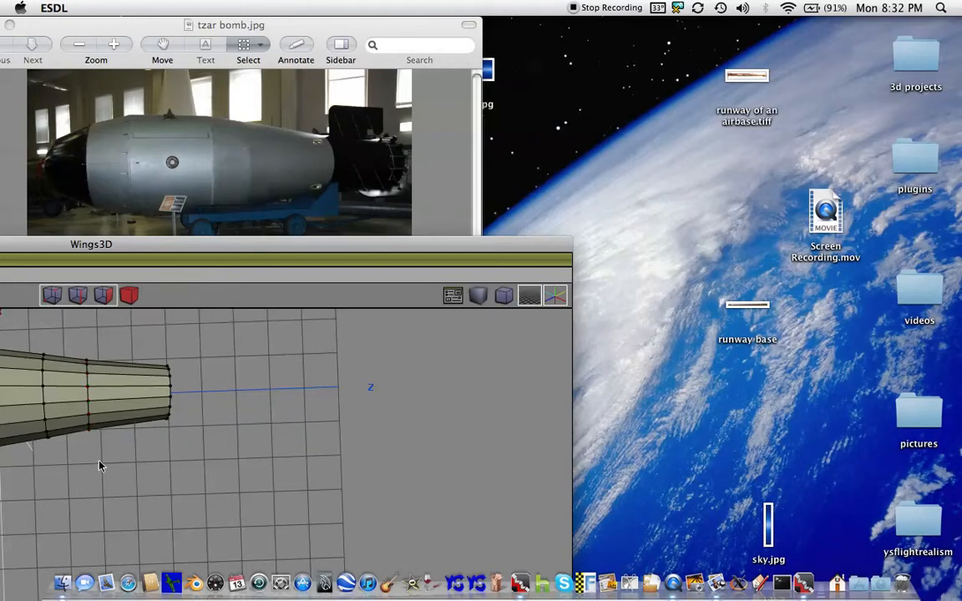
Switch to face selection, select the tail end face and inset it slightly
drag(224, 244, 428, 237)
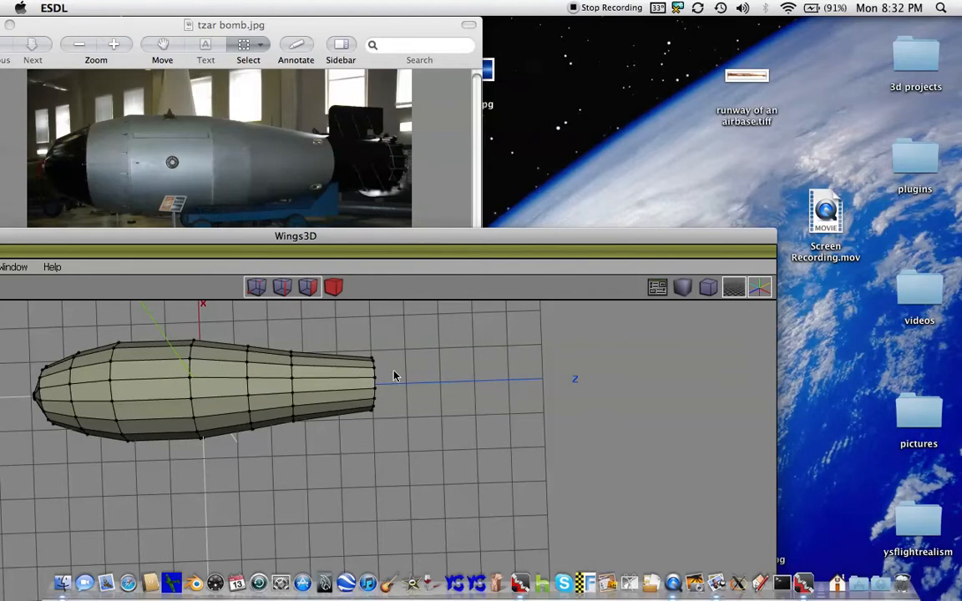
click(306, 284)
key(Left)
key(Left)
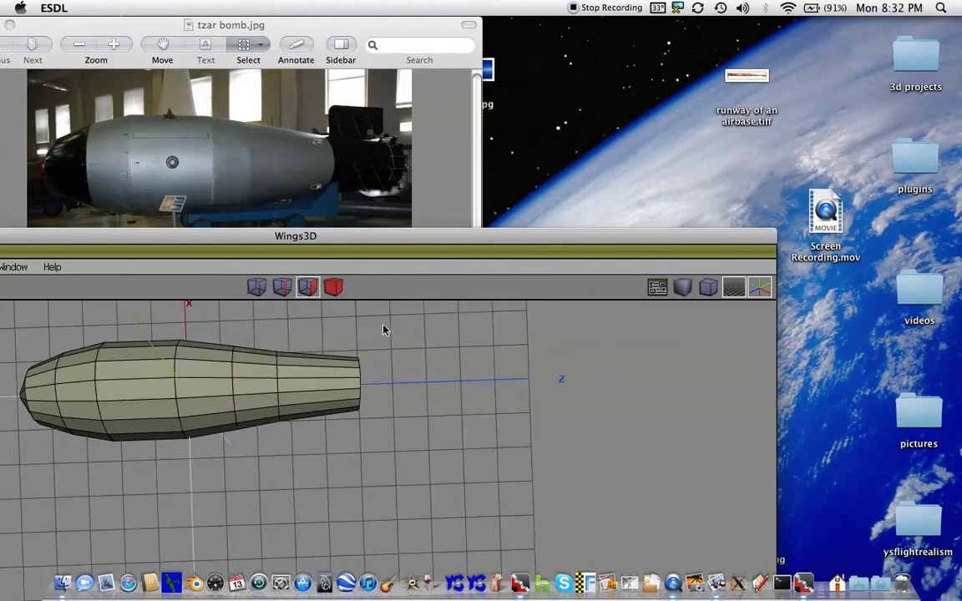
key(Left)
key(Left)
click(219, 386)
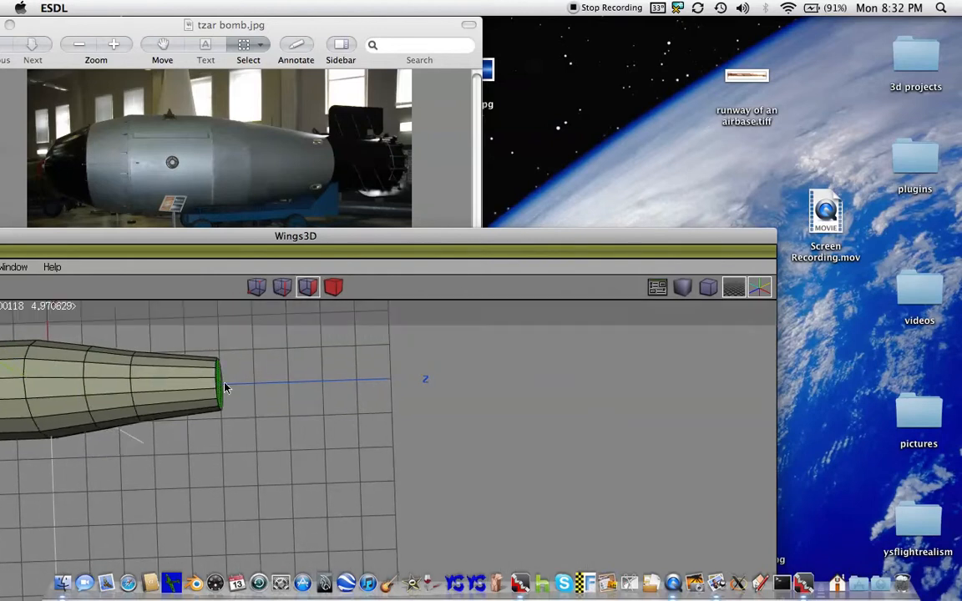
key(space)
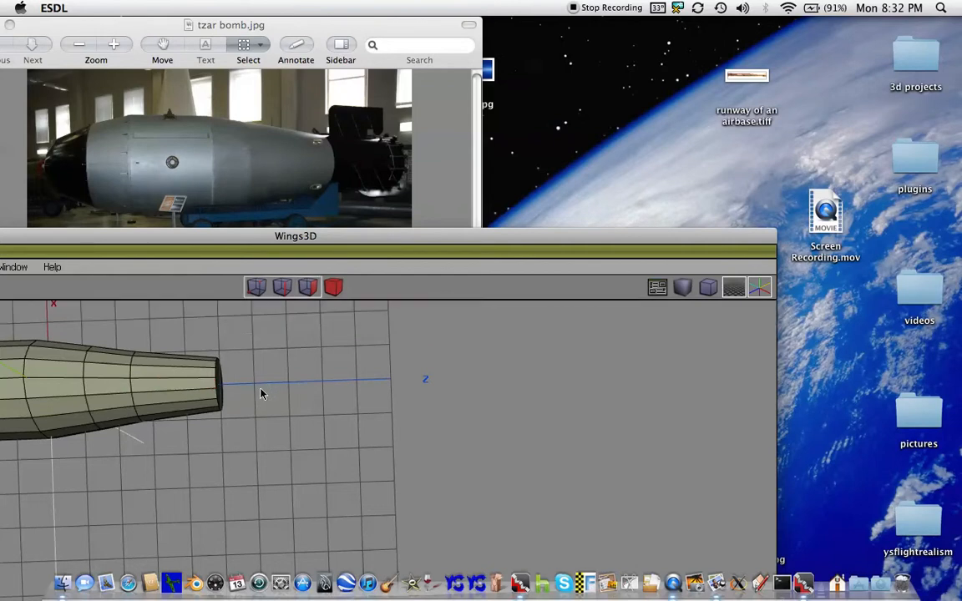
click(219, 390)
right_click(221, 390)
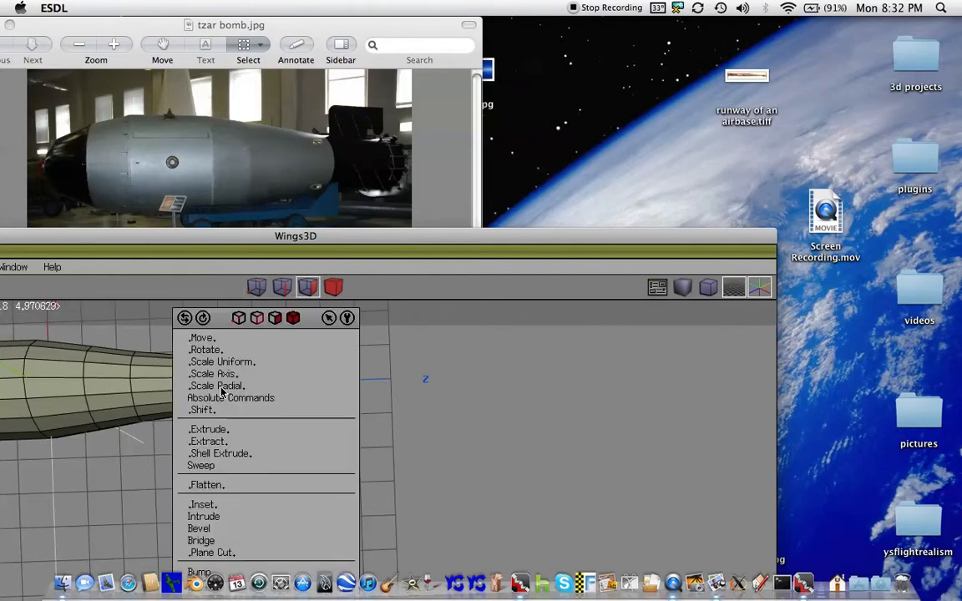
click(232, 506)
click(251, 451)
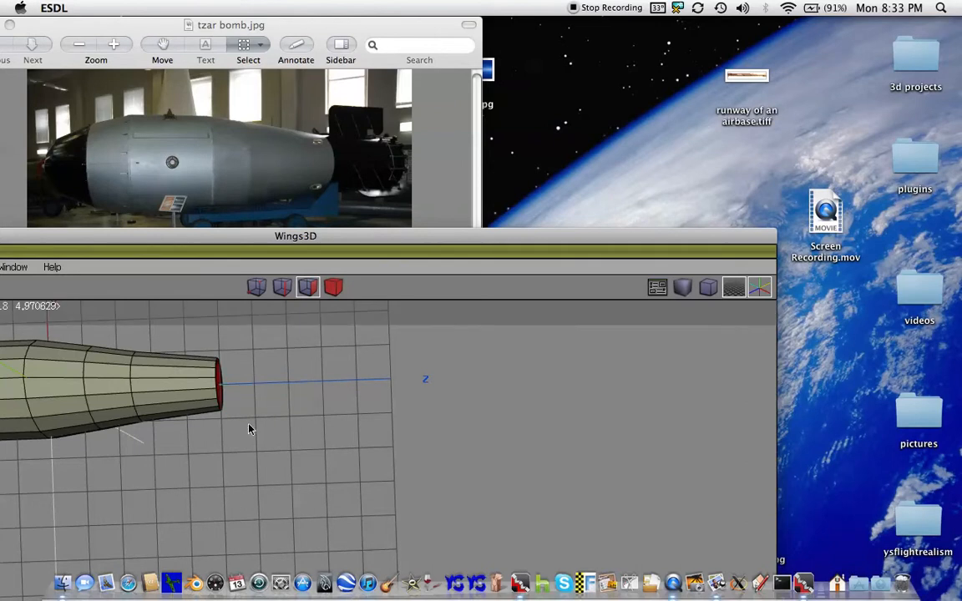
Move the inset tail end face slightly outward along Z and scale it up uniformly to match the width of the tail
right_click(200, 326)
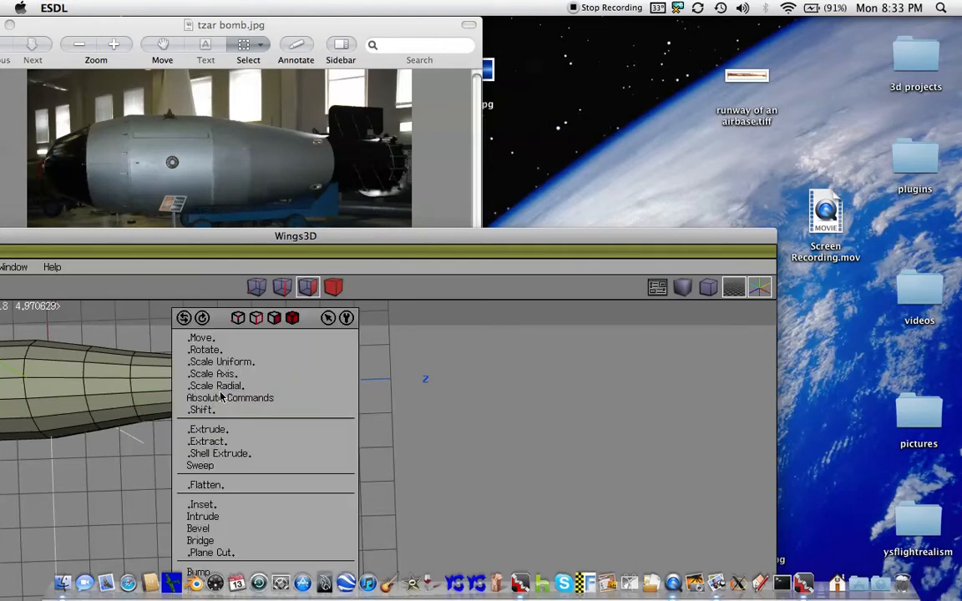
click(214, 340)
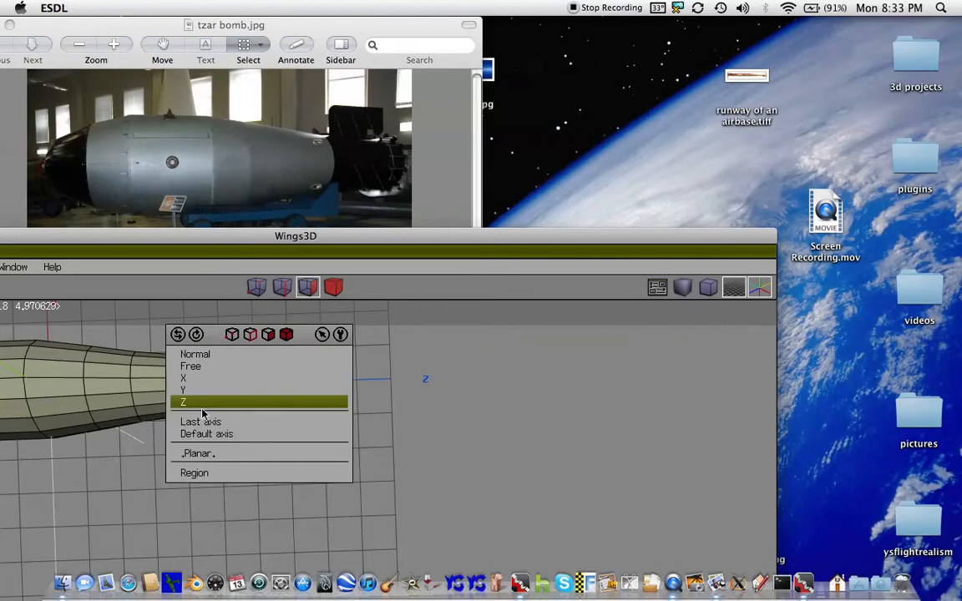
click(200, 404)
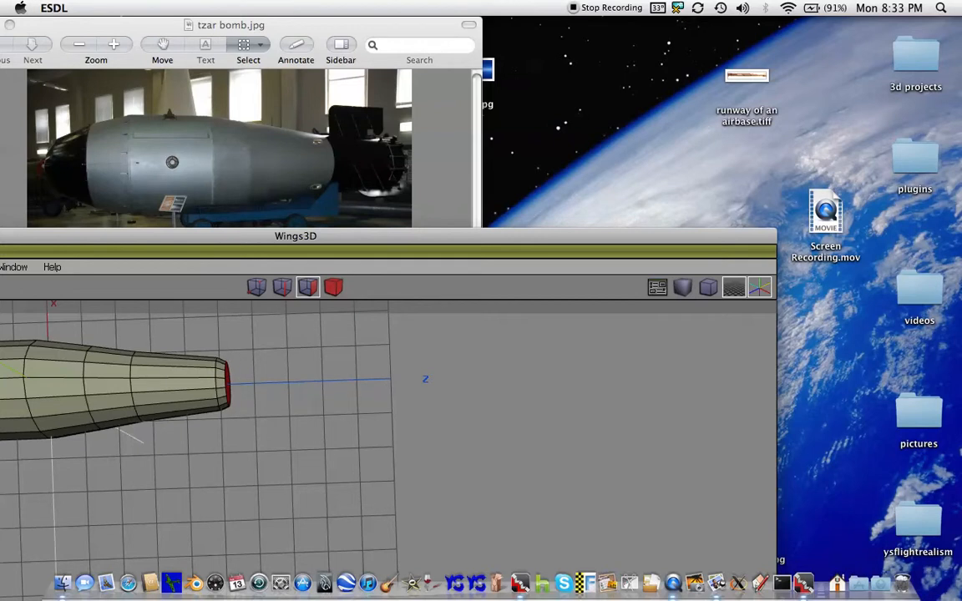
click(205, 359)
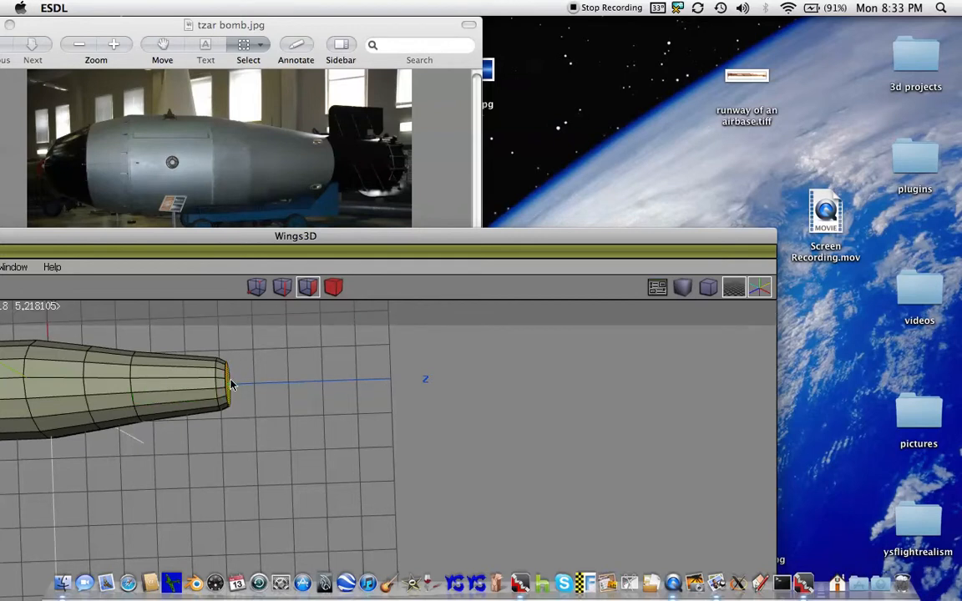
right_click(231, 385)
click(231, 385)
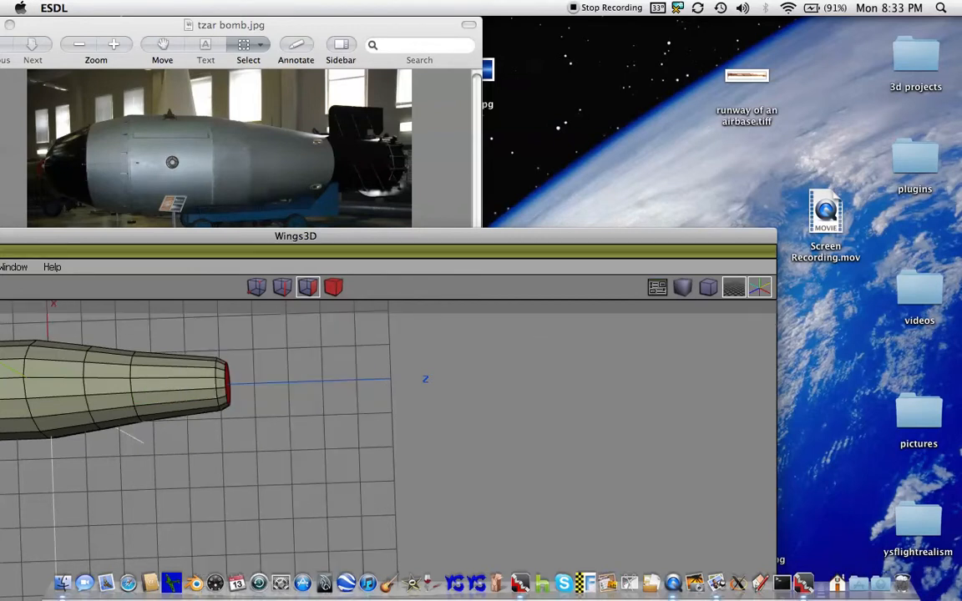
click(241, 365)
Select the vertex ring just ahead of the tail end and move it forward along Z, close to the neighbouring body ring
key(v)
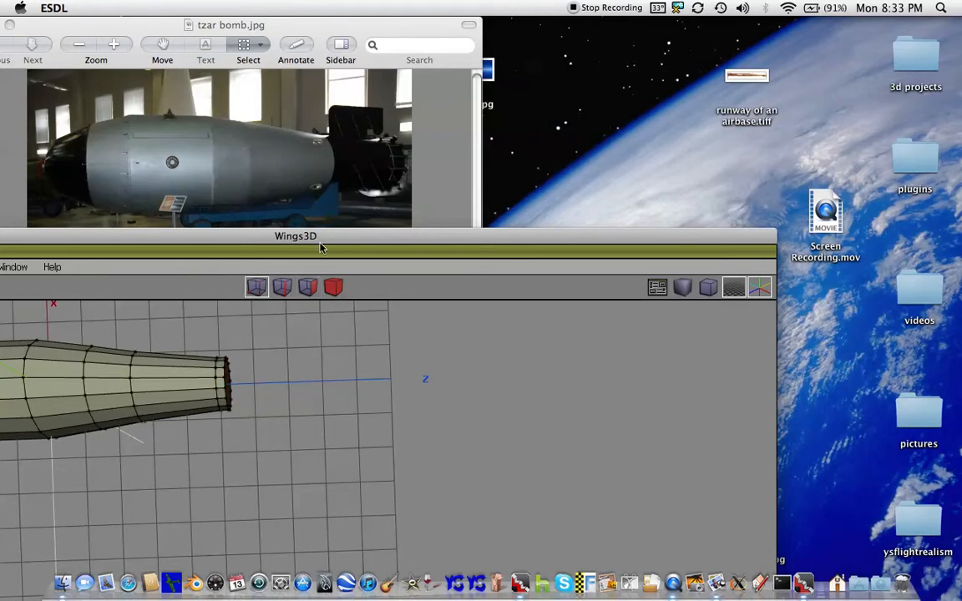
key(Left)
key(Left)
key(Left)
key(Left)
key(Left)
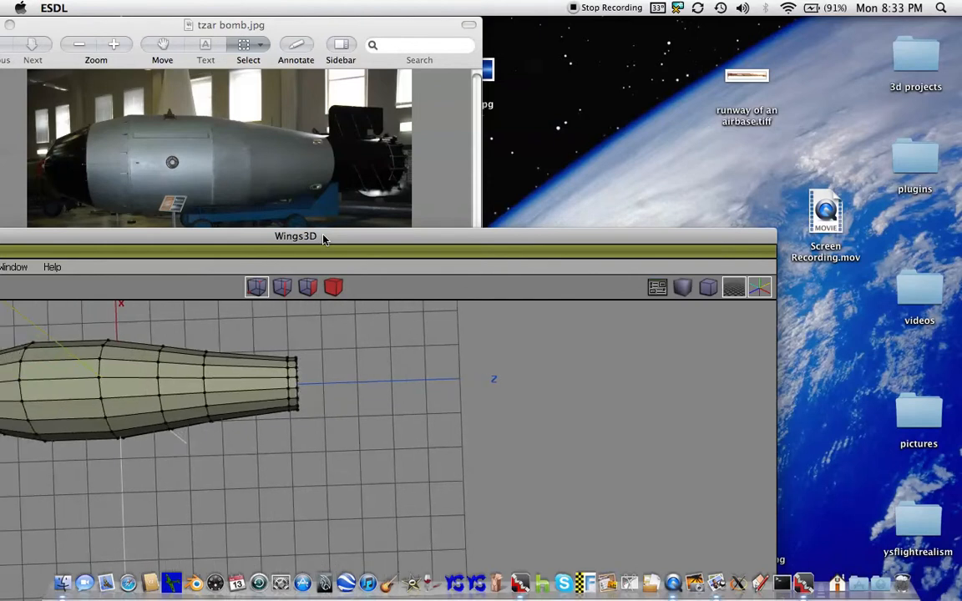
ctrl+alt+drag(256, 332, 291, 451)
key(Right)
key(Right)
key(Right)
key(Right)
key(Right)
key(Right)
key(Right)
key(Left)
key(Left)
key(Left)
key(Left)
key(Left)
key(Left)
key(Left)
key(Left)
key(Left)
key(Left)
key(Left)
key(Left)
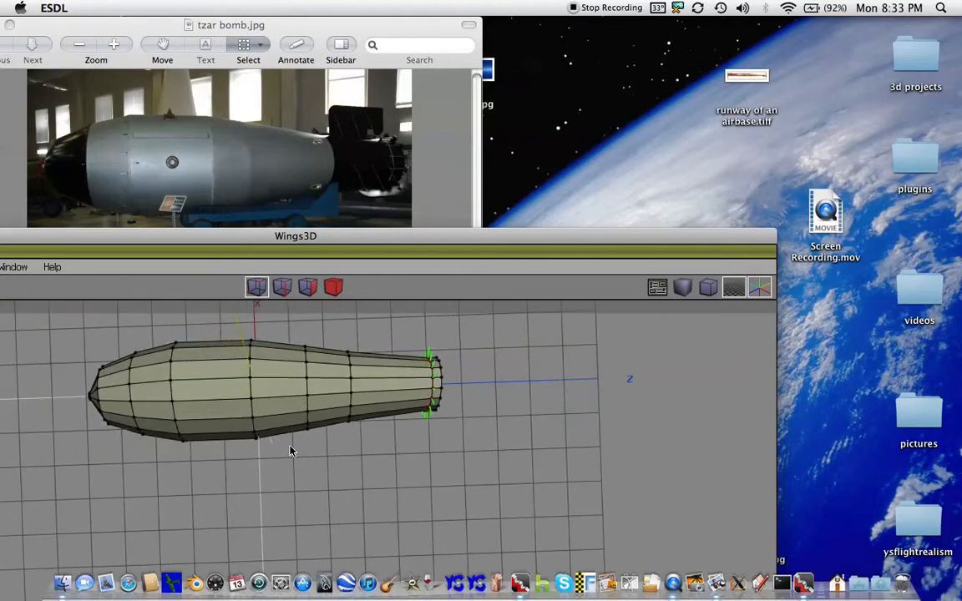
right_click(423, 411)
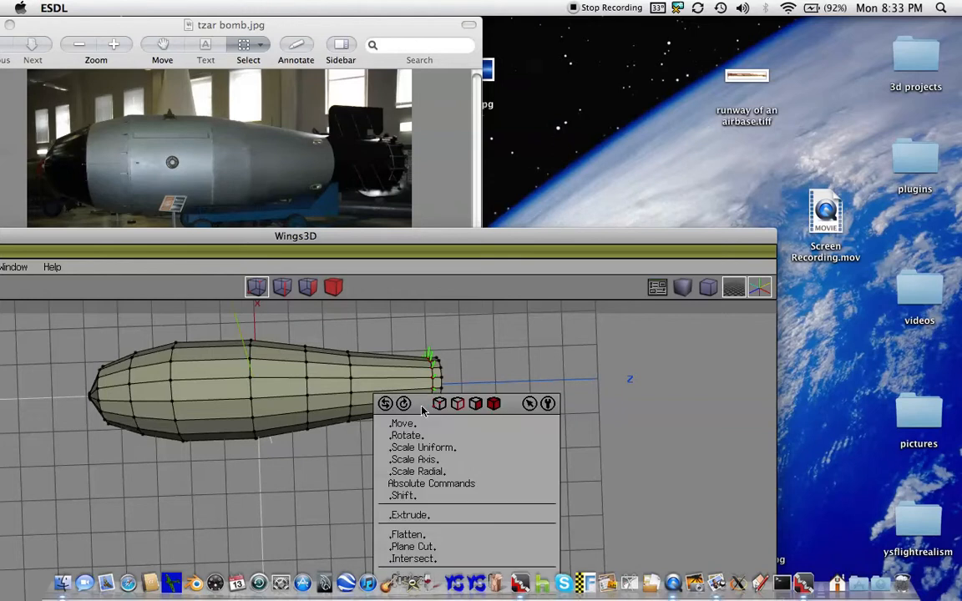
click(431, 424)
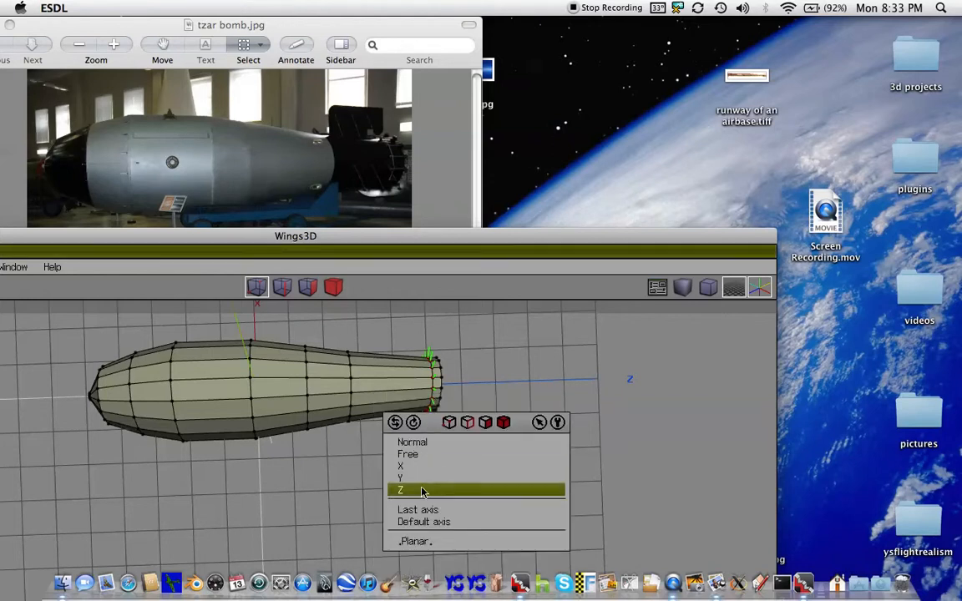
click(418, 489)
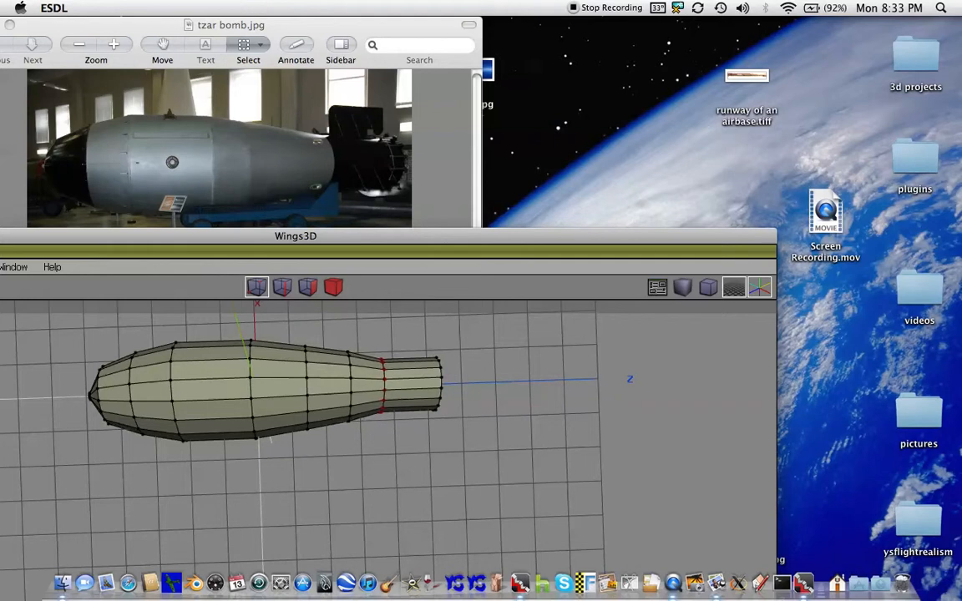
click(461, 462)
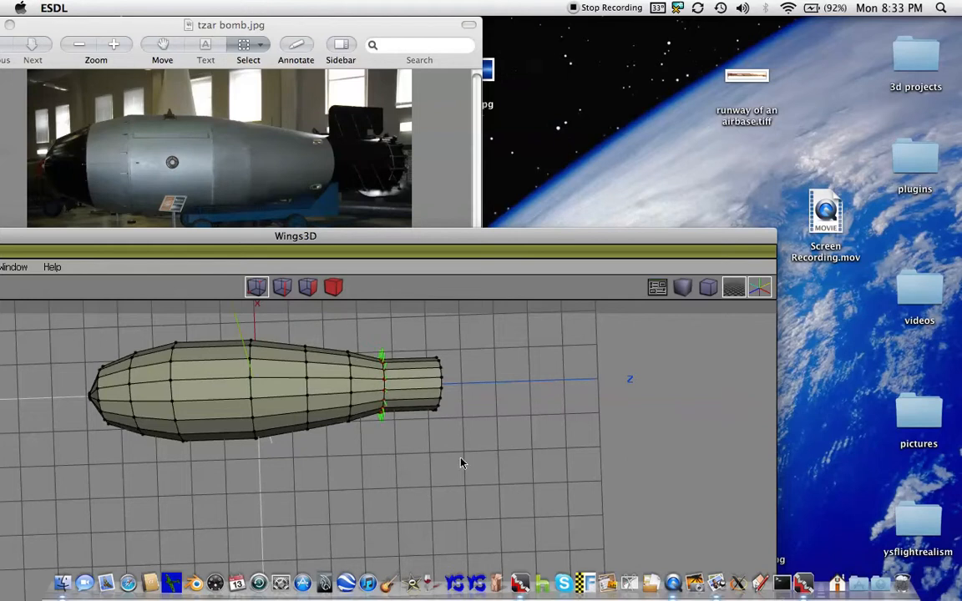
Scale the vertex ring ahead of the tail section up uniformly to smooth the taper, and clear the selection
right_click(381, 404)
click(386, 440)
click(397, 441)
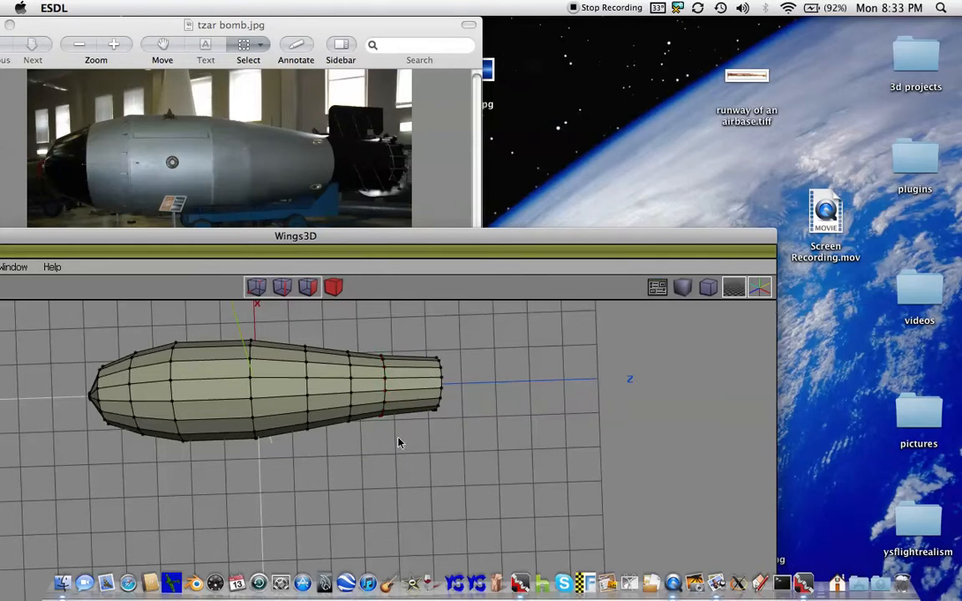
Reposition the model window to compare the bomb's profile with the reference photo
drag(343, 236, 471, 163)
click(437, 213)
drag(467, 157, 603, 268)
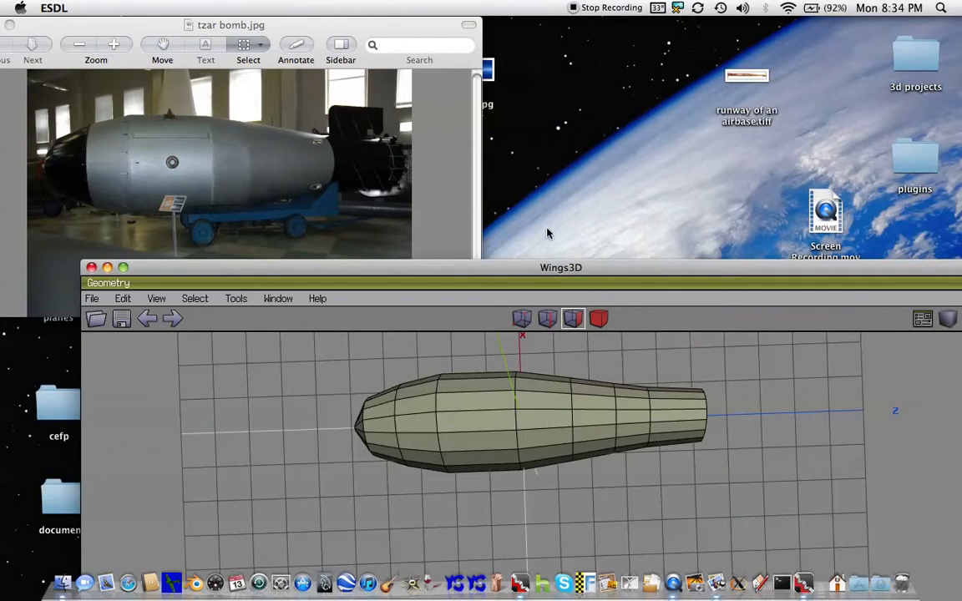
drag(551, 267, 459, 135)
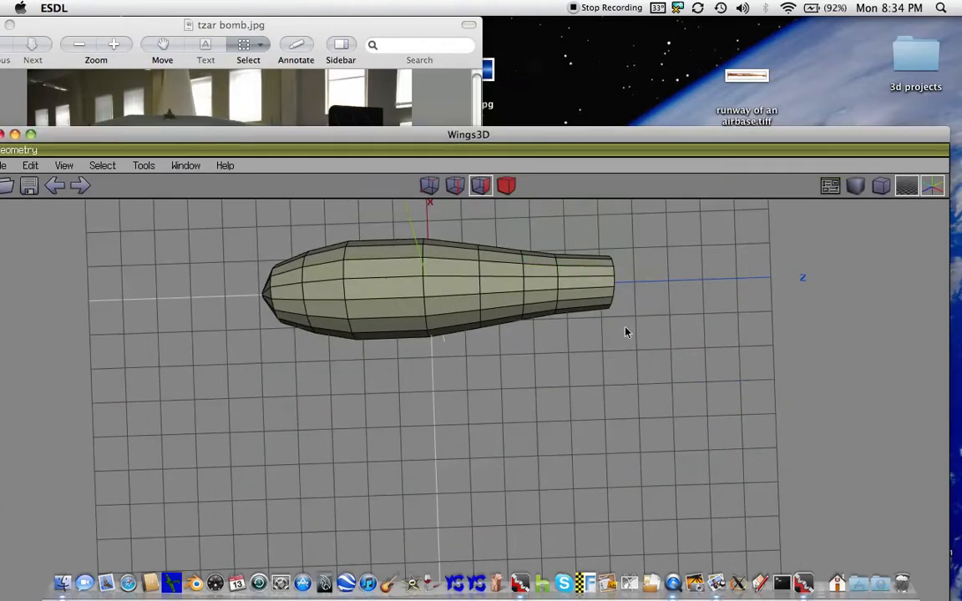
Select all faces of the bomb, view it from the tail end, rotate it about 11° around Z, and clear the selection
drag(655, 365, 202, 222)
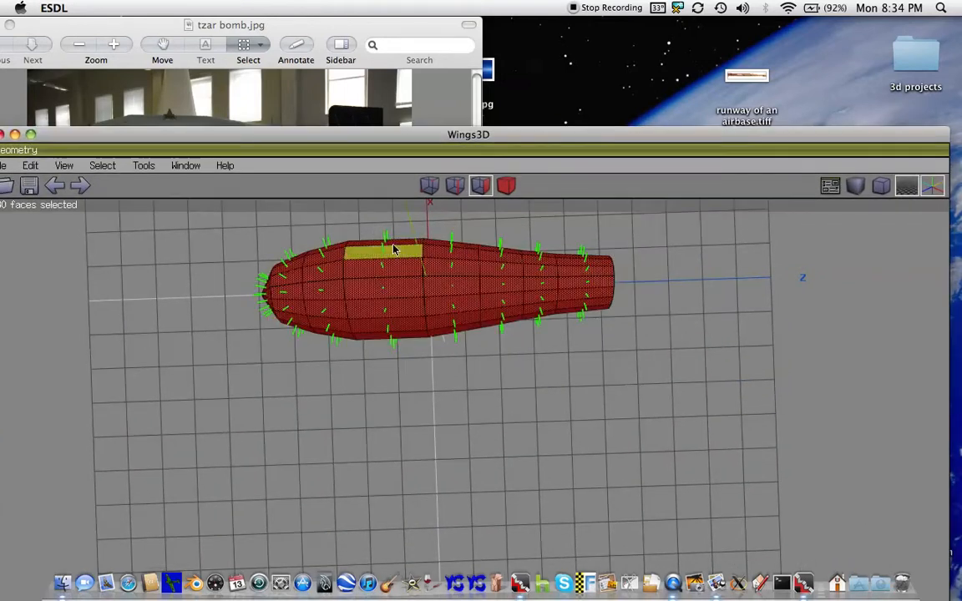
drag(341, 136, 398, 130)
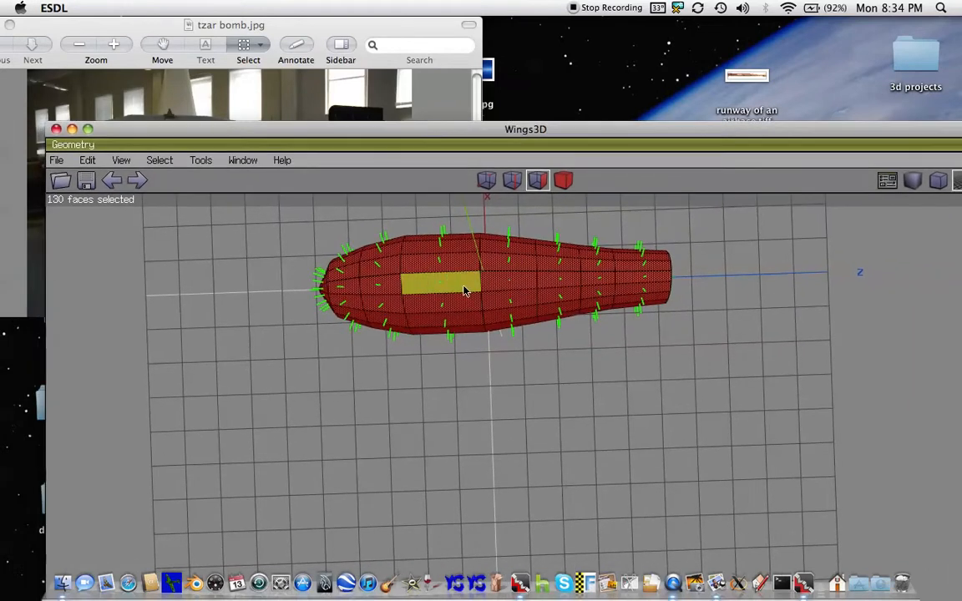
key(x)
key(z)
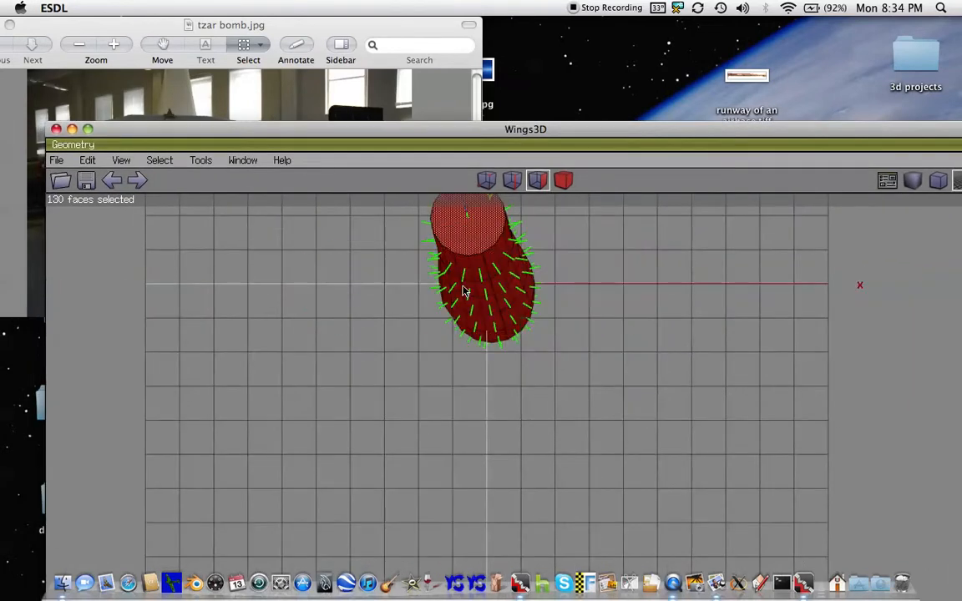
key(Up)
key(Up)
key(Up)
key(Up)
key(Up)
key(Up)
key(Up)
key(Up)
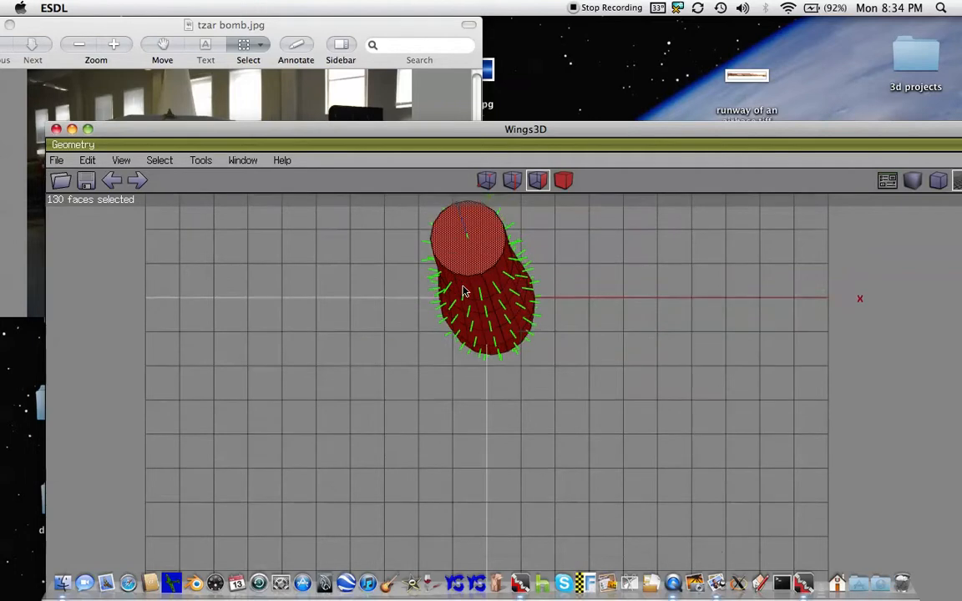
key(Up)
key(Up)
key(Up)
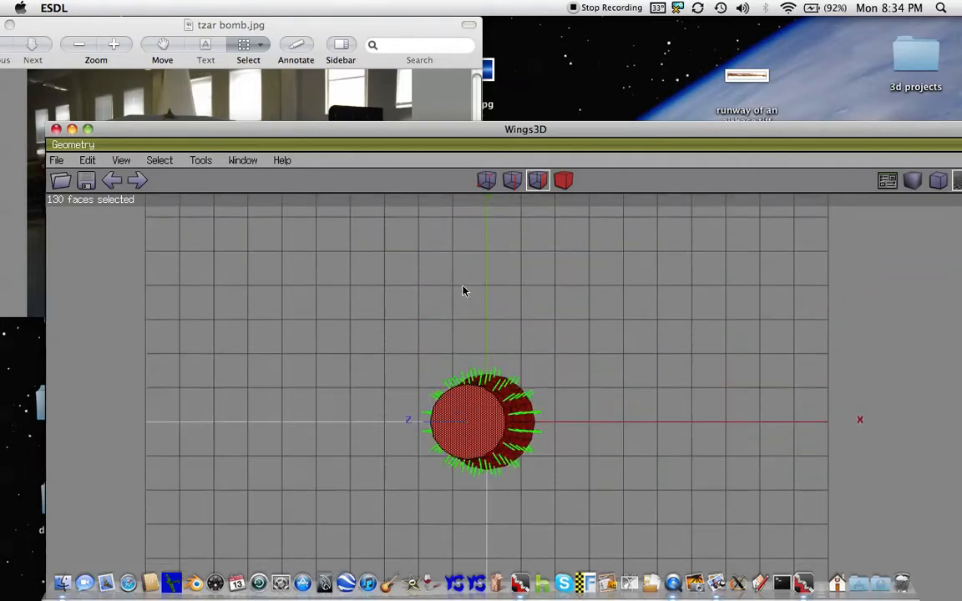
key(Left)
key(Left)
key(Left)
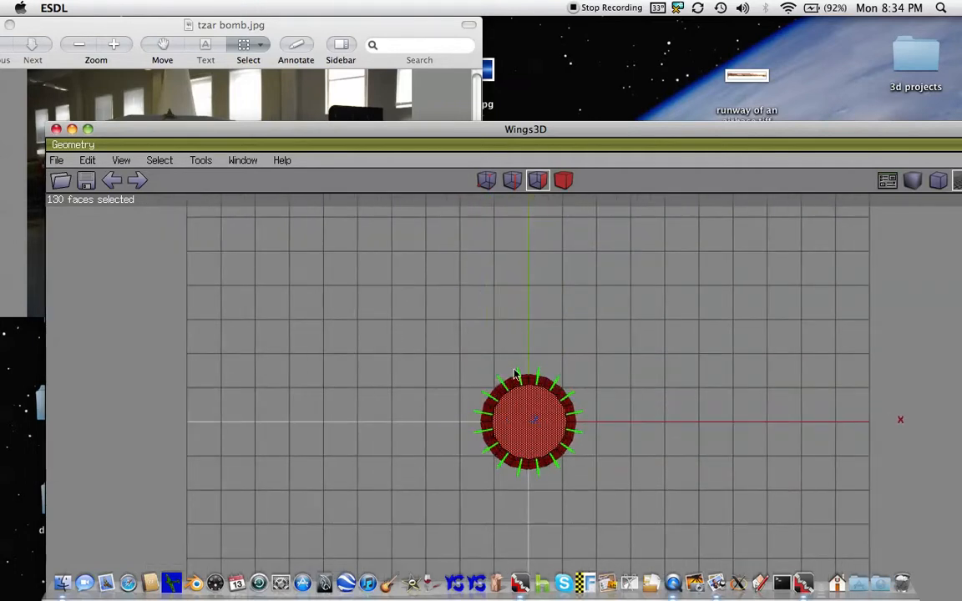
right_click(548, 435)
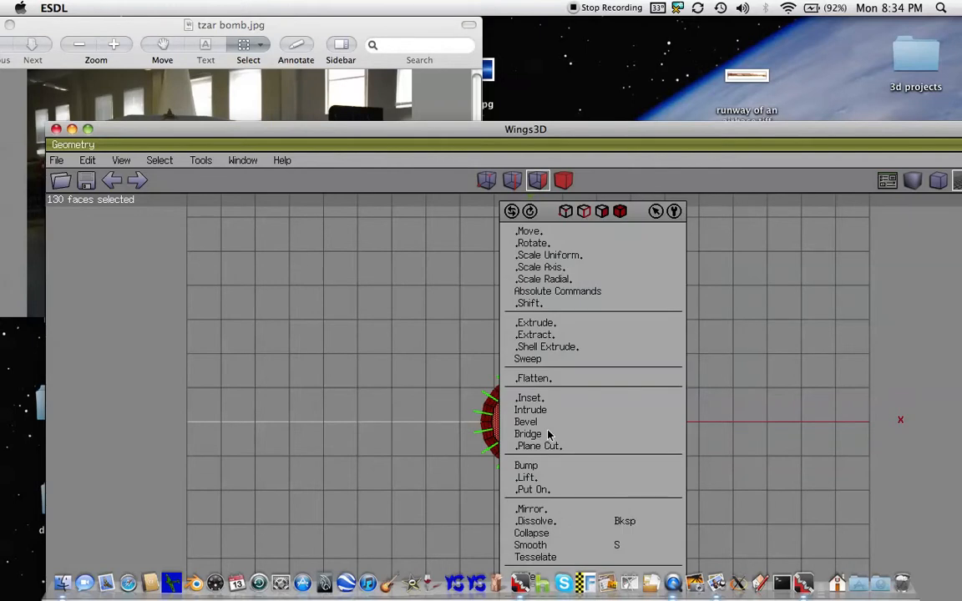
click(559, 247)
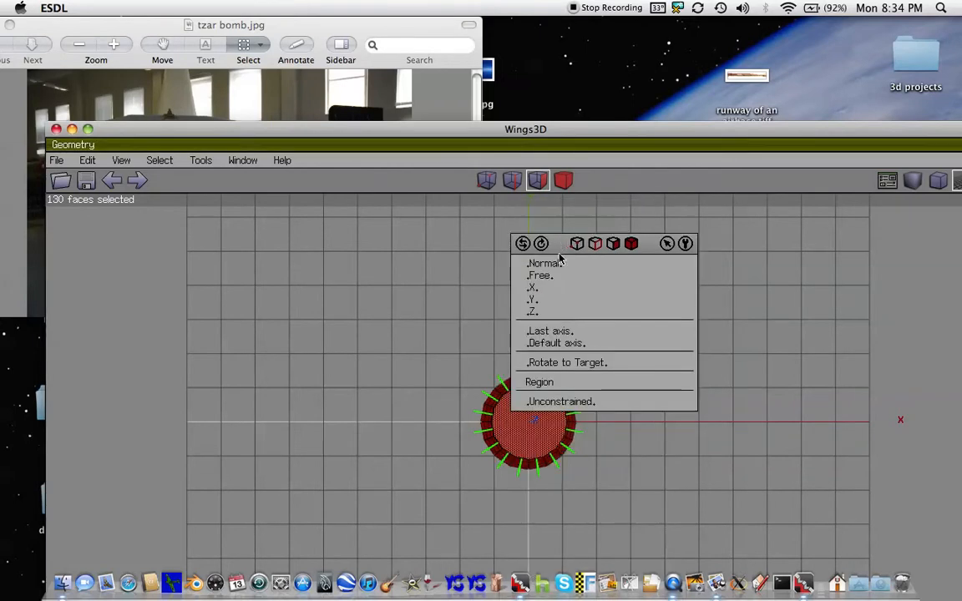
click(555, 312)
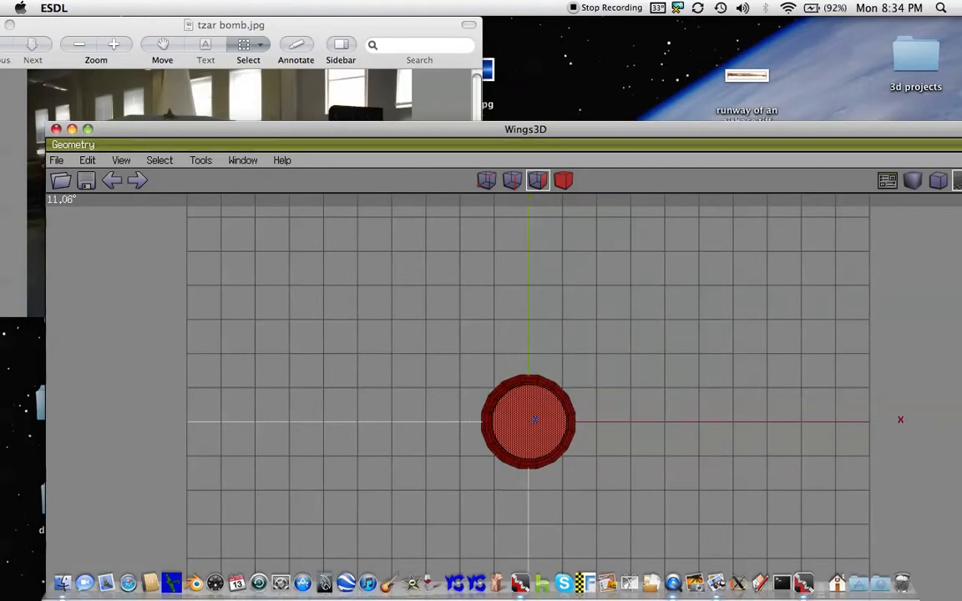
click(556, 328)
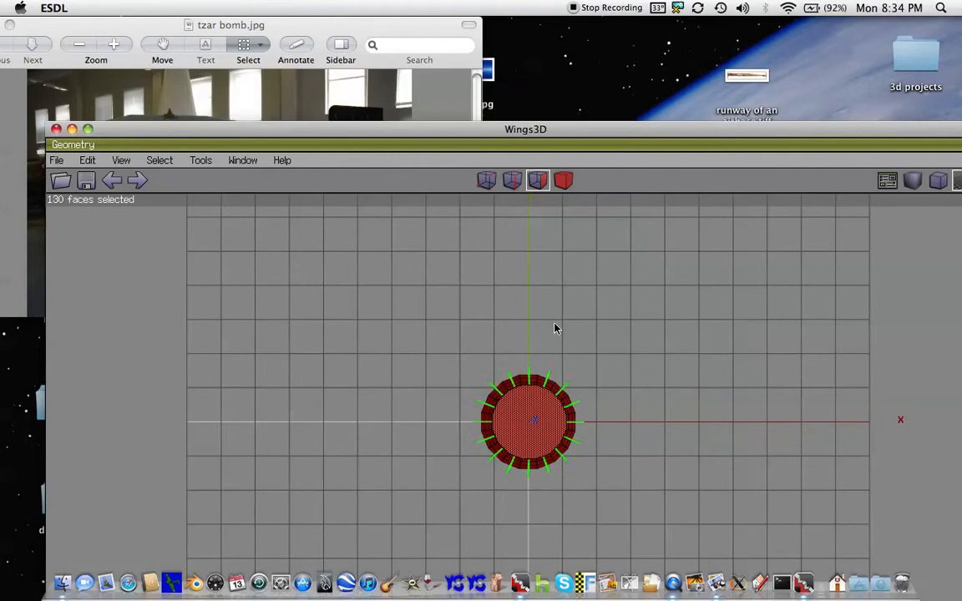
key(space)
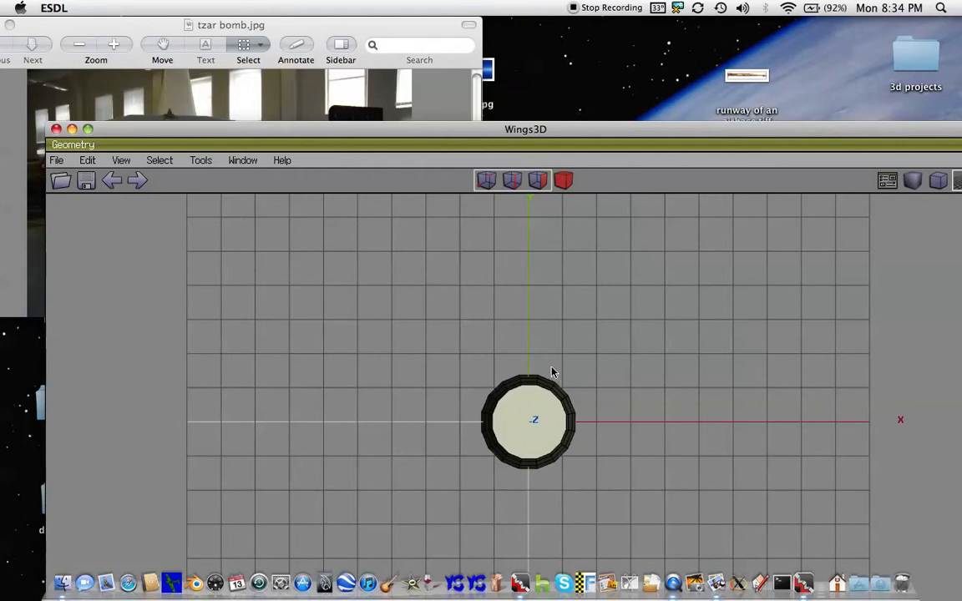
In a perspective view, select the uppermost long face of the tail section and inset it
key(r)
scroll(552, 372, down, 2)
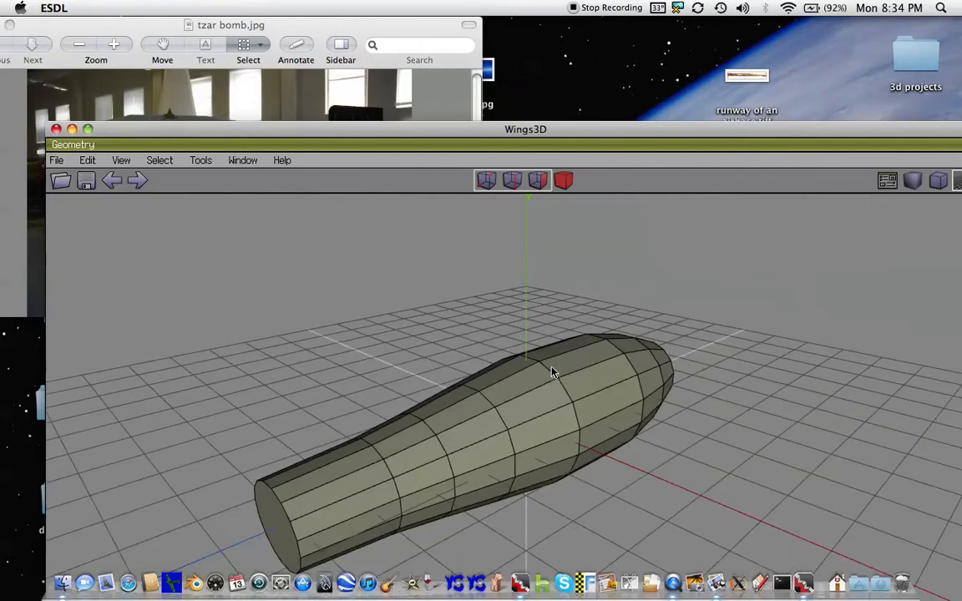
key(Right)
key(Right)
key(Right)
key(Up)
key(Up)
key(Right)
key(Right)
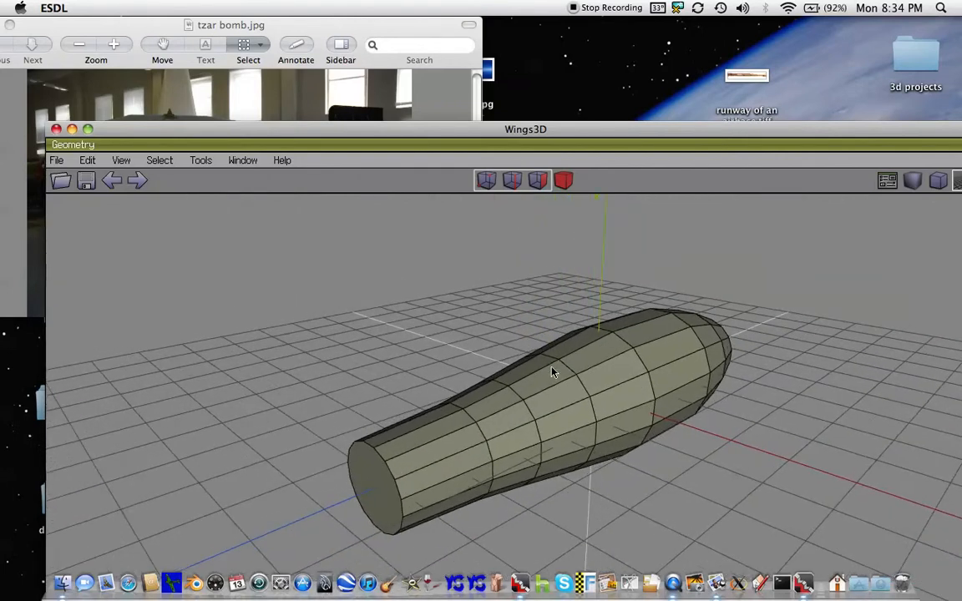
click(451, 415)
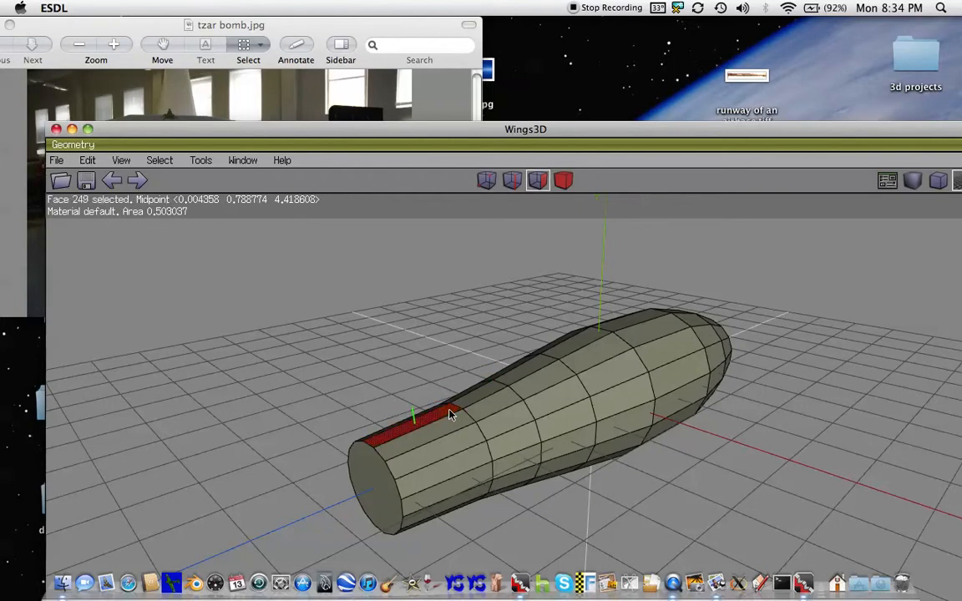
right_click(449, 415)
click(448, 410)
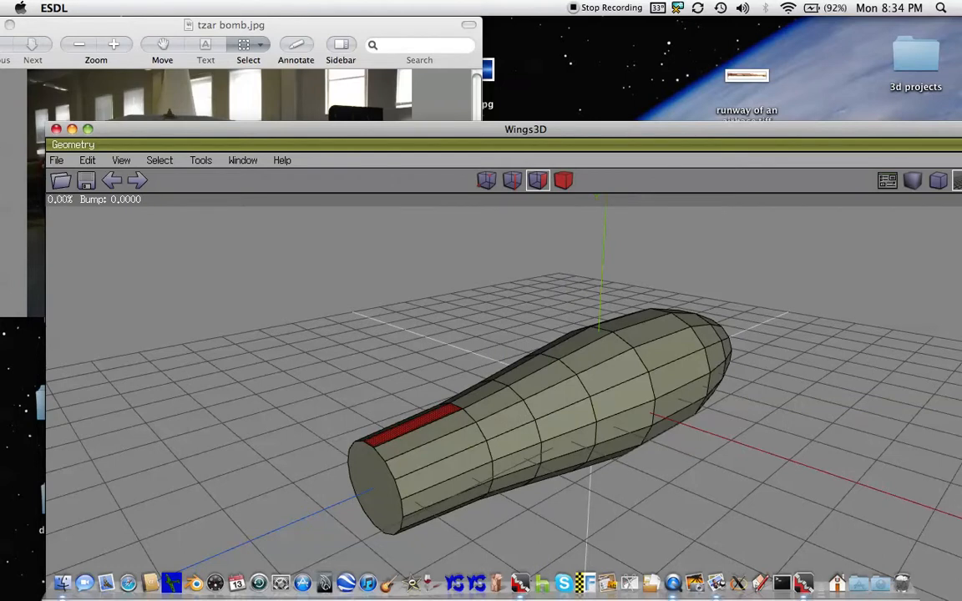
click(443, 425)
Inset the same uppermost tail face a second time to narrow it into a thin strip
scroll(443, 425, up, 5)
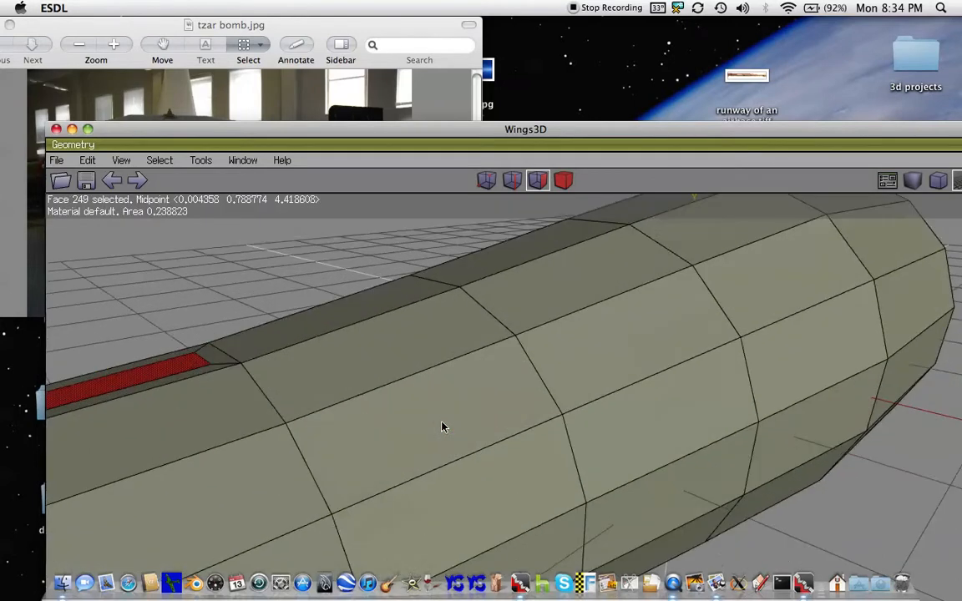
scroll(438, 424, down, 2)
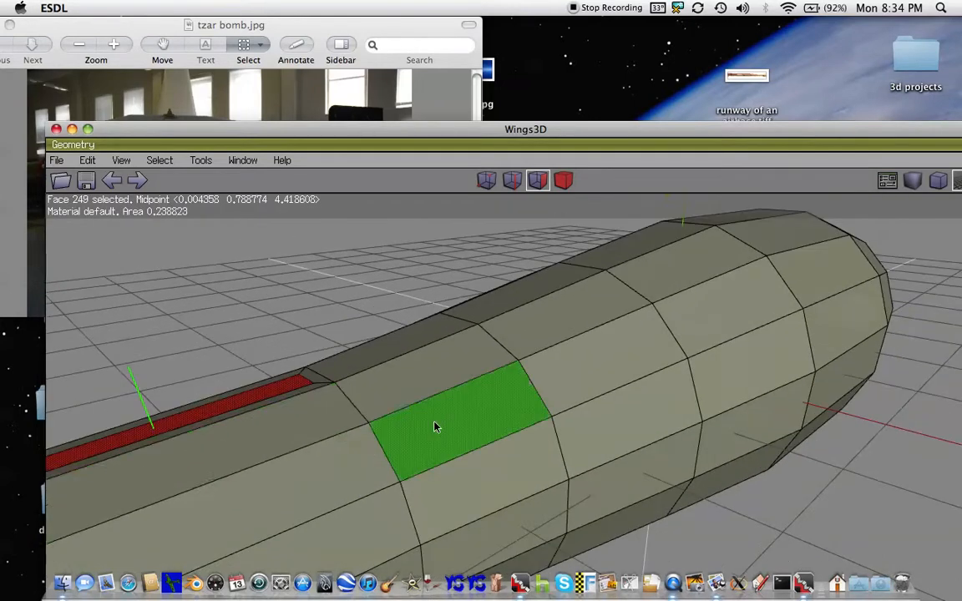
right_click(278, 390)
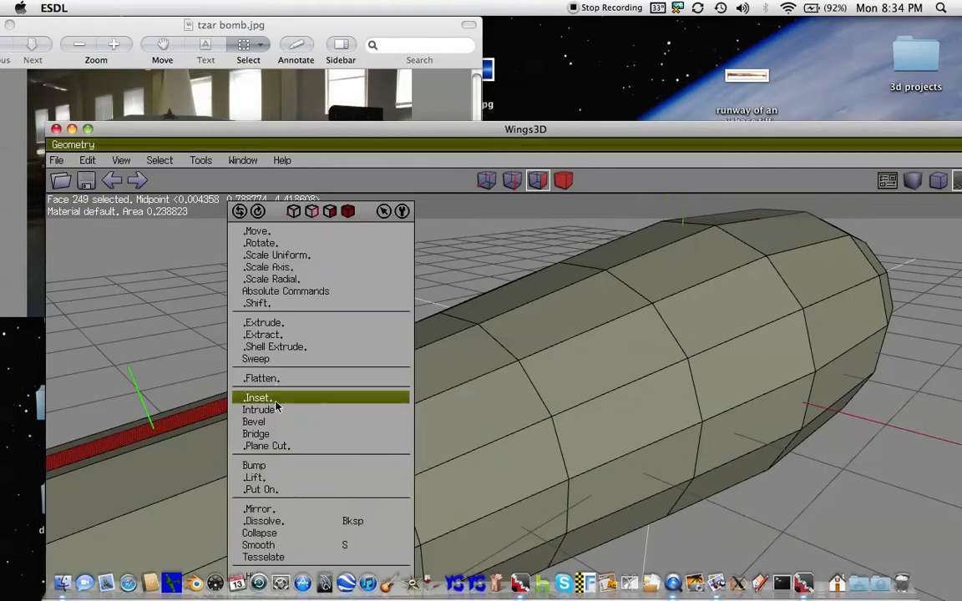
click(276, 394)
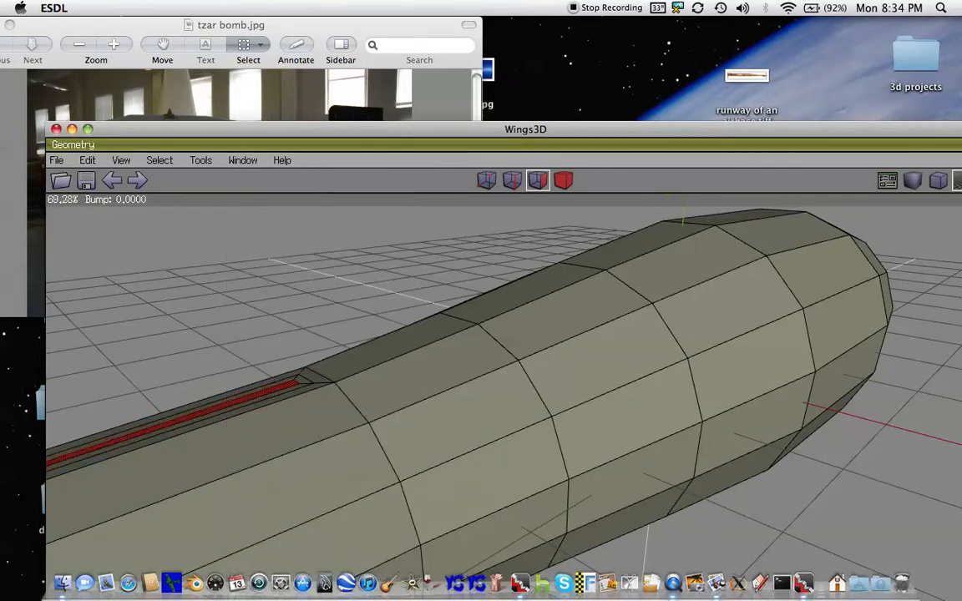
click(280, 392)
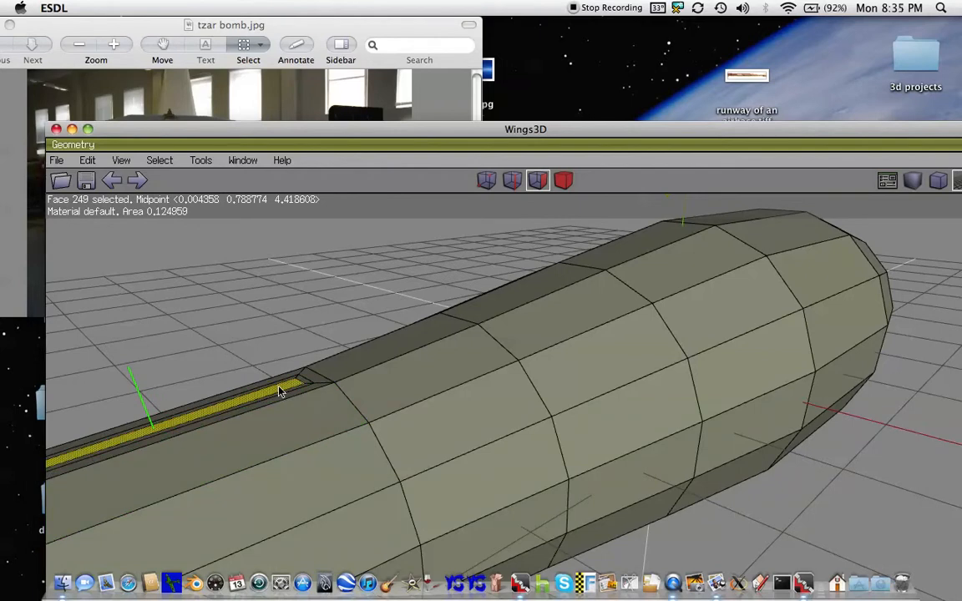
Raise the thin strip face on the tail about 1.25 units along Y to form a vertical tail fin
right_click(281, 392)
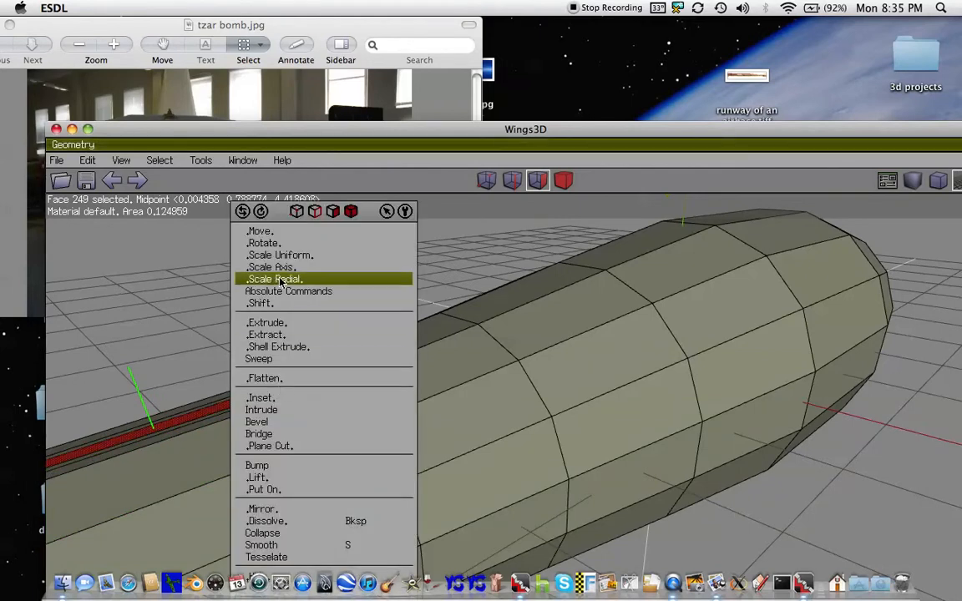
click(255, 233)
click(265, 287)
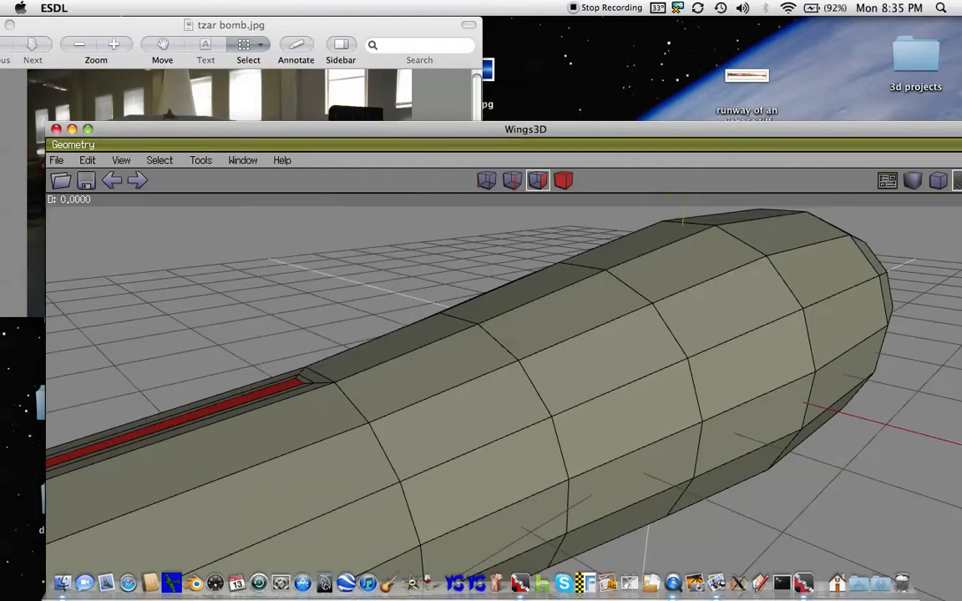
scroll(501, 401, down, 5)
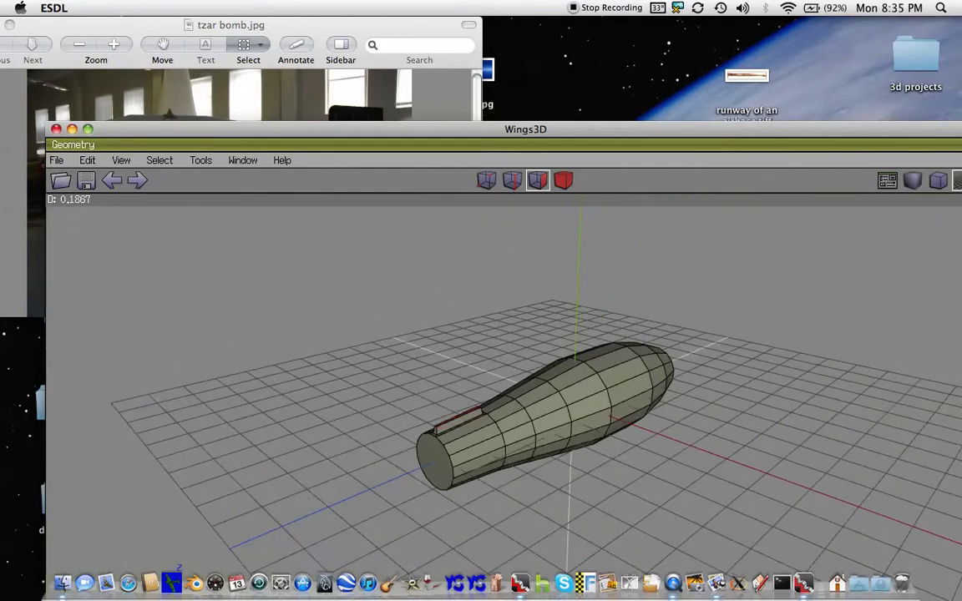
click(279, 293)
drag(433, 136, 353, 127)
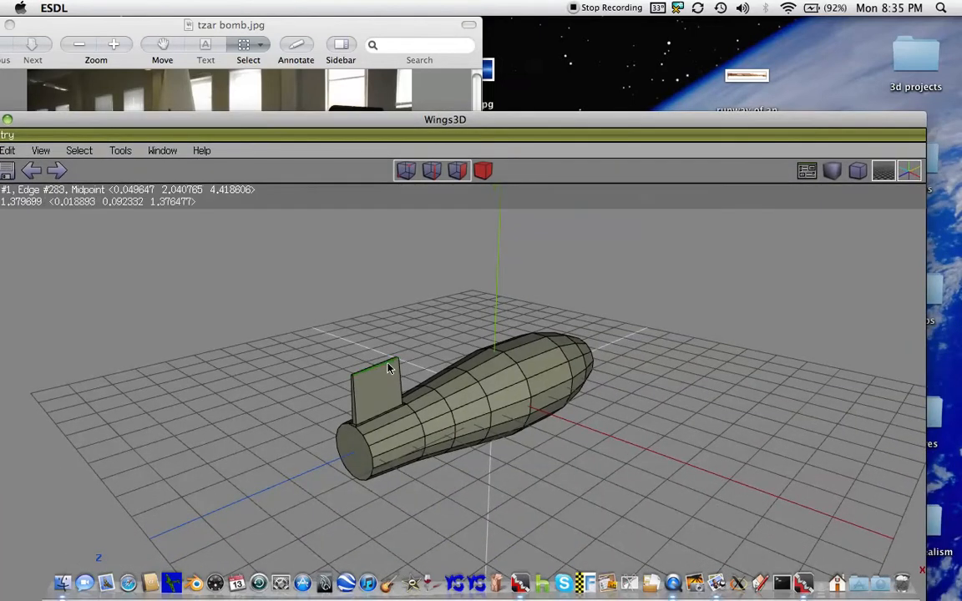
Select the narrow top face of the tail fin, lower it slightly along Y to shorten the fin, and clear the selection
scroll(338, 336, up, 5)
scroll(338, 336, down, 5)
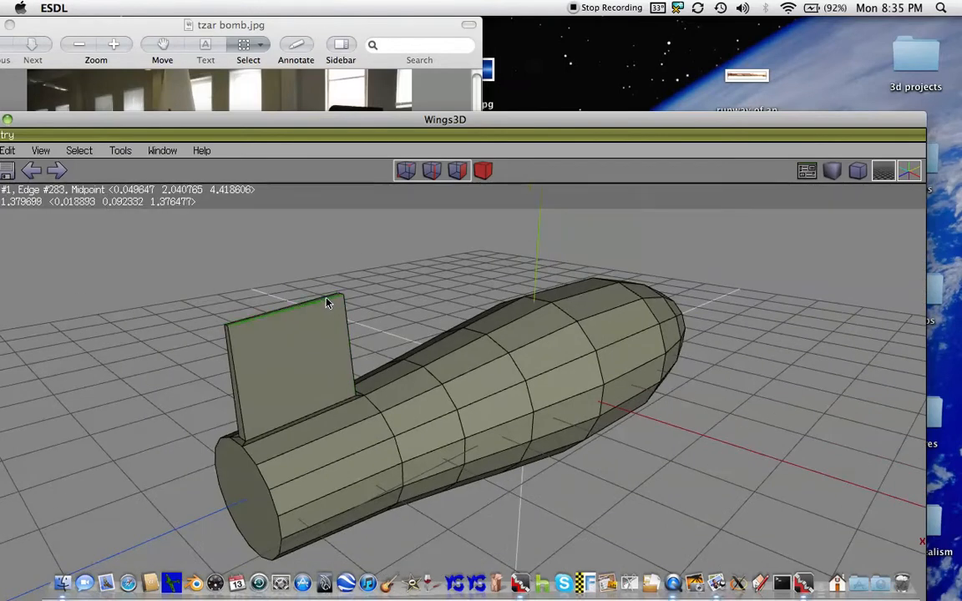
scroll(325, 303, up, 5)
scroll(324, 302, down, 3)
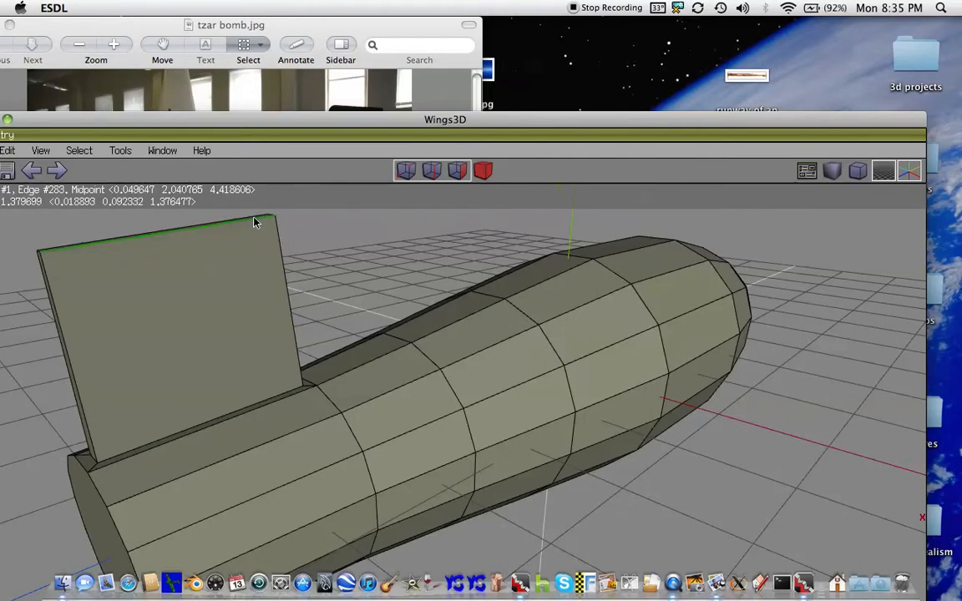
key(Up)
key(Up)
key(Up)
key(Up)
key(Up)
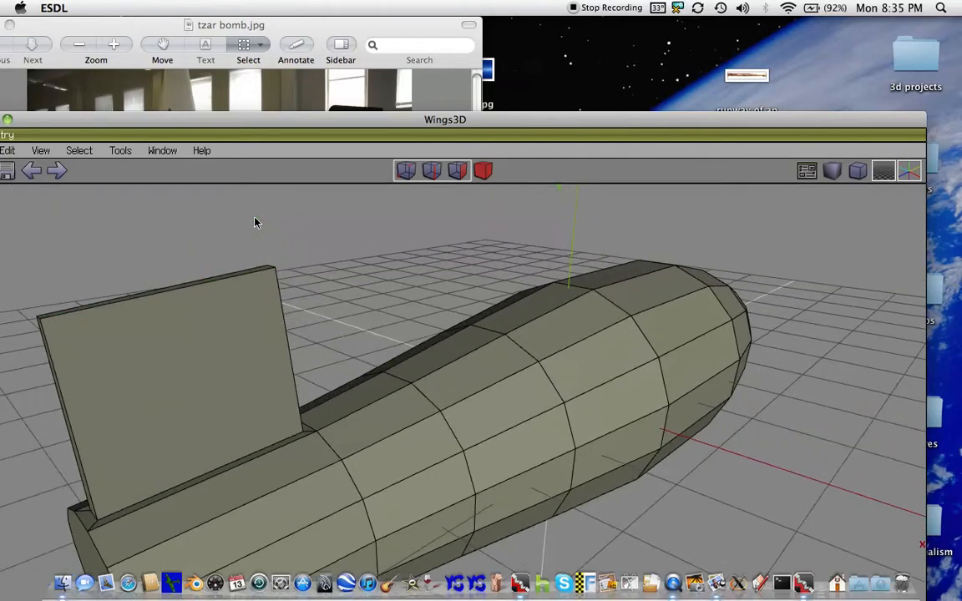
click(257, 351)
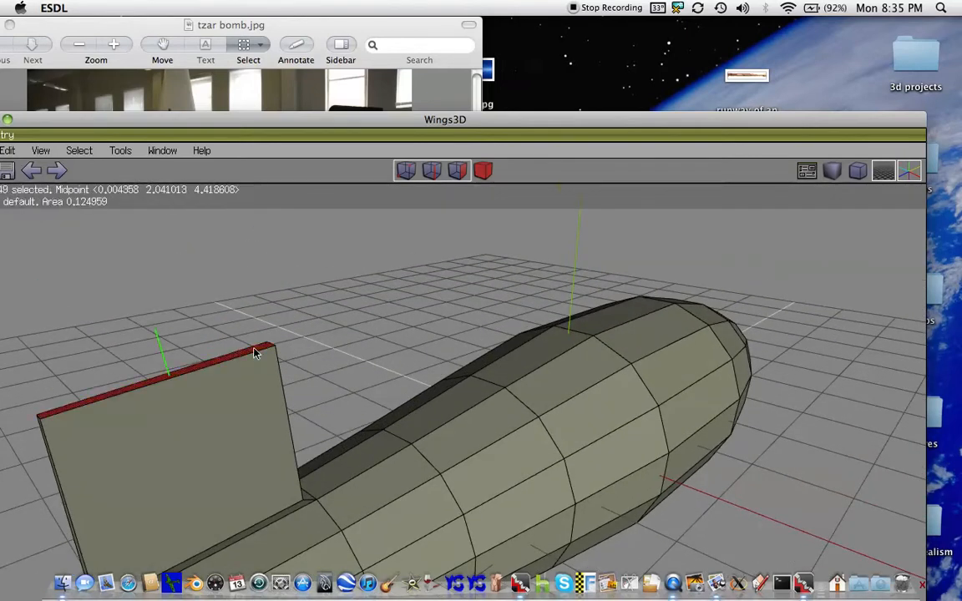
right_click(257, 353)
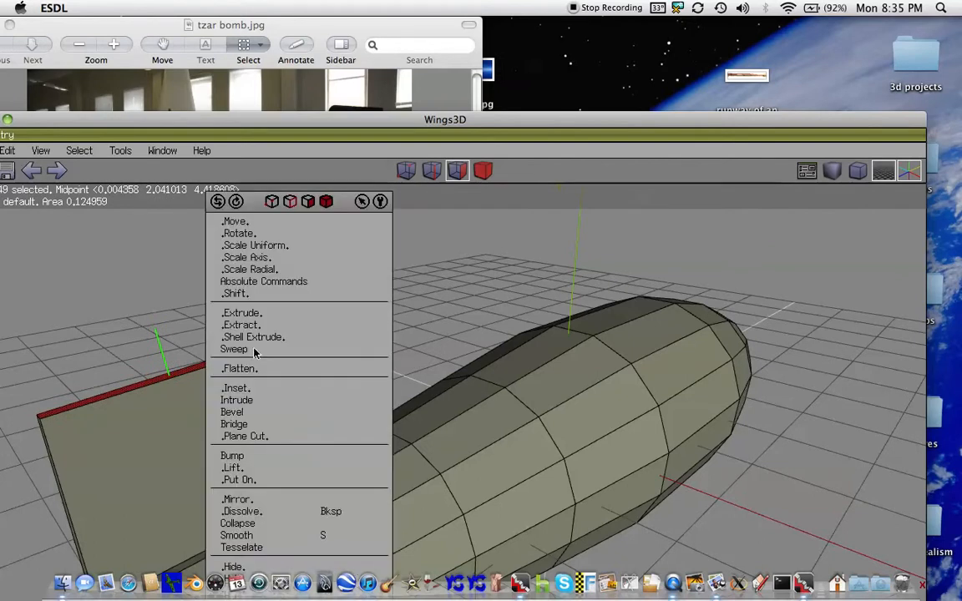
click(234, 219)
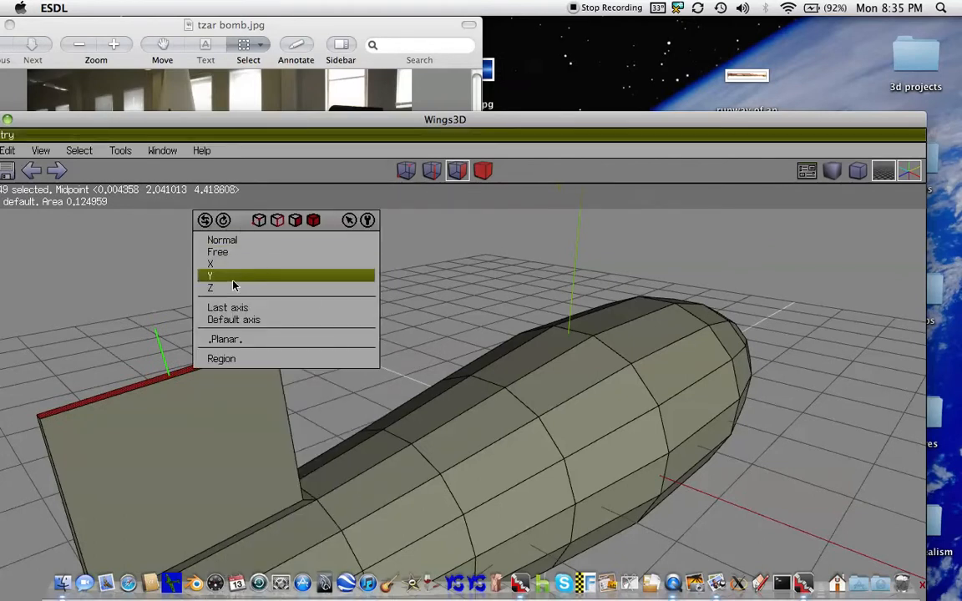
click(214, 275)
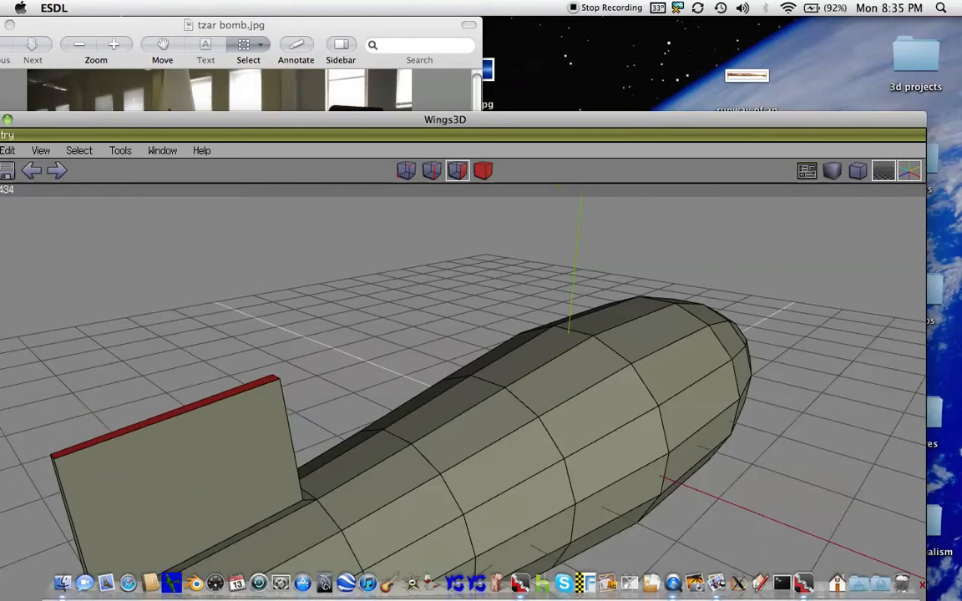
click(233, 286)
click(233, 286)
From the top view, select all faces of the nose and assign them a new material named black with a black diffuse colour
scroll(233, 287, down, 3)
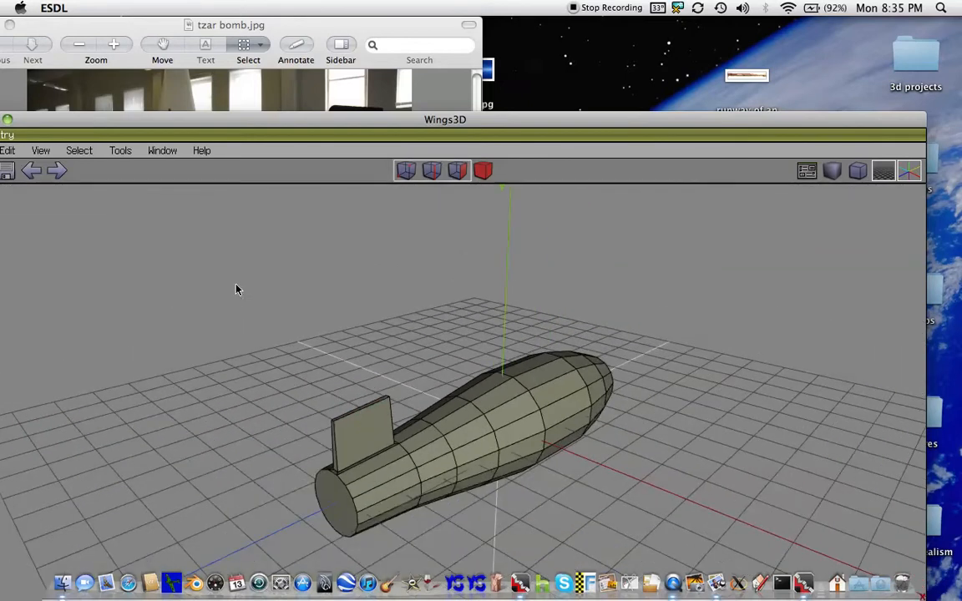
key(y)
scroll(308, 305, down, 3)
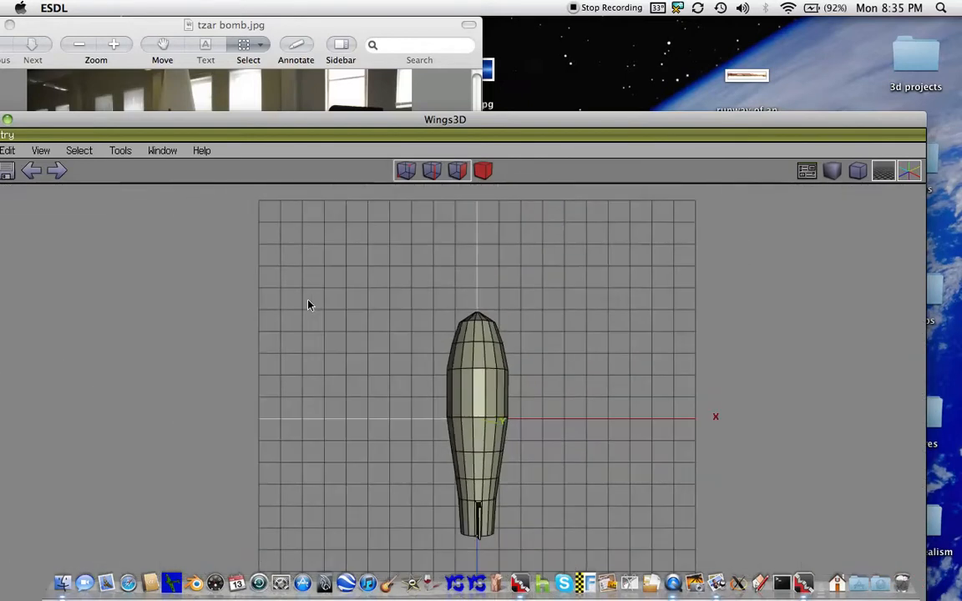
key(Up)
key(Up)
key(Up)
key(Up)
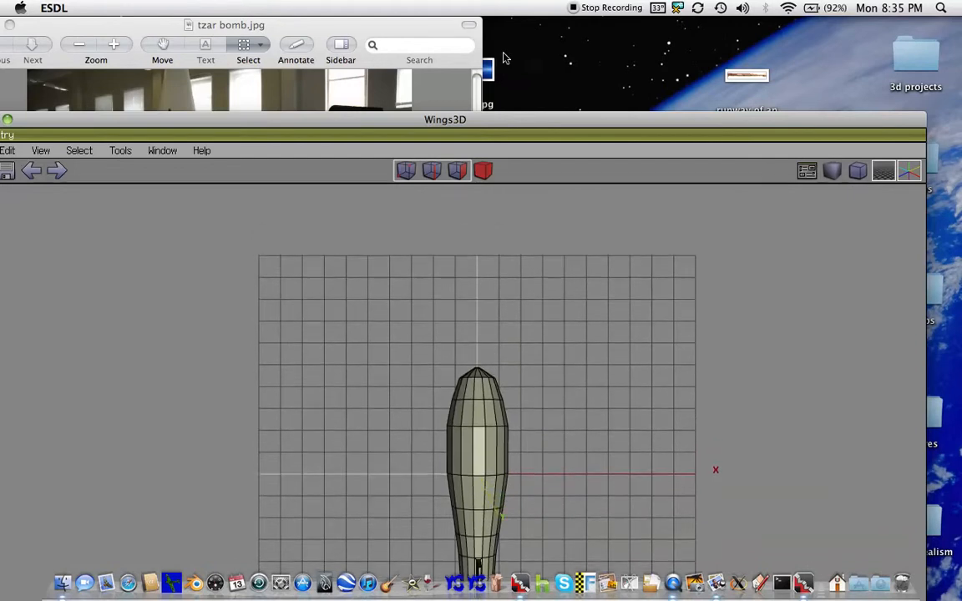
drag(481, 118, 537, 37)
scroll(654, 249, up, 5)
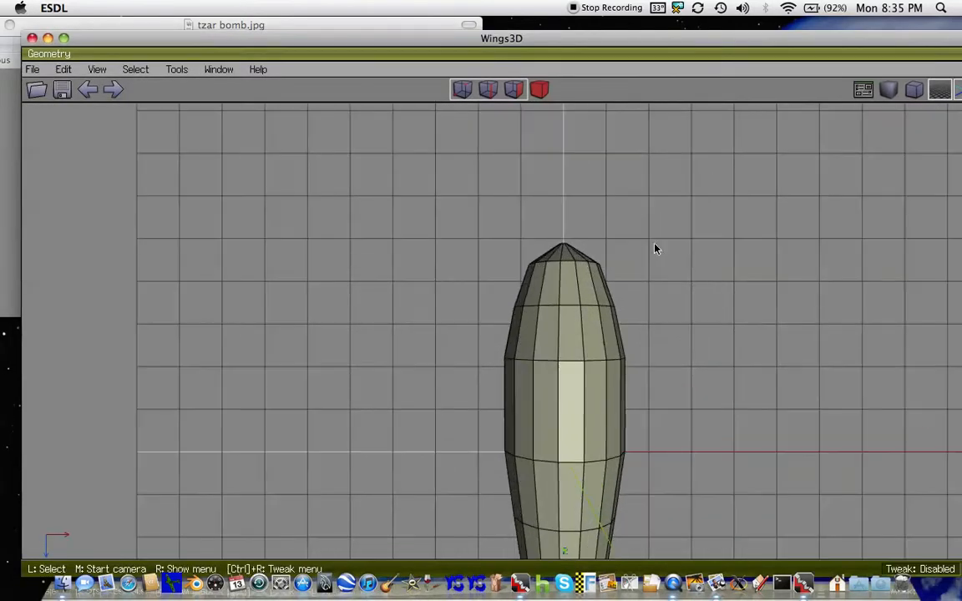
key(Right)
key(Right)
key(Right)
key(Right)
key(Up)
key(Up)
key(Right)
key(Right)
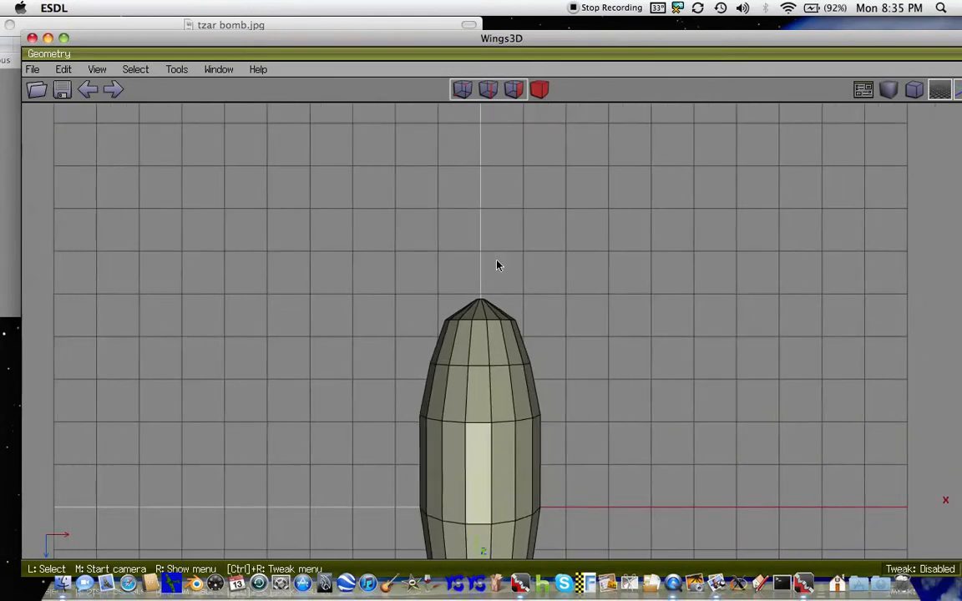
drag(386, 45, 594, 56)
drag(564, 212, 819, 367)
drag(616, 60, 396, 33)
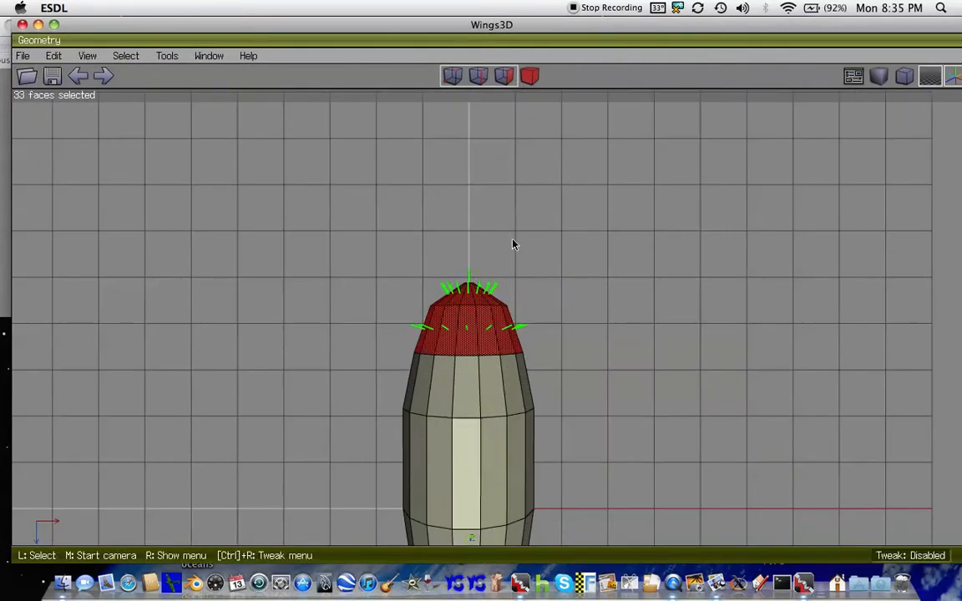
right_click(471, 326)
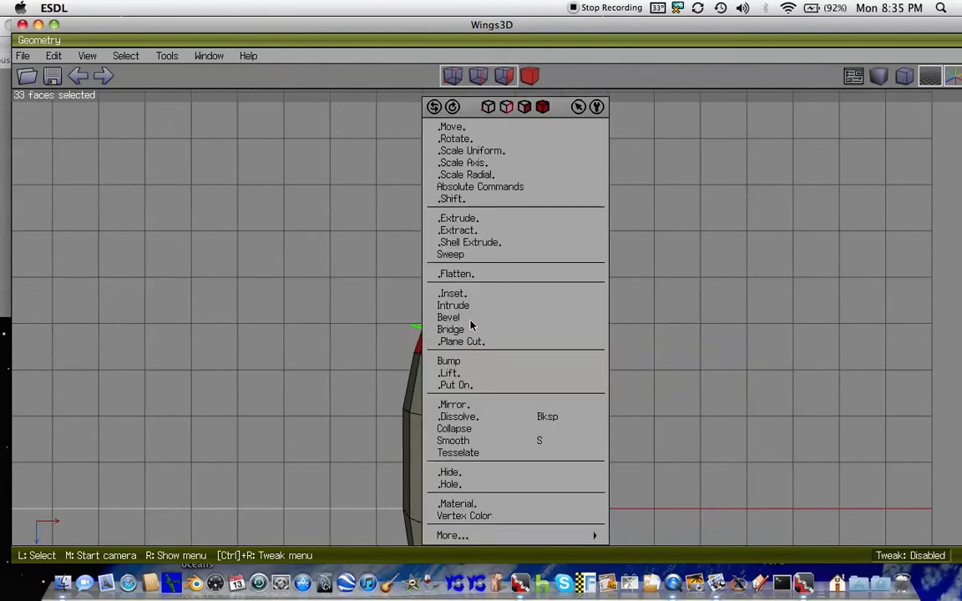
right_click(458, 504)
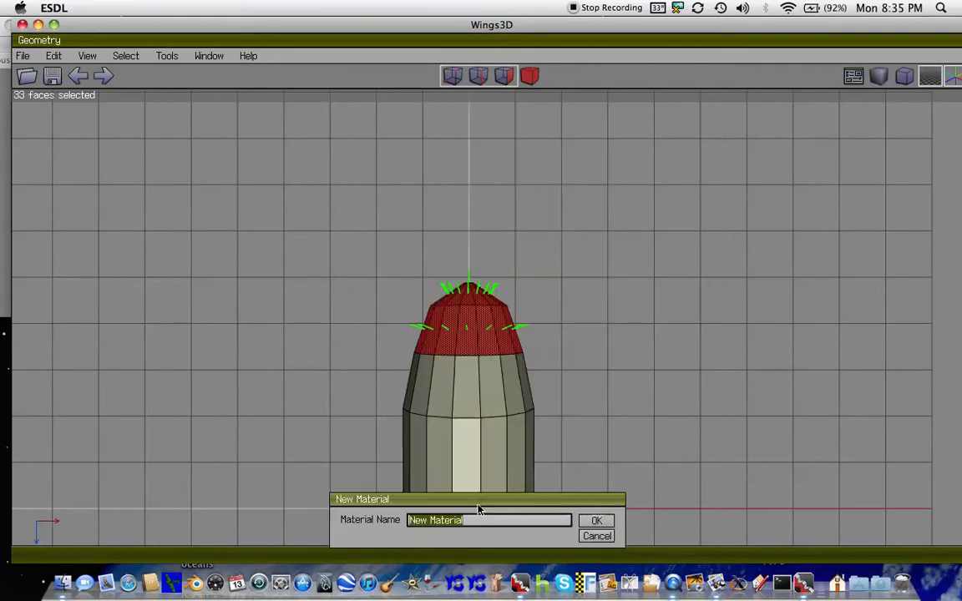
key(BackSpace)
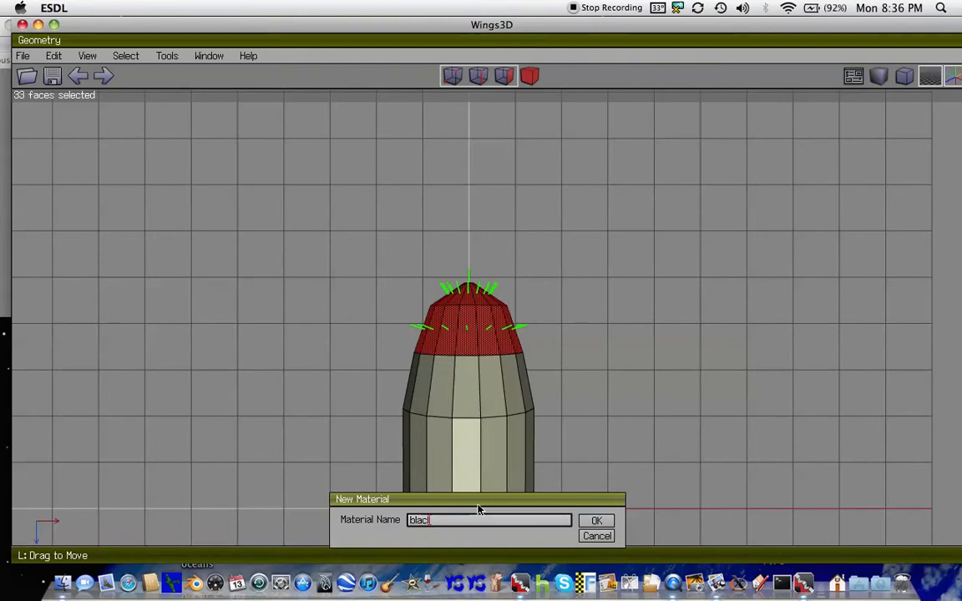
text(black)
click(597, 521)
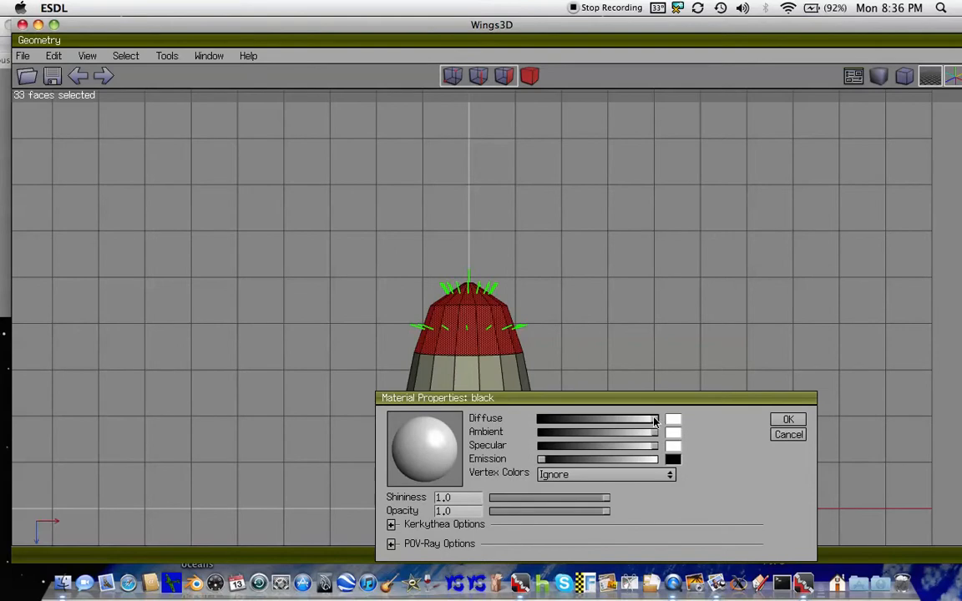
drag(654, 420, 516, 423)
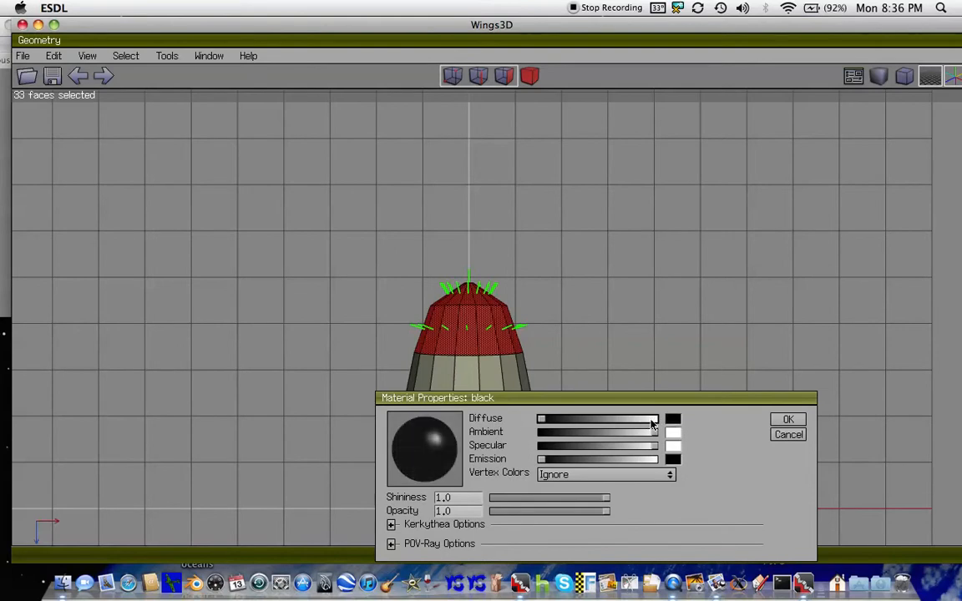
click(784, 420)
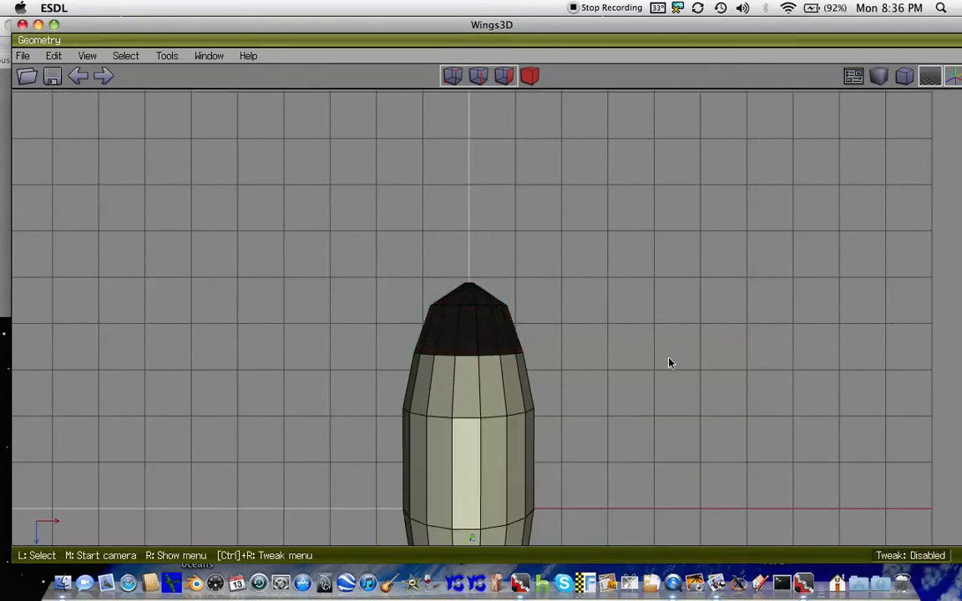
Examine the bomb from nose to tail in the top view and uncover part of the reference photo for comparison
key(Down)
key(Down)
key(Down)
key(Down)
key(Down)
key(Down)
key(Down)
key(Down)
key(Down)
key(Down)
key(Down)
key(Down)
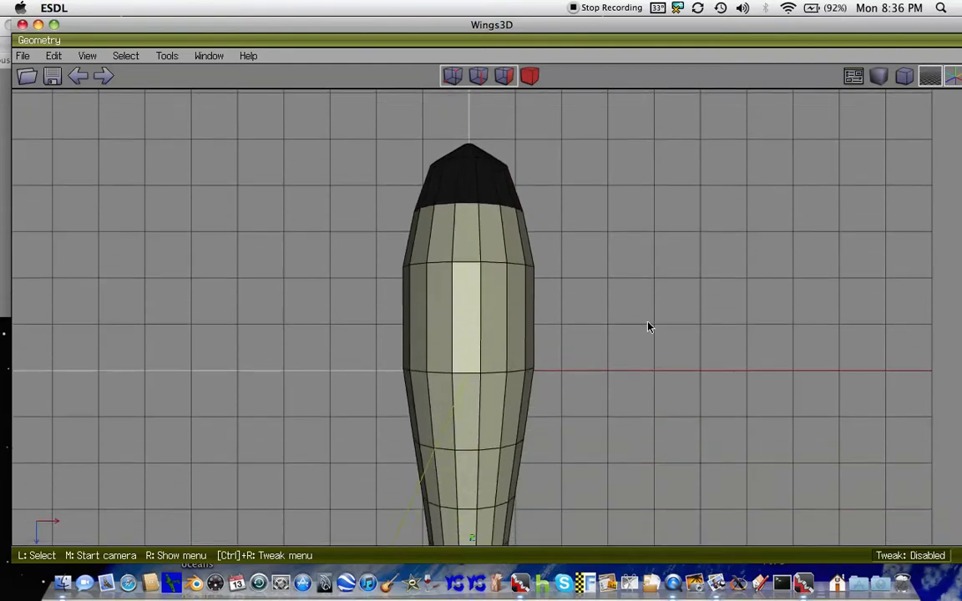
key(Down)
key(Down)
key(Down)
key(Down)
drag(463, 30, 536, 5)
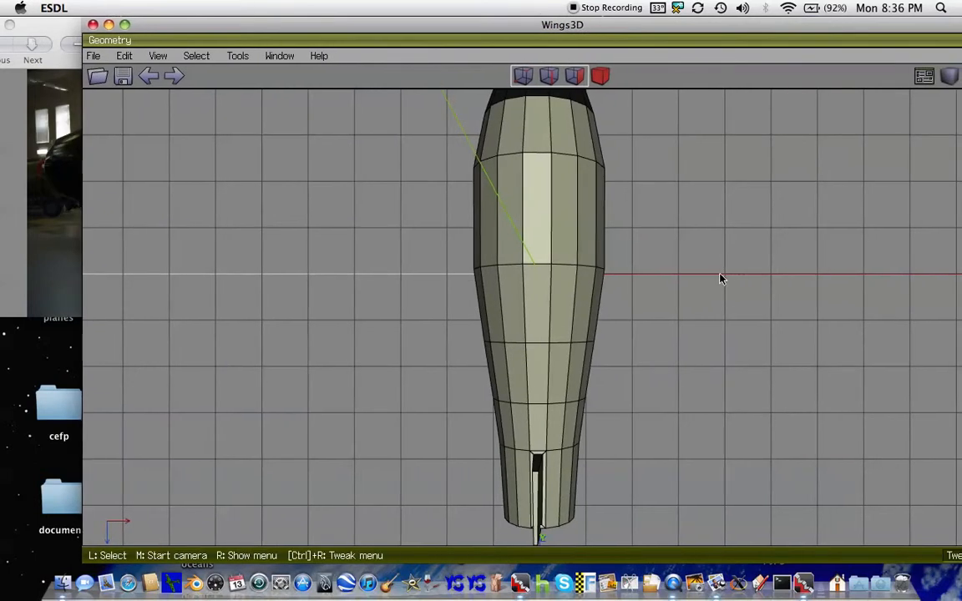
key(Up)
key(Up)
key(Up)
key(Up)
key(Up)
key(Up)
key(Up)
key(Up)
key(Up)
key(Up)
key(Up)
key(Up)
key(Up)
key(Up)
key(Up)
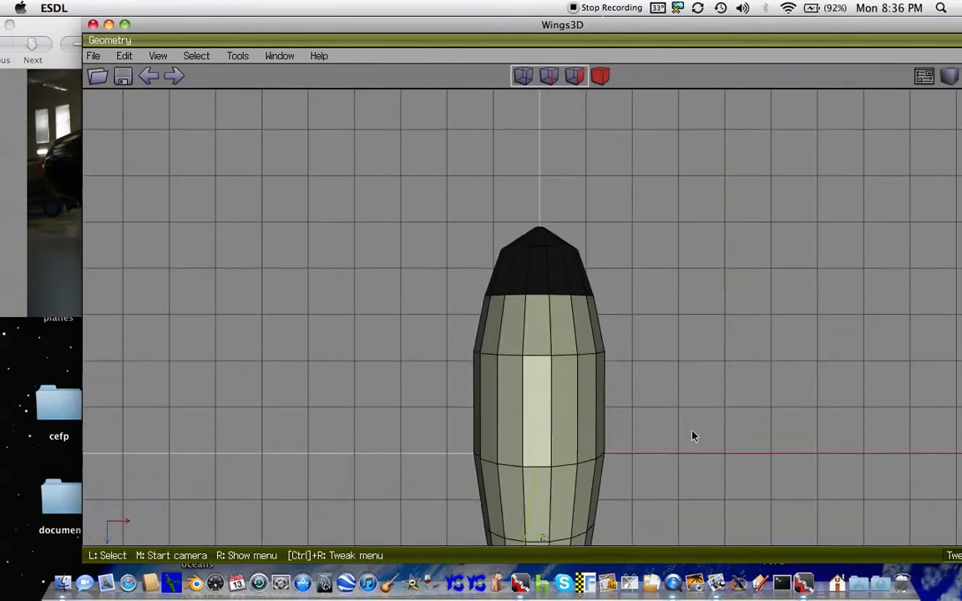
drag(643, 484, 348, 330)
key(Down)
key(Down)
key(Down)
key(Down)
key(Down)
key(Down)
key(Down)
key(Down)
key(Down)
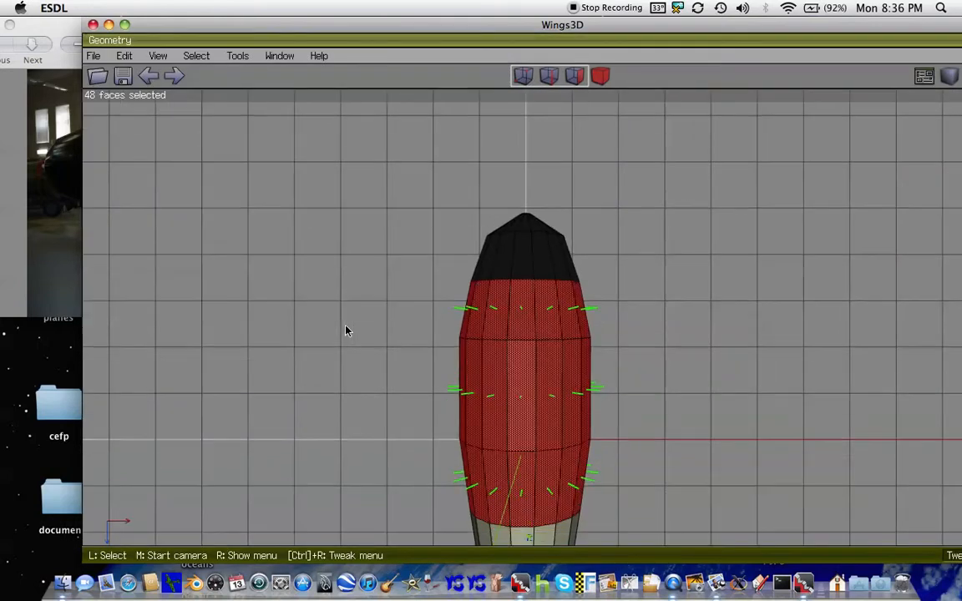
key(Down)
key(Down)
key(Down)
key(Down)
key(Down)
key(Down)
key(Down)
key(Down)
drag(646, 295, 434, 273)
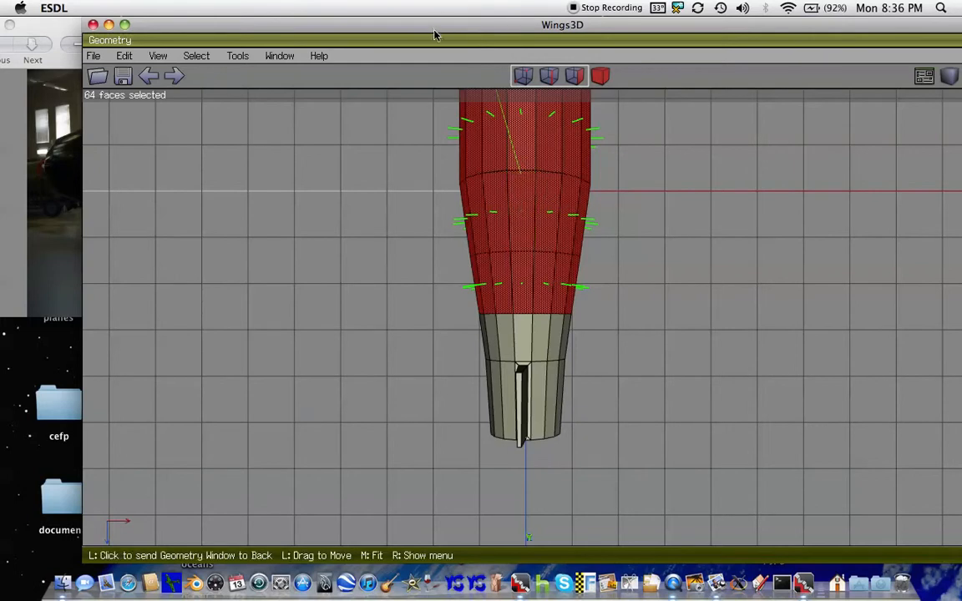
drag(434, 30, 420, 132)
key(space)
Select the ring of vertices just ahead of the tail fin and move it about 0.45 units along Z toward the tail
key(v)
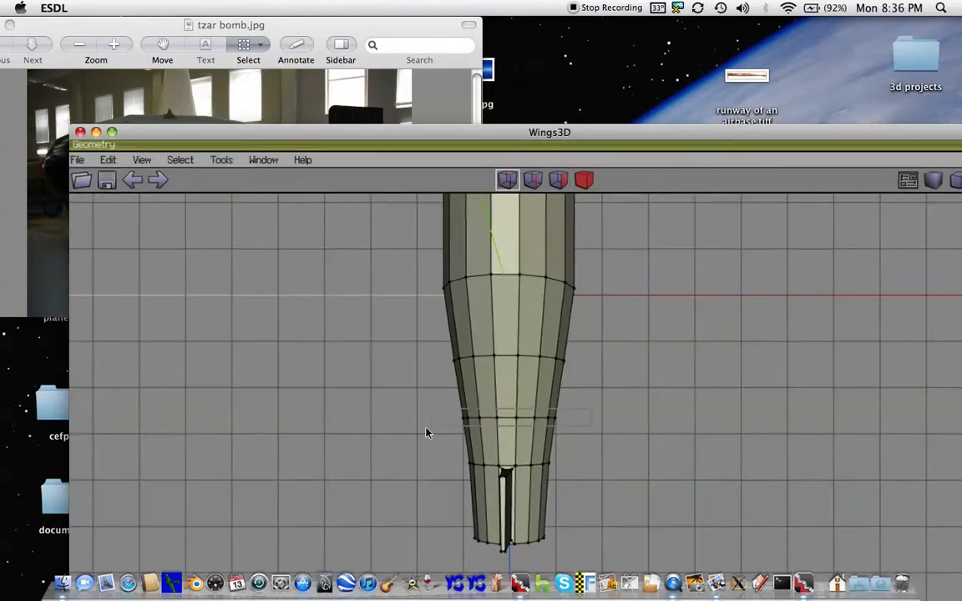
ctrl+alt+drag(468, 420, 595, 436)
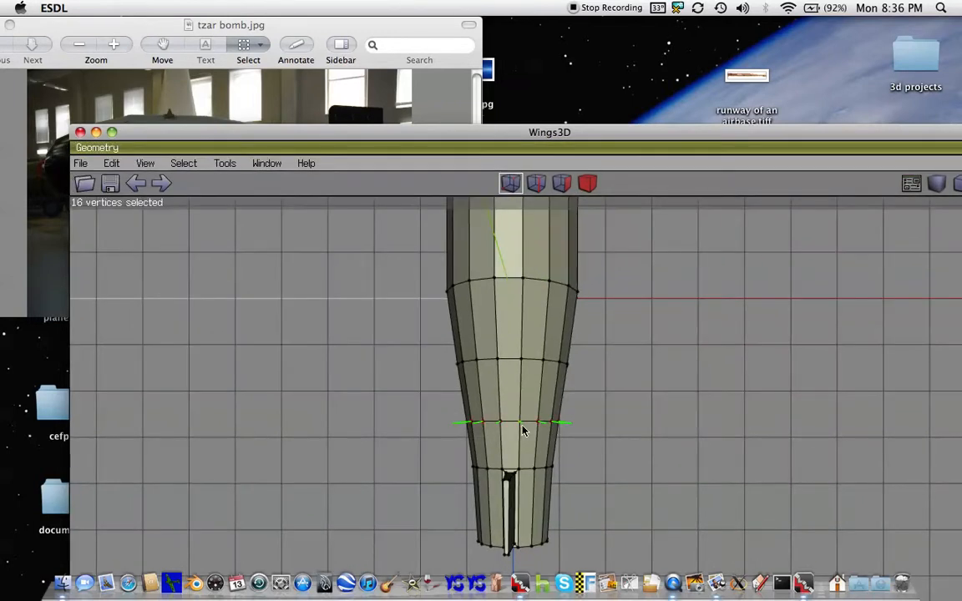
right_click(523, 430)
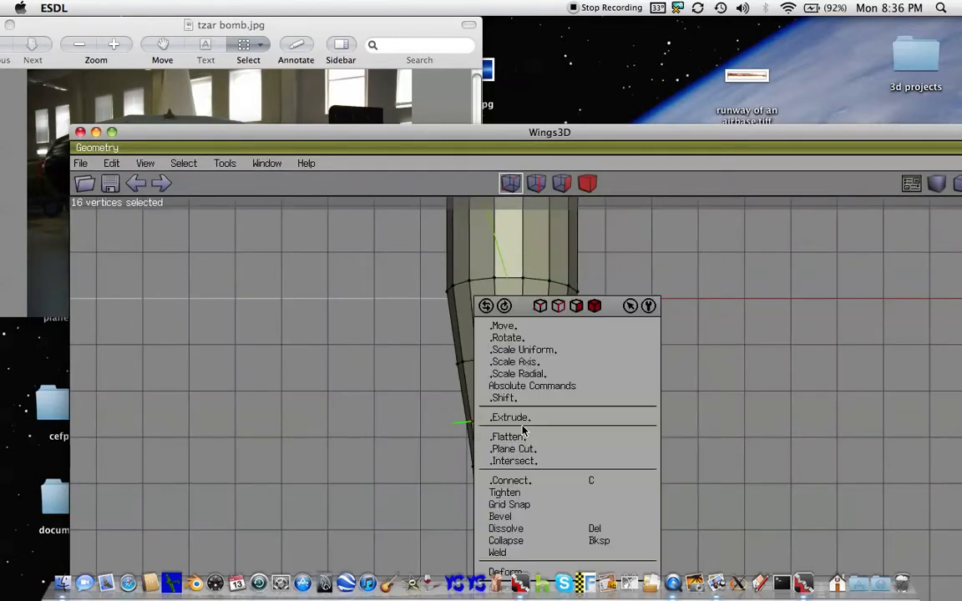
click(527, 333)
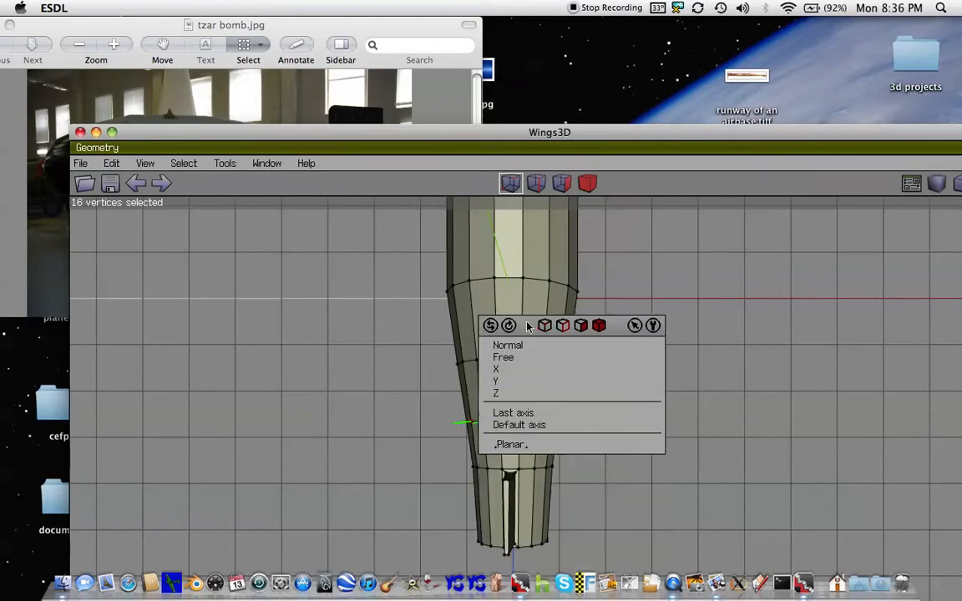
click(526, 393)
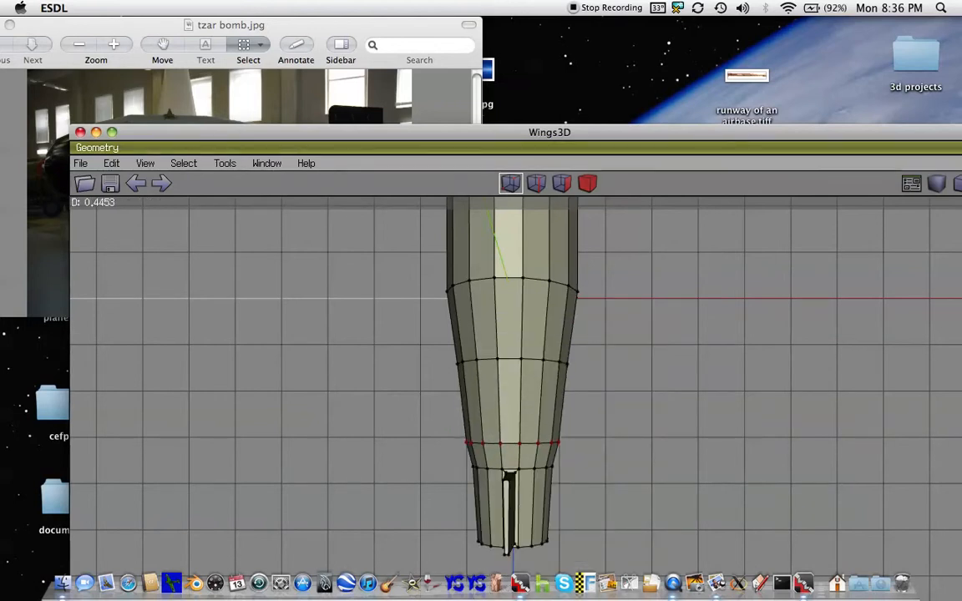
click(499, 429)
Scale the selected vertex ring uniformly to about 91% to smooth the taper into the tail, and clear the selection
right_click(497, 429)
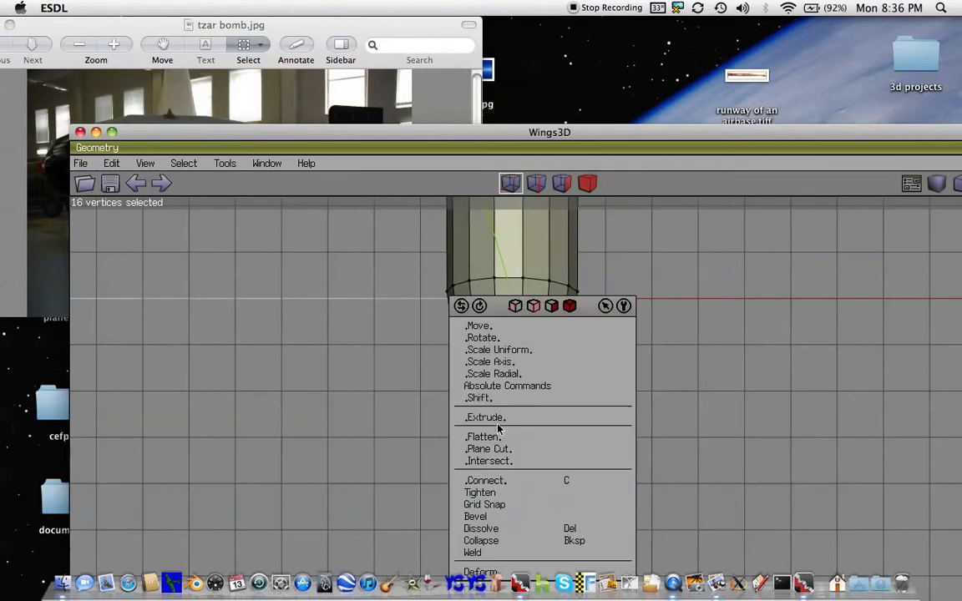
click(528, 350)
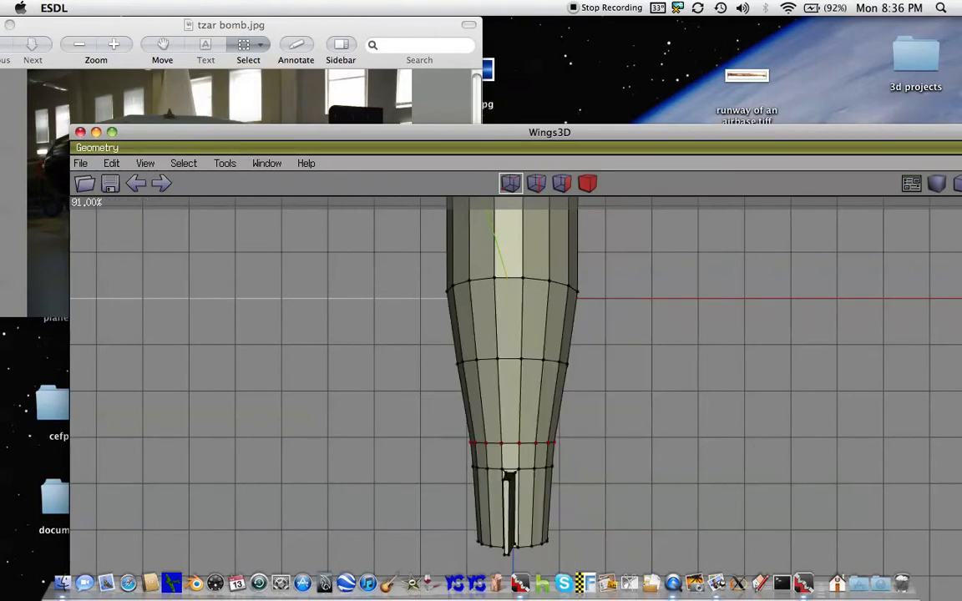
click(528, 351)
key(space)
Select all body faces between the black nose and the tail section, assign a new material named gray with a gray diffuse colour, and deselect them
click(568, 183)
key(Up)
key(Up)
key(Up)
key(Up)
key(Up)
key(Up)
key(Up)
key(Up)
key(Up)
key(Up)
key(Up)
key(Up)
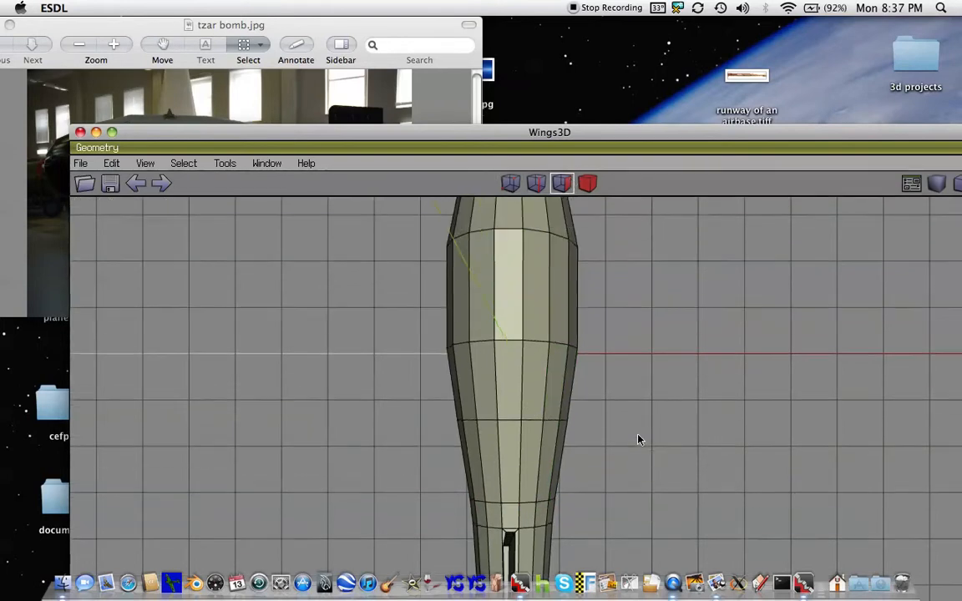
drag(644, 432, 325, 333)
key(Down)
key(Down)
key(Down)
key(Down)
key(Down)
key(Down)
key(Down)
key(Down)
key(Down)
key(Down)
key(Down)
key(Down)
key(Down)
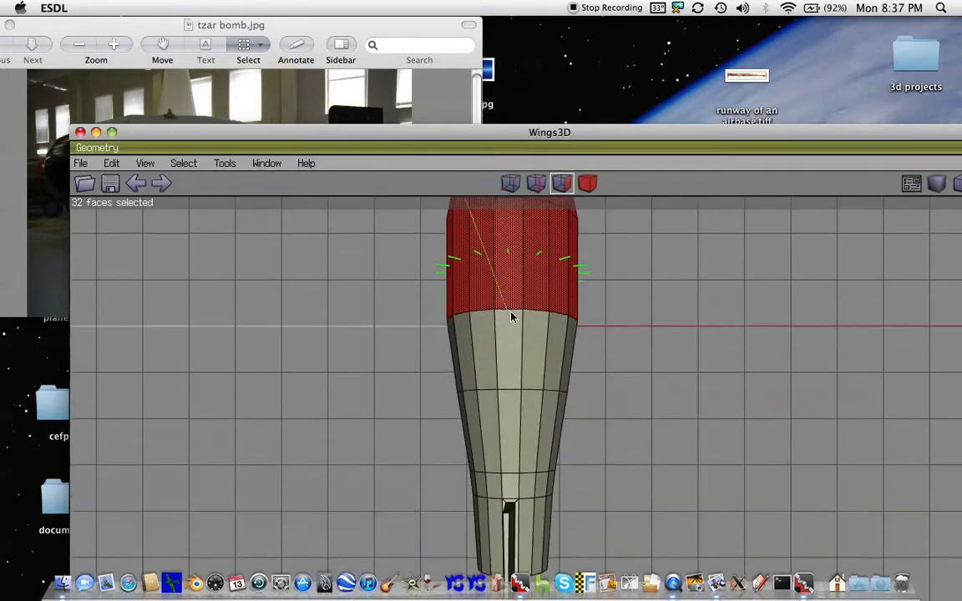
drag(591, 378, 568, 363)
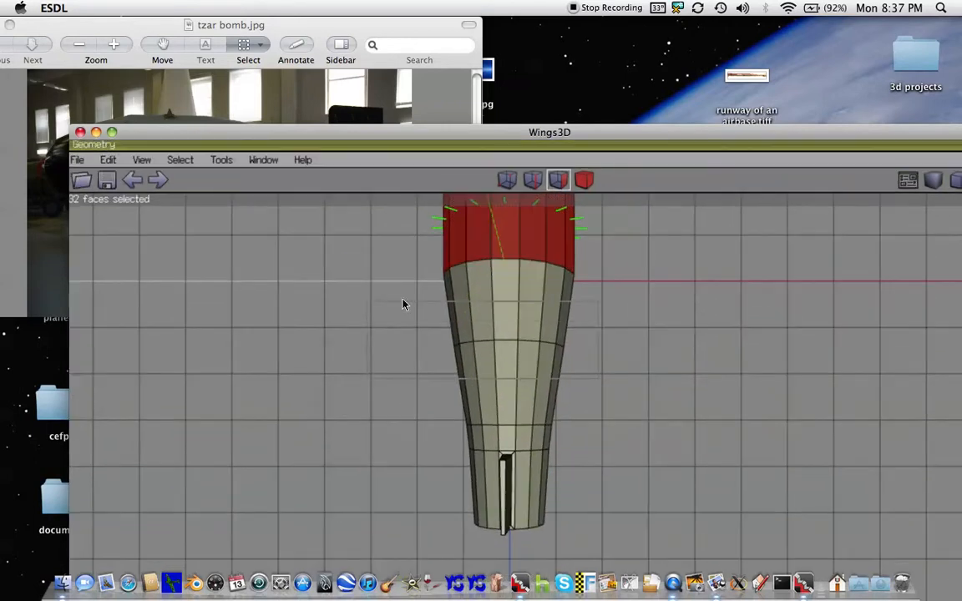
drag(367, 306, 367, 306)
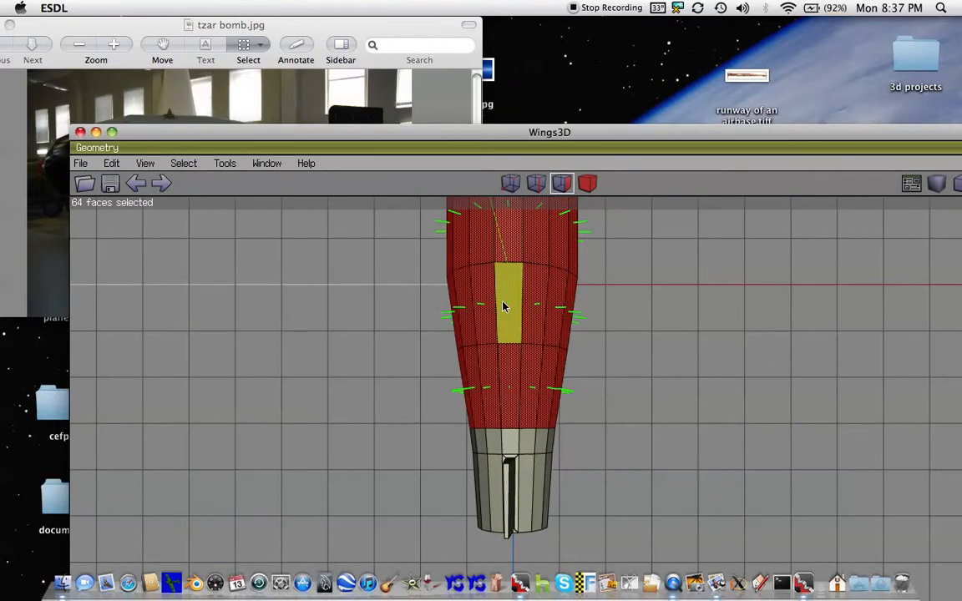
right_click(503, 307)
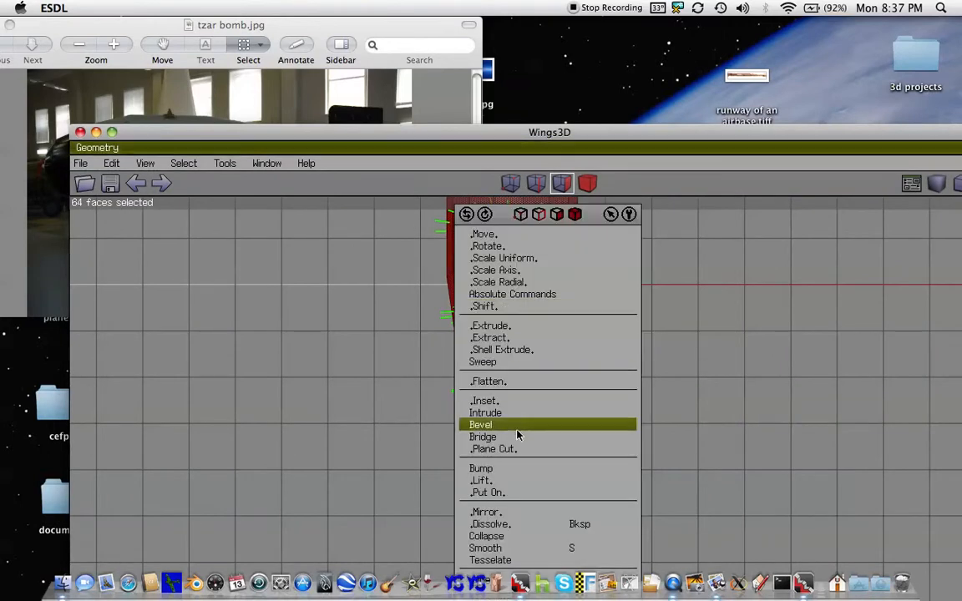
drag(631, 131, 590, 28)
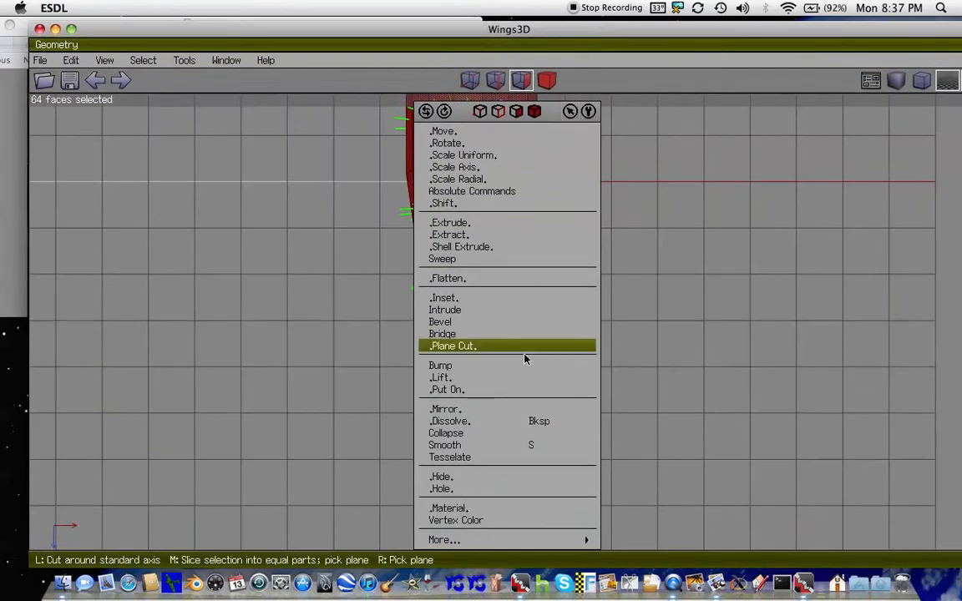
right_click(458, 510)
key(BackSpace)
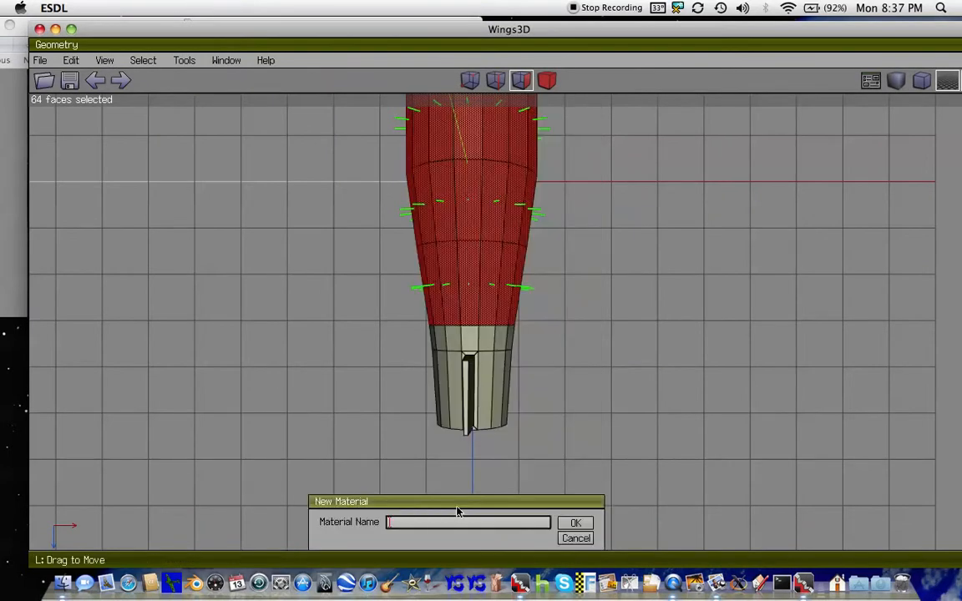
click(575, 523)
drag(643, 428, 598, 428)
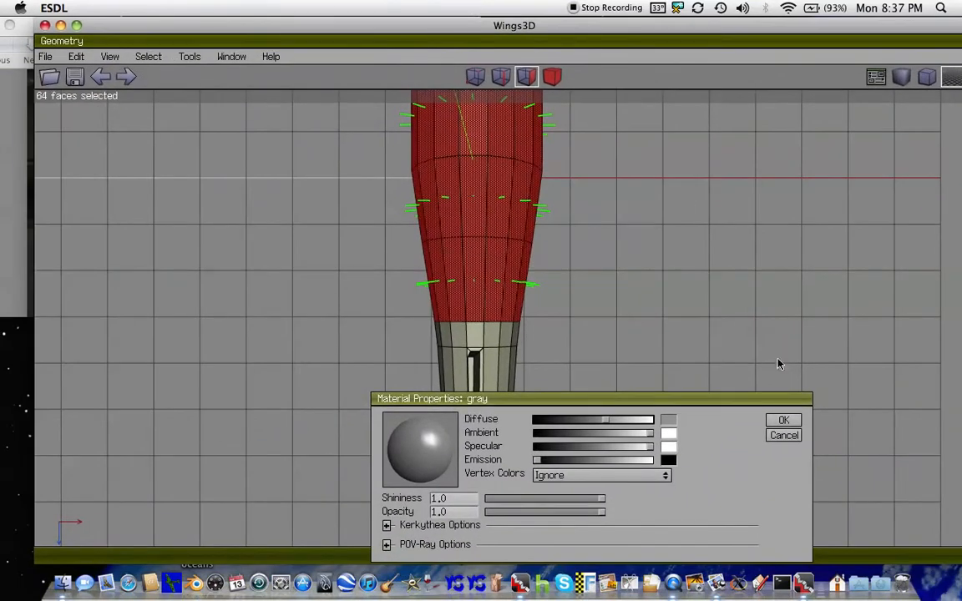
click(785, 420)
key(space)
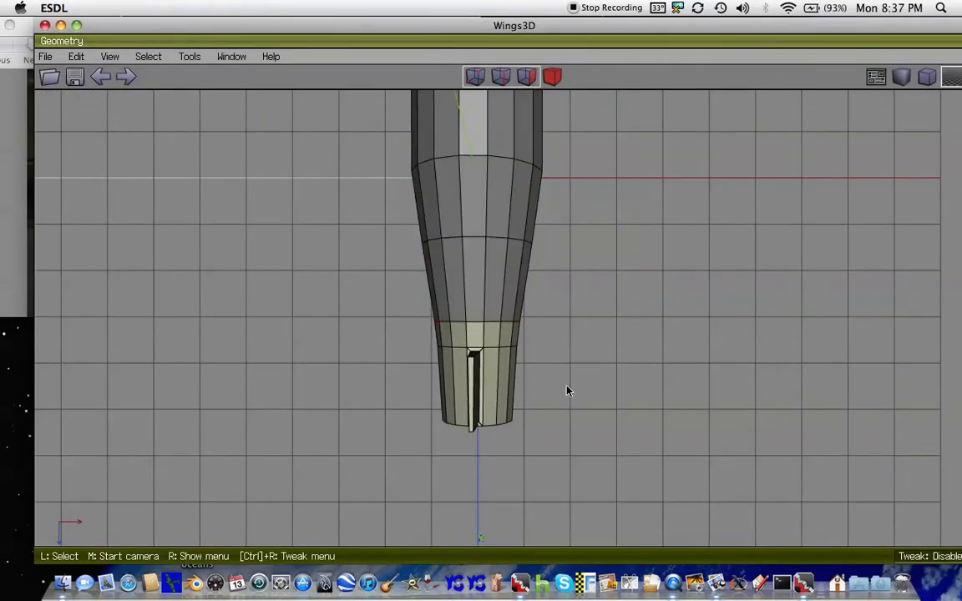
Assign the existing black material to all faces of the tail section and fin, clear the selection, and view the bomb in perspective
drag(599, 458, 339, 336)
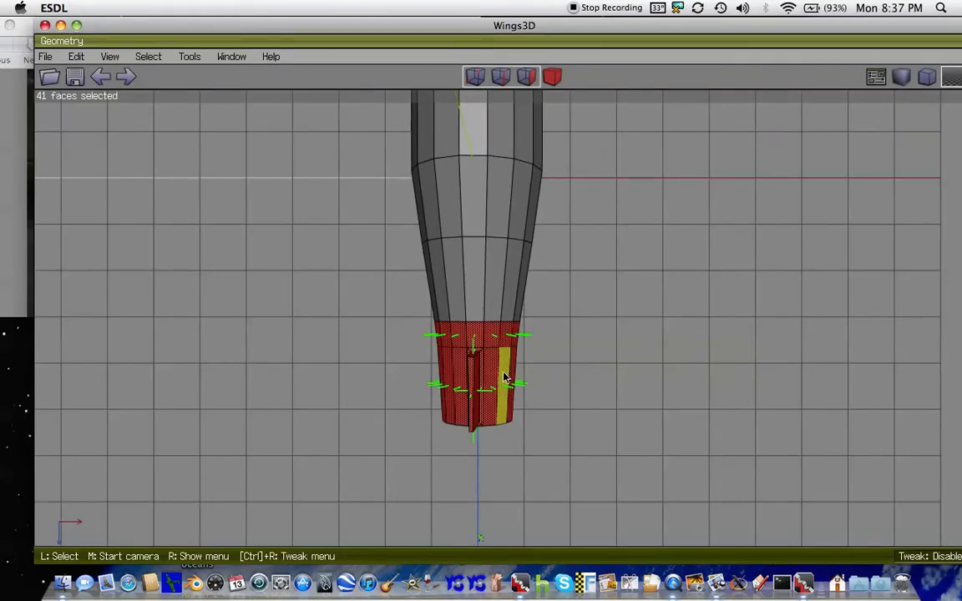
right_click(505, 379)
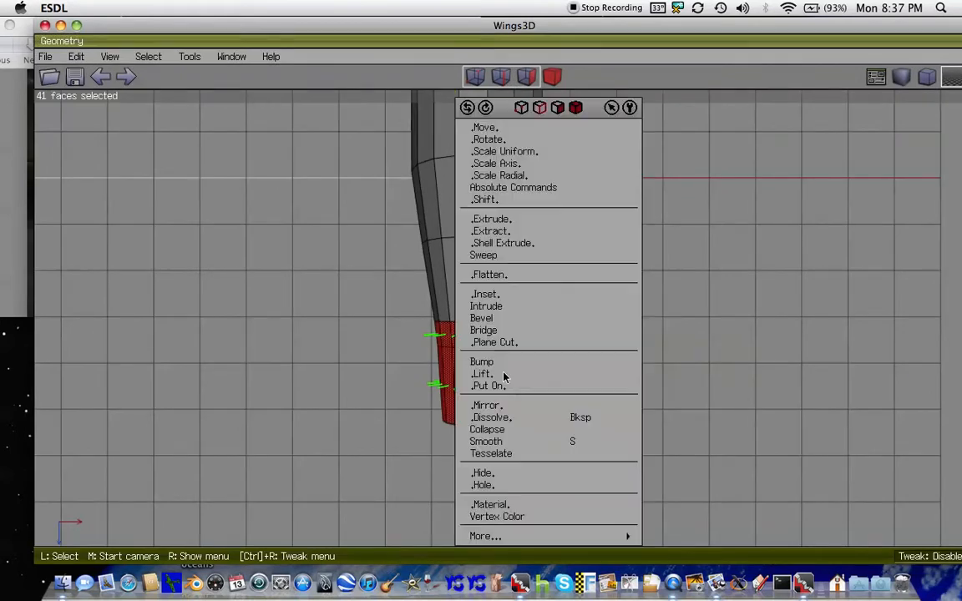
click(513, 505)
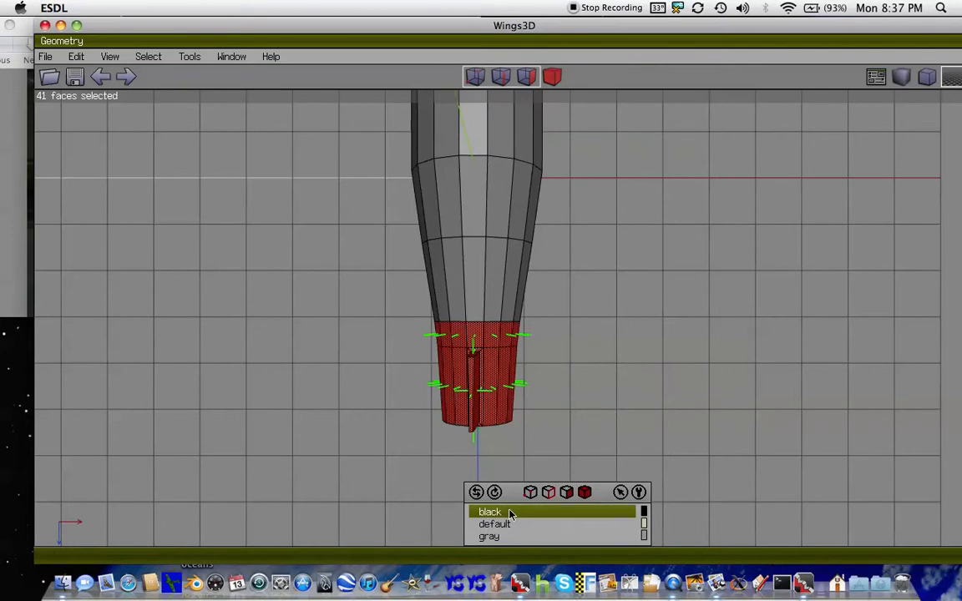
click(511, 513)
key(space)
scroll(679, 318, down, 5)
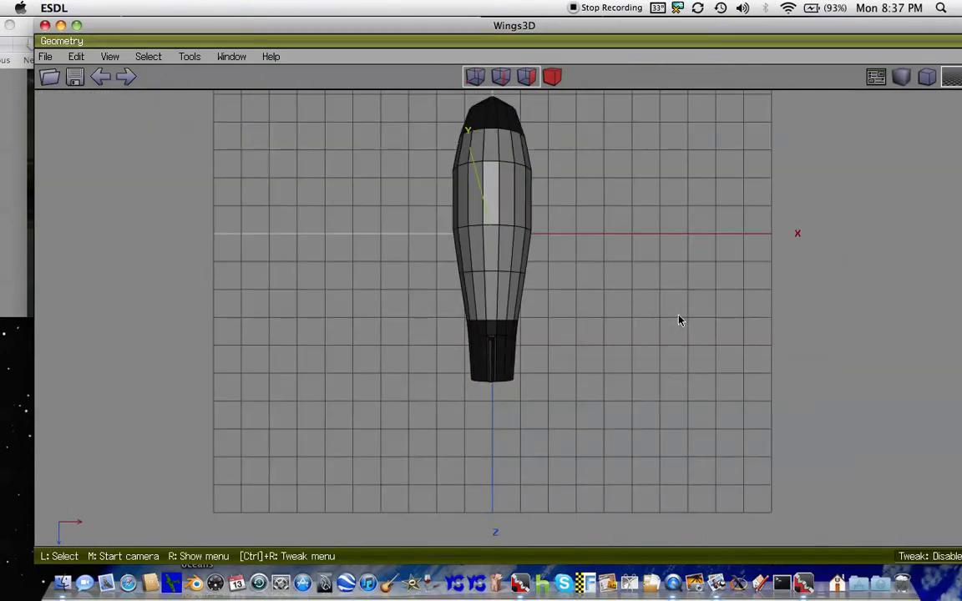
key(r)
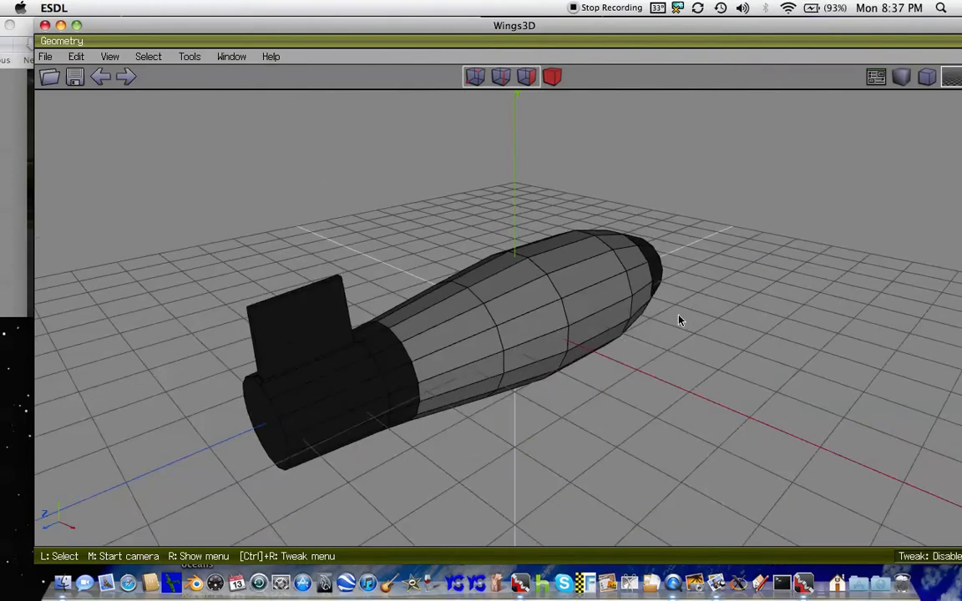
Save the model under the name tzar bomb in the 3d projects folder
click(46, 57)
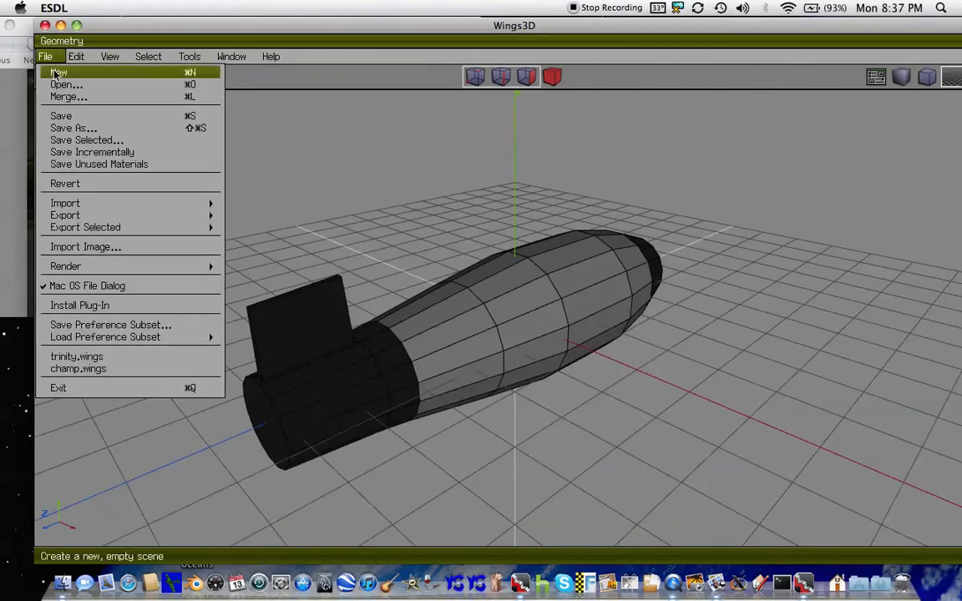
click(87, 130)
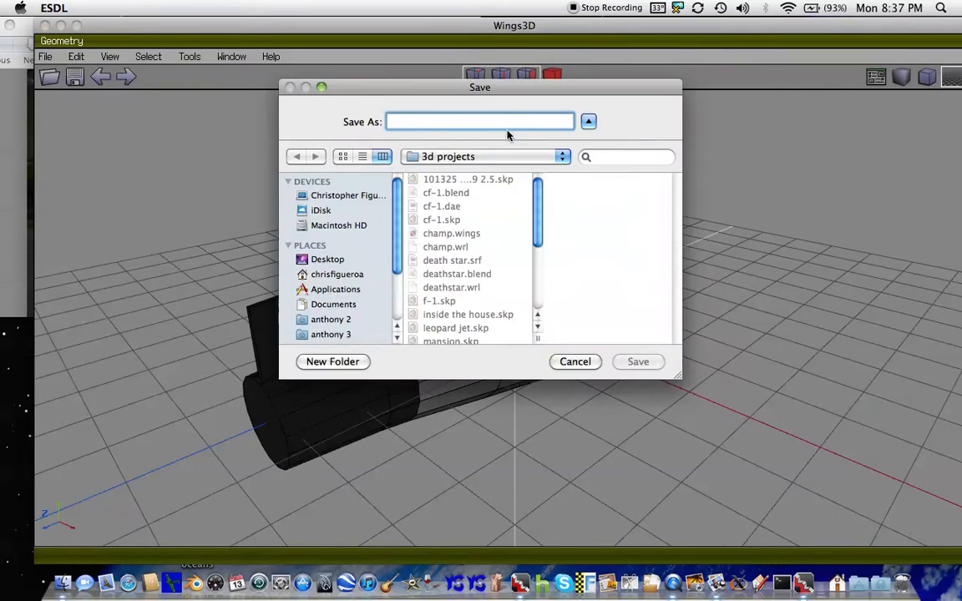
text(tzar bomb)
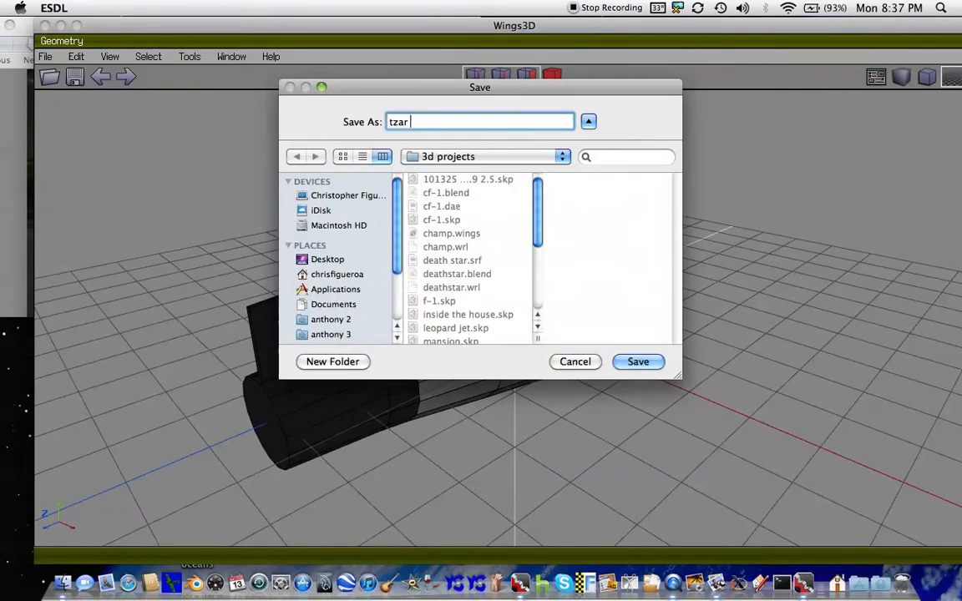
click(644, 363)
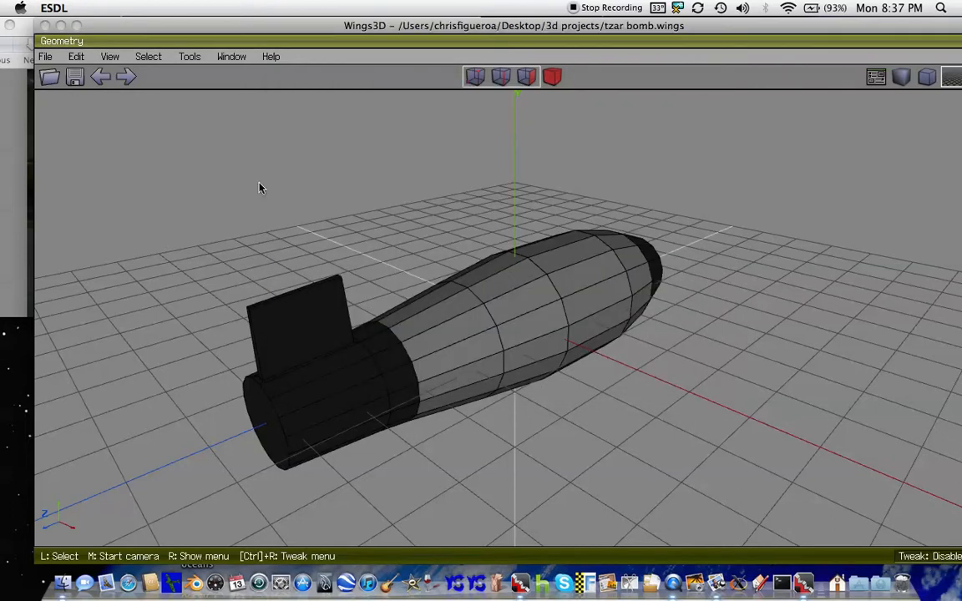
Close the modelling window and the reference photo to return to the desktop
click(45, 26)
drag(45, 28, 141, 47)
click(73, 44)
click(584, 199)
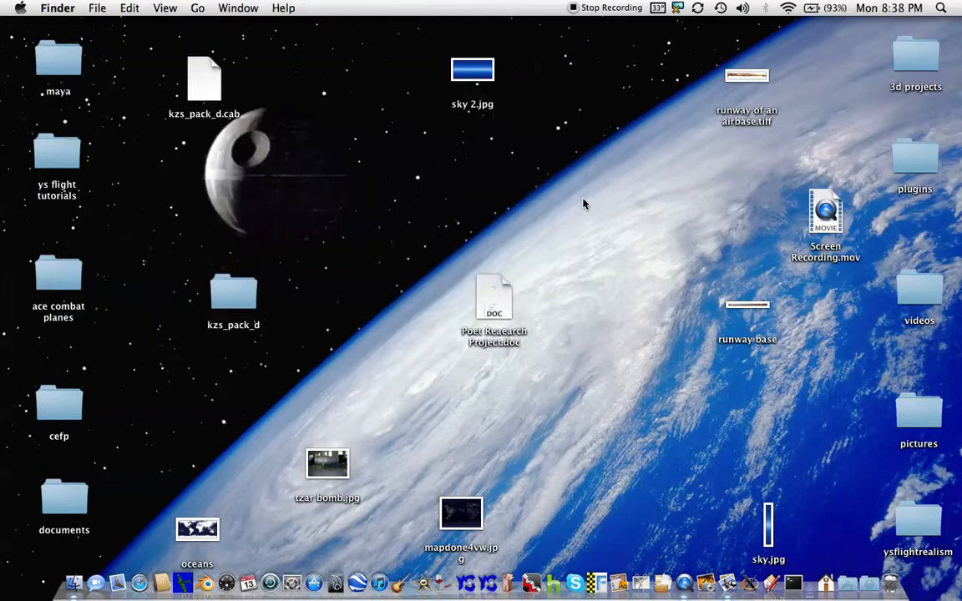
Open the 3d projects folder on the desktop and reopen tzar bomb.wings in Wings3D
click(913, 56)
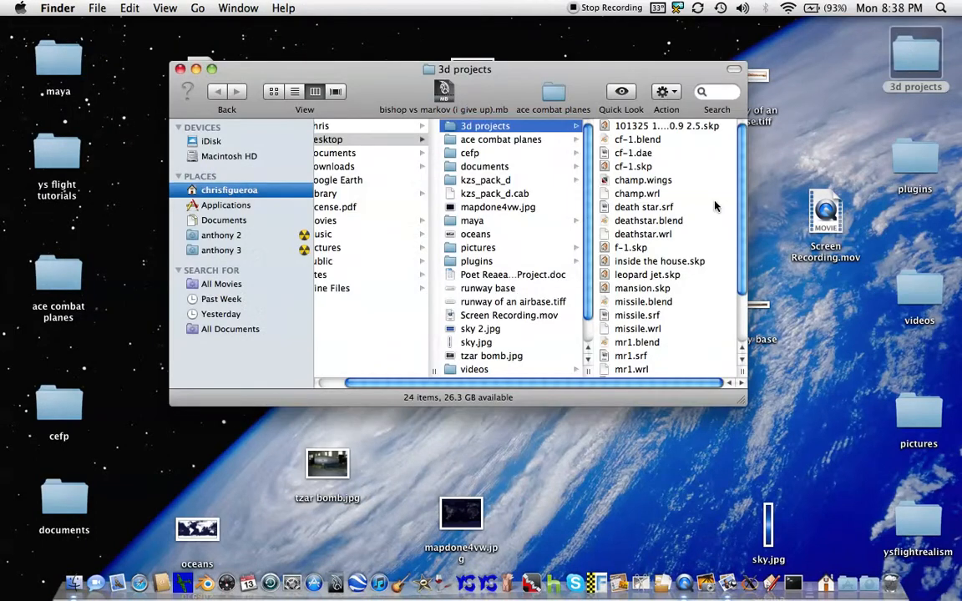
scroll(715, 206, down, 3)
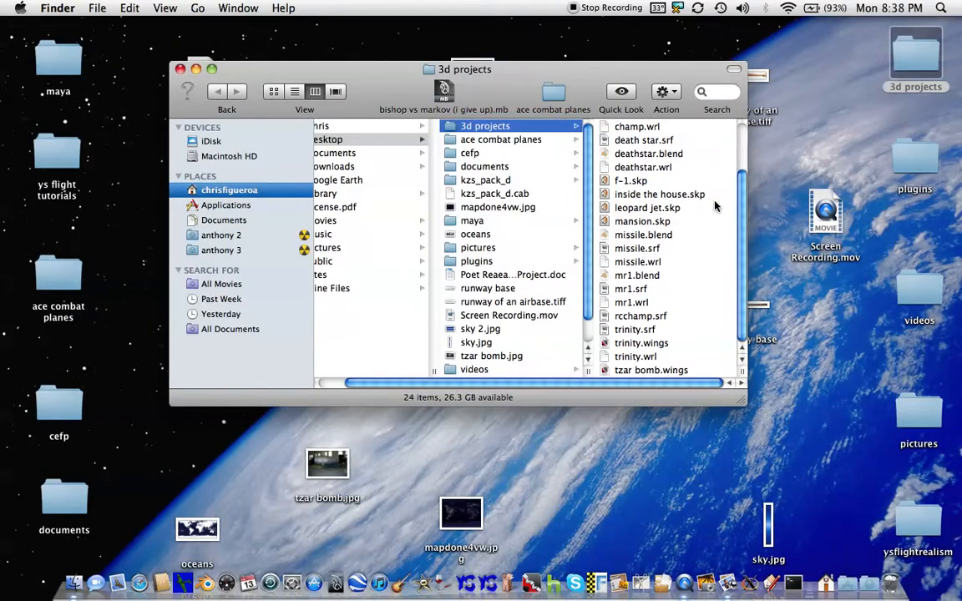
click(633, 374)
double_click(485, 370)
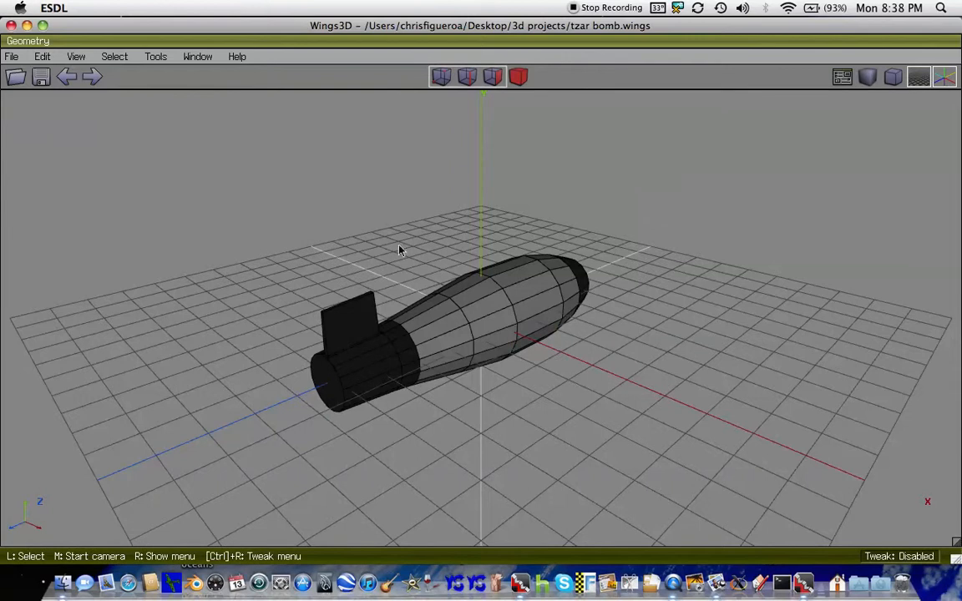
Select all faces of the bomb and export the selection as a VRML 2.0 file named tzar bomb in the 3d projects folder
drag(677, 449, 191, 201)
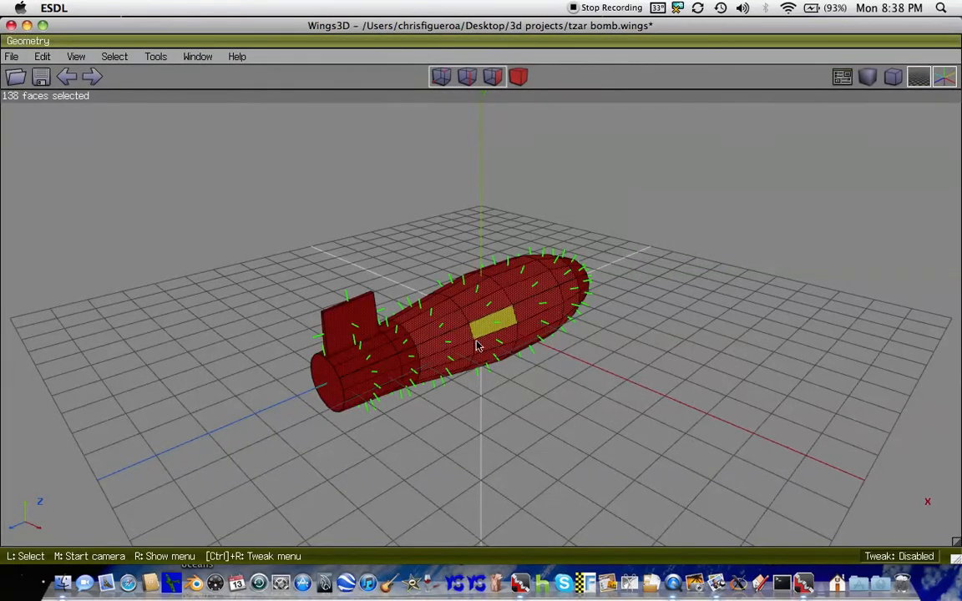
click(11, 57)
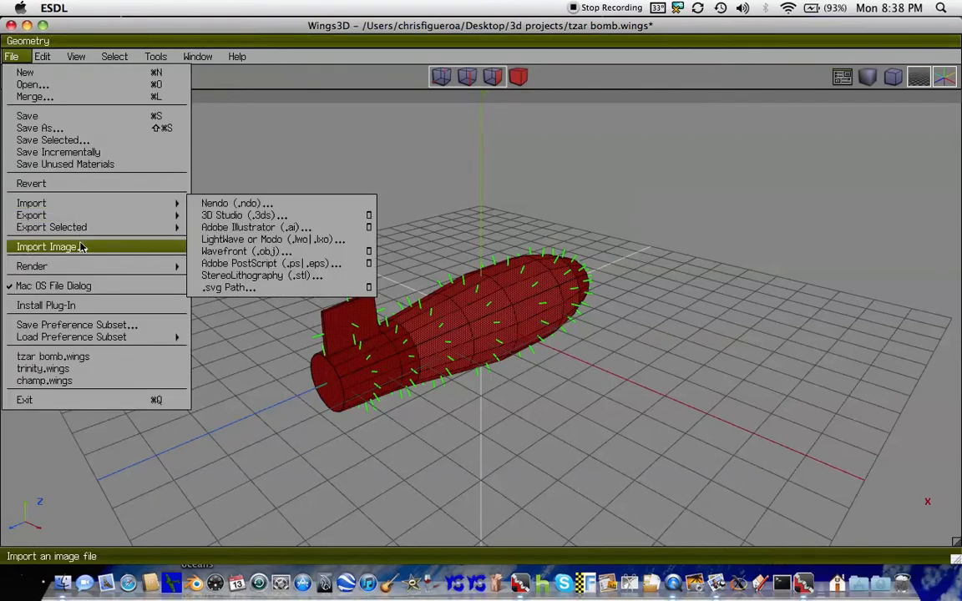
mouse_move(82, 234)
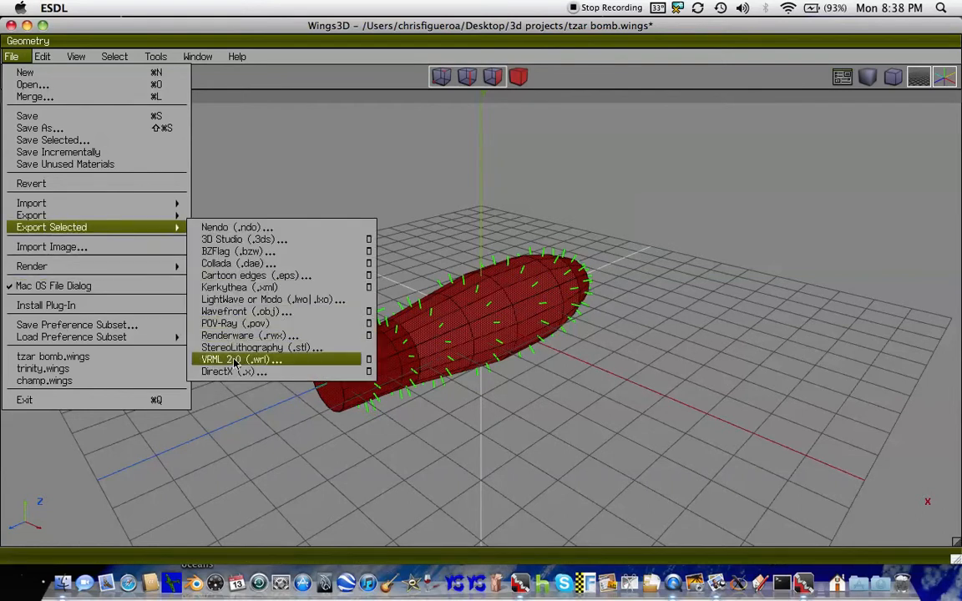
click(235, 362)
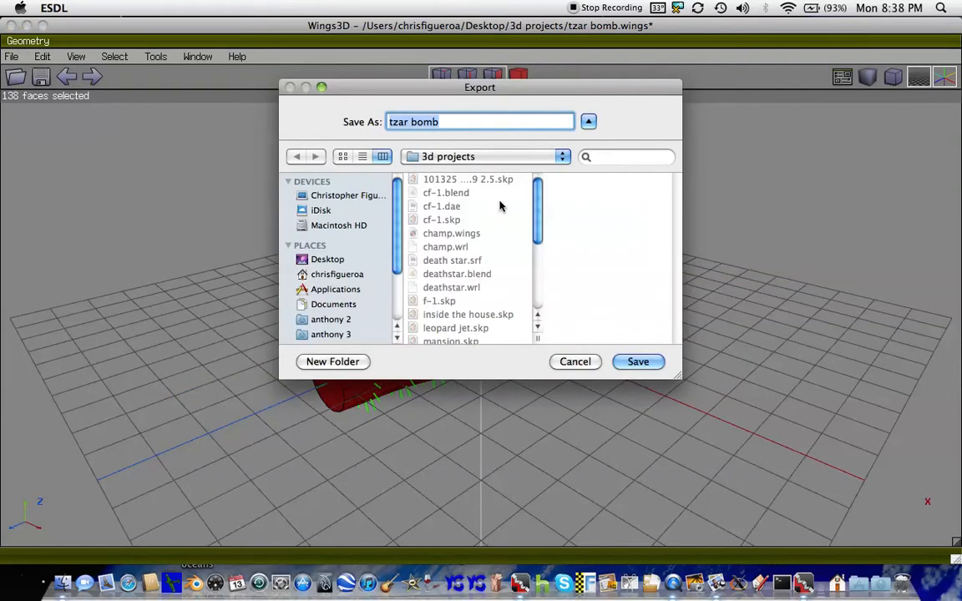
click(638, 362)
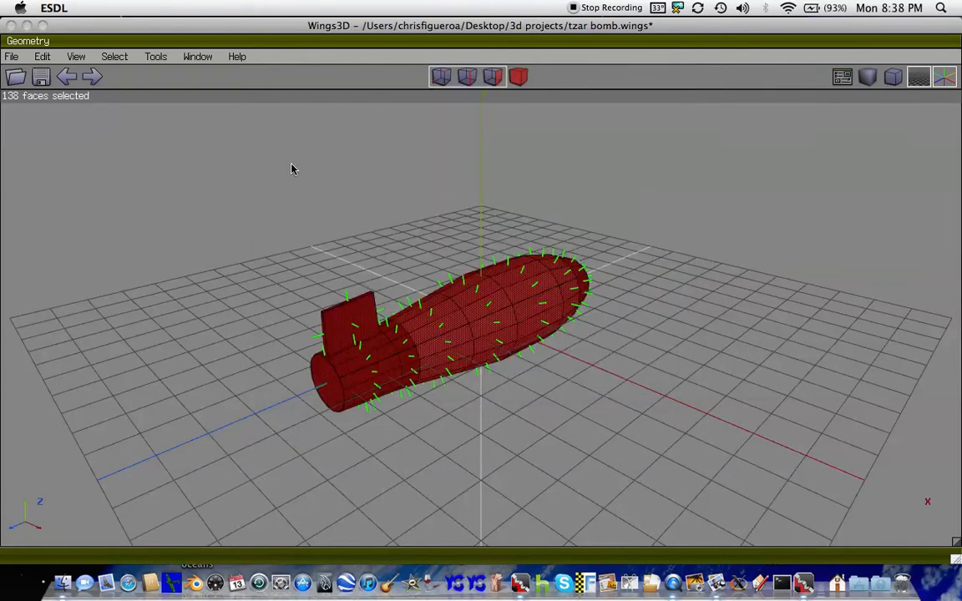
Quit Wings3D with the changes saved and move the backup file tzar bomb.wings~ from the 3d projects folder to the Trash
click(12, 26)
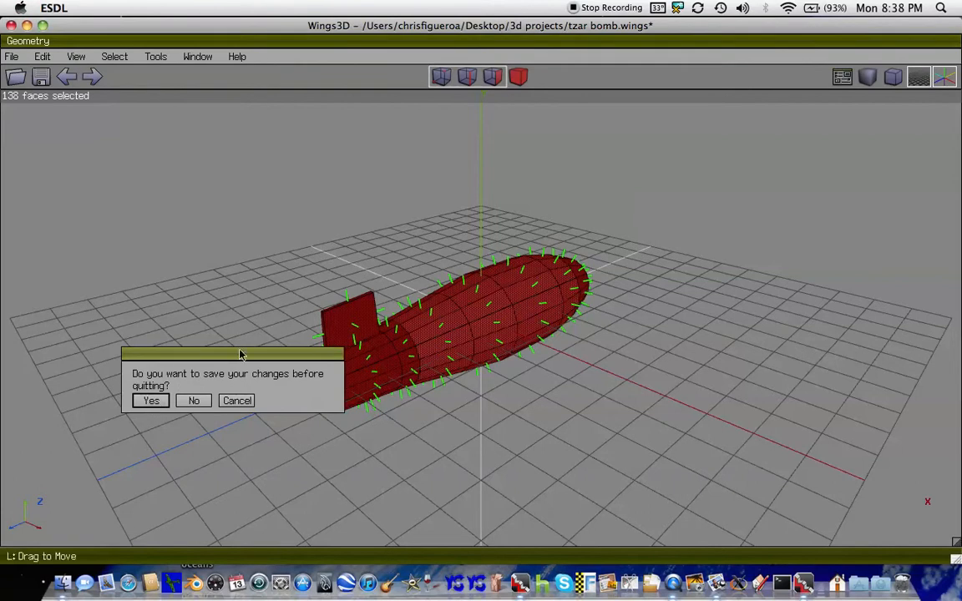
click(150, 402)
click(602, 288)
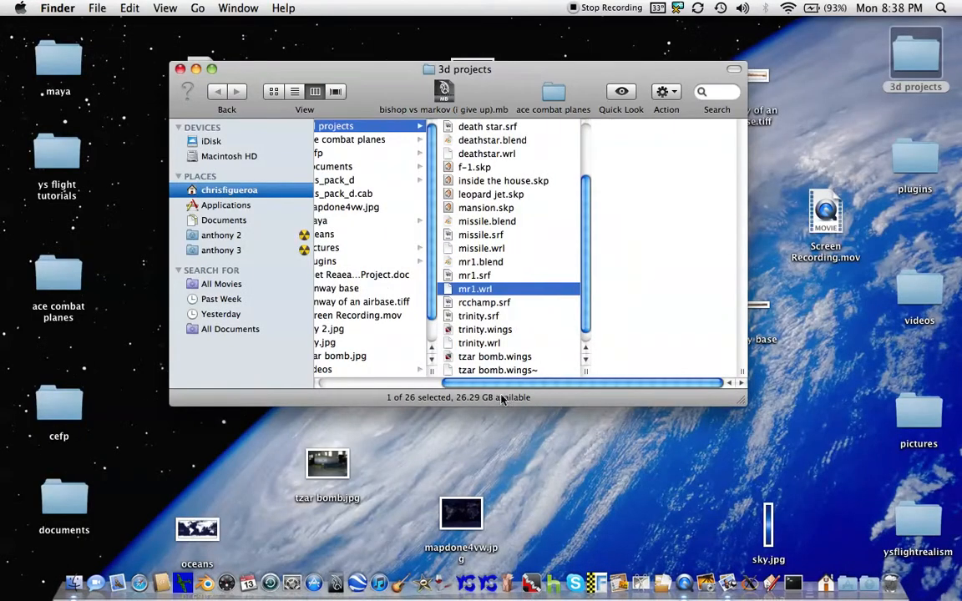
click(481, 372)
drag(481, 372, 872, 576)
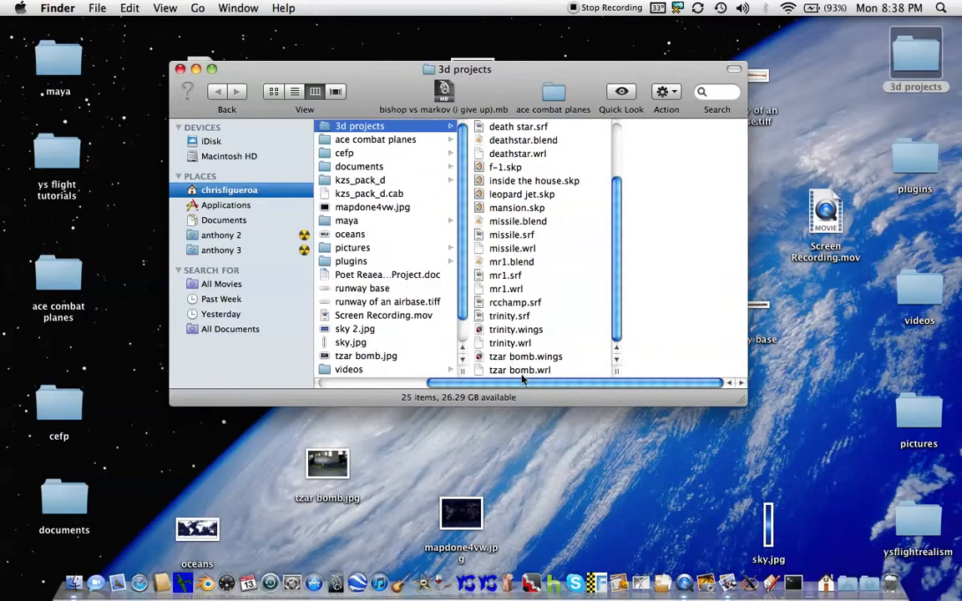
Select tzar bomb.wrl, launch YS VRML 2.0 Viewer and ignore its debug assertion error
click(493, 369)
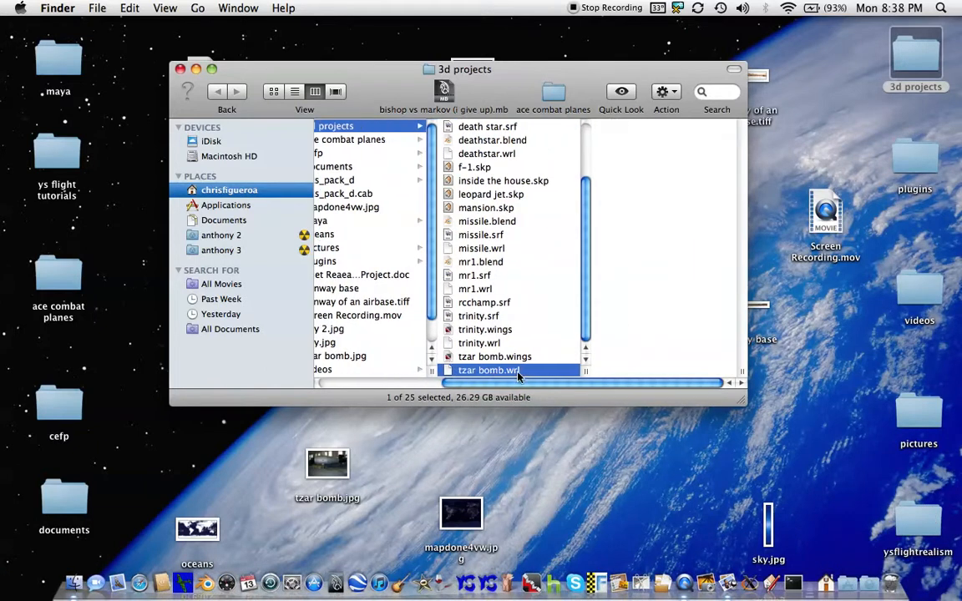
click(465, 578)
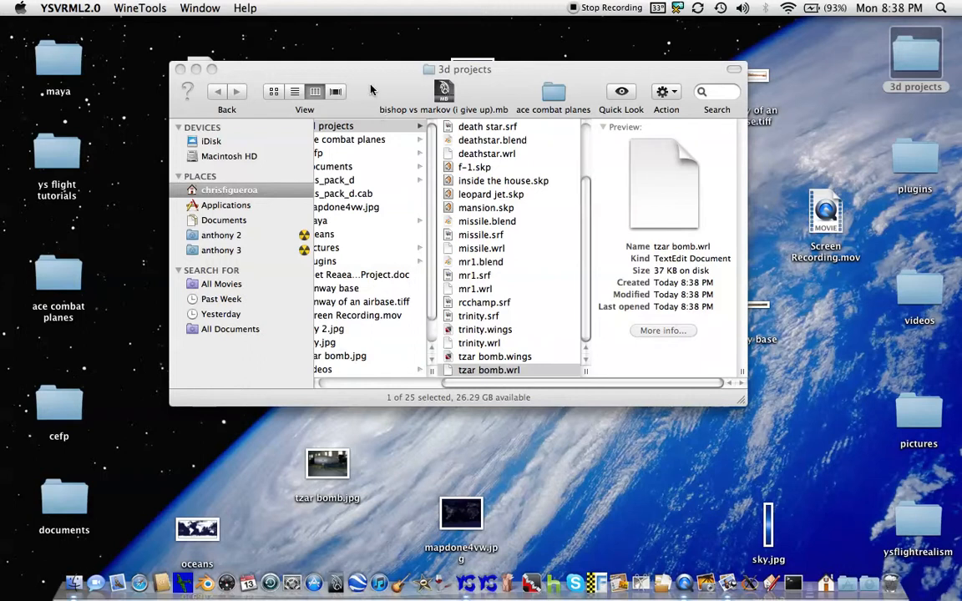
mouse_move(371, 85)
mouse_down()
mouse_move(345, 74)
mouse_move(372, 93)
mouse_up()
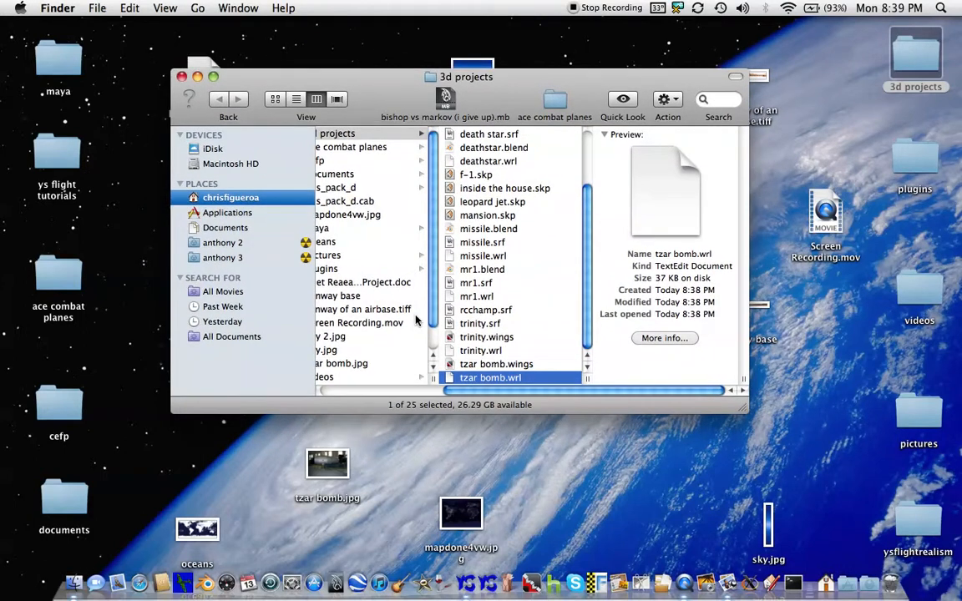
click(460, 590)
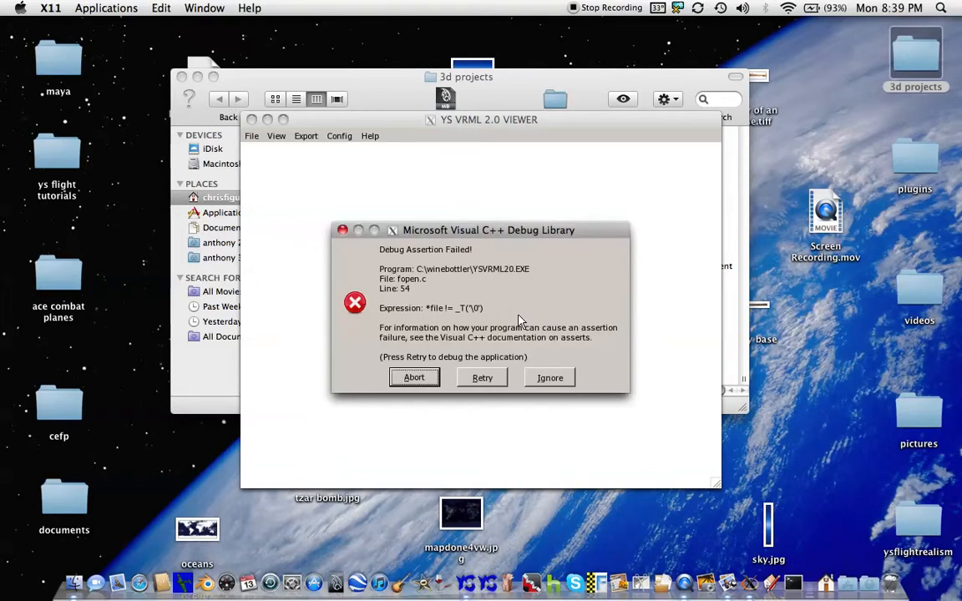
click(551, 378)
Open tzar bomb.wrl from the 3d projects folder in the viewer
click(252, 137)
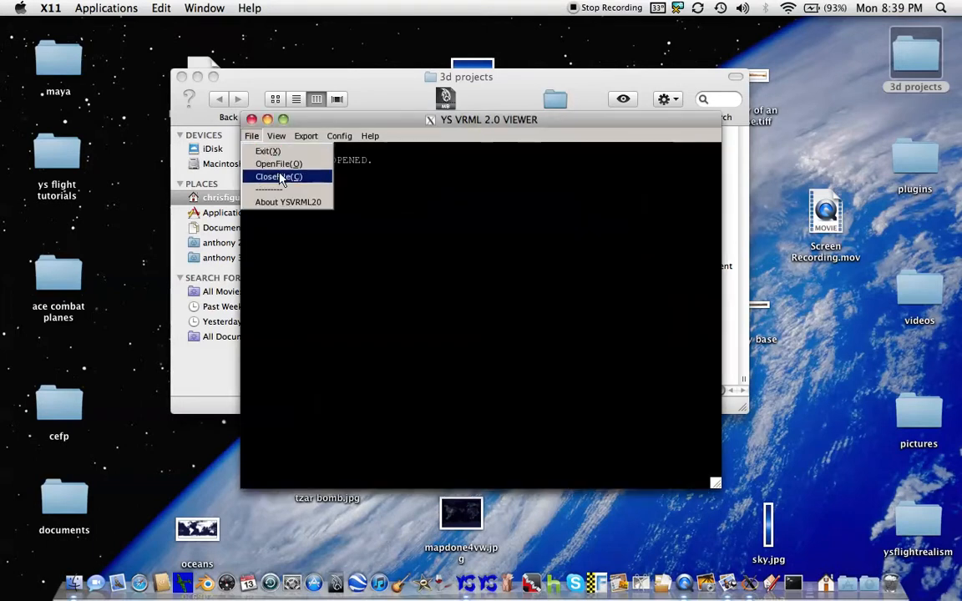
click(282, 161)
click(459, 154)
double_click(269, 213)
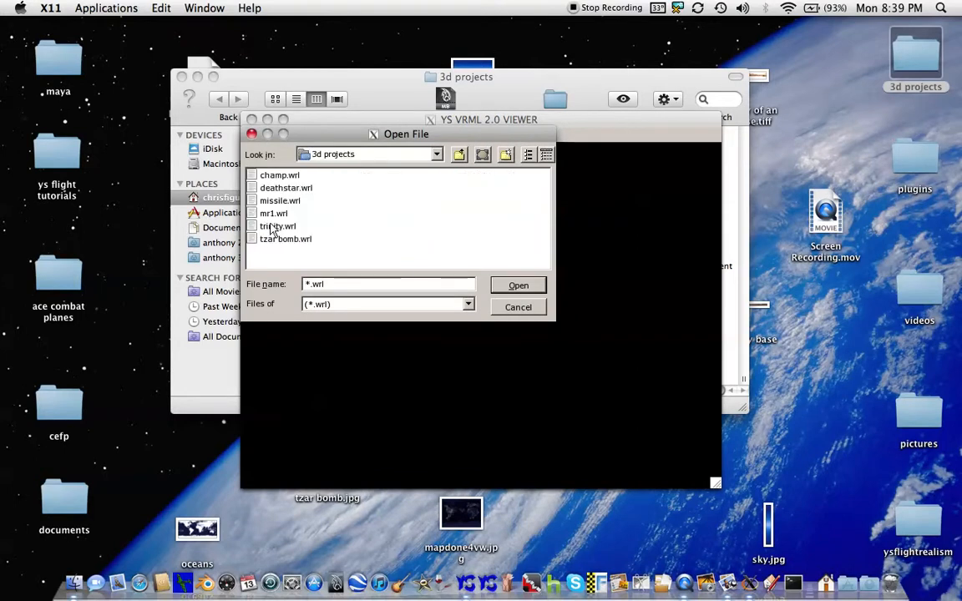
click(285, 239)
click(518, 286)
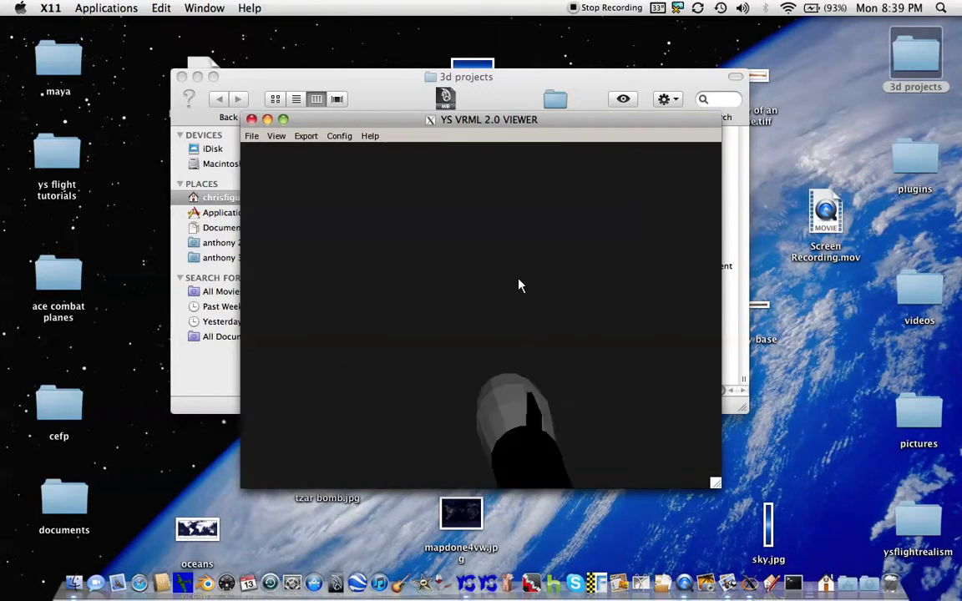
Export the bomb model as an SRF file named tzarbomb in the 3d projects folder
click(306, 136)
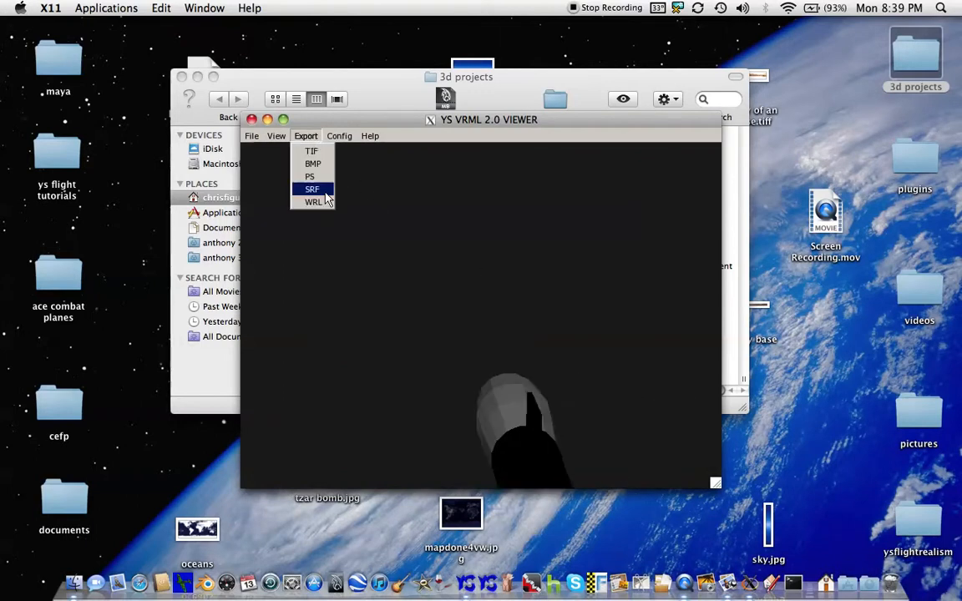
click(312, 189)
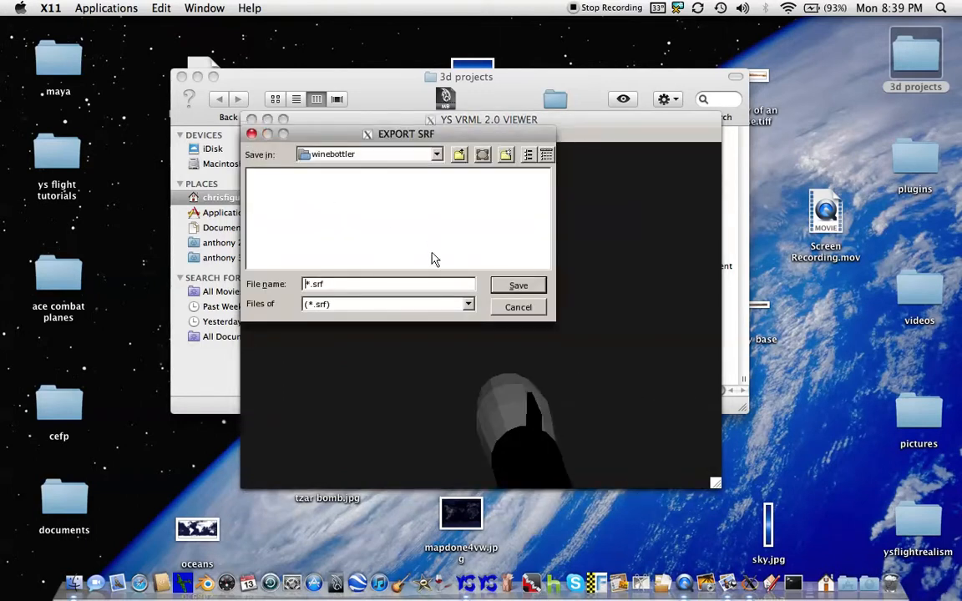
click(482, 155)
double_click(273, 217)
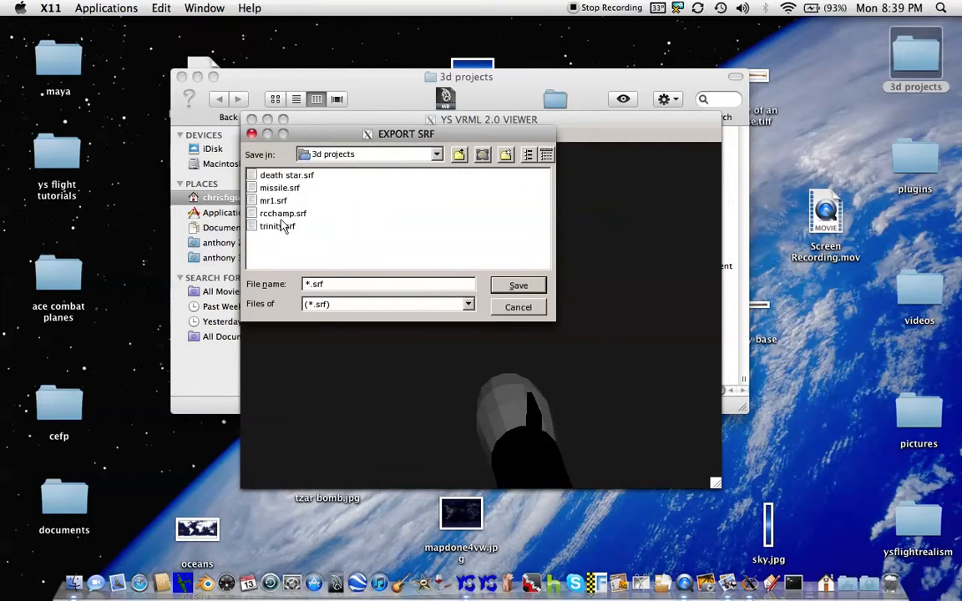
click(310, 286)
key(BackSpace)
text(tzar bomb)
click(535, 287)
Quit the VRML viewer and select tzarbomb.srf in the 3d projects folder
click(252, 121)
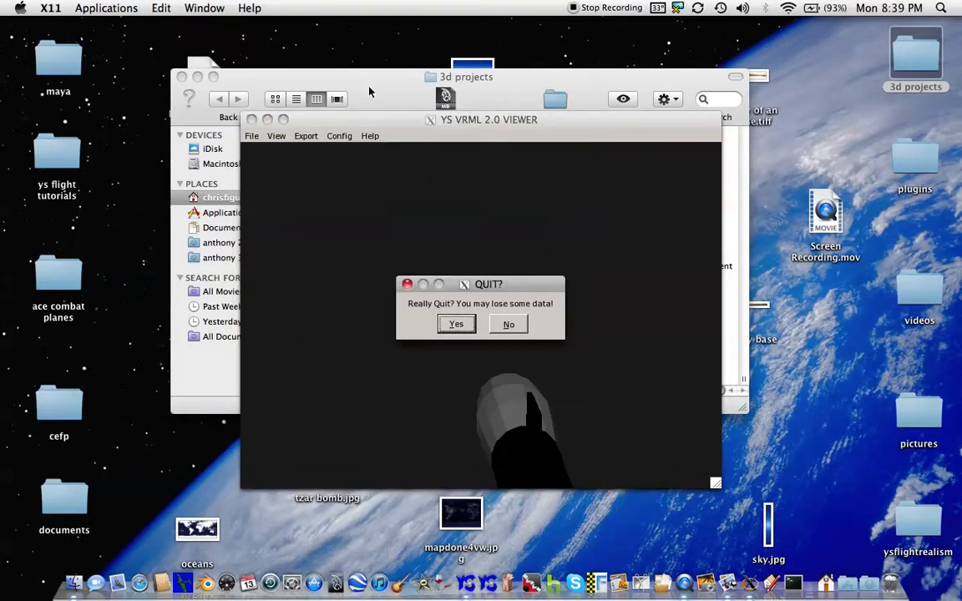
click(458, 324)
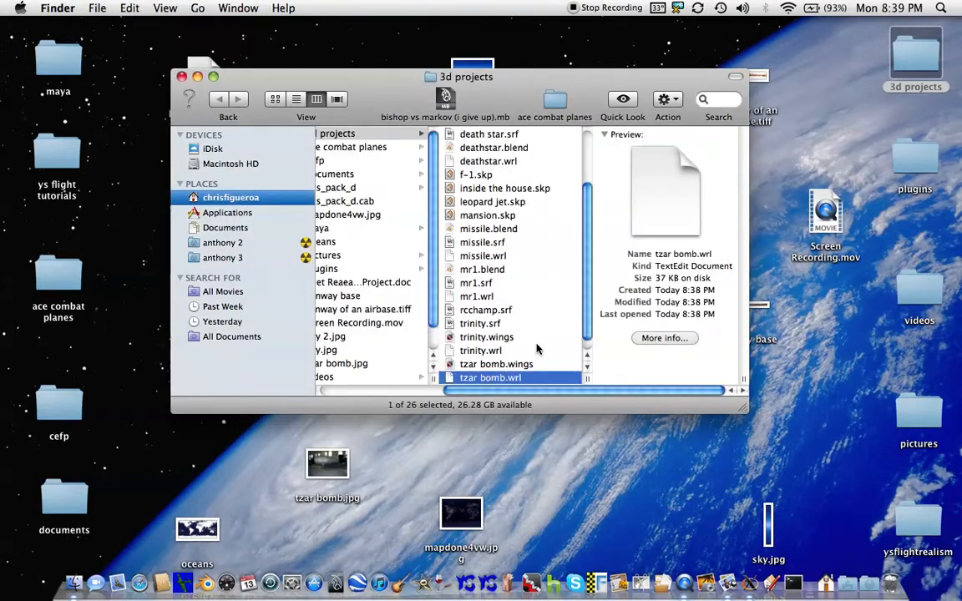
click(537, 379)
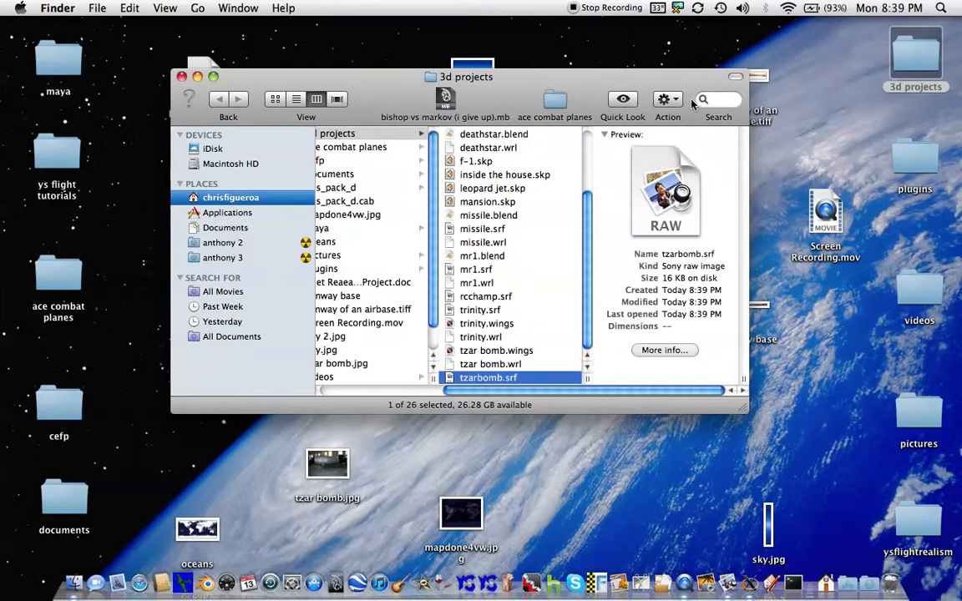
Open tzarbomb.srf with TextEdit, examine the end of its text and close the document
click(666, 99)
mouse_move(727, 146)
click(857, 168)
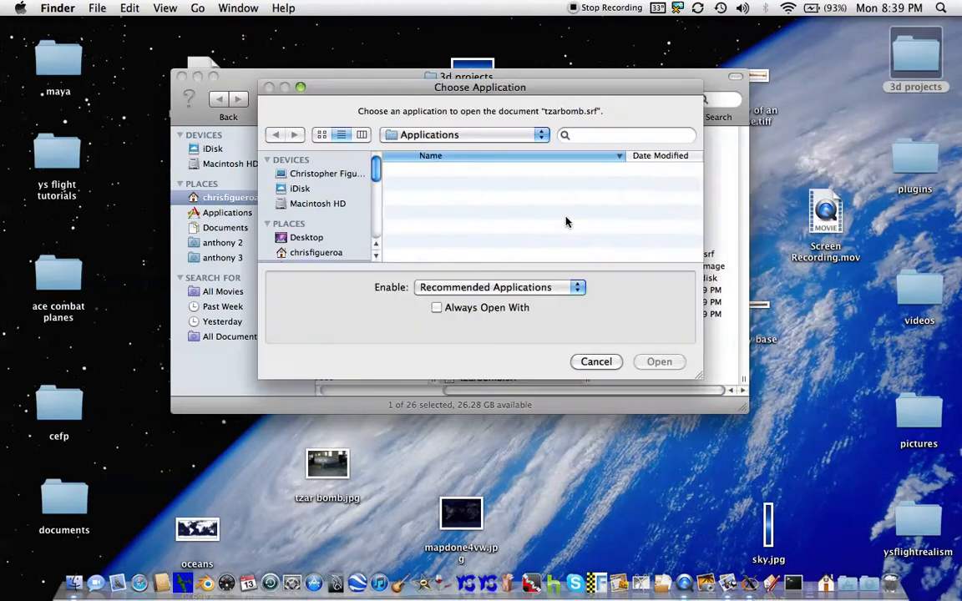
scroll(561, 222, down, 1)
click(558, 232)
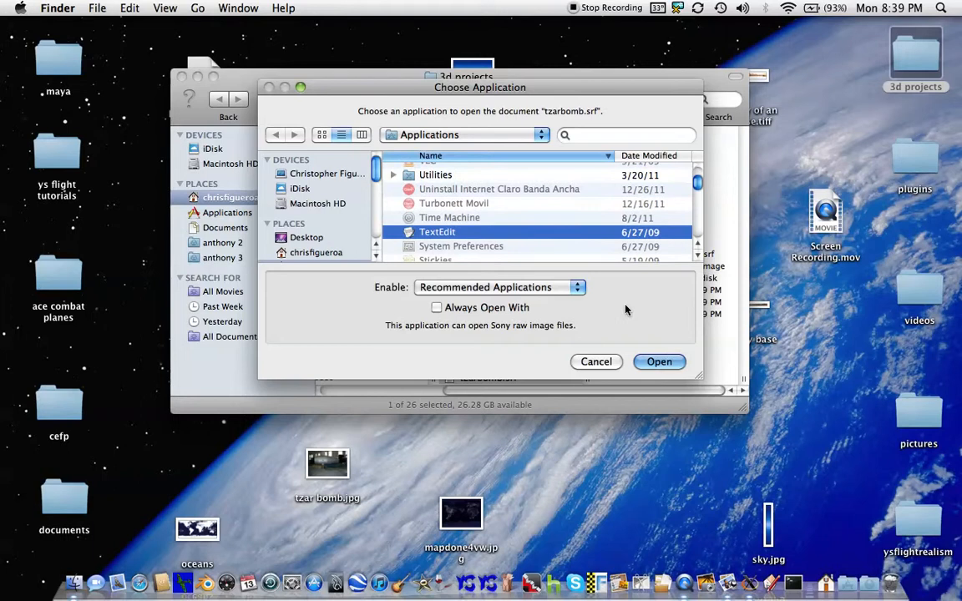
click(659, 361)
drag(451, 74, 461, 342)
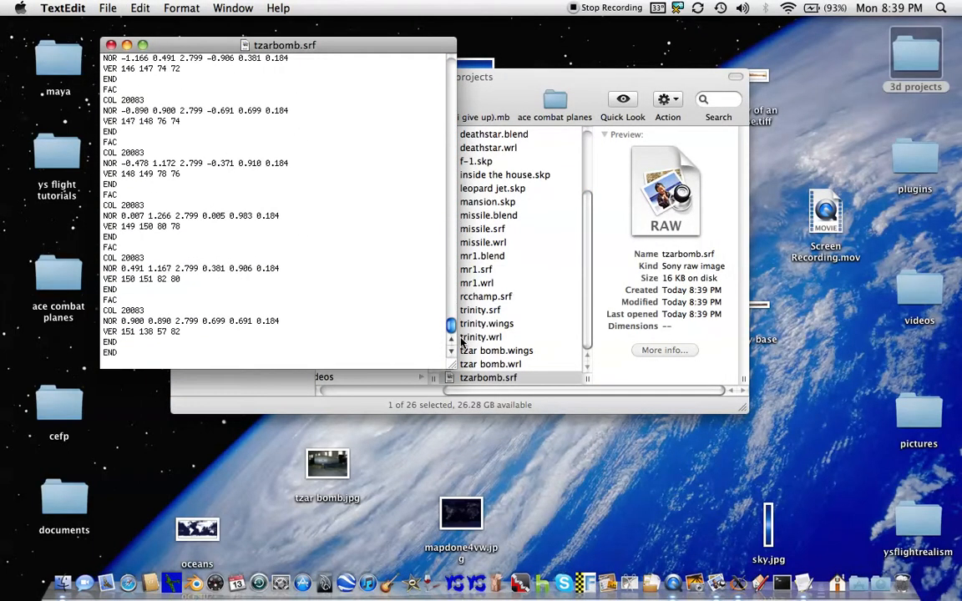
click(111, 45)
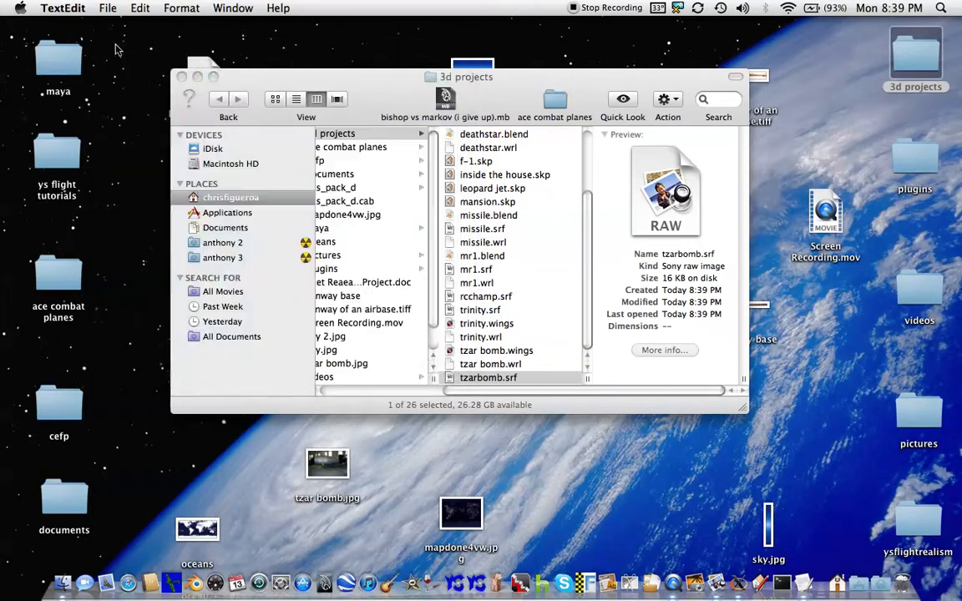
click(398, 101)
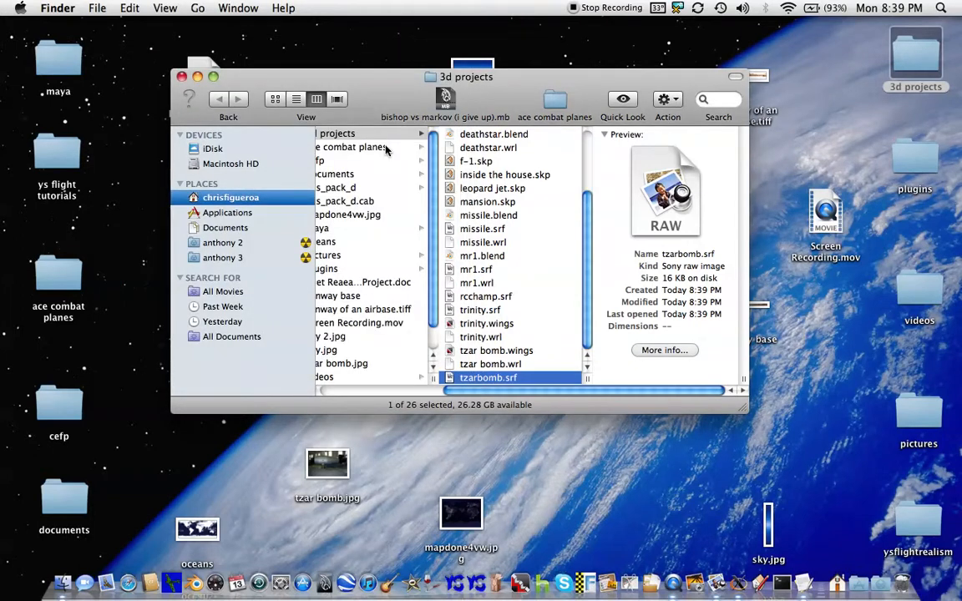
drag(310, 80, 335, 108)
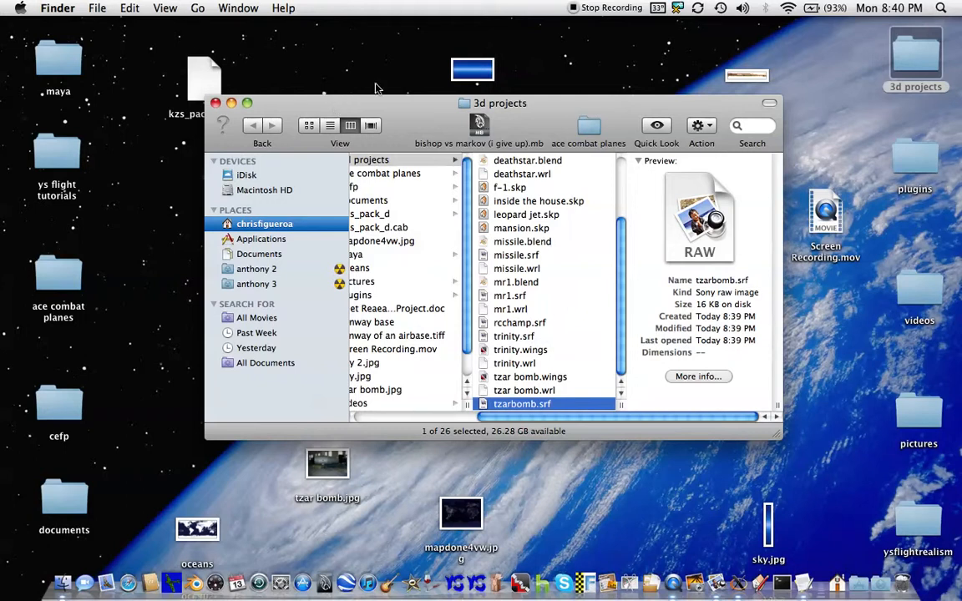
Reopen tzarbomb.srf with TextEdit, review the face entries near the end of the file, and close it
click(702, 126)
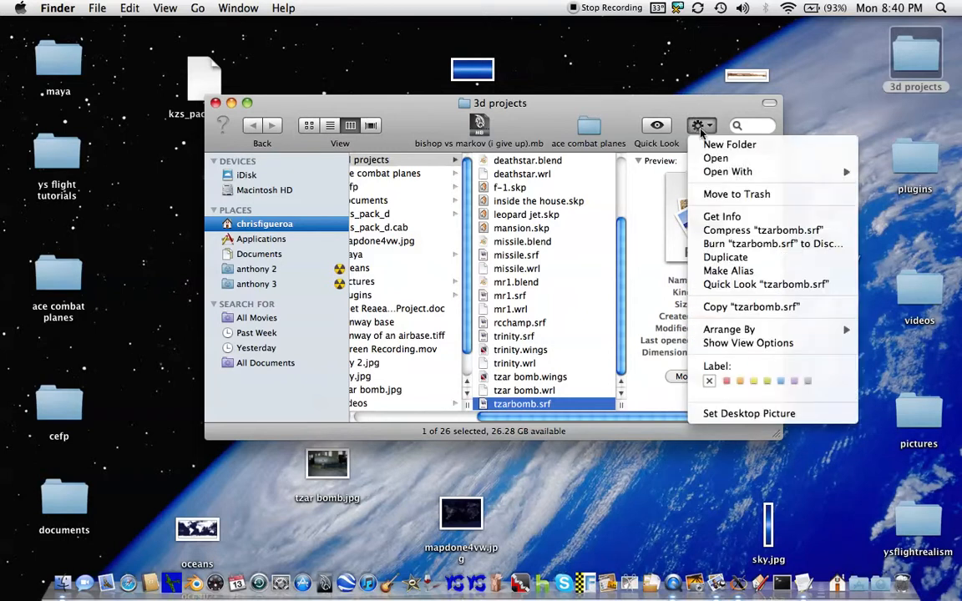
mouse_move(718, 171)
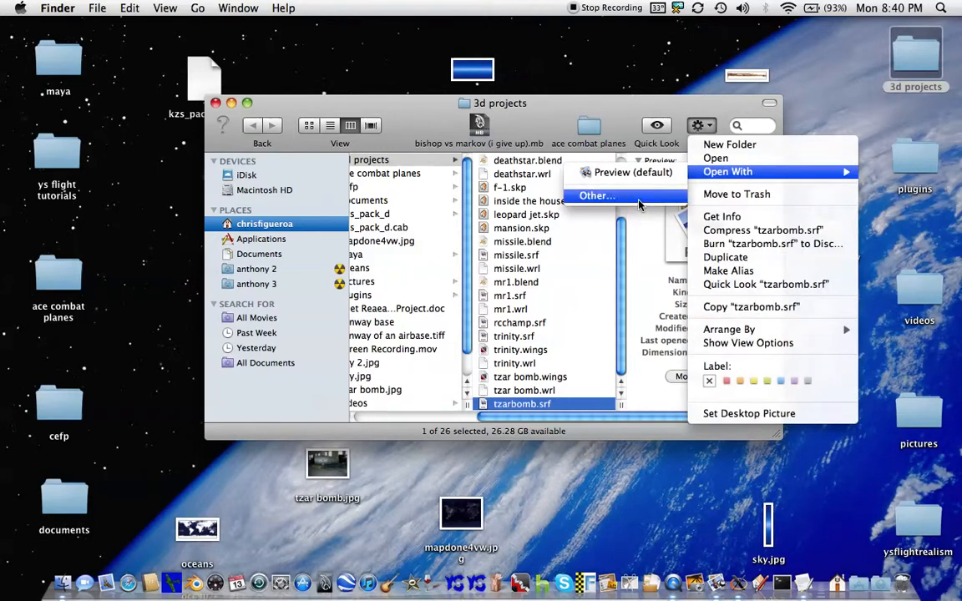
click(594, 195)
scroll(490, 226, down, 3)
scroll(490, 237, down, 2)
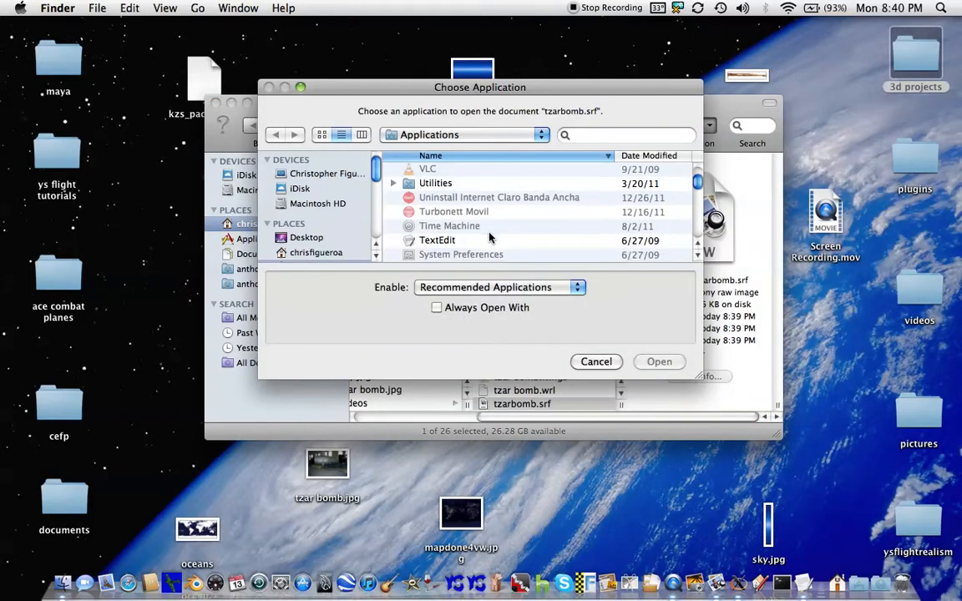
click(490, 237)
click(659, 361)
drag(449, 74, 434, 324)
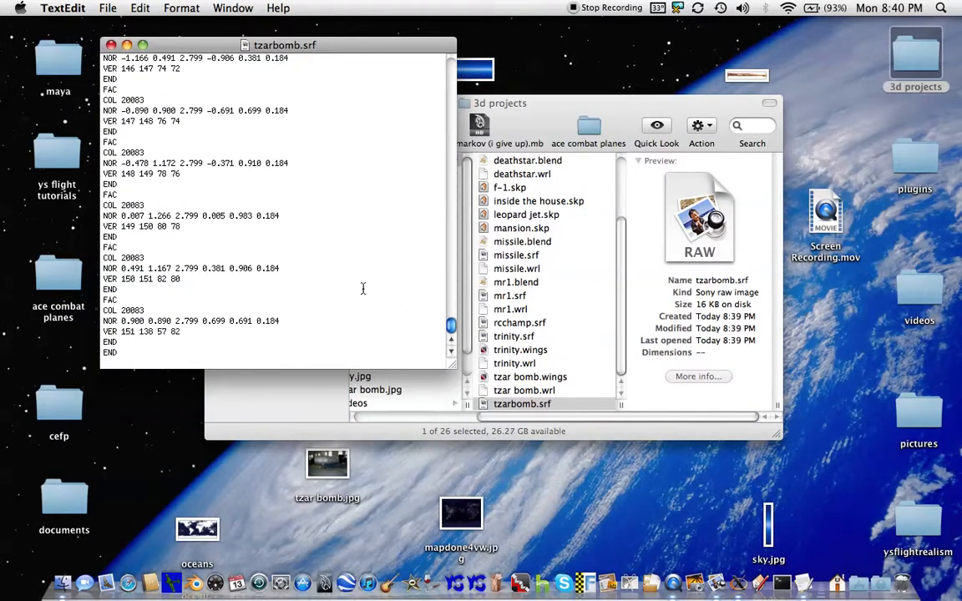
scroll(364, 288, up, 5)
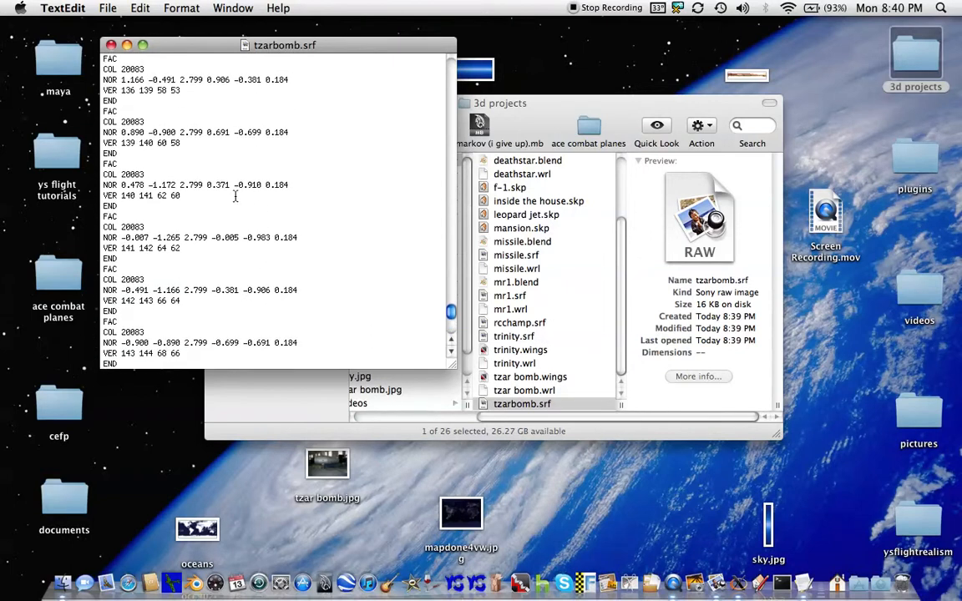
click(111, 45)
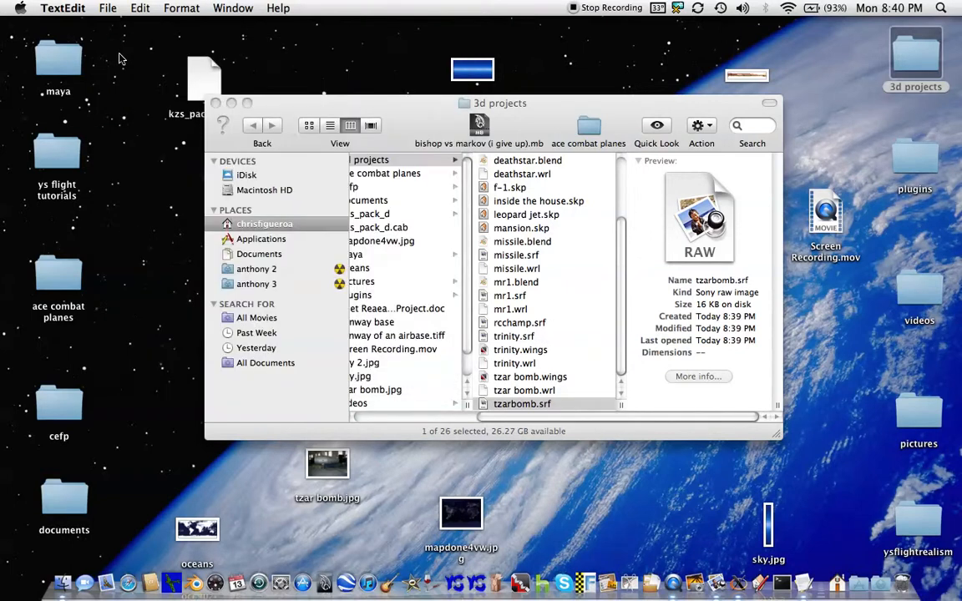
drag(410, 126, 398, 119)
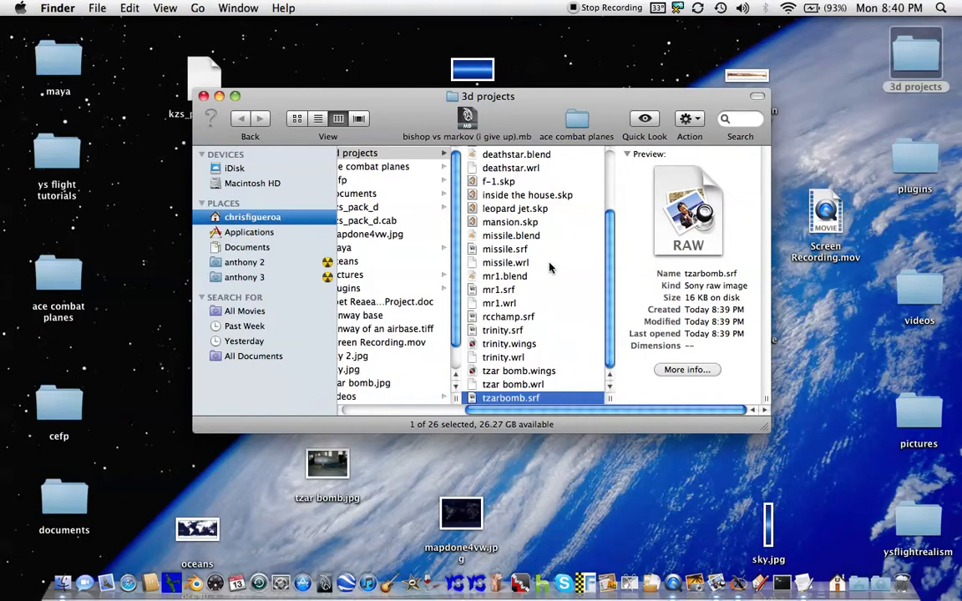
scroll(554, 266, up, 4)
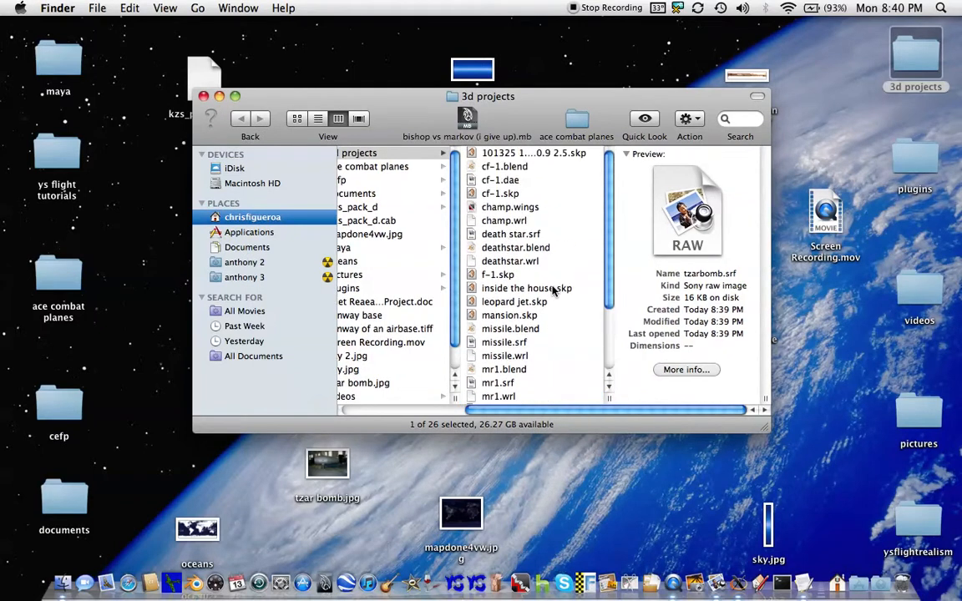
scroll(553, 291, down, 3)
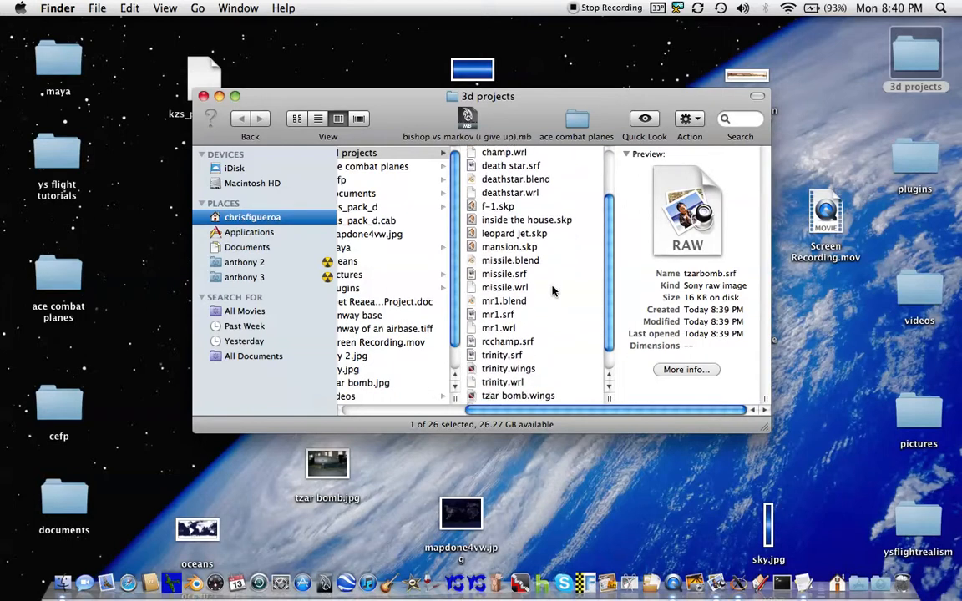
scroll(553, 291, down, 1)
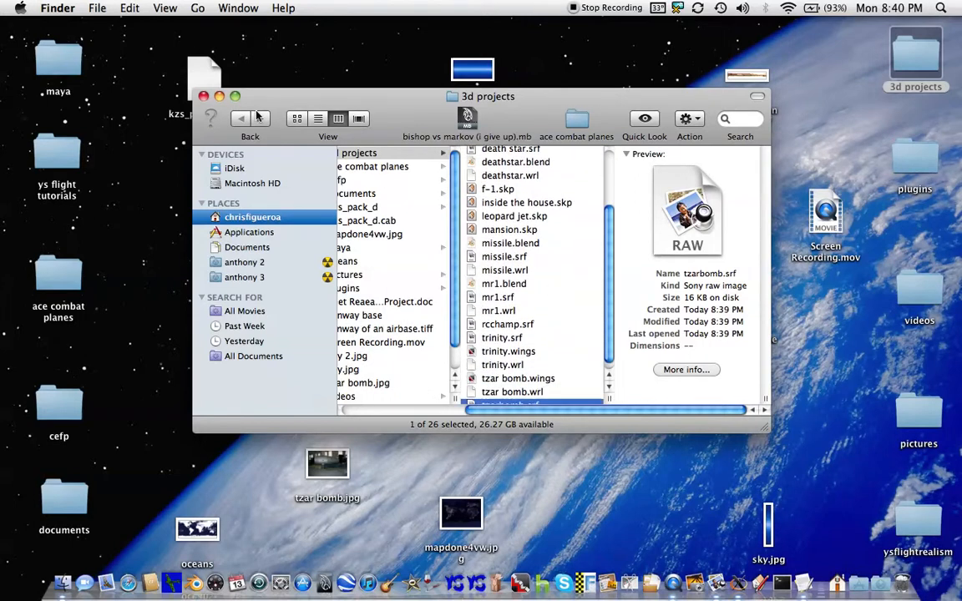
scroll(551, 280, down, 1)
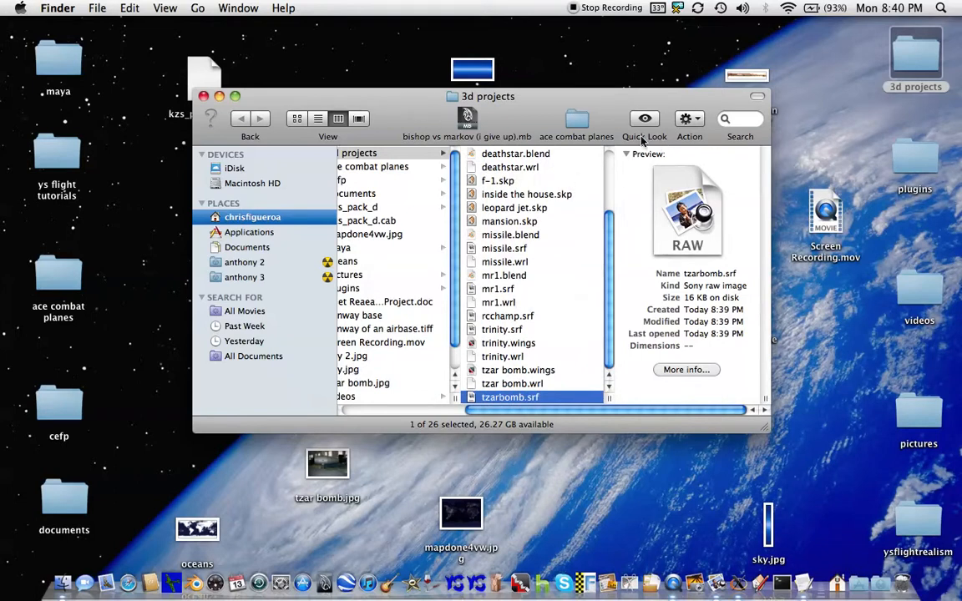
click(686, 118)
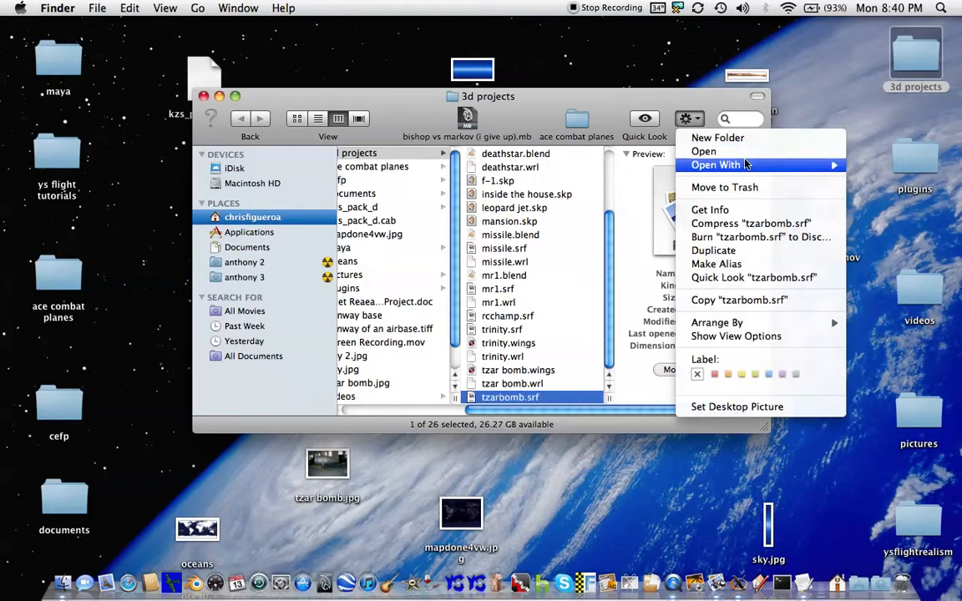
click(621, 110)
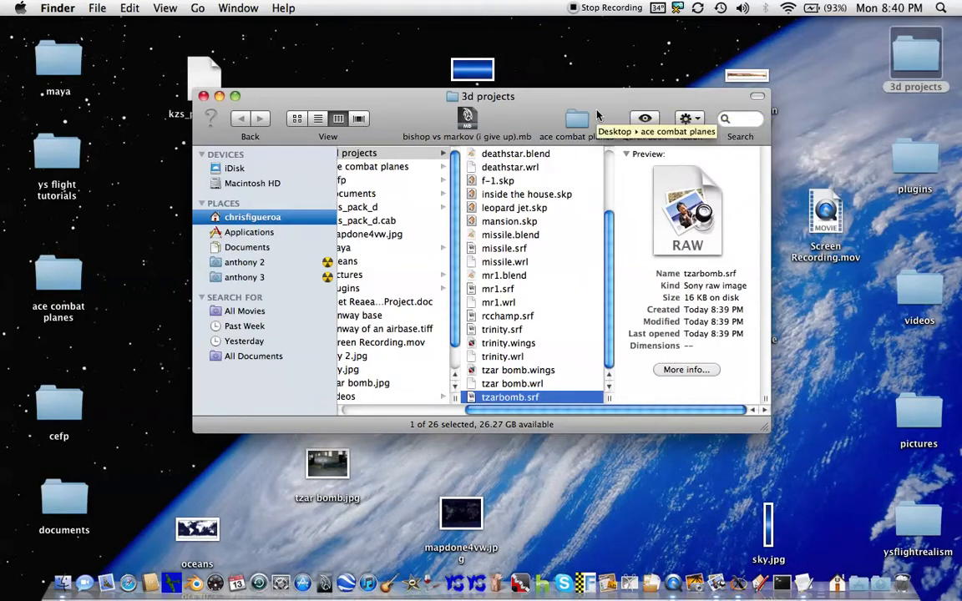
Copy tzarbomb.srf from the 3d projects folder, close that folder, and paste the file onto an empty spot of the desktop
click(129, 8)
click(143, 72)
click(203, 96)
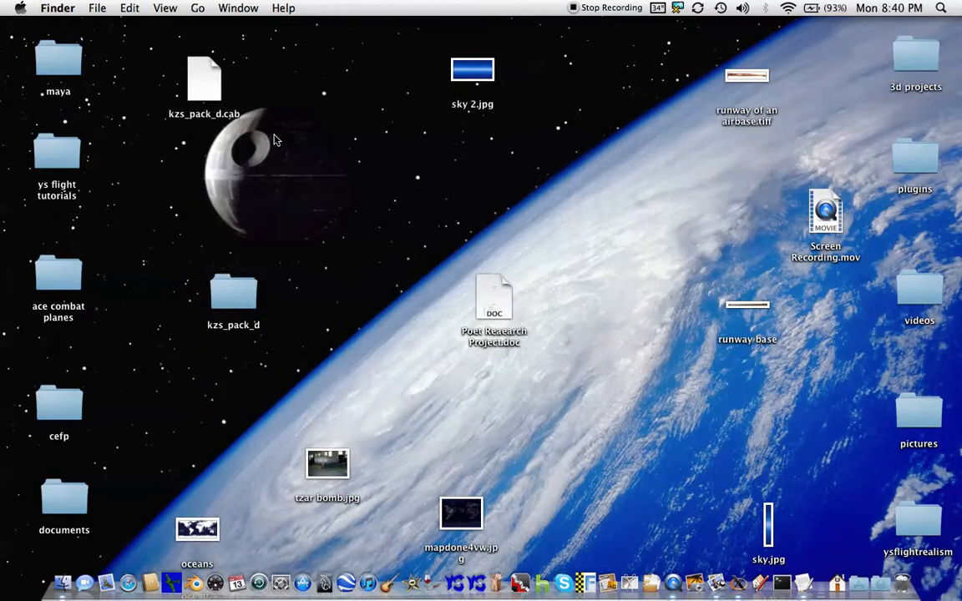
click(130, 7)
click(135, 89)
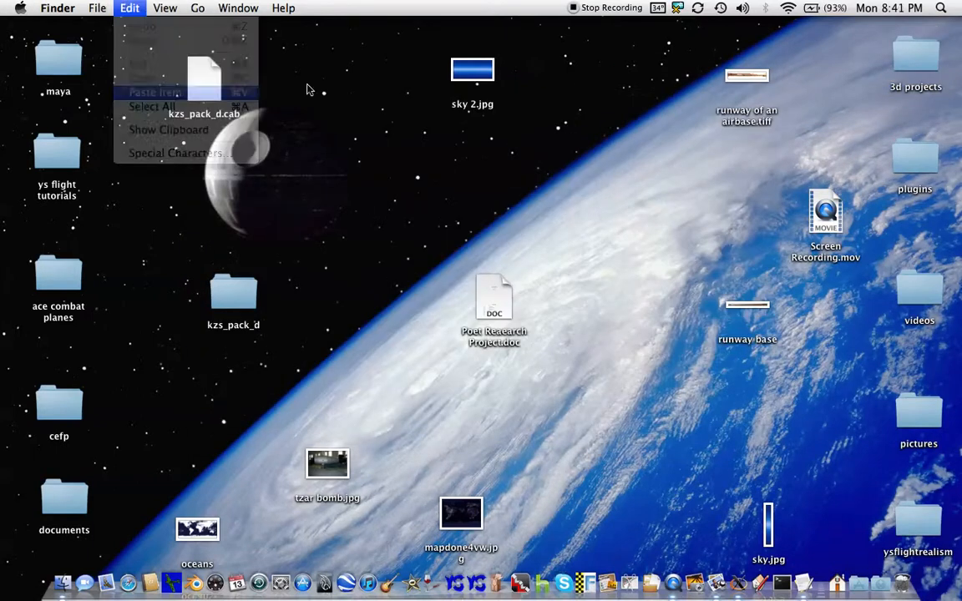
drag(726, 227, 477, 205)
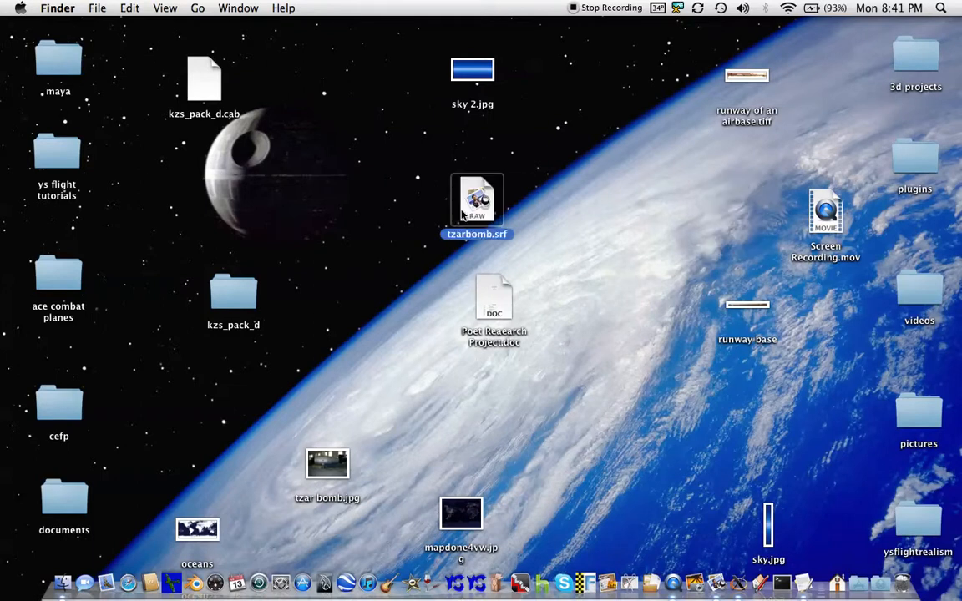
Paste two more copies of tzarbomb.srf onto the desktop
click(127, 7)
click(137, 92)
click(130, 7)
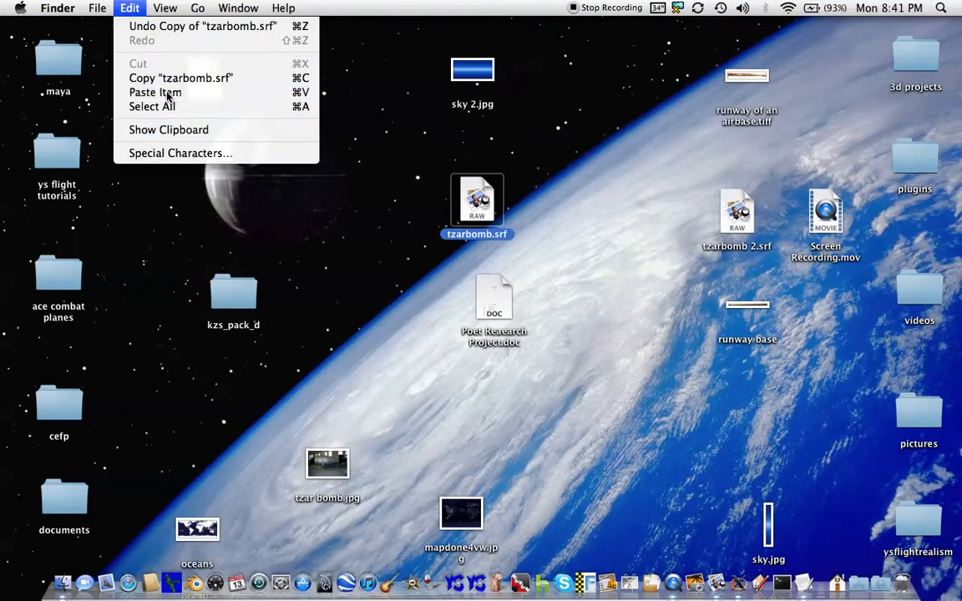
click(137, 91)
Place the newest copy beside tzarbomb.srf on the desktop and rename it tzarbomb_coll.srf
drag(649, 52, 615, 198)
key(Return)
key(Right)
key(BackSpace)
key(BackSpace)
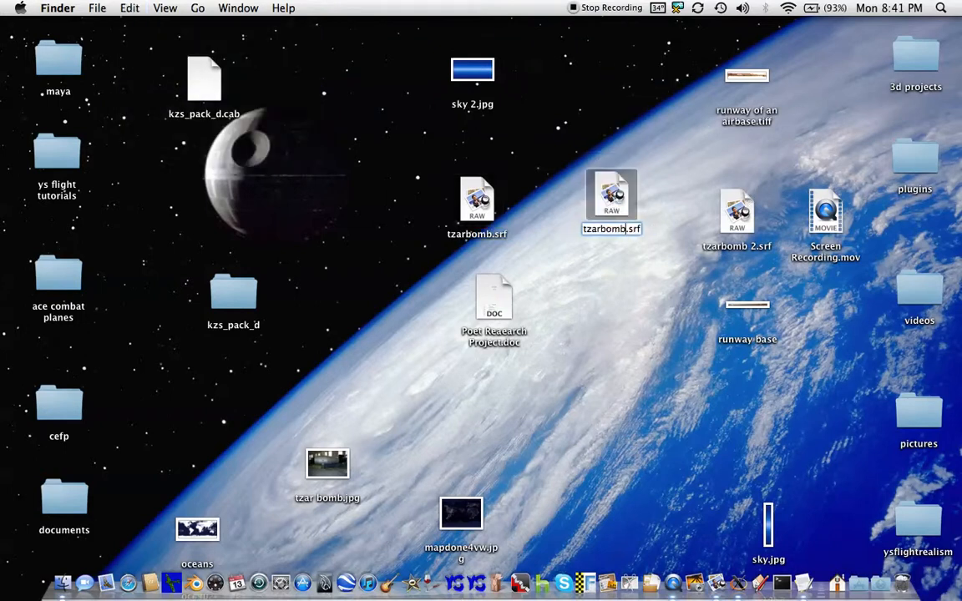
text(_c)
text(oll)
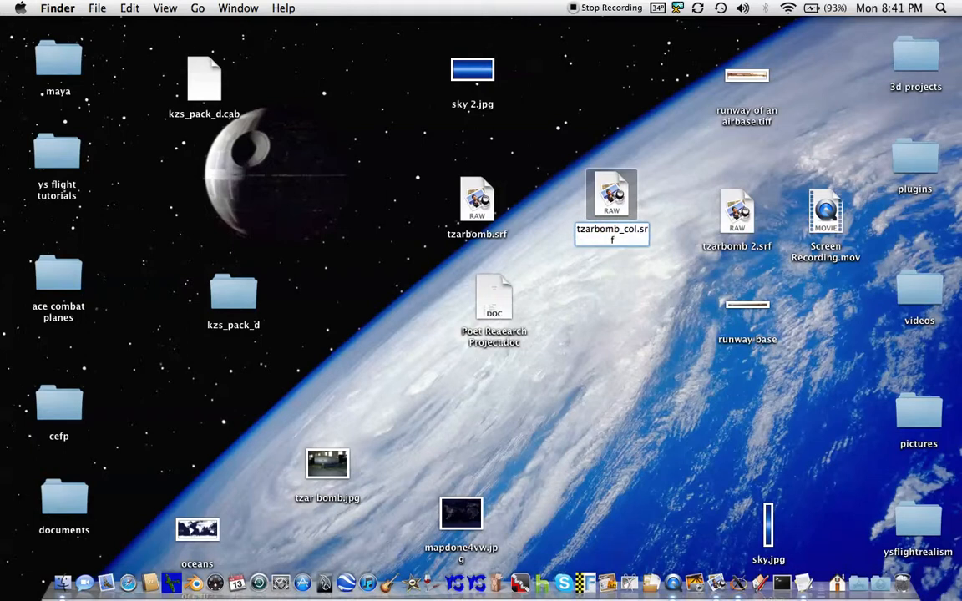
click(668, 201)
Place tzarbomb 2.srf near the other copies on the desktop and rename it tzarbomb_cock.srf
drag(724, 215, 594, 306)
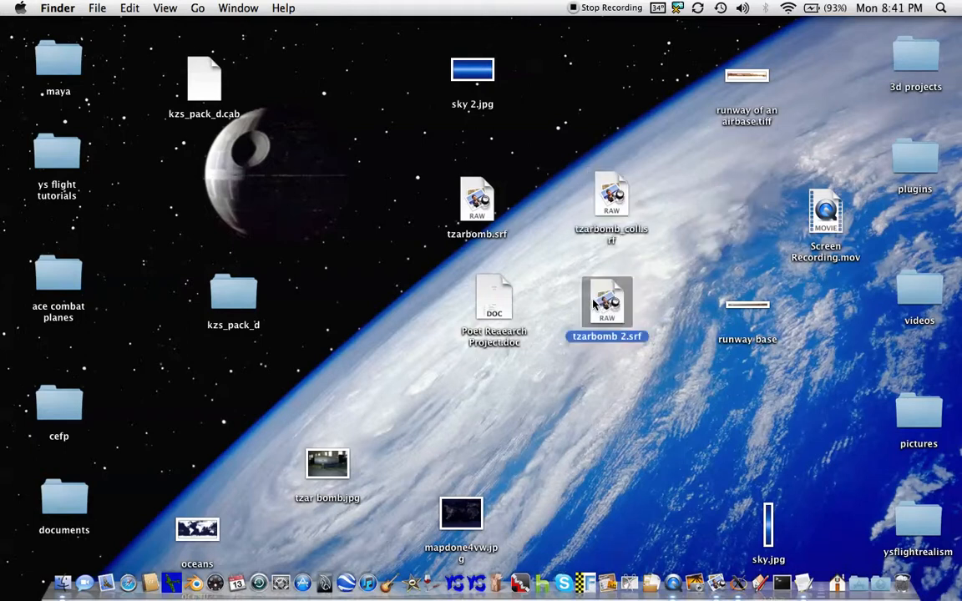
key(Return)
key(Right)
key(BackSpace)
key(BackSpace)
text(_)
text(coll)
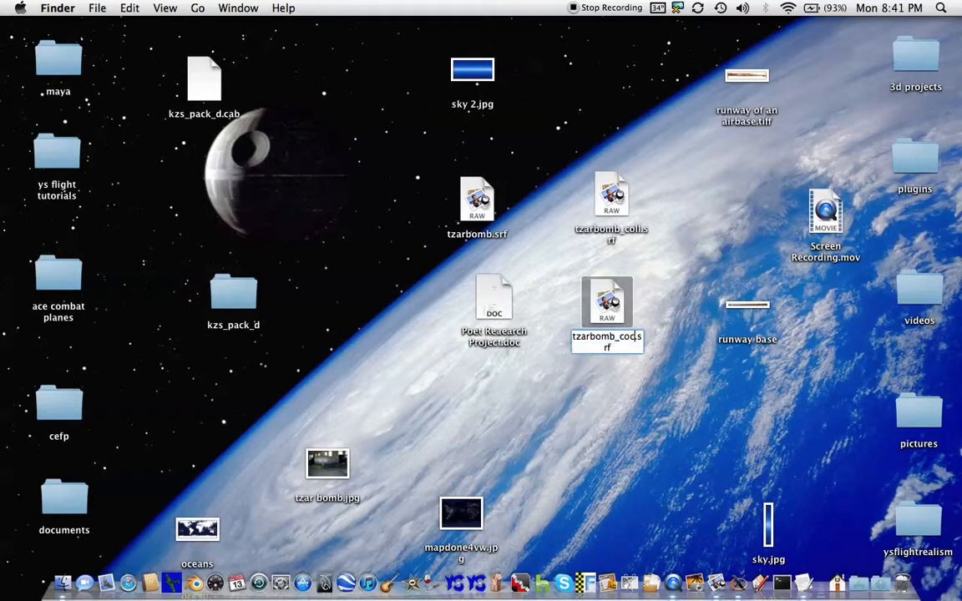
key(Escape)
click(691, 343)
drag(615, 303, 545, 199)
click(667, 216)
Show the package contents of the ysflight application in the Applications folder and open its aircraft folder
double_click(56, 158)
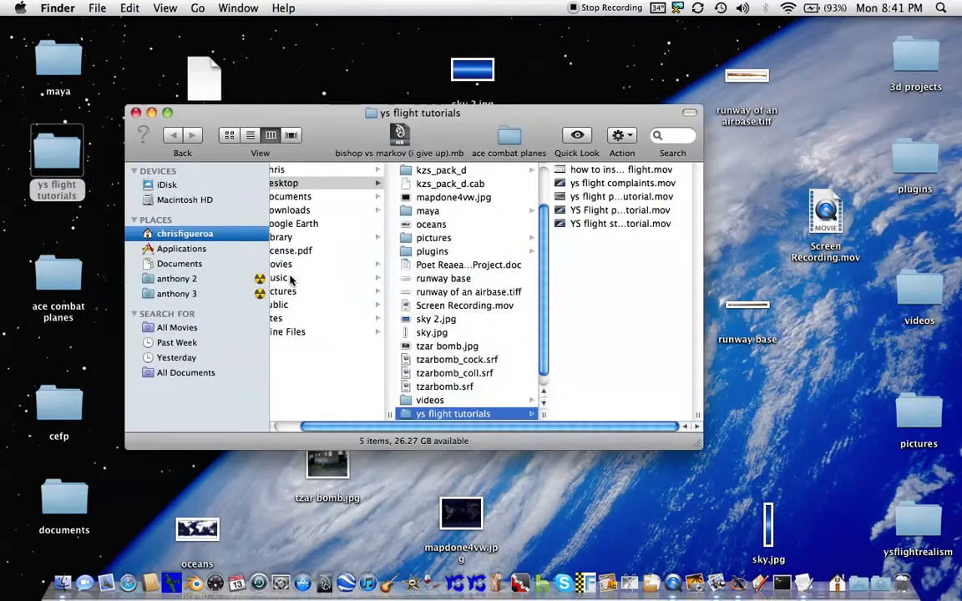
click(232, 249)
scroll(414, 361, down, 15)
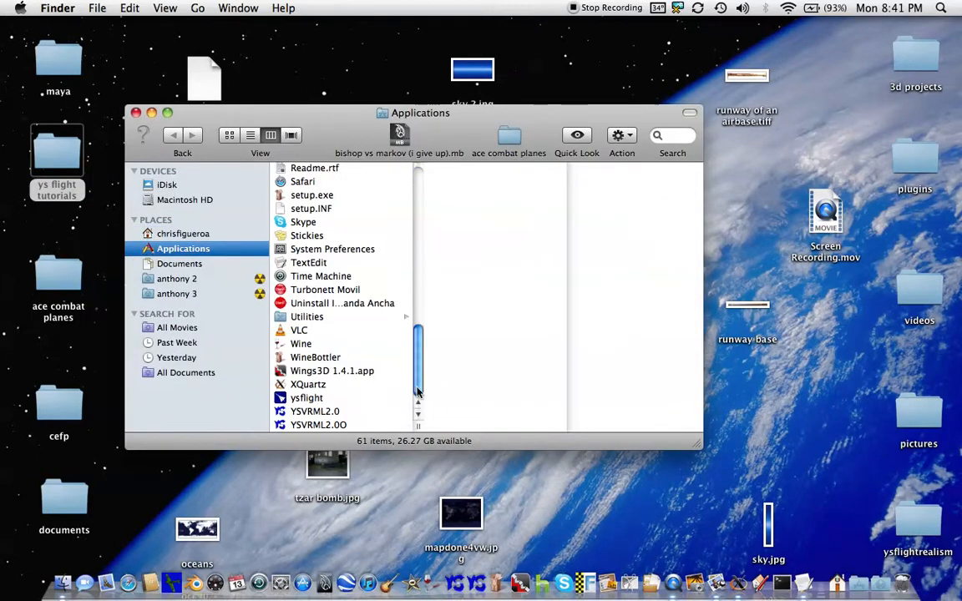
click(343, 398)
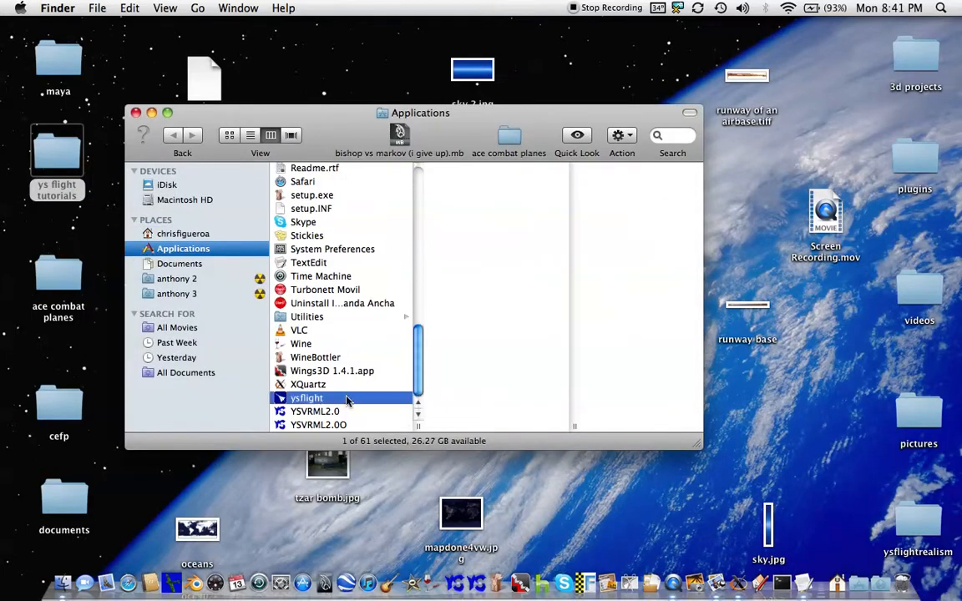
click(622, 135)
click(664, 182)
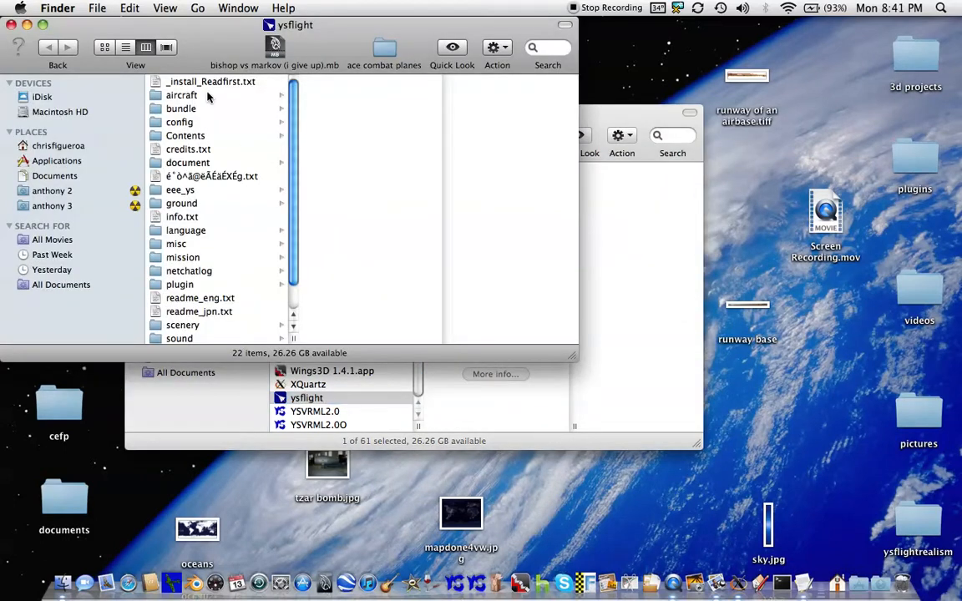
click(206, 96)
Rearrange the folder windows and move the three tzarbomb SRF files from the desktop into the aircraft folder
drag(584, 108, 780, 373)
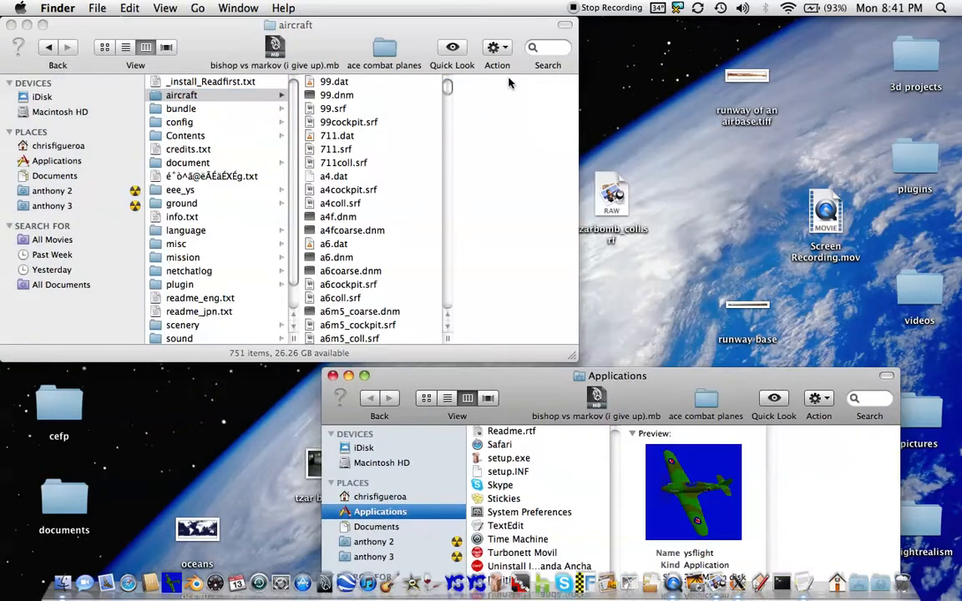
drag(433, 32, 245, 7)
drag(574, 164, 246, 177)
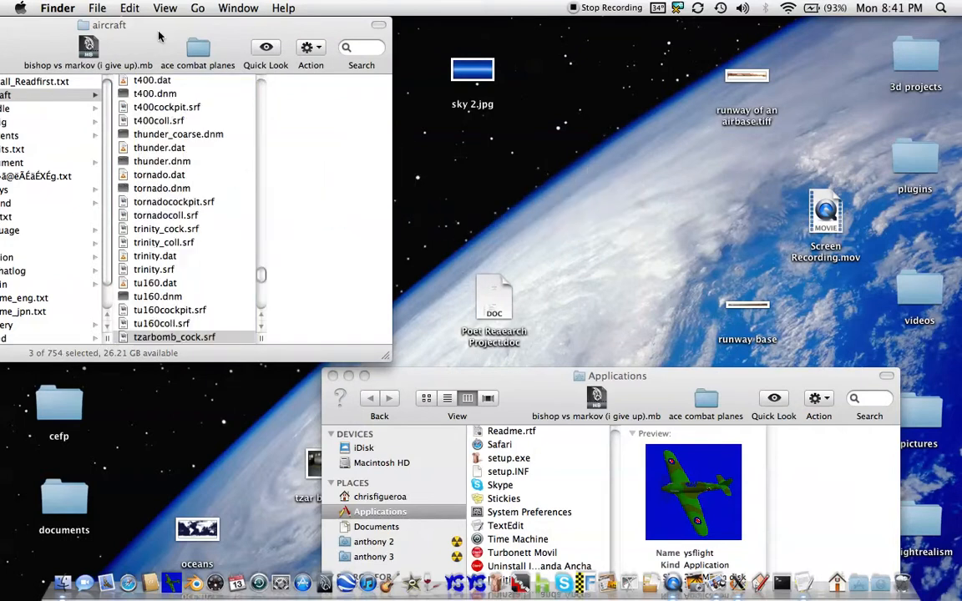
Look through the aircraft folder's files around and below the tzarbomb entries
drag(167, 25, 243, 25)
scroll(299, 294, down, 2)
scroll(299, 289, down, 3)
click(298, 238)
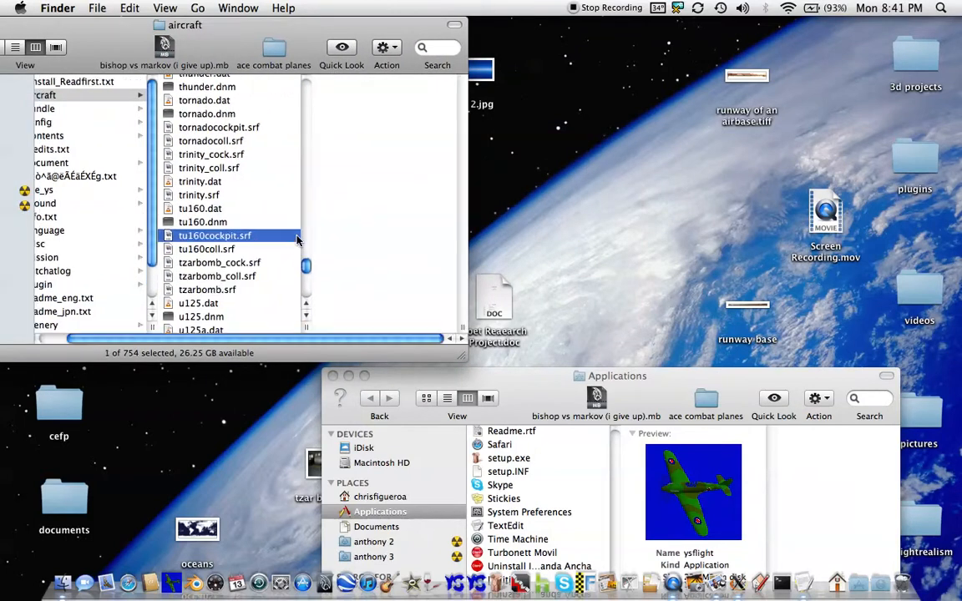
scroll(296, 240, down, 15)
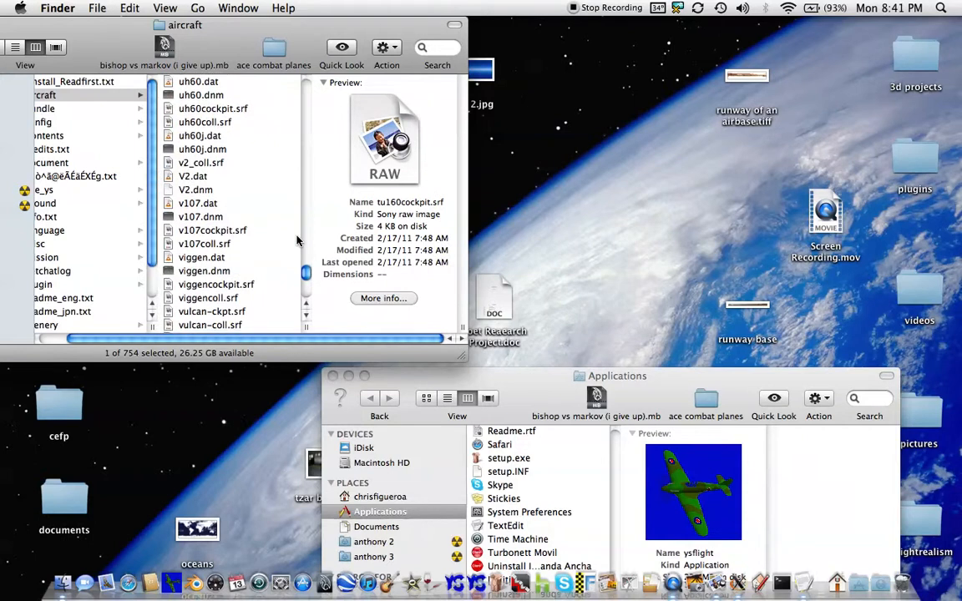
scroll(297, 240, down, 5)
scroll(296, 240, up, 10)
scroll(296, 240, up, 7)
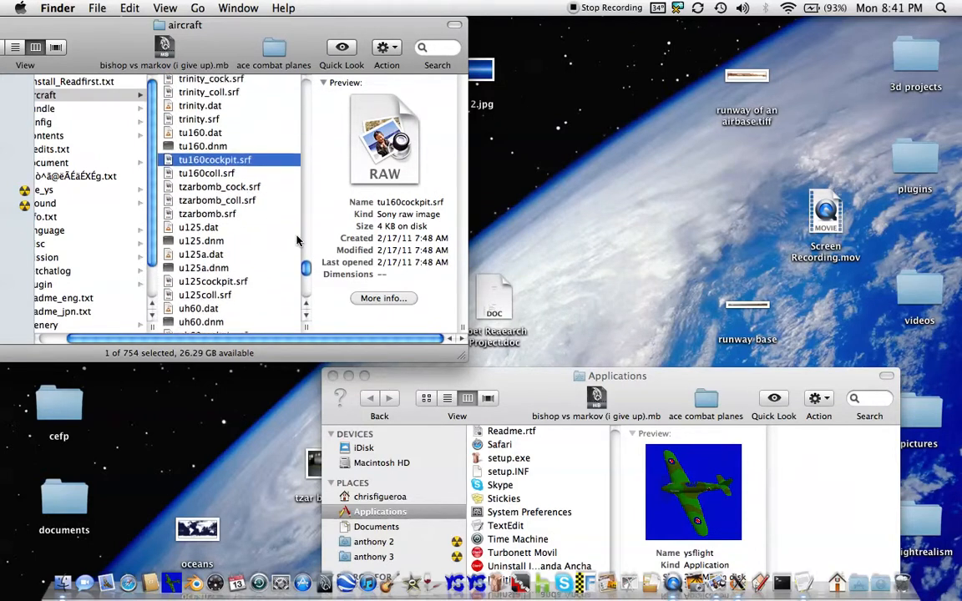
Copy trinity.dat from the aircraft folder and paste it onto the desktop
click(228, 117)
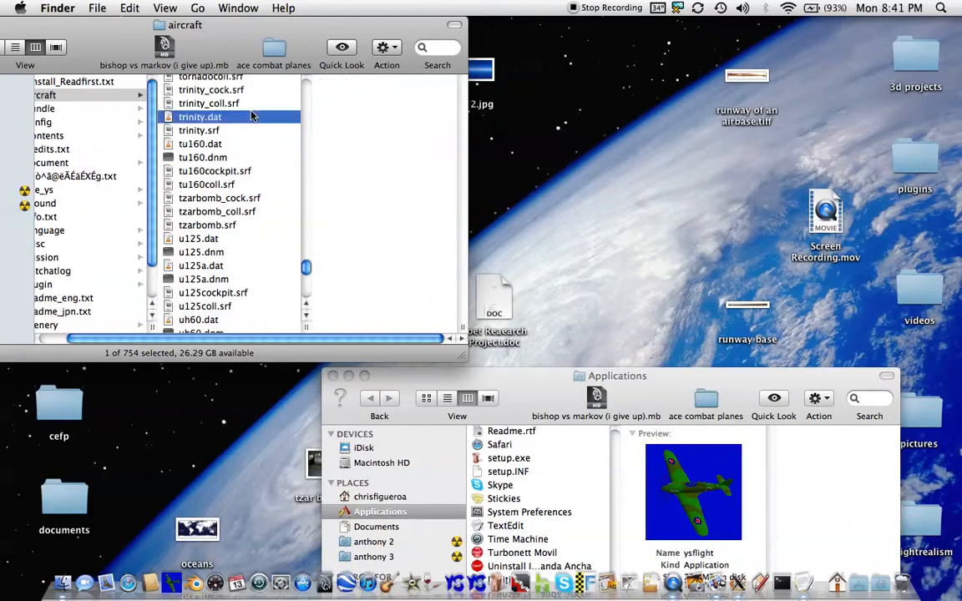
click(128, 8)
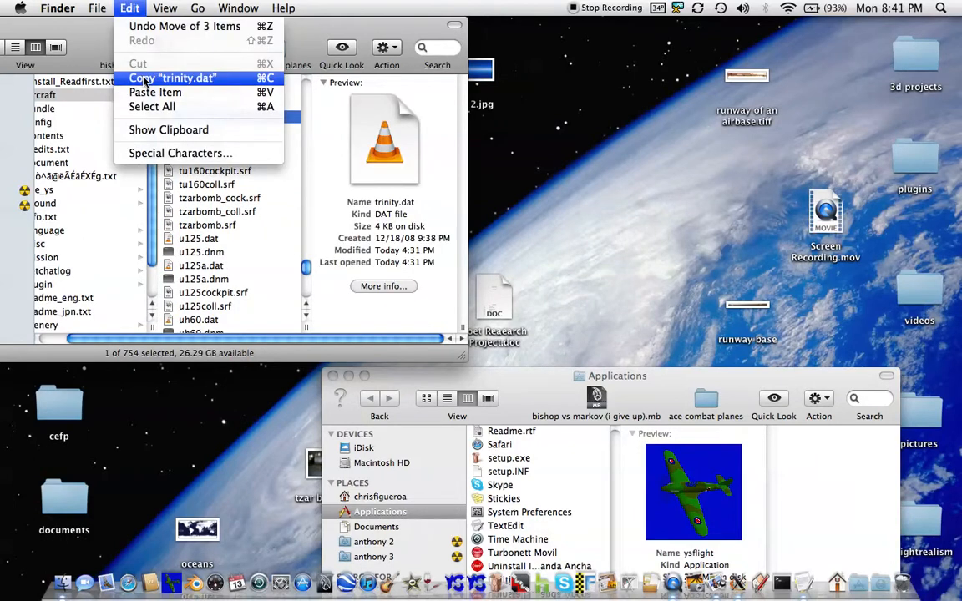
click(144, 79)
click(493, 125)
click(127, 8)
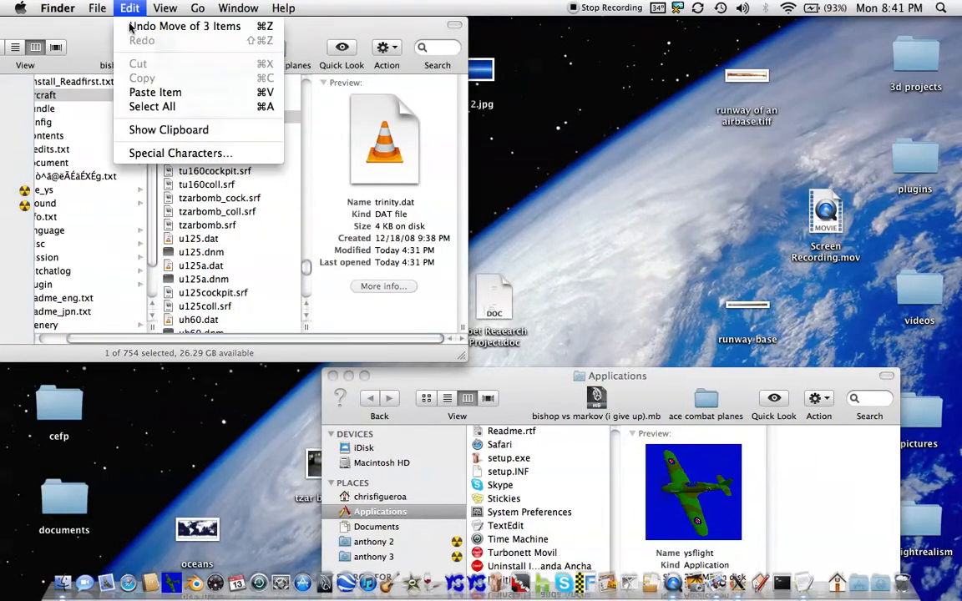
click(155, 92)
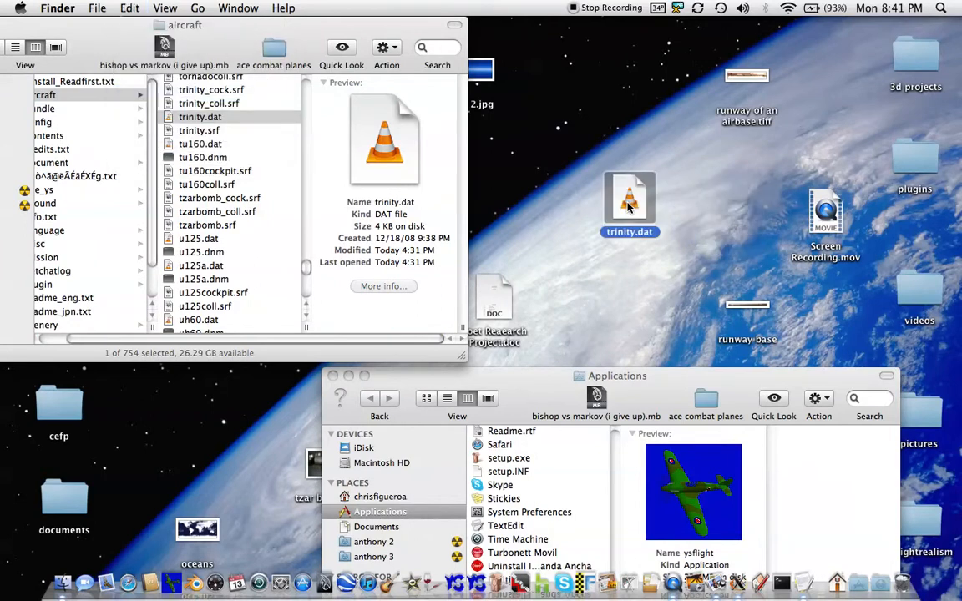
Rename the desktop copy of trinity.dat to tzarbomb.dat and move it into the aircraft folder
key(Return)
key(BackSpace)
key(BackSpace)
key(BackSpace)
key(BackSpace)
key(BackSpace)
key(BackSpace)
key(BackSpace)
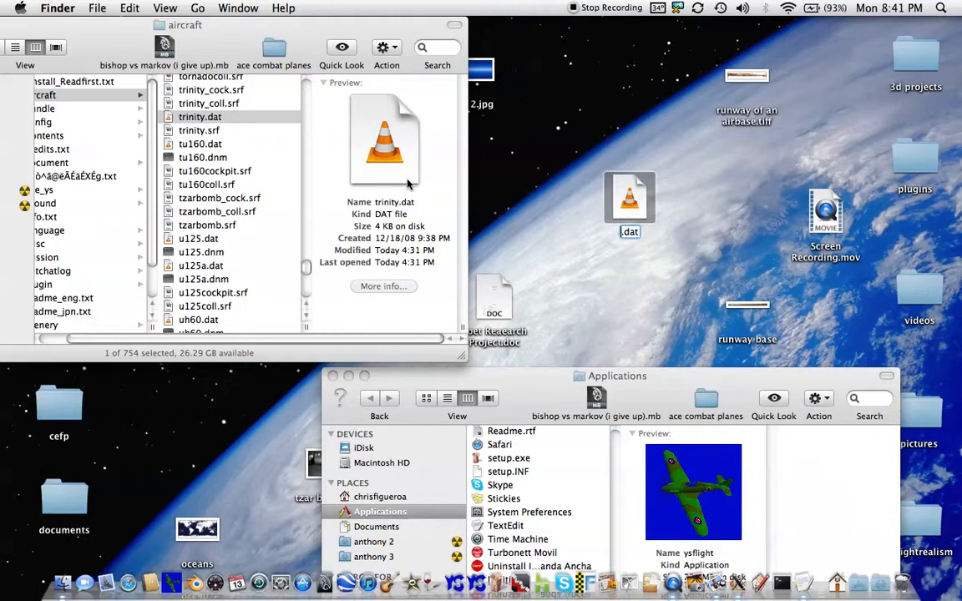
text(tzarb)
text(om)
text(b)
key(Return)
drag(629, 199, 251, 204)
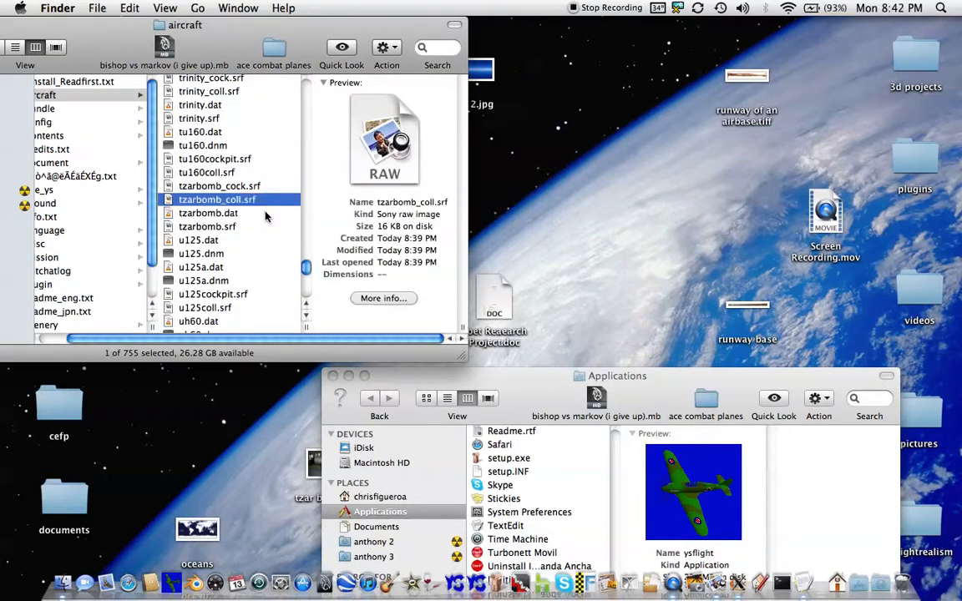
Open tzarbomb.dat from the aircraft folder with TextEdit
click(385, 47)
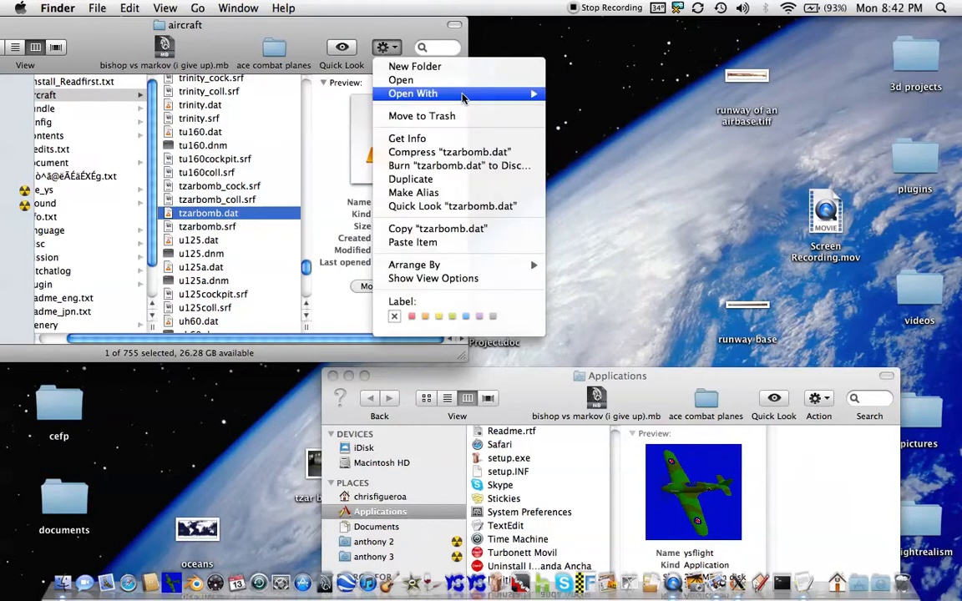
mouse_move(502, 93)
click(608, 121)
scroll(476, 200, down, 5)
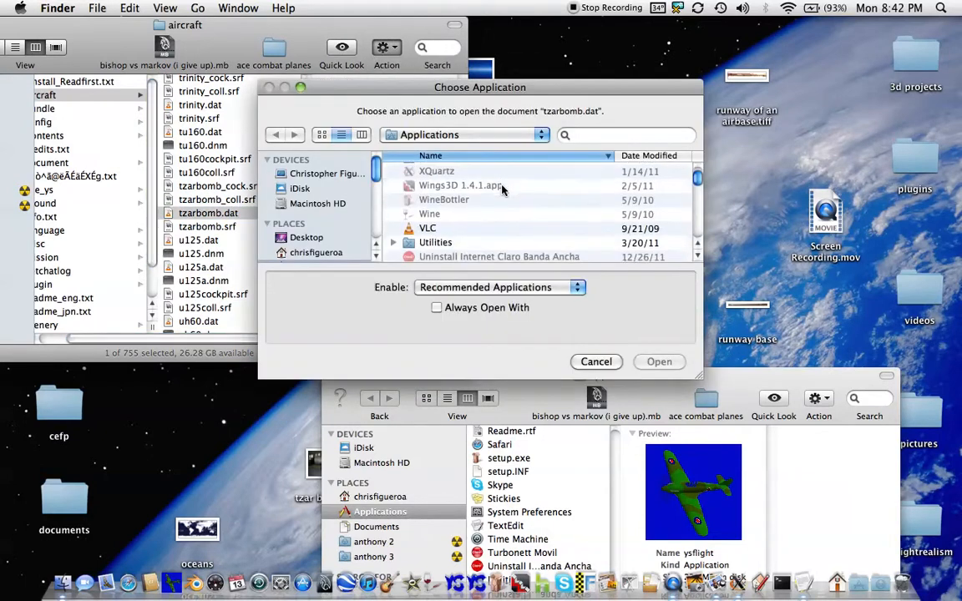
click(499, 232)
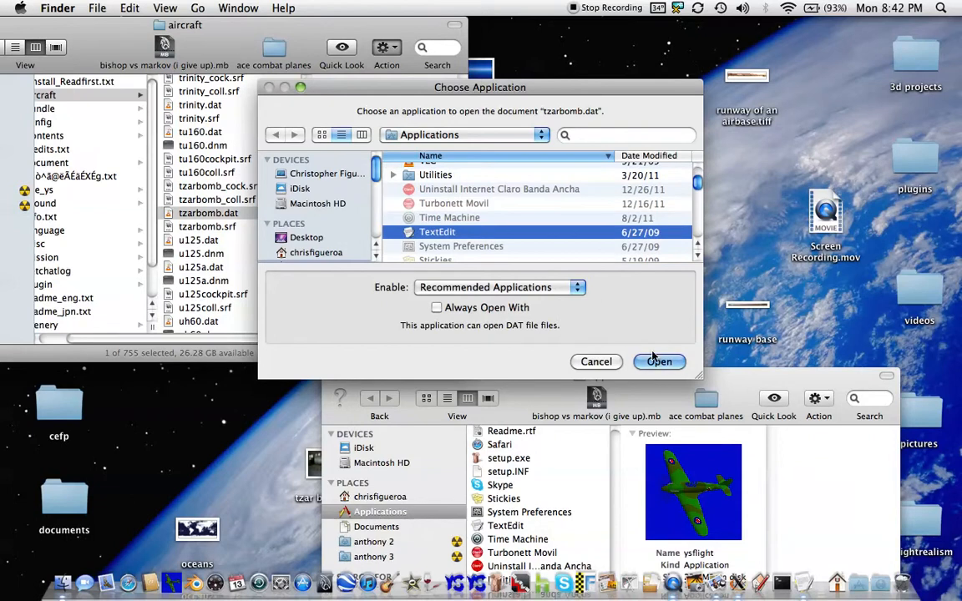
click(660, 361)
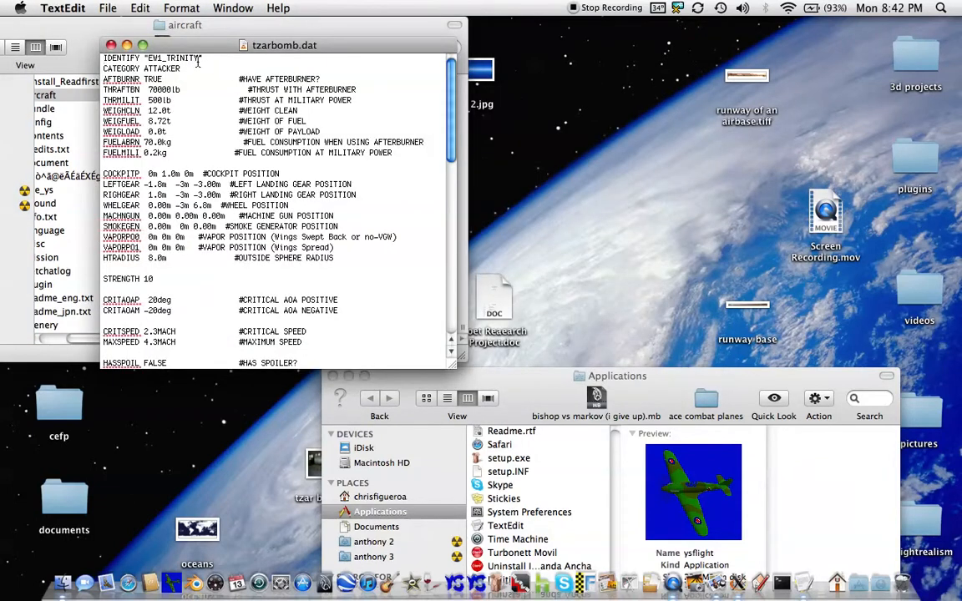
Change the IDENTIFY name in tzarbomb.dat to "TZAR_BOMB"
key(BackSpace)
key(BackSpace)
key(BackSpace)
key(BackSpace)
key(BackSpace)
Set the afterburner entry AFTBURNR to FALSE
click(182, 81)
key(BackSpace)
key(BackSpace)
key(BackSpace)
key(BackSpace)
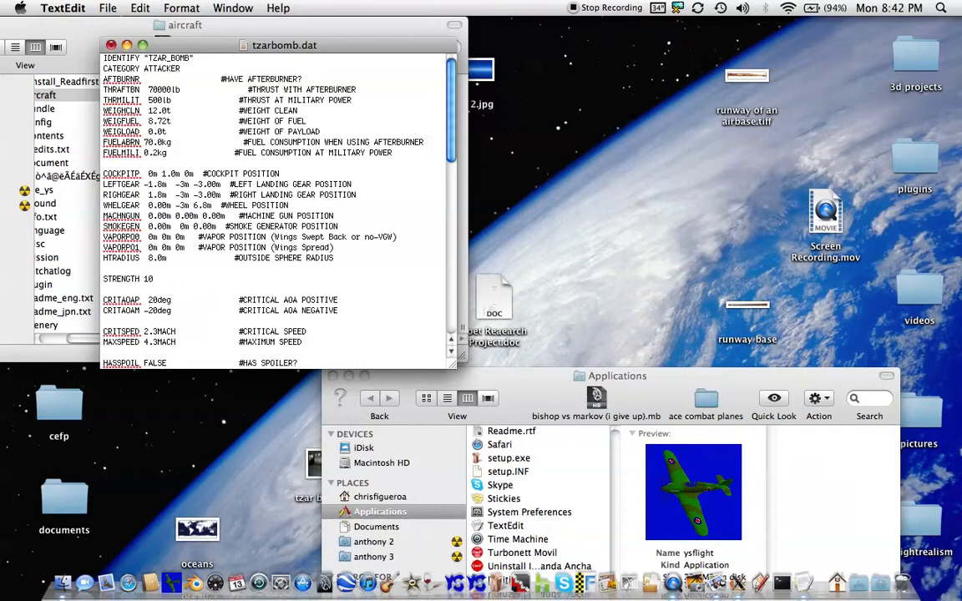
text(FALSE)
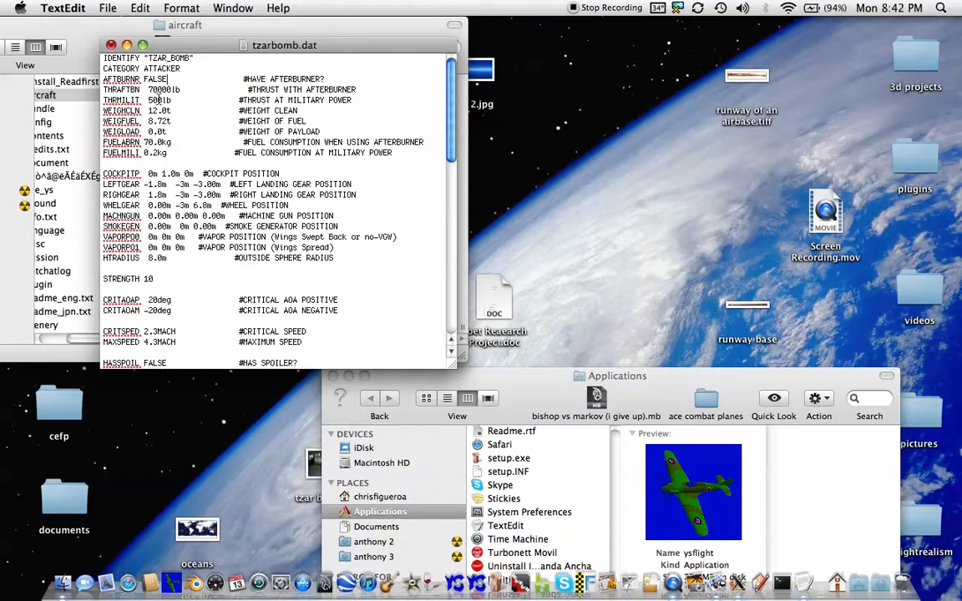
Set the military power thrust THRMILIT to 30500lb
click(148, 100)
text(3)
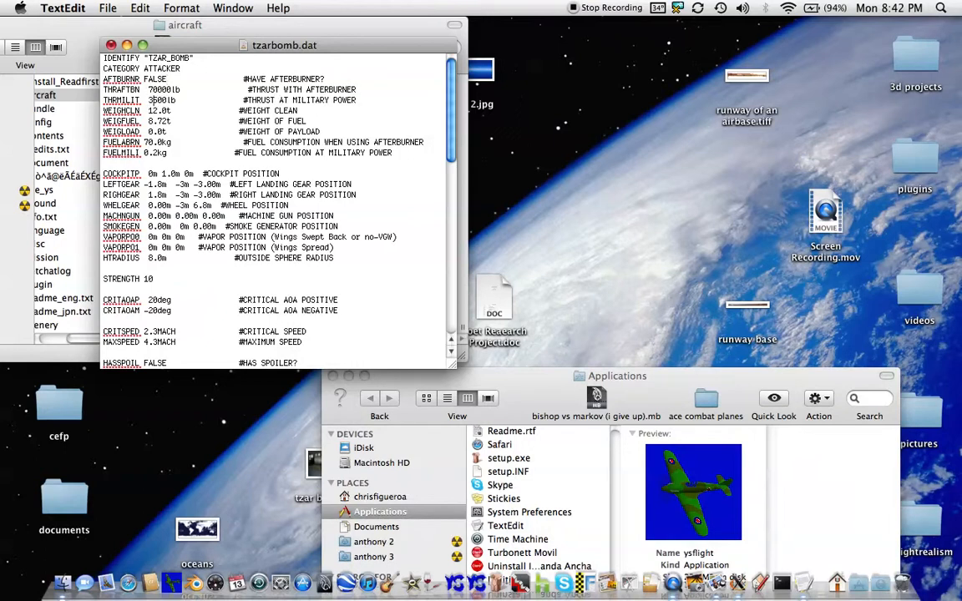
text(0)
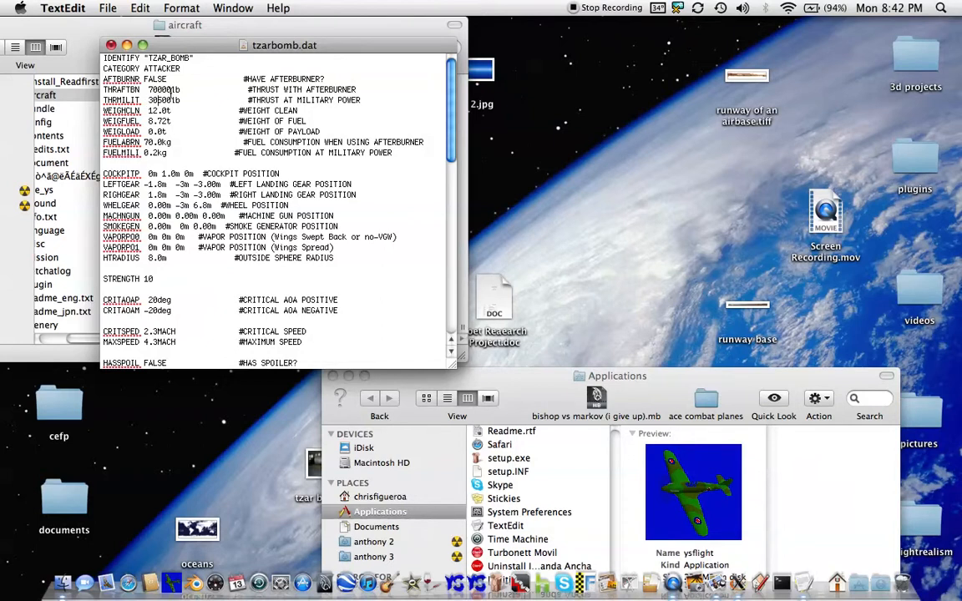
Set the afterburner thrust THRAFTBN to 0lb
key(BackSpace)
key(BackSpace)
key(BackSpace)
key(BackSpace)
key(BackSpace)
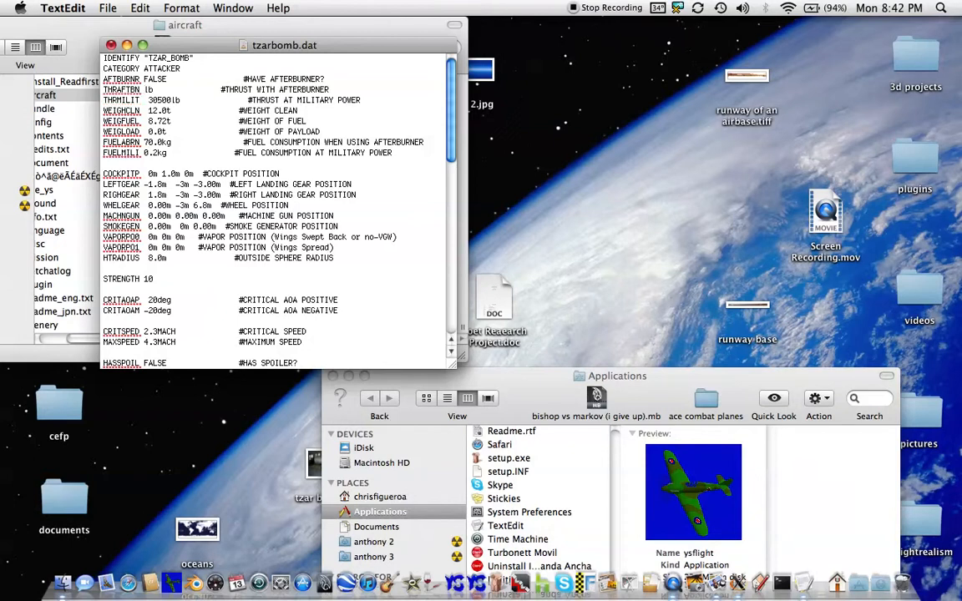
text(0)
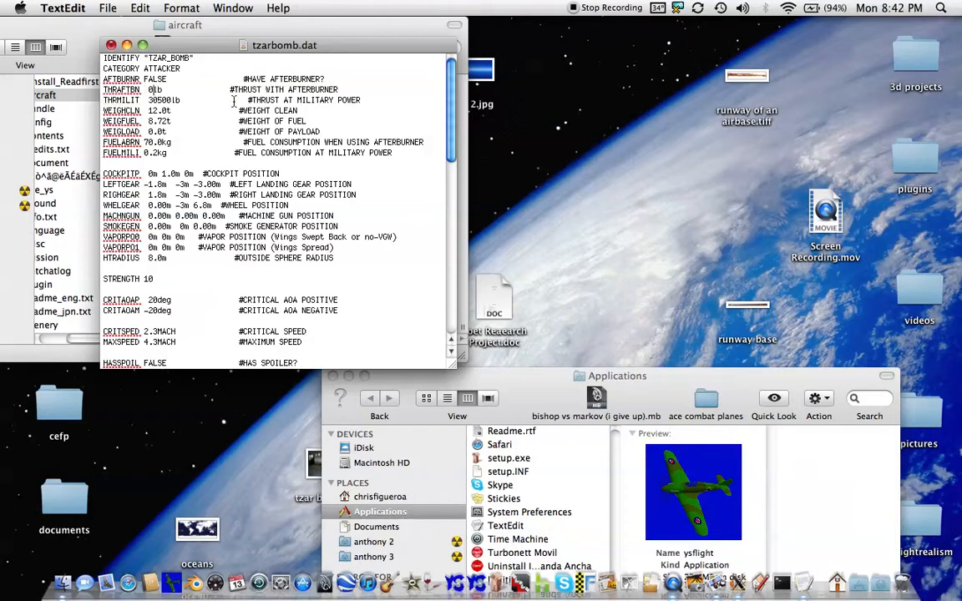
Set the military power fuel consumption FUELMILI to 0.35kg
click(159, 153)
key(BackSpace)
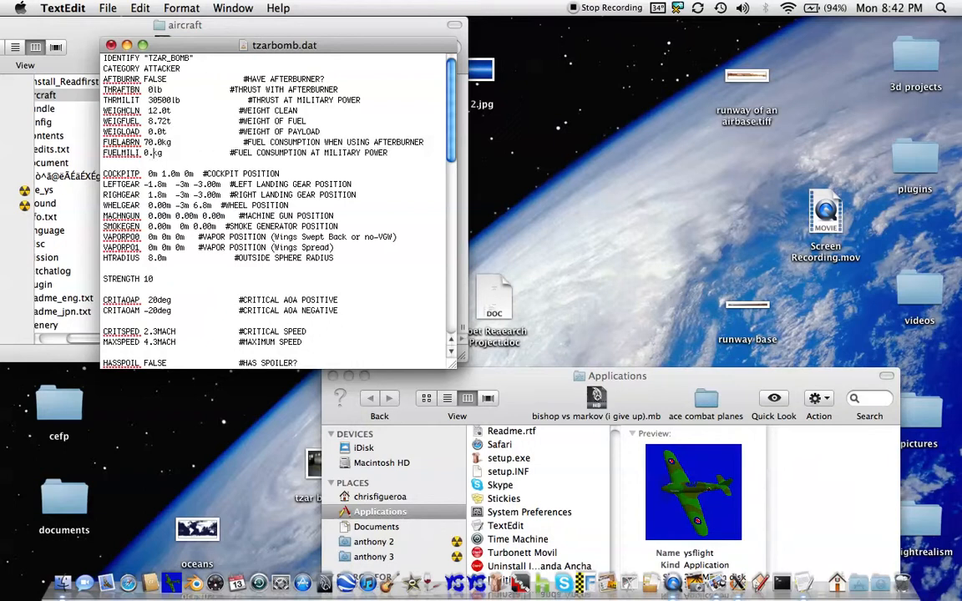
text(35)
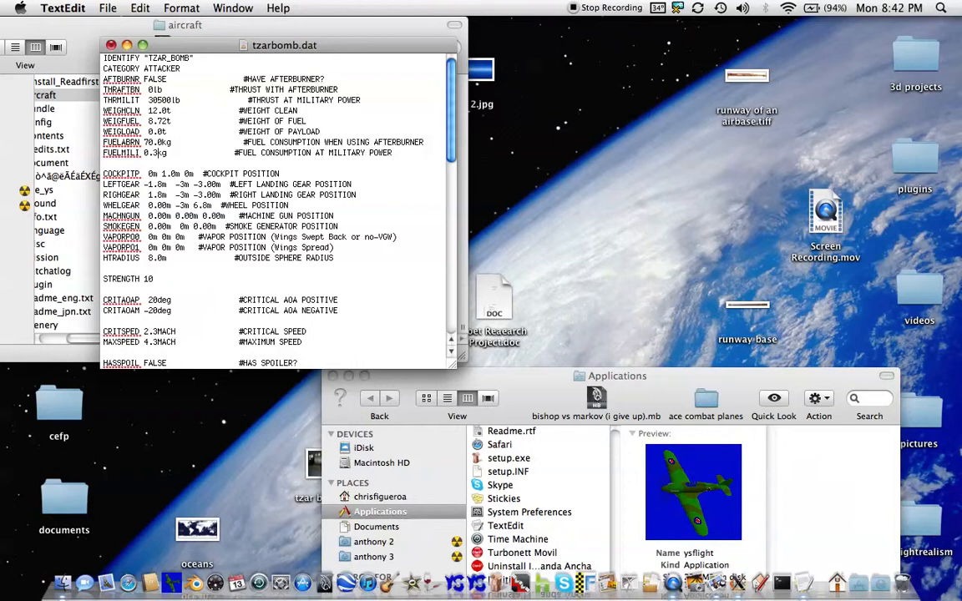
Set the afterburner fuel consumption FUELABRN to 0.0kg
click(147, 142)
key(BackSpace)
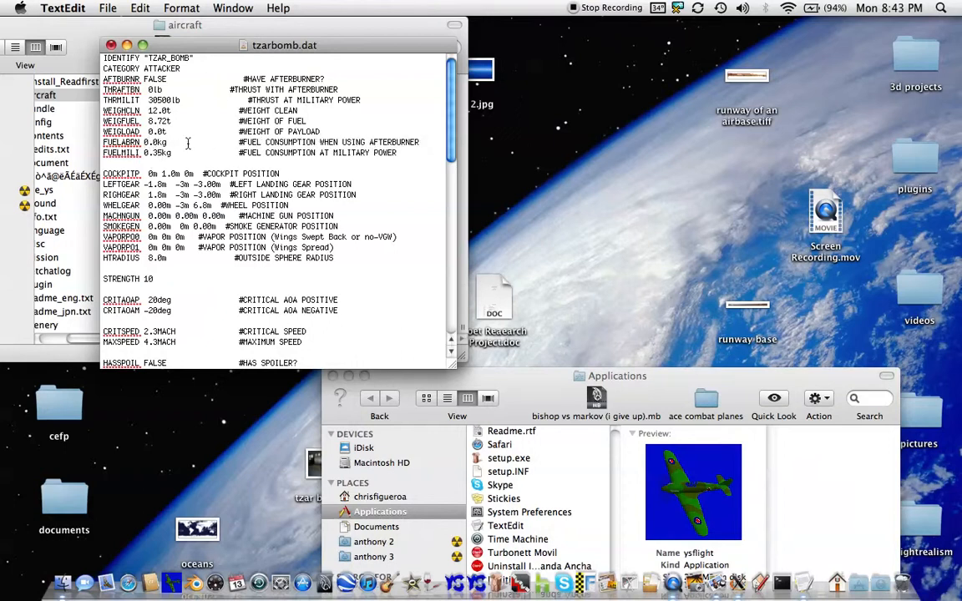
Edit the minimum maneuverable speed MANESPD1 in tzarbomb.dat, replacing a digit with 8
scroll(186, 141, down, 3)
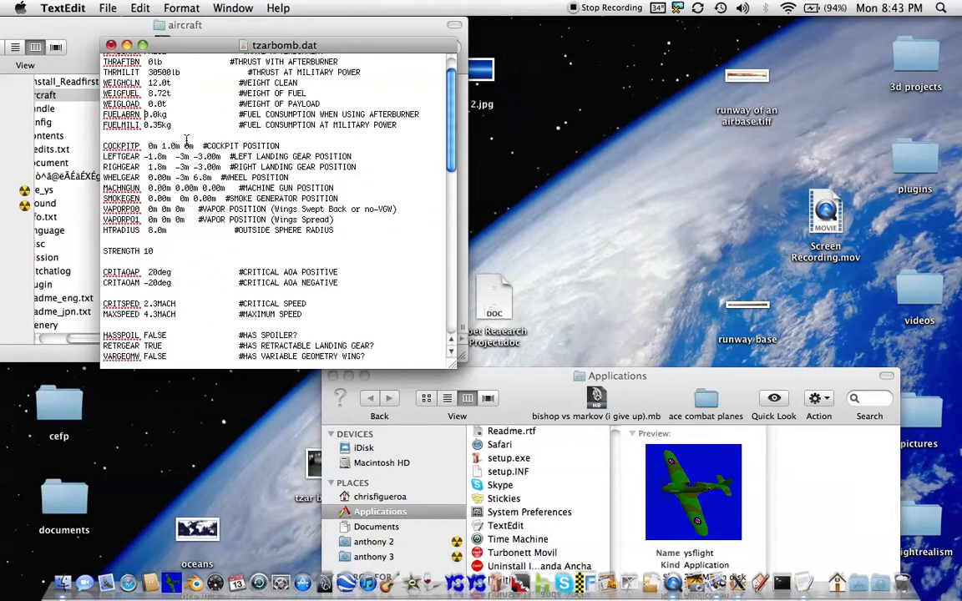
scroll(214, 159, down, 15)
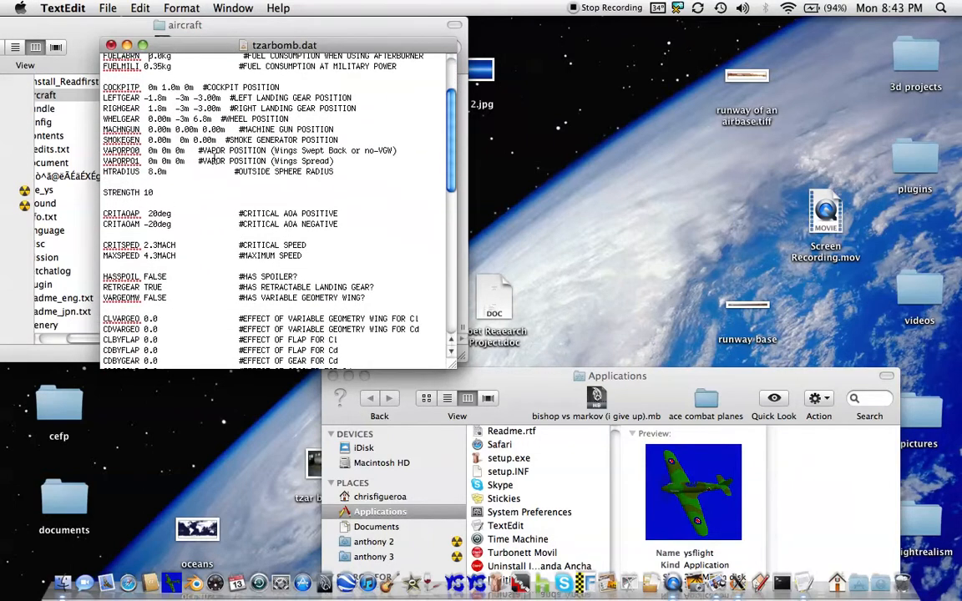
scroll(214, 159, up, 15)
scroll(213, 158, down, 20)
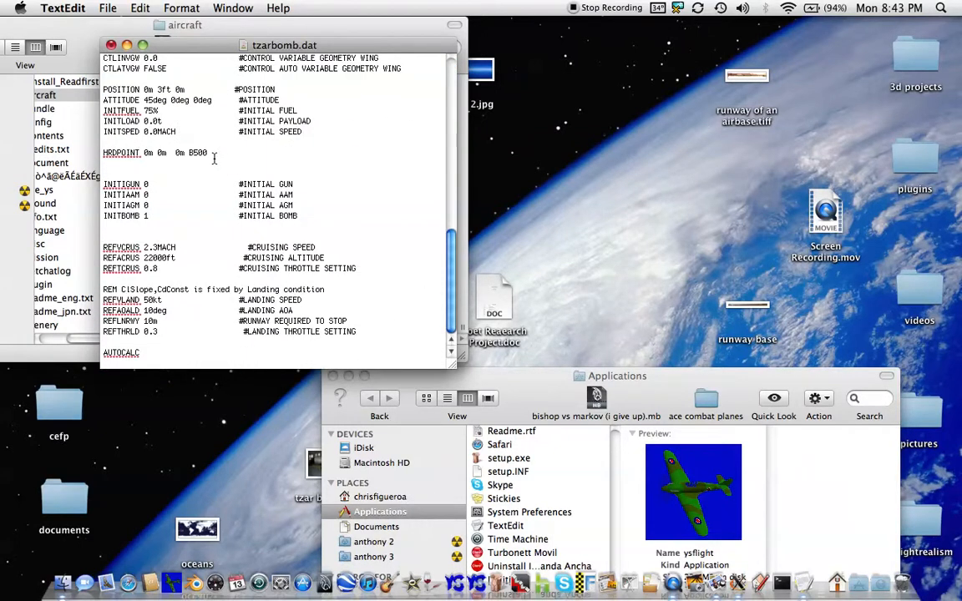
scroll(213, 158, up, 20)
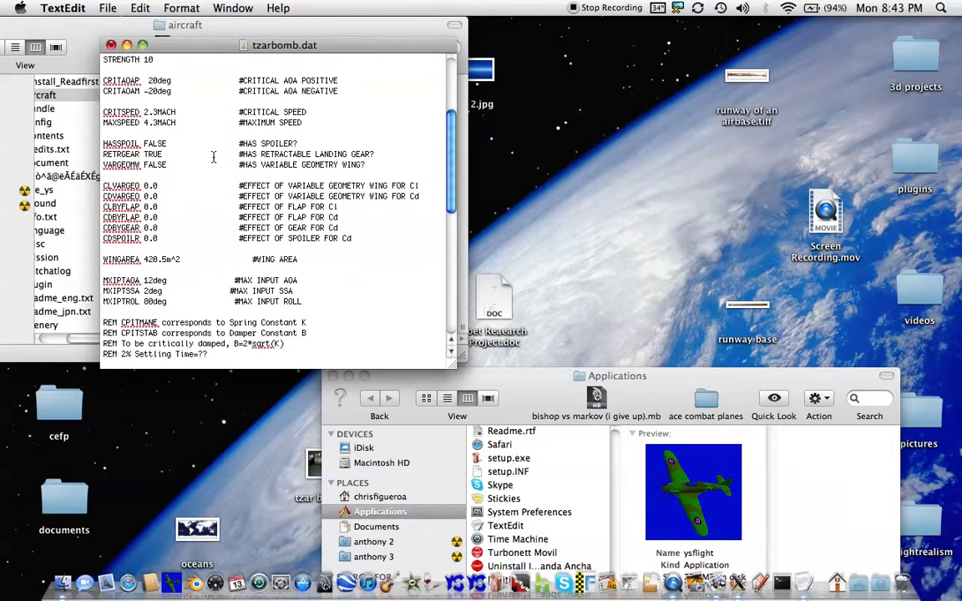
scroll(214, 157, down, 3)
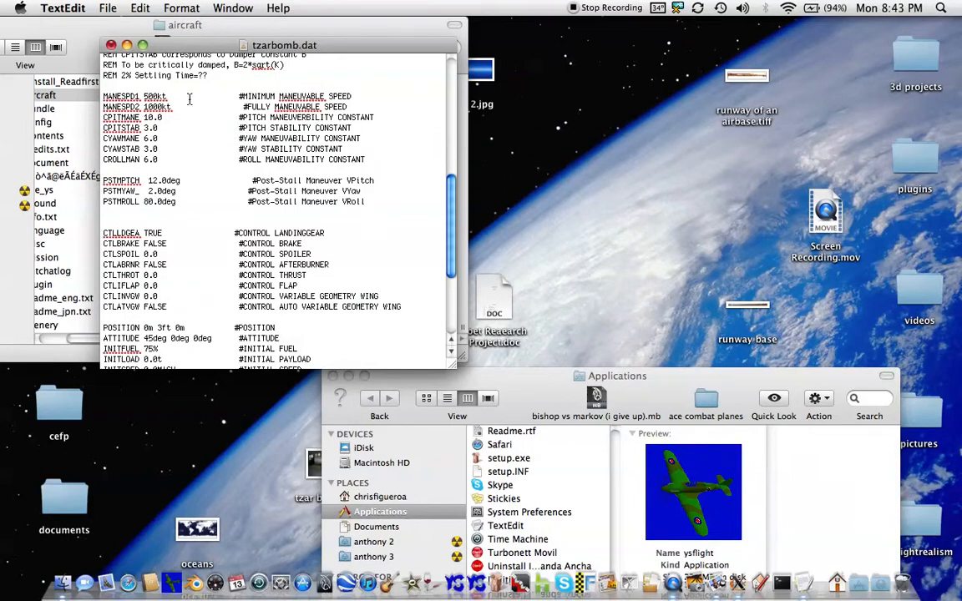
key(BackSpace)
text(8)
Set the critical speed CRITSPED to 1.3MACH and the maximum speed MAXSPEED to 2.3MACH
scroll(228, 130, up, 15)
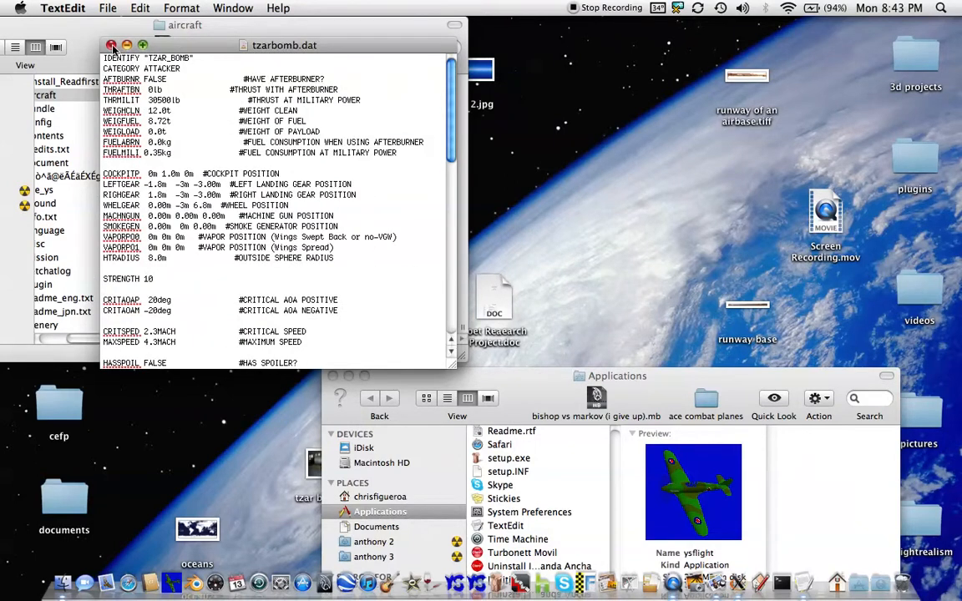
scroll(146, 99, down, 5)
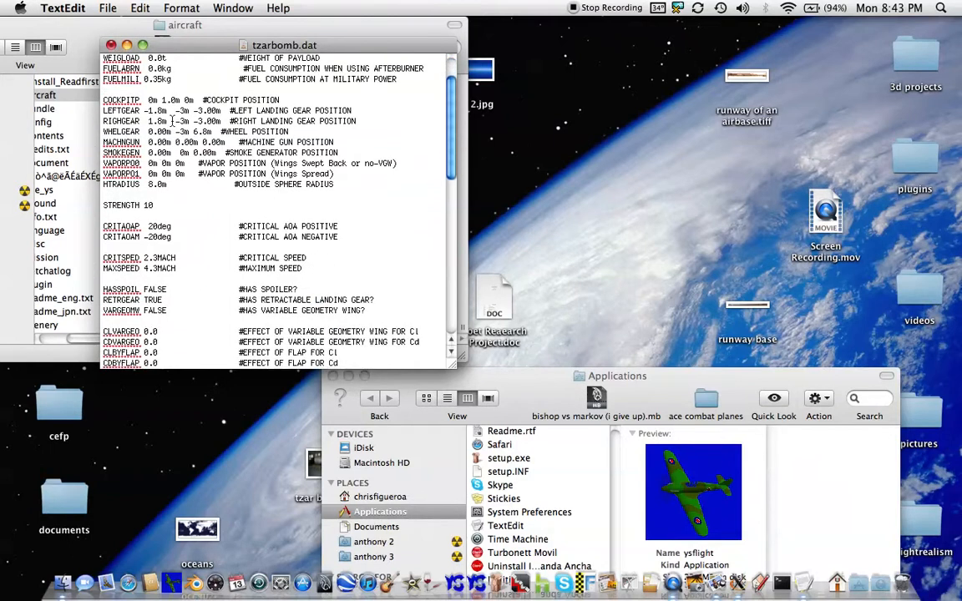
key(BackSpace)
text(1)
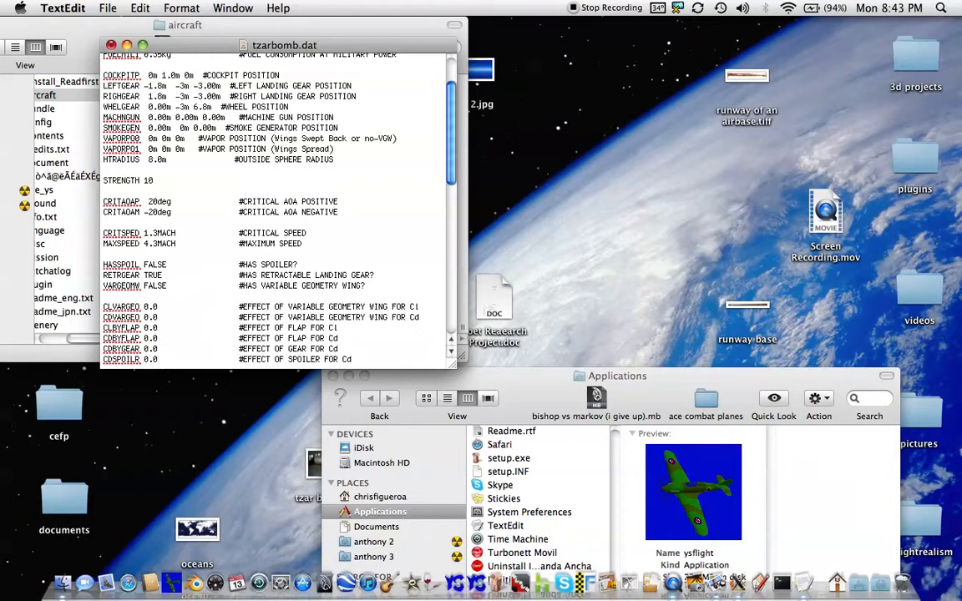
key(BackSpace)
text(2)
Set the cruising speed REFVCRUS near the end of the file to 1.3MACH
scroll(264, 299, down, 15)
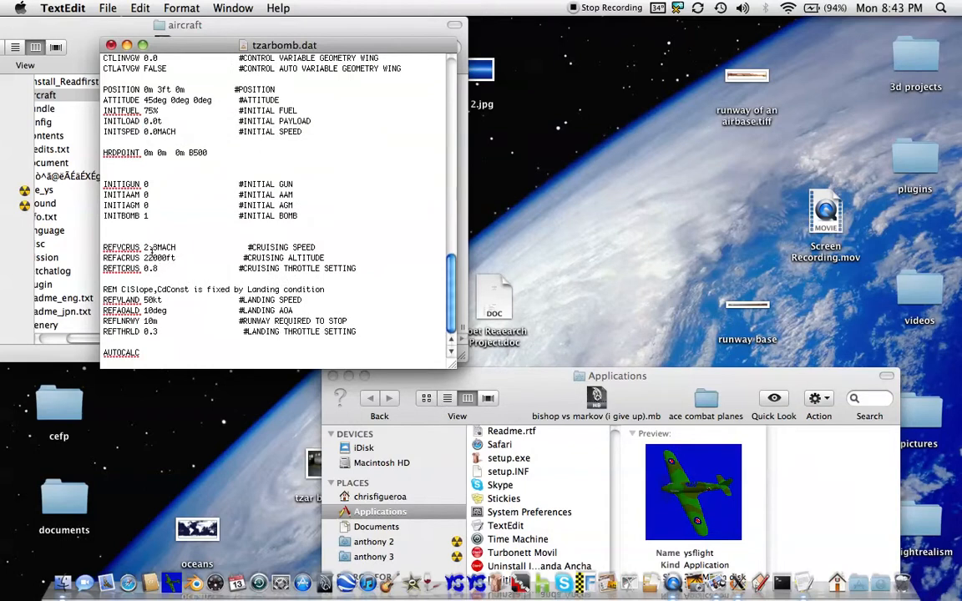
click(147, 248)
key(BackSpace)
text(1)
Close tzarbomb.dat and save its changes
click(112, 47)
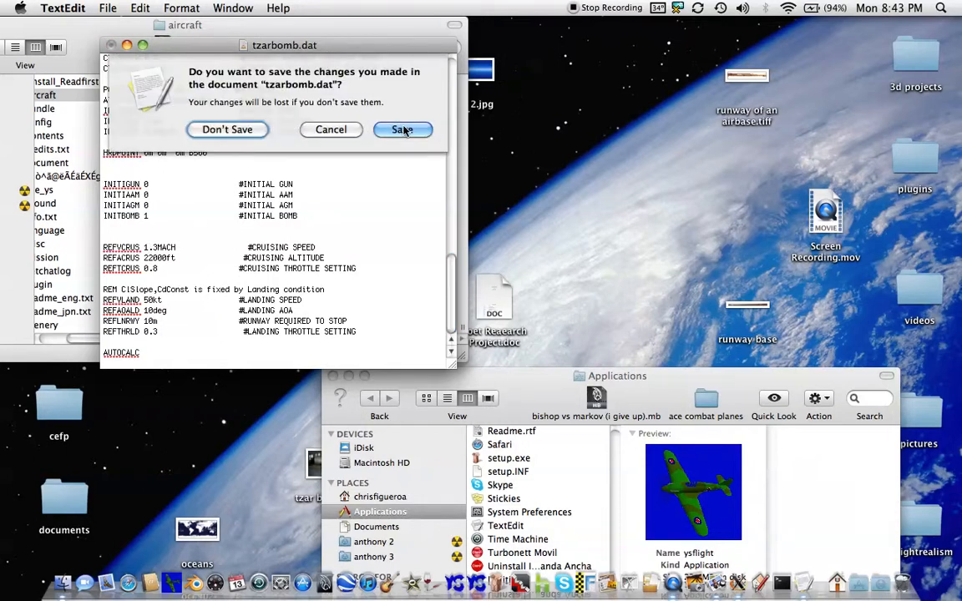
click(404, 129)
click(227, 71)
Open aircraft.lst from the aircraft folder and move its window clear of the folder's file list
click(297, 224)
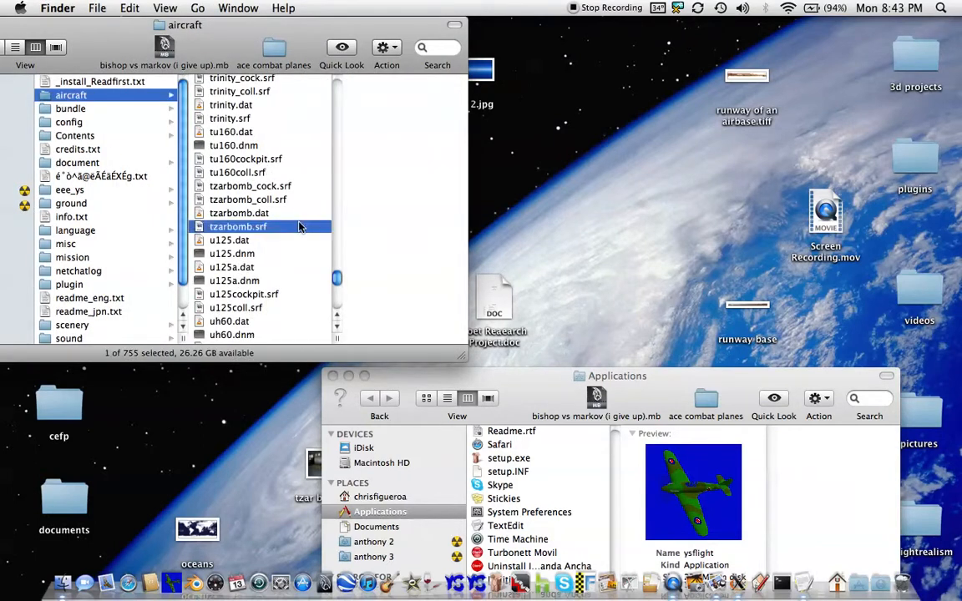
drag(306, 265, 304, 109)
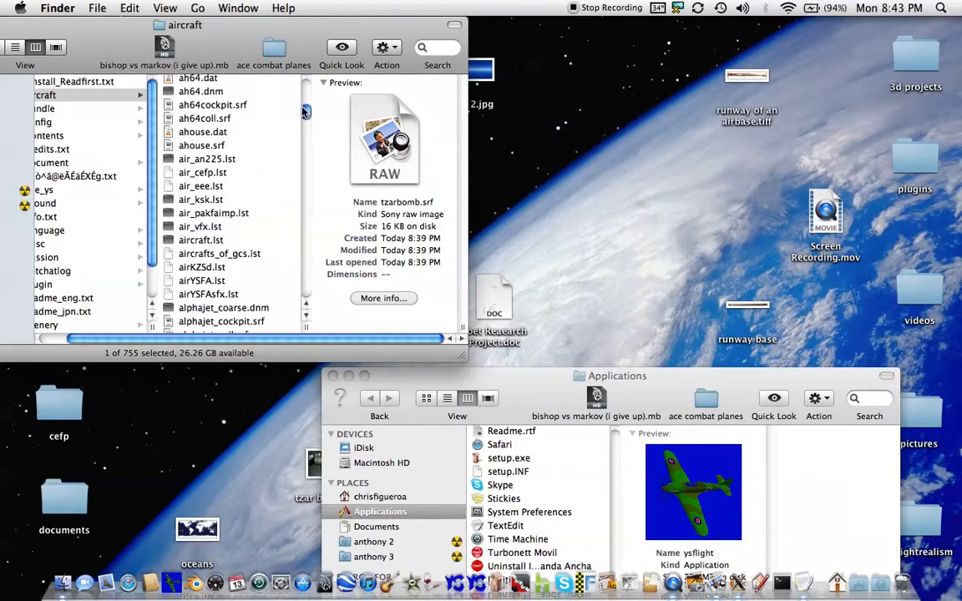
double_click(242, 240)
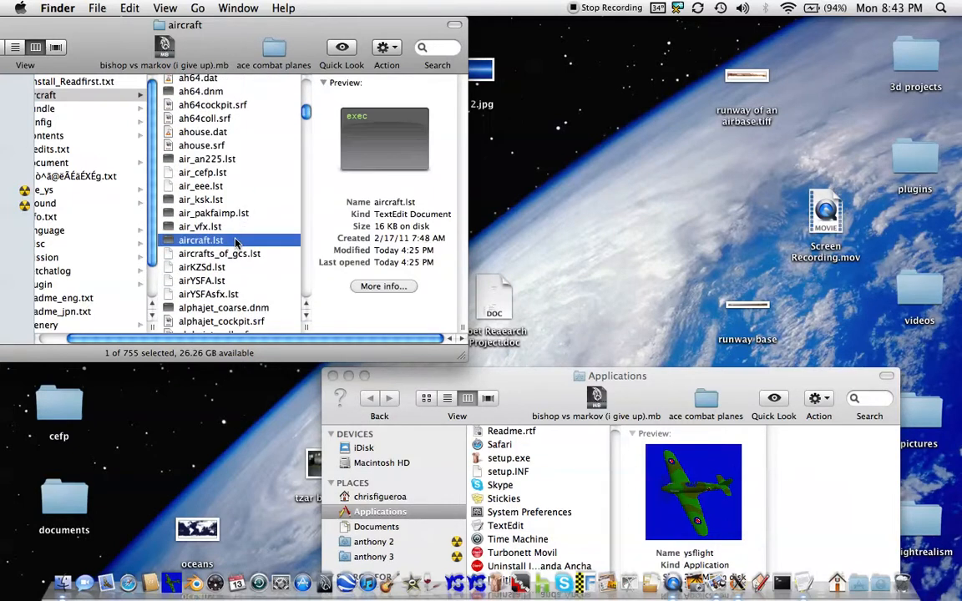
drag(230, 50, 582, 36)
Bring the tzarbomb files into view in the aircraft folder, select tzarbomb.srf, and arrange the aircraft.lst window beside them
click(197, 41)
scroll(203, 99, down, 10)
scroll(224, 106, down, 20)
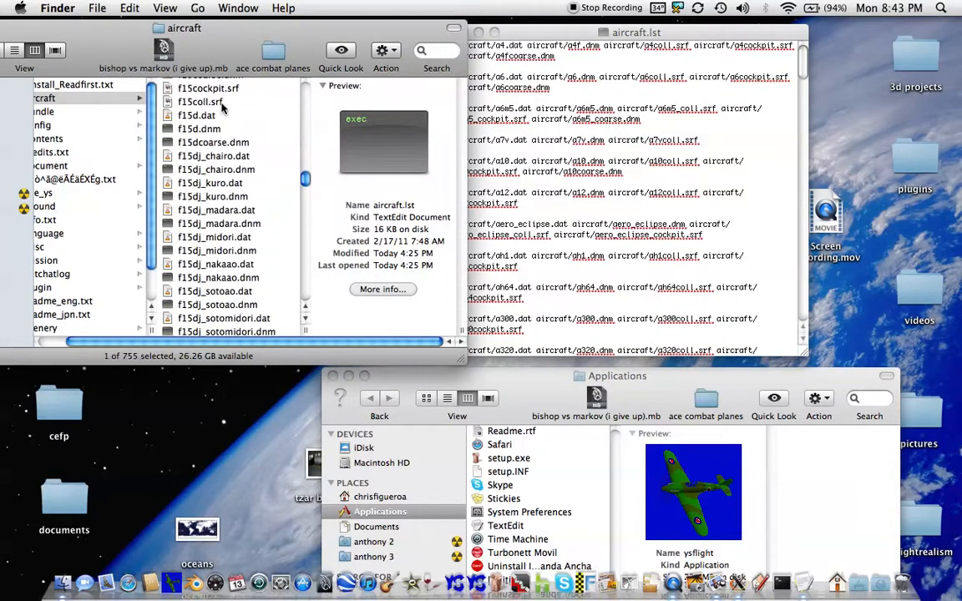
scroll(223, 107, down, 20)
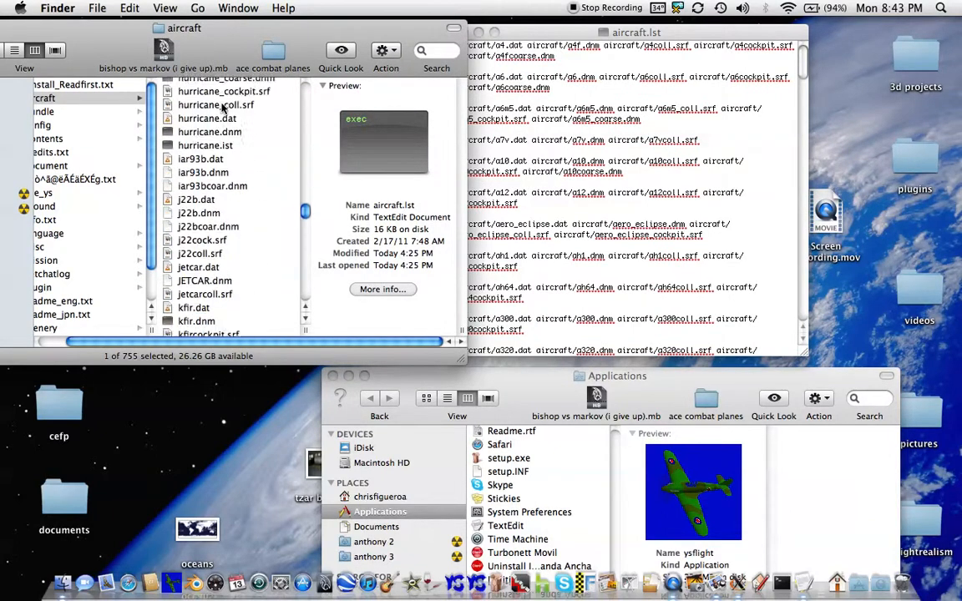
scroll(224, 107, down, 20)
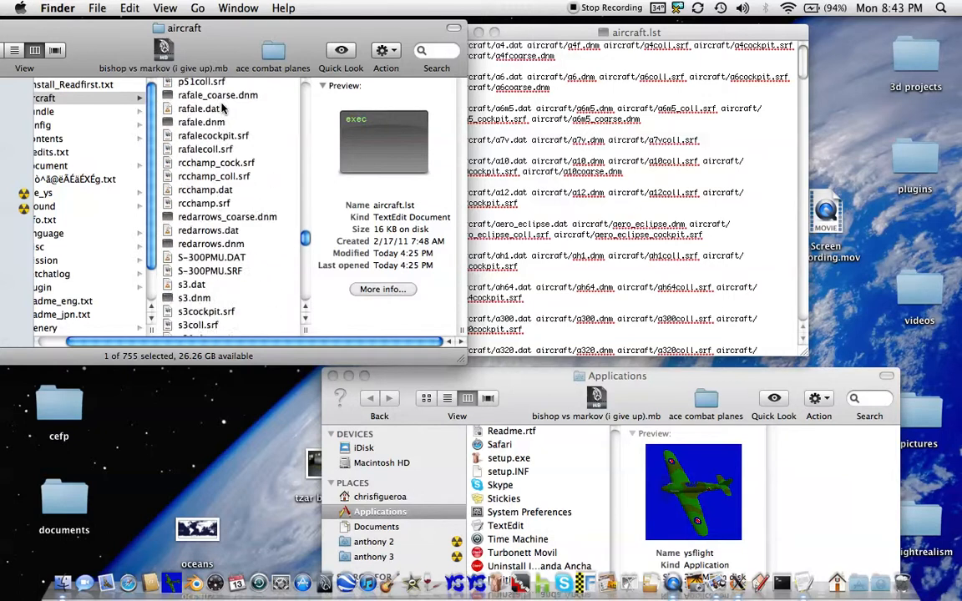
scroll(224, 107, down, 15)
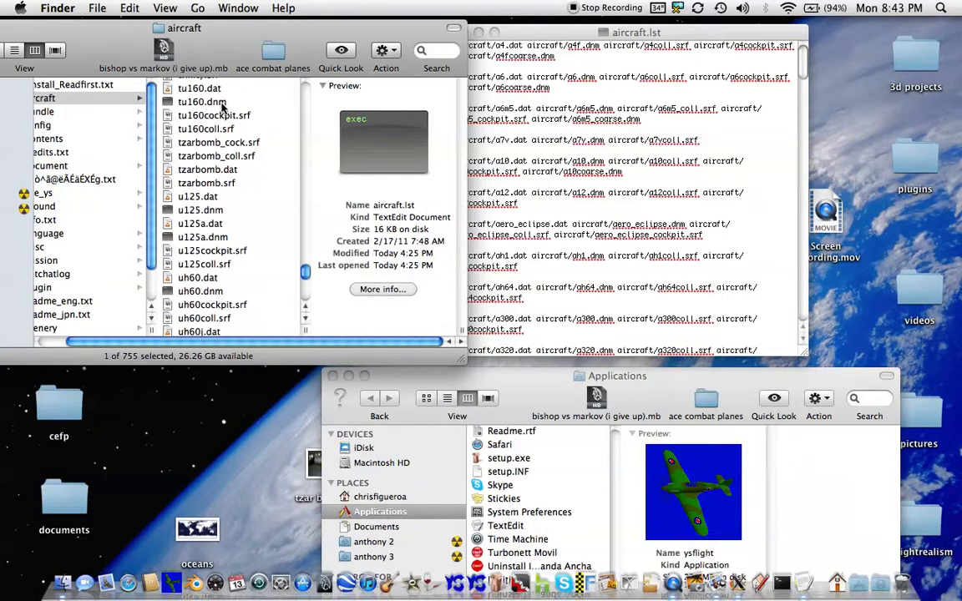
click(251, 195)
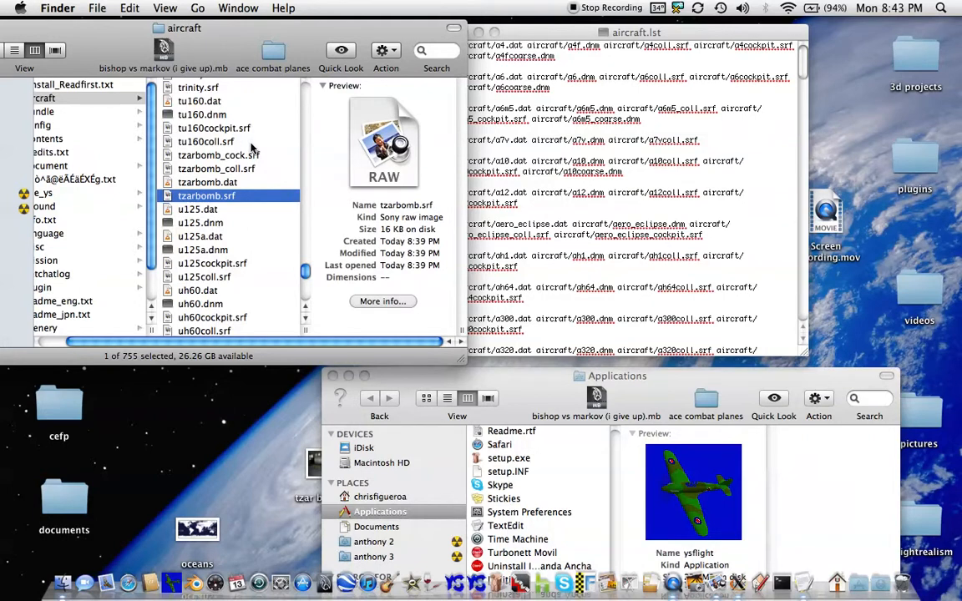
drag(570, 31, 486, 28)
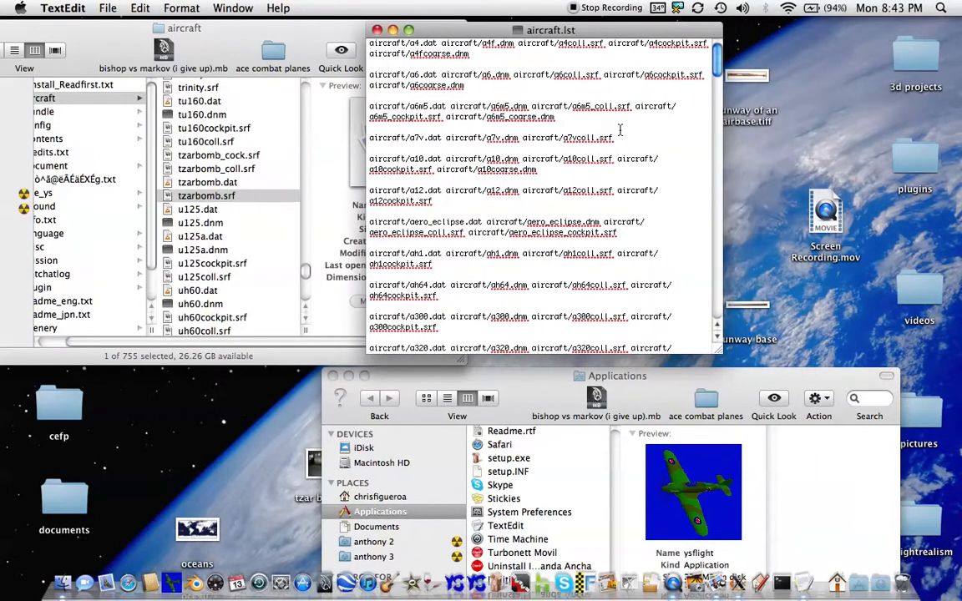
Start a new entry below the tu160 entry in aircraft.lst with the path aircraft/tzarbomb.dat
drag(716, 67, 718, 320)
scroll(641, 254, up, 10)
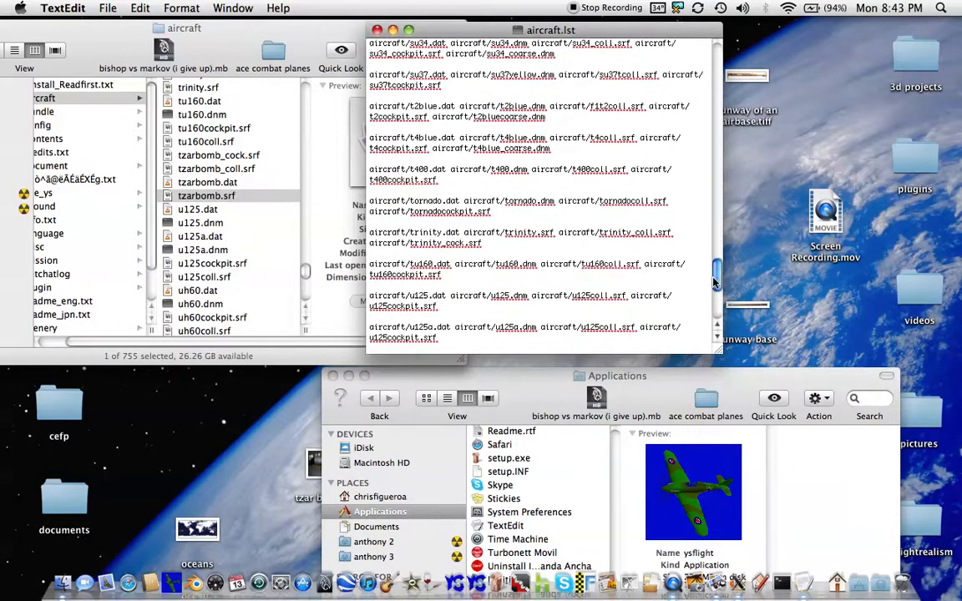
scroll(659, 262, down, 8)
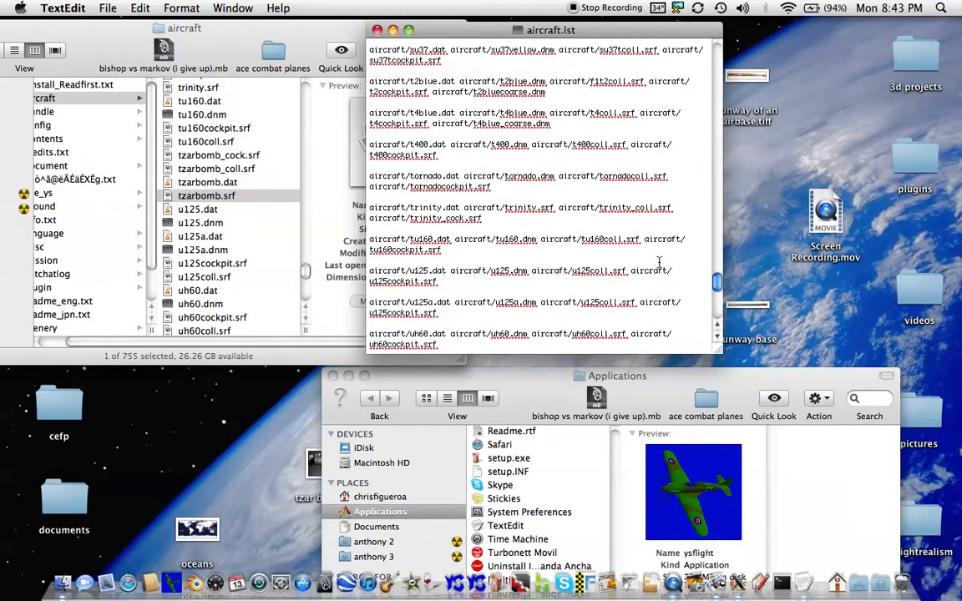
key(Return)
key(Return)
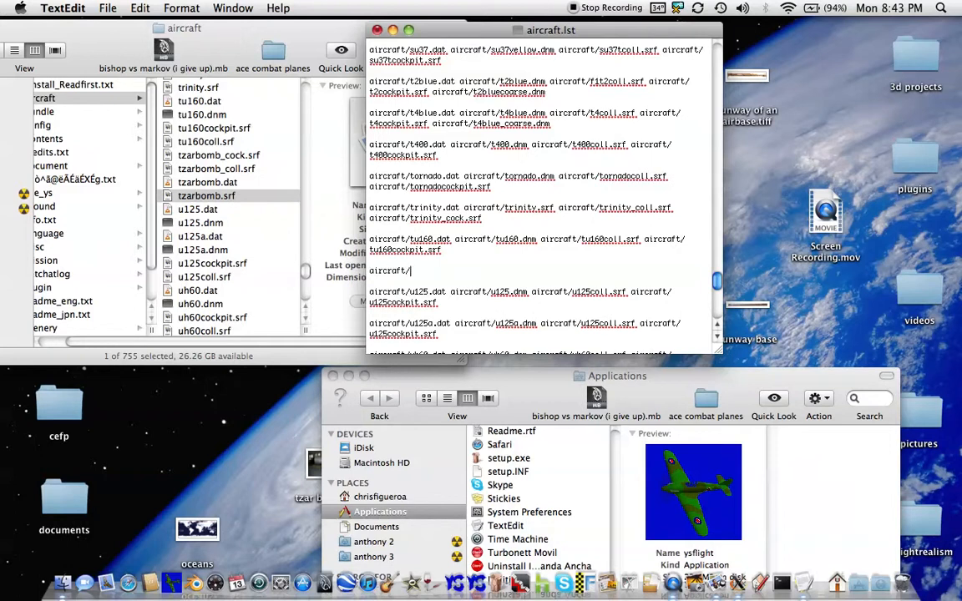
text(tz)
key(BackSpace)
key(BackSpace)
key(BackSpace)
key(BackSpace)
text(arbomb.sat)
key(BackSpace)
key(BackSpace)
key(BackSpace)
text(dat)
Complete the tzarbomb entry with aircraft/tzarbomb.srf, aircraft/tzarbomb_coll.srf and aircraft/tzarbomb_cock.srf, separated by spaces
text(cr)
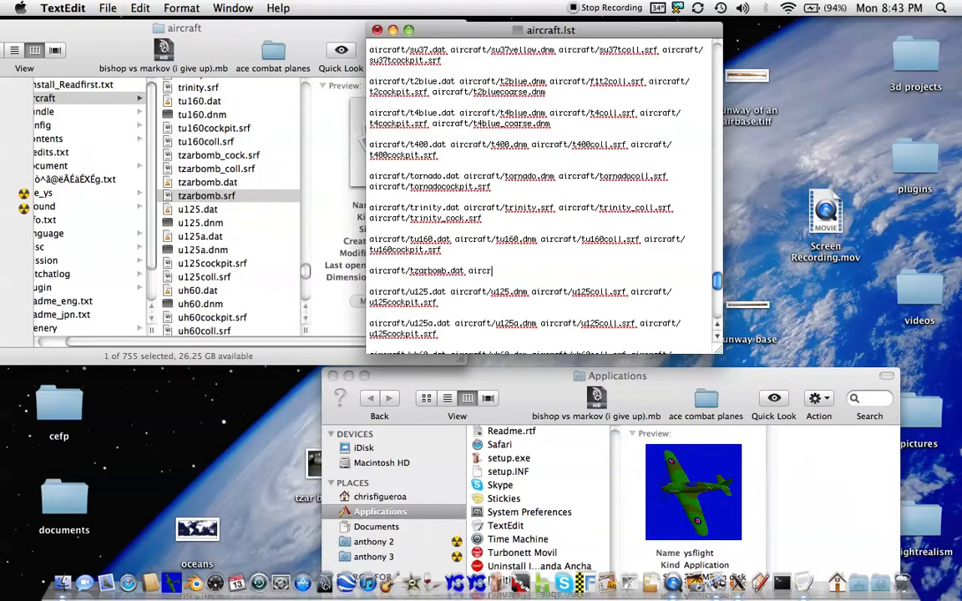
text(aft/tzarbomb.srf)
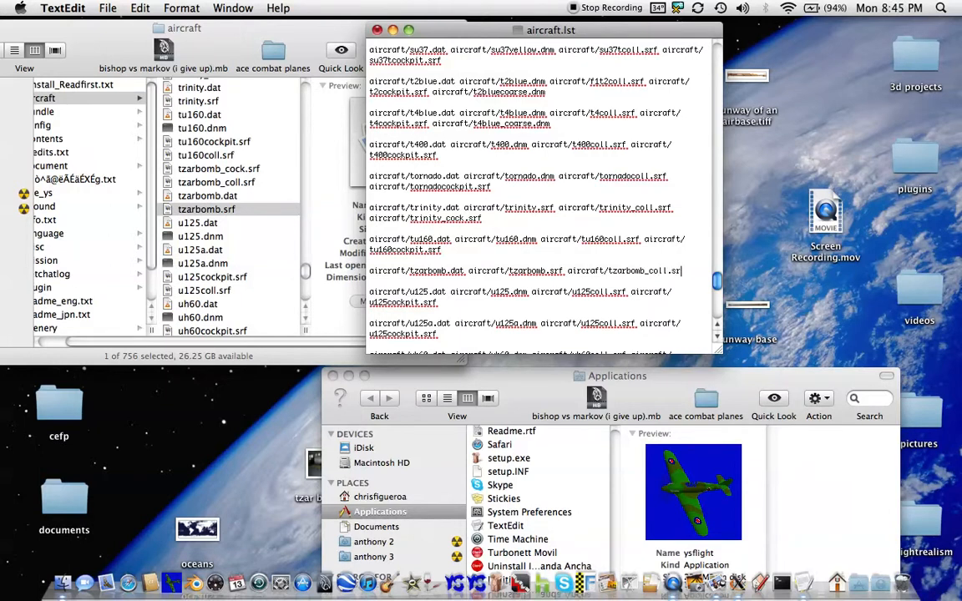
text(aircraft)
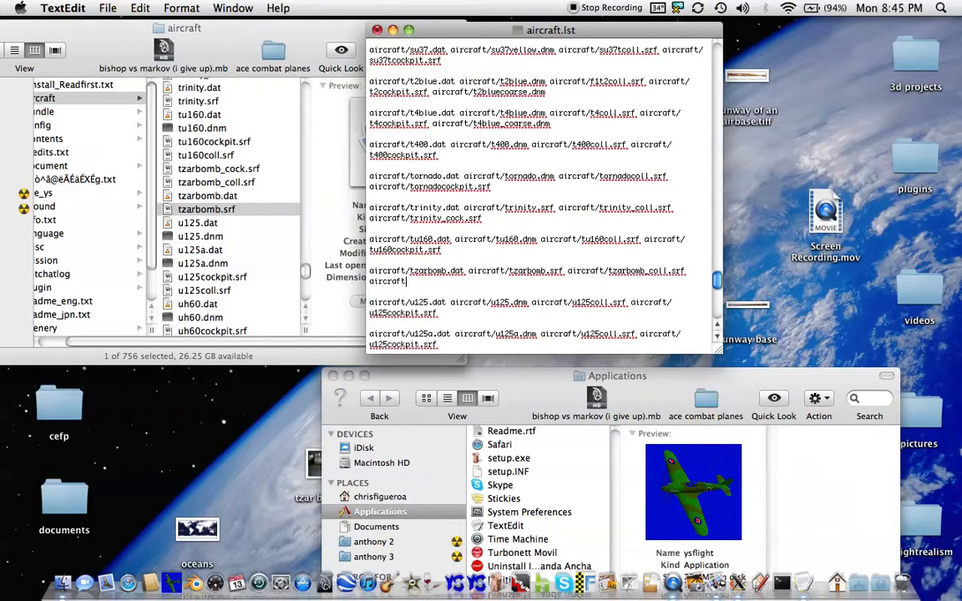
text(/tzarbomb_cock.srf)
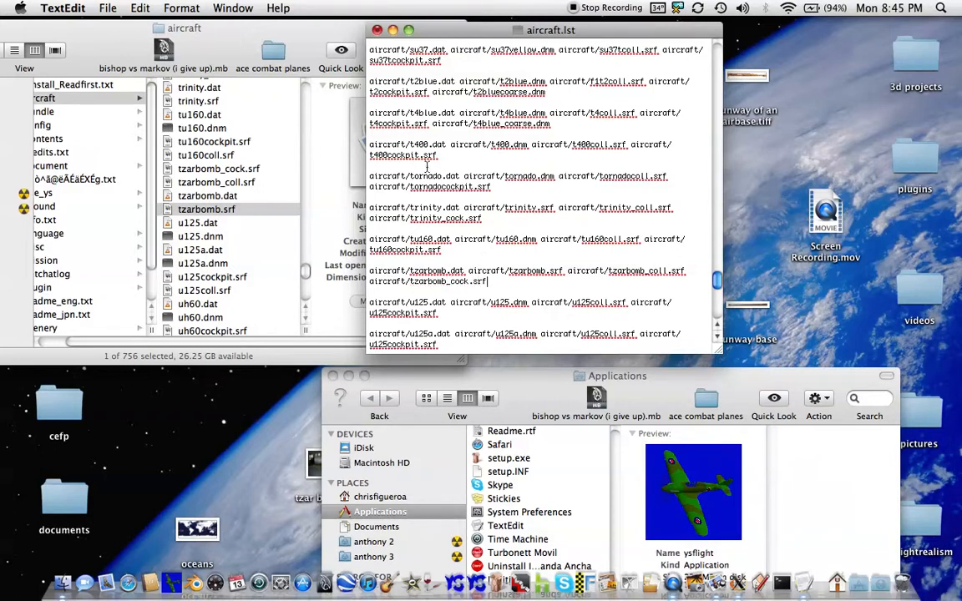
Close aircraft.lst and save its changes
click(376, 31)
click(668, 114)
Close the aircraft and Applications folder windows
drag(228, 30, 386, 29)
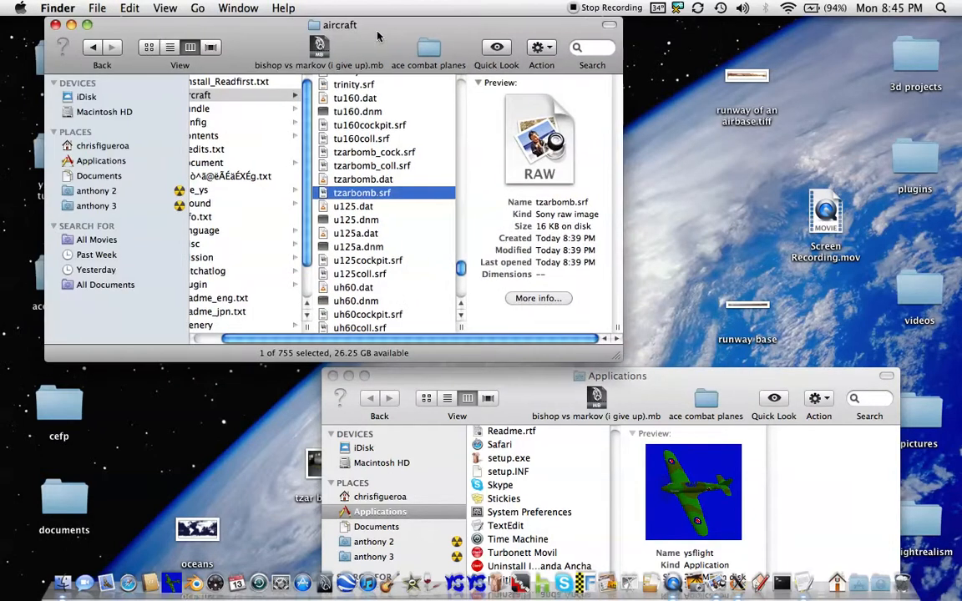
click(55, 22)
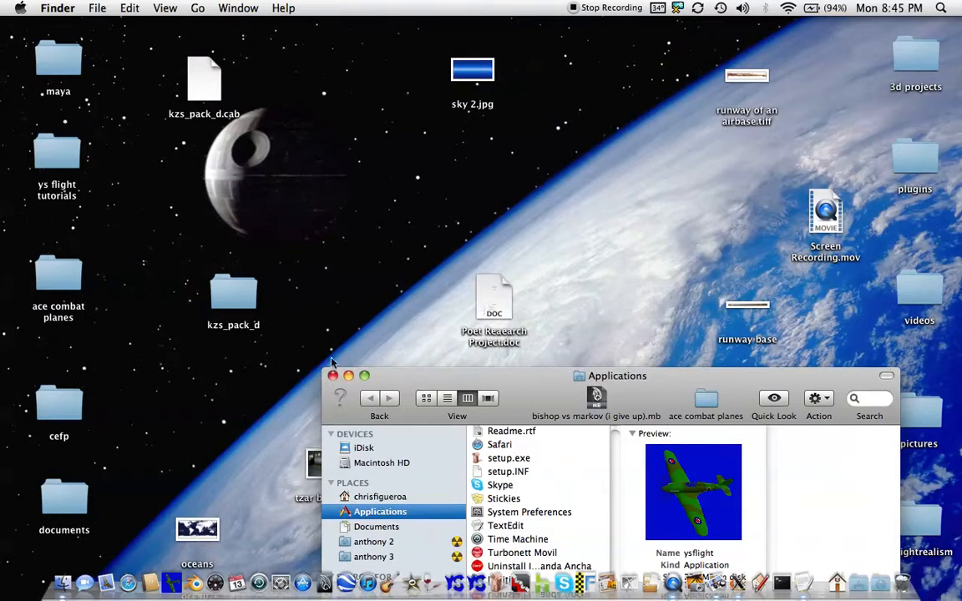
key(super+w)
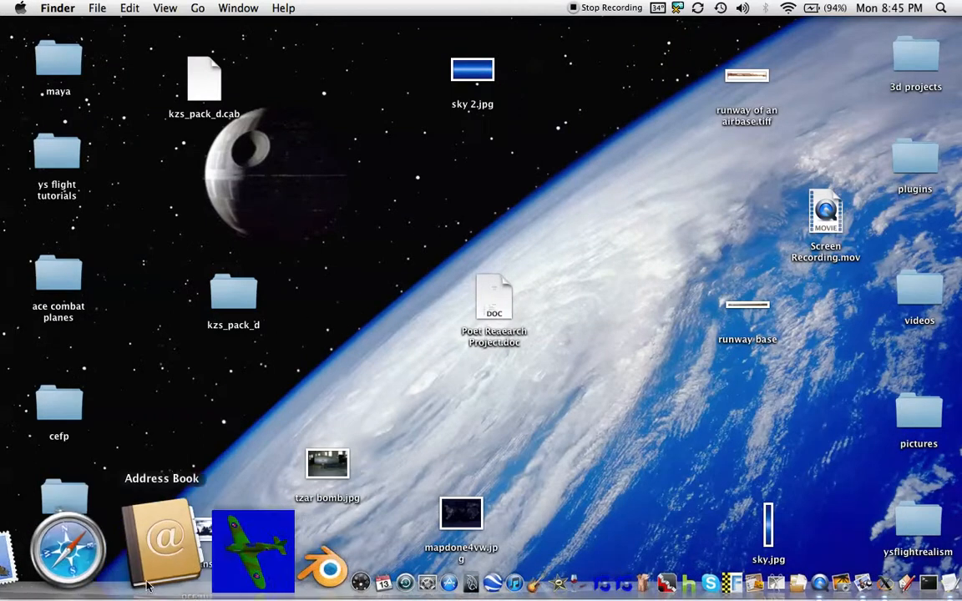
Launch YSFlight, enlarge its window, exit the demonstration and create a new flight
click(177, 581)
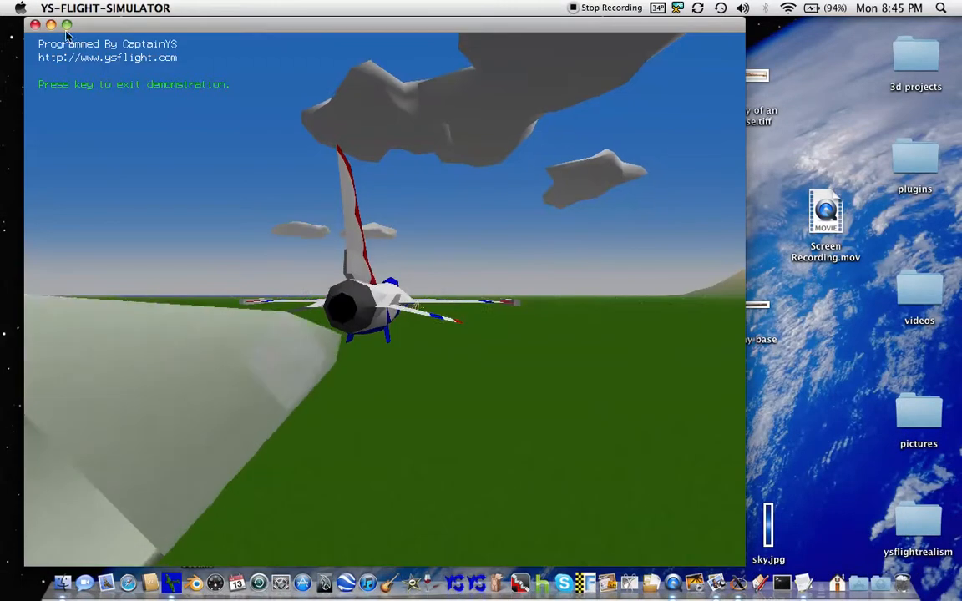
click(67, 25)
click(126, 89)
click(86, 124)
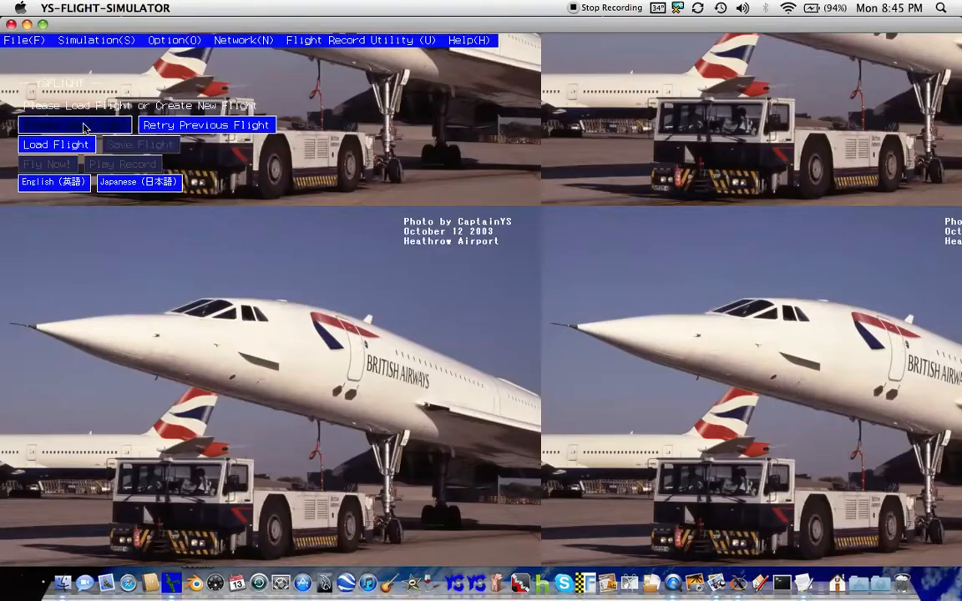
Search the aircraft list for tza, choose TZAR_BOMB as the aircraft, and start the flight
click(90, 210)
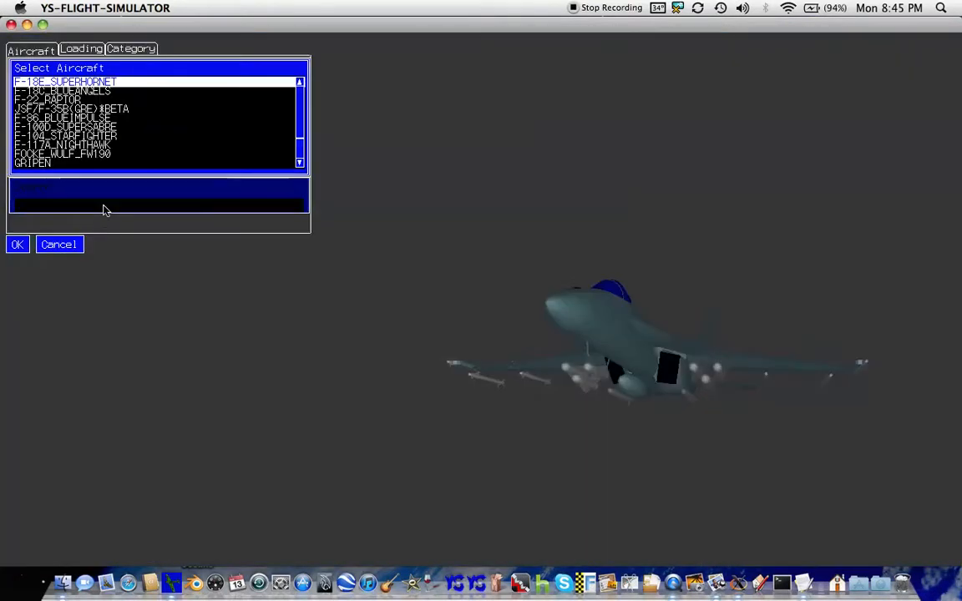
text(tza)
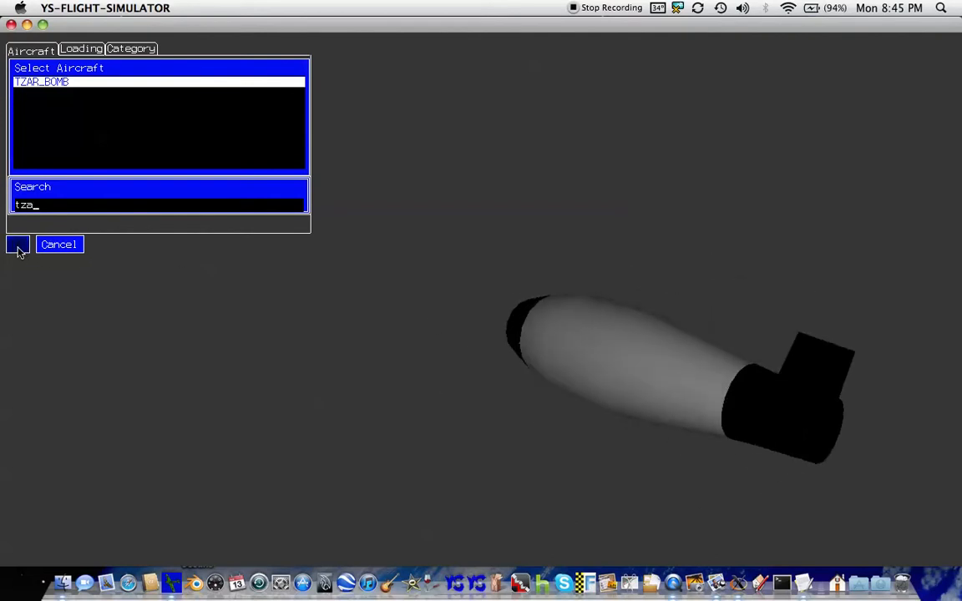
click(19, 246)
click(240, 85)
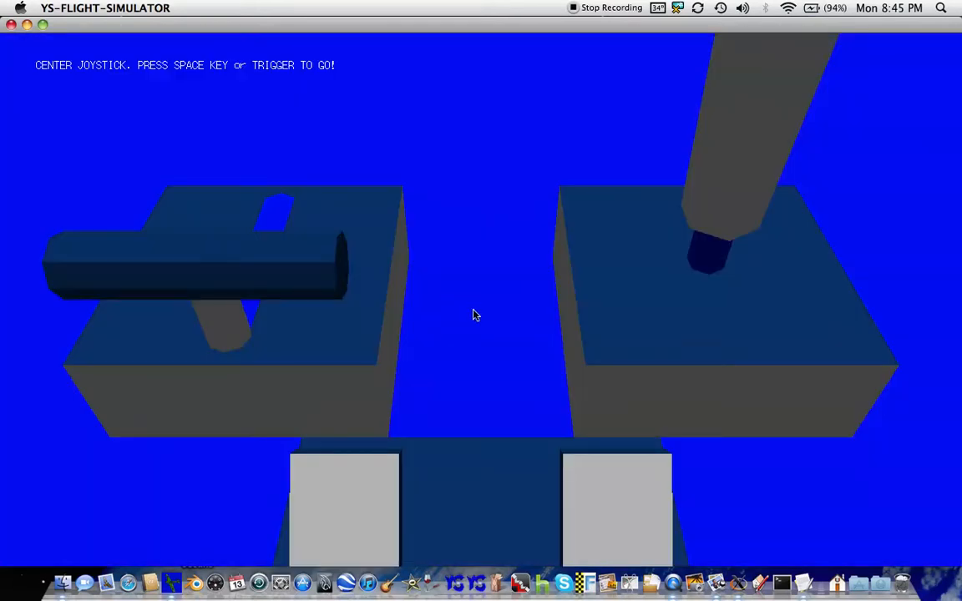
Begin the TZAR_BOMB flight, switch to an outside view, take off with increased throttle, and end the simulation
key(space)
key(F2)
key(F2)
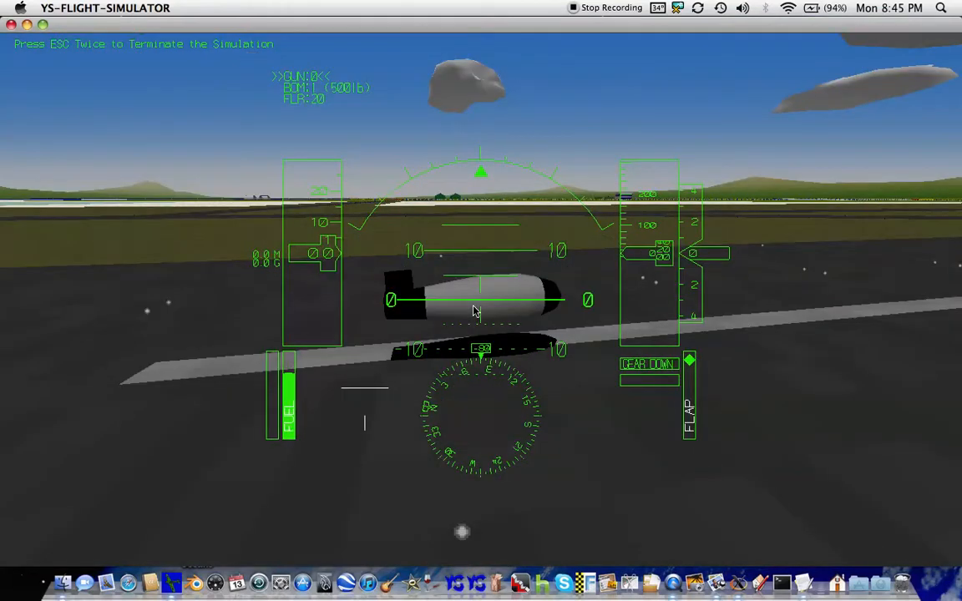
key(q)
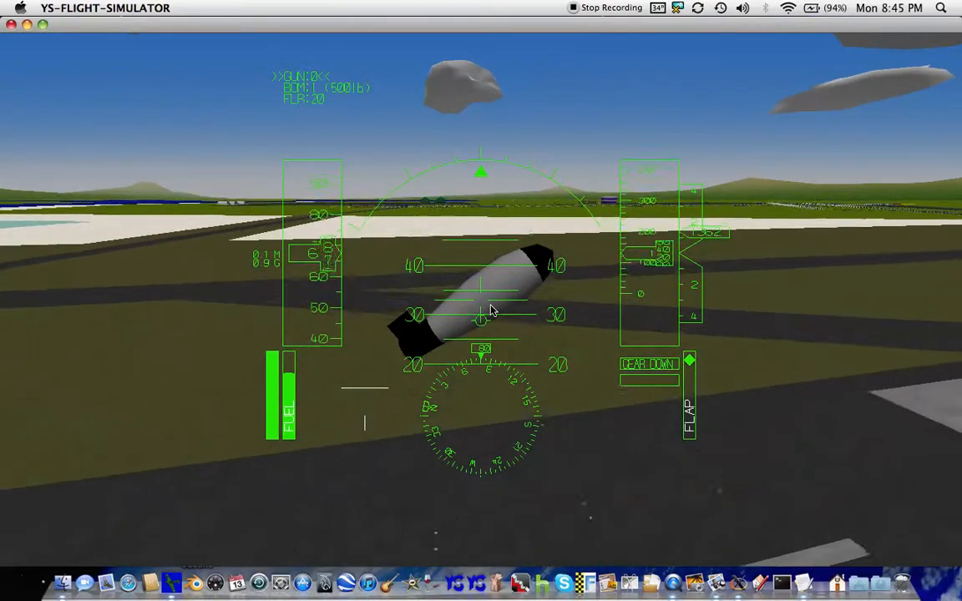
key(2)
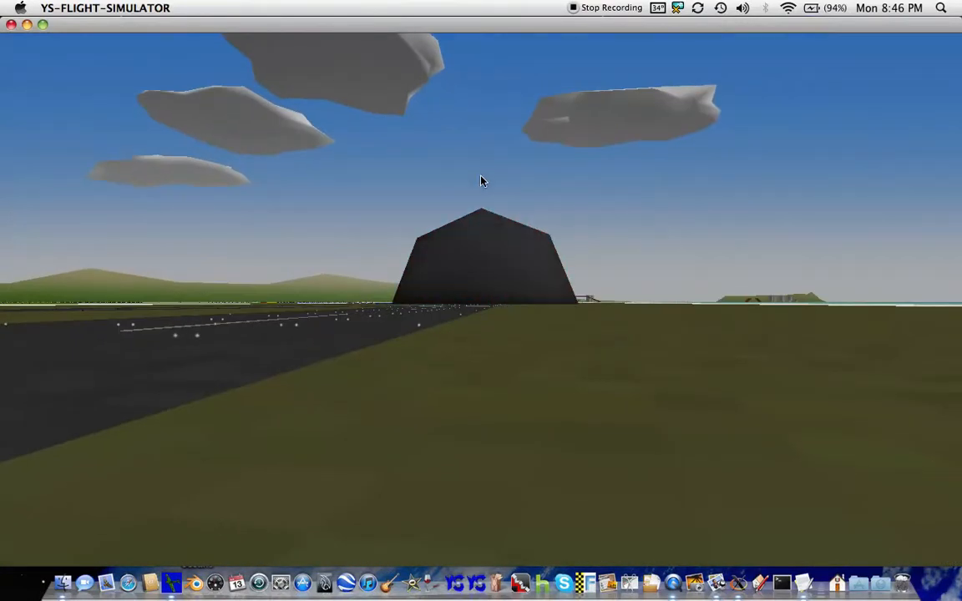
click(198, 166)
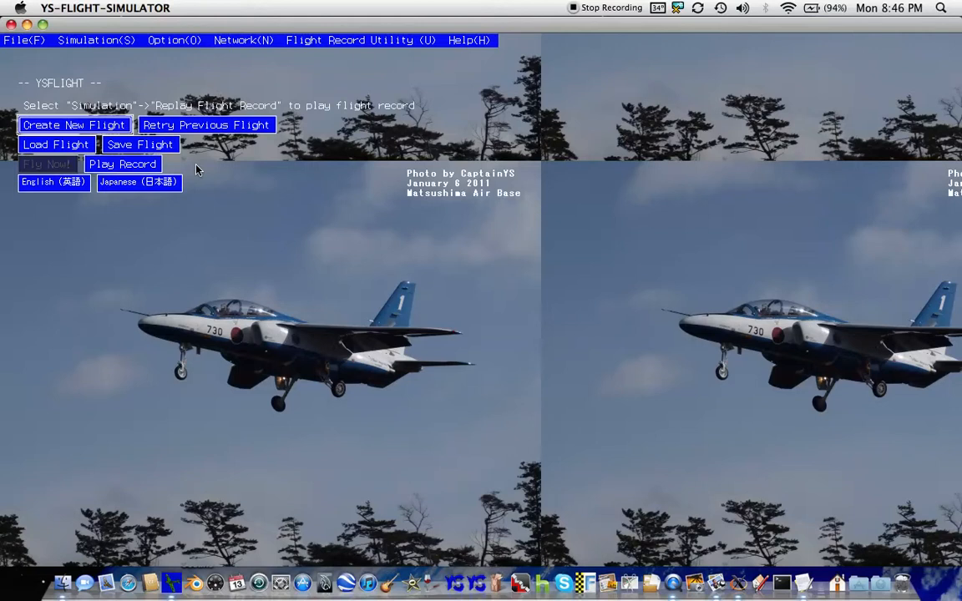
Create a new flight, search the aircraft list for trini, choose EW1_TRINITY as the player airplane, and start the flight
click(52, 123)
click(49, 94)
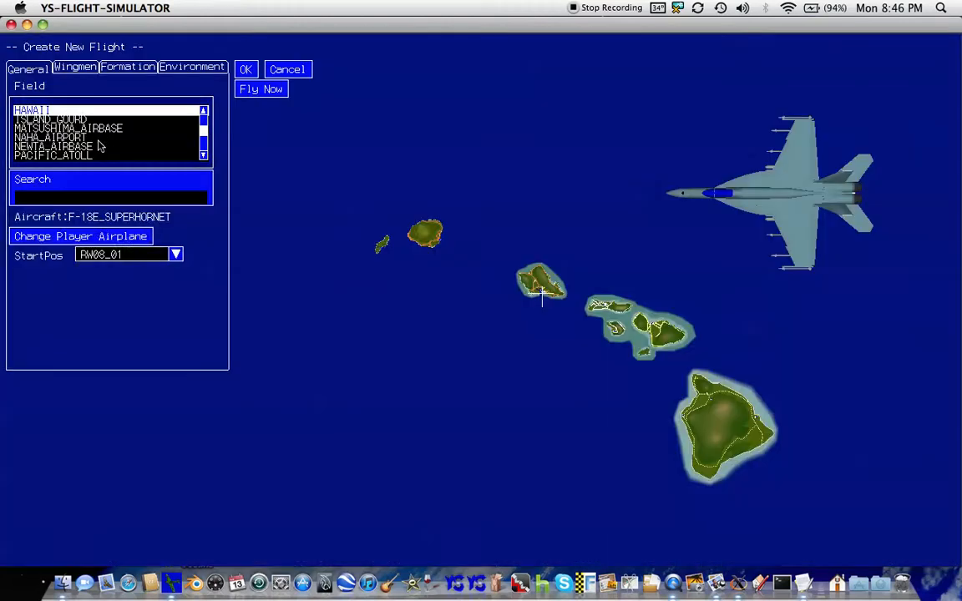
click(121, 229)
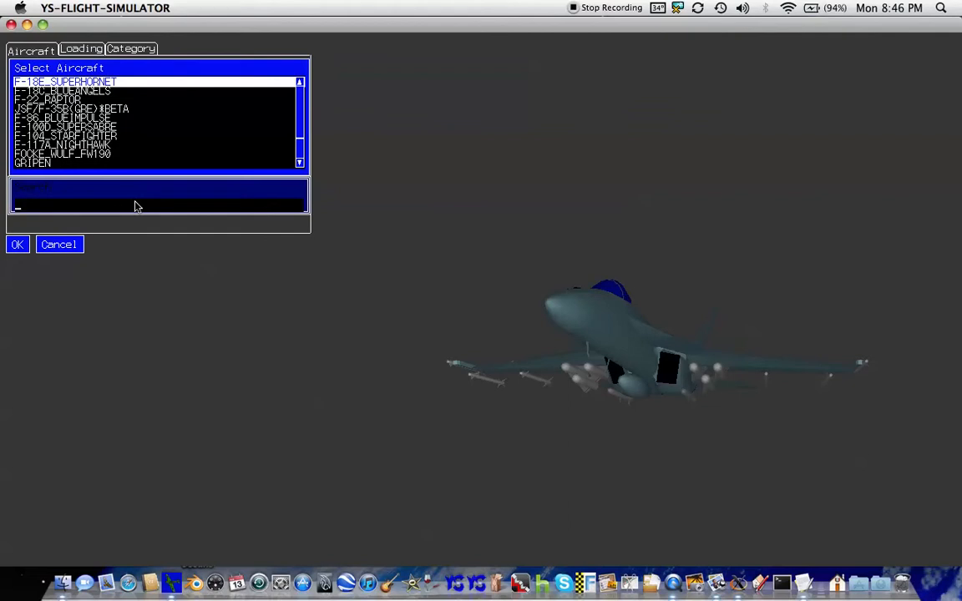
text(trini)
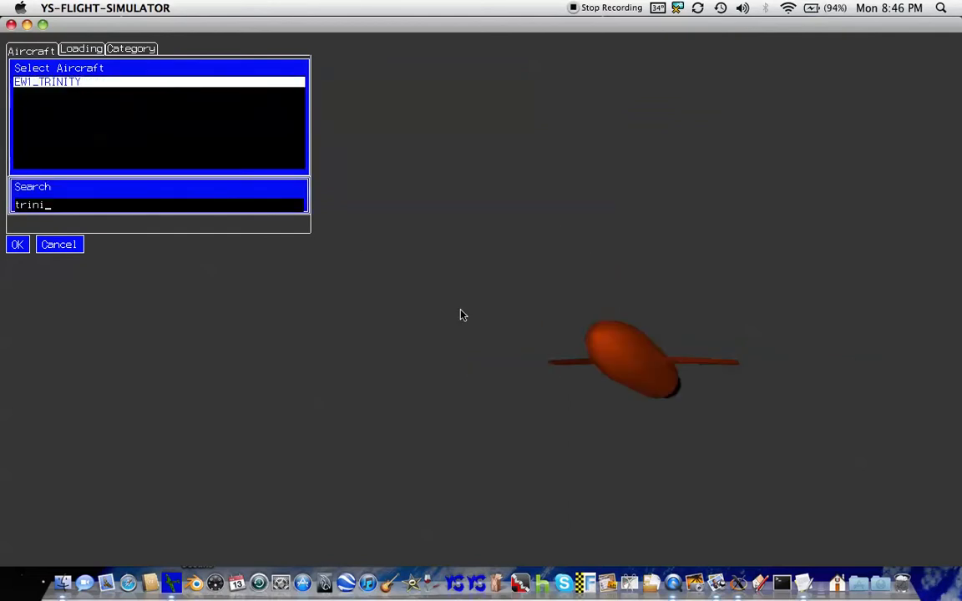
mouse_move(625, 393)
mouse_down()
mouse_move(559, 394)
mouse_move(613, 403)
mouse_up()
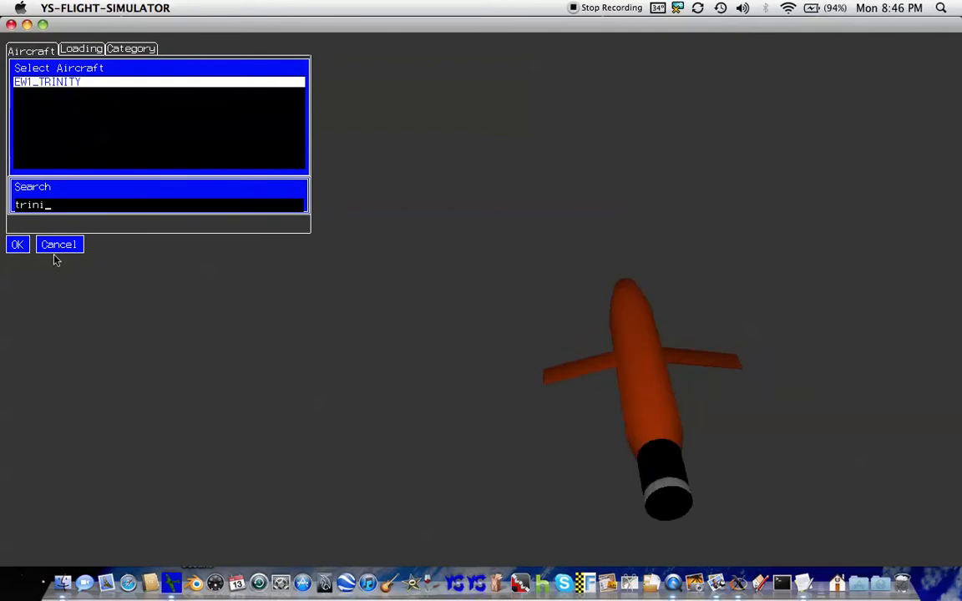
click(17, 243)
click(266, 89)
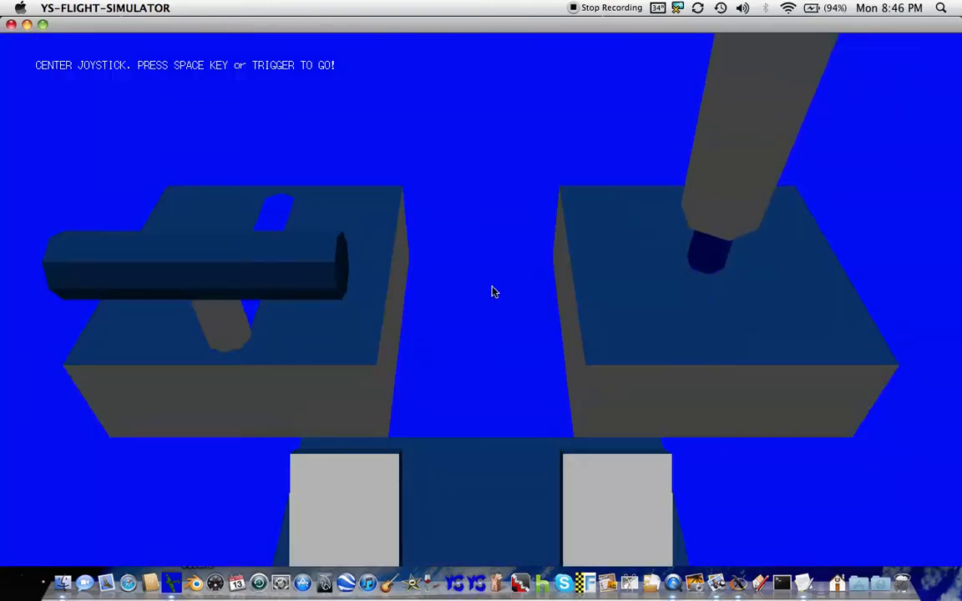
Fly EW1_TRINITY with afterburner while watching it from an outside view, and terminate the simulation
key(space)
key(Tab)
key(F2)
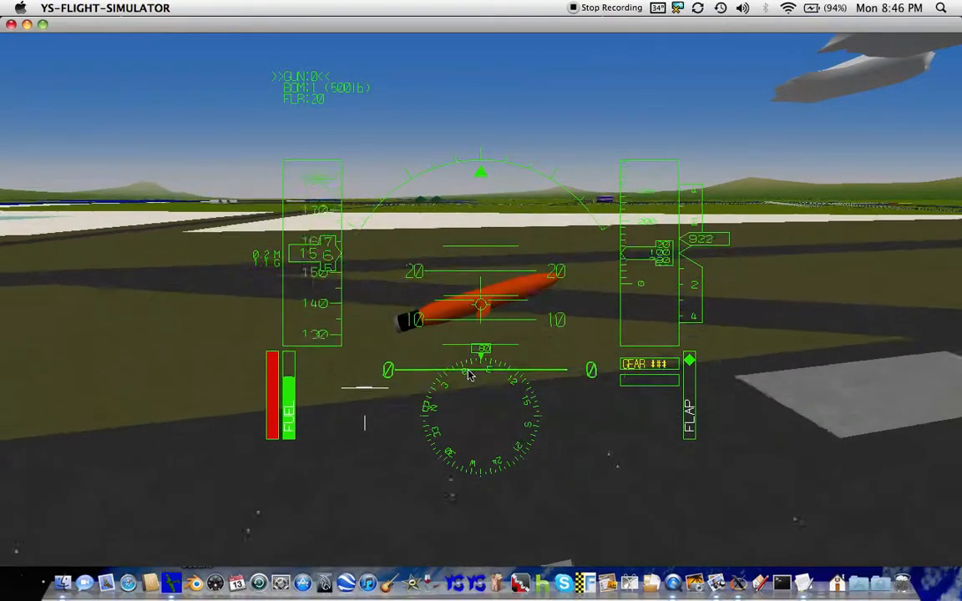
key(F1)
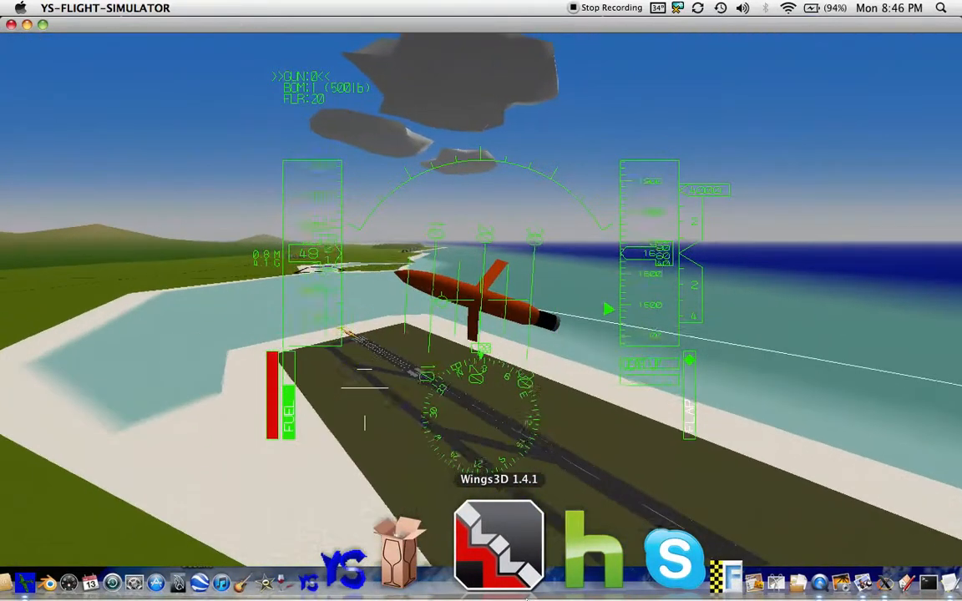
key(Escape)
key(space)
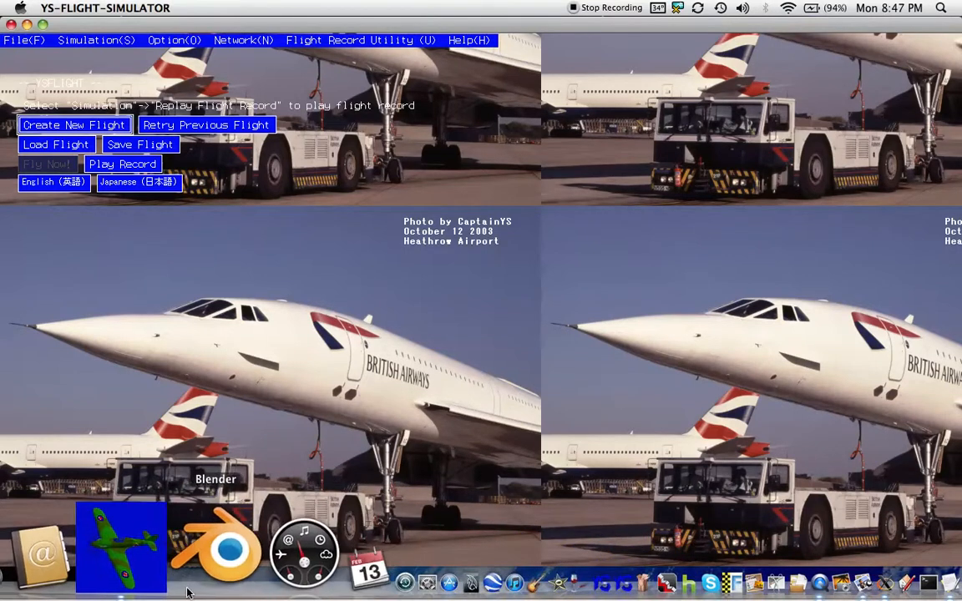
Replace the current flight with a new one, search for cham, choose RC_CHAMP as the player airplane, and accept the flight
click(91, 130)
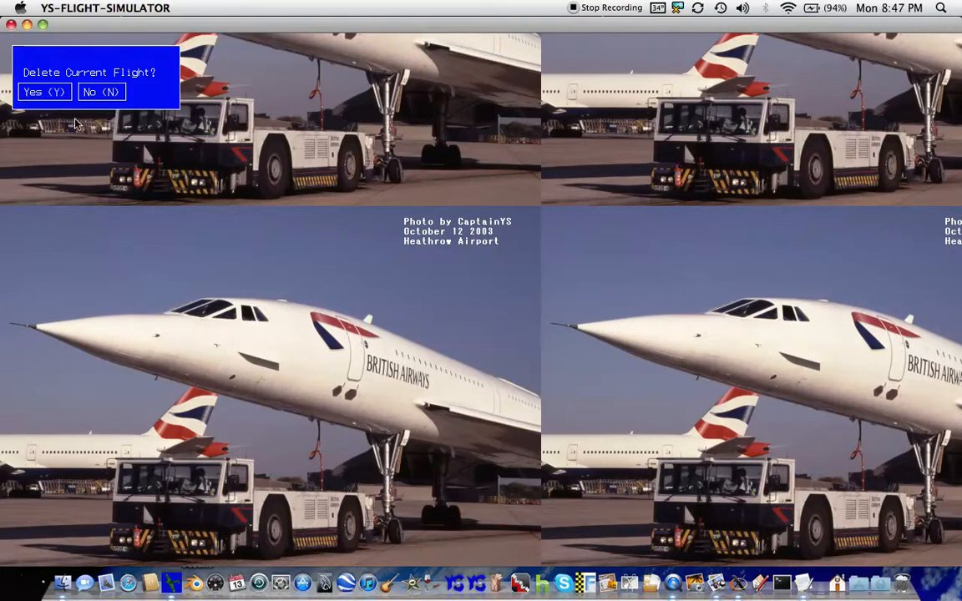
click(45, 92)
click(128, 230)
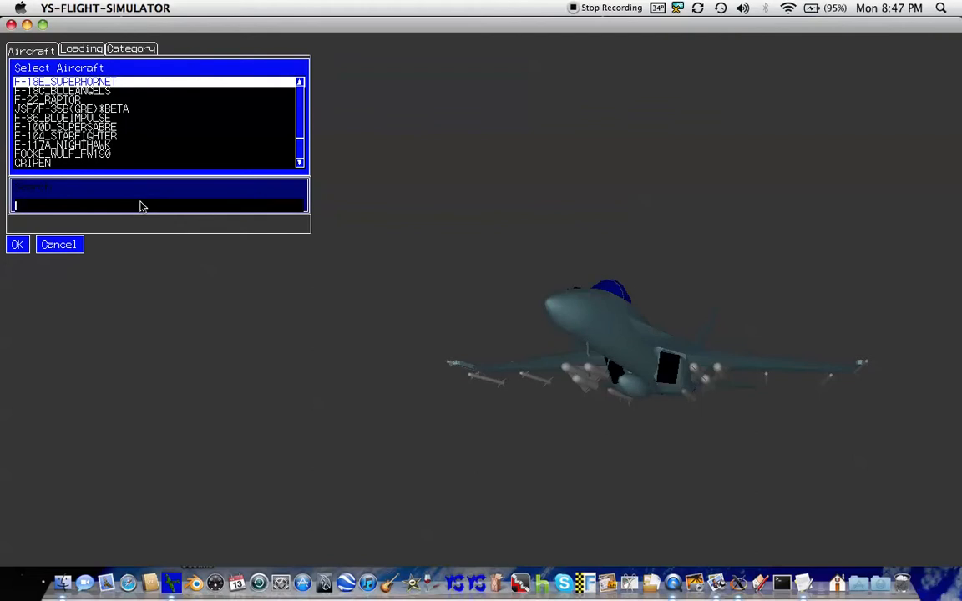
text(cham)
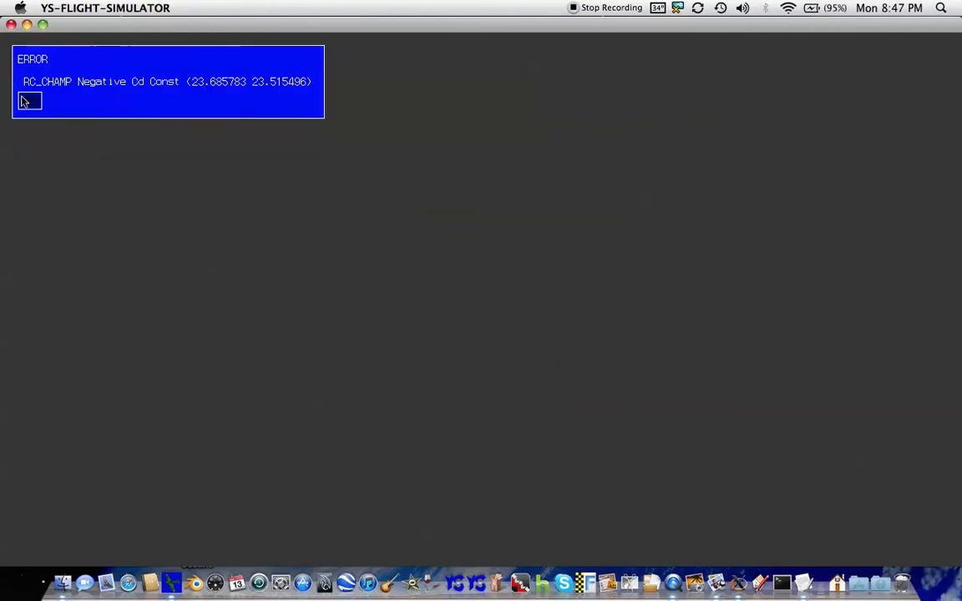
click(30, 101)
click(17, 244)
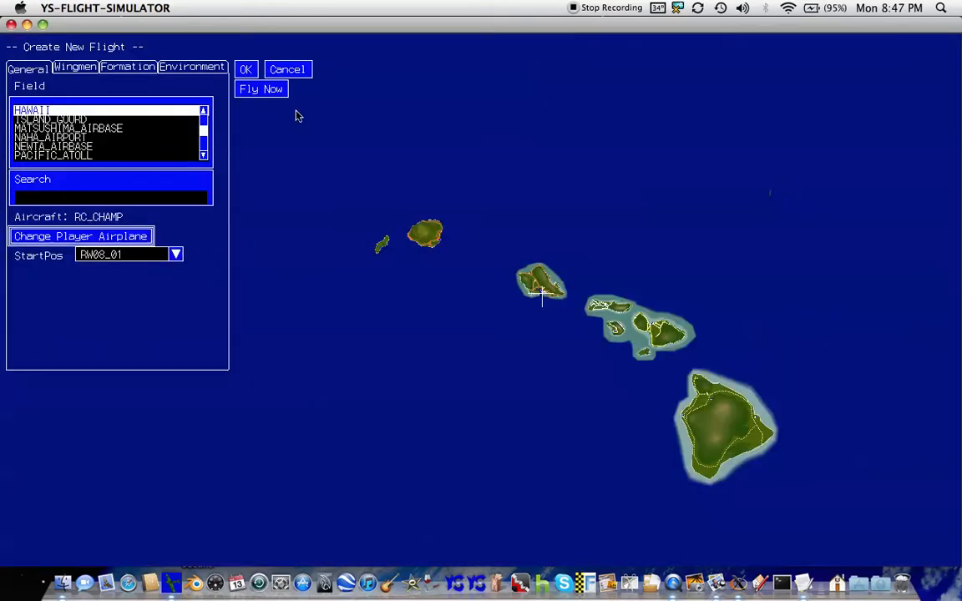
click(246, 70)
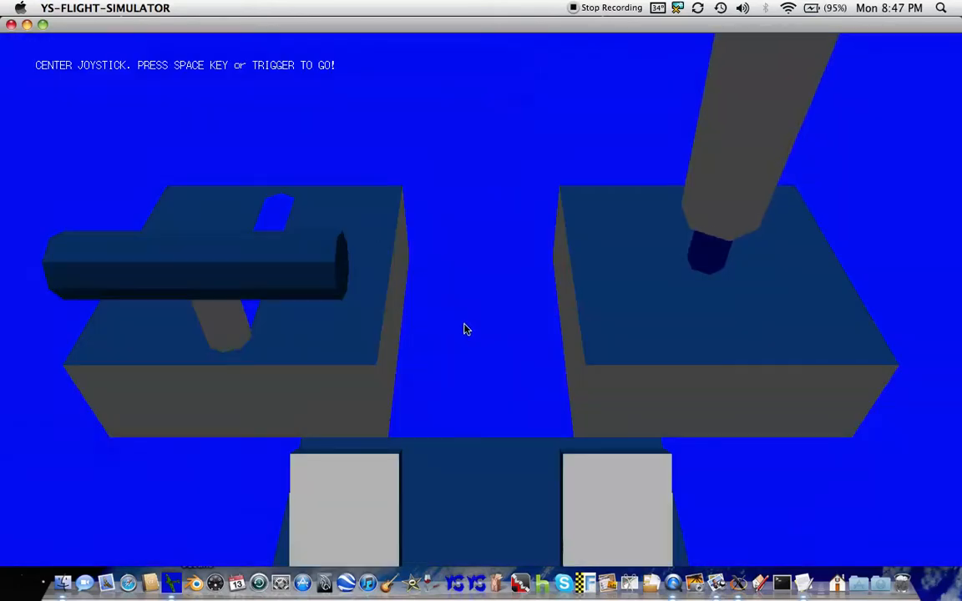
Begin the RC_CHAMP flight, inspect the plane from outside, take off at full throttle, and return to the cockpit view
key(space)
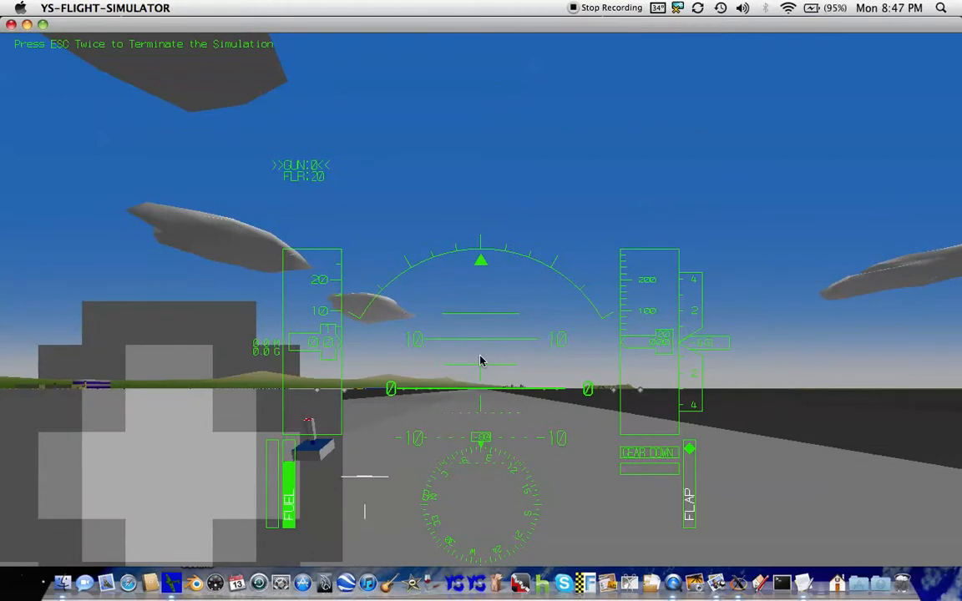
key(F2)
key(Down)
key(Up)
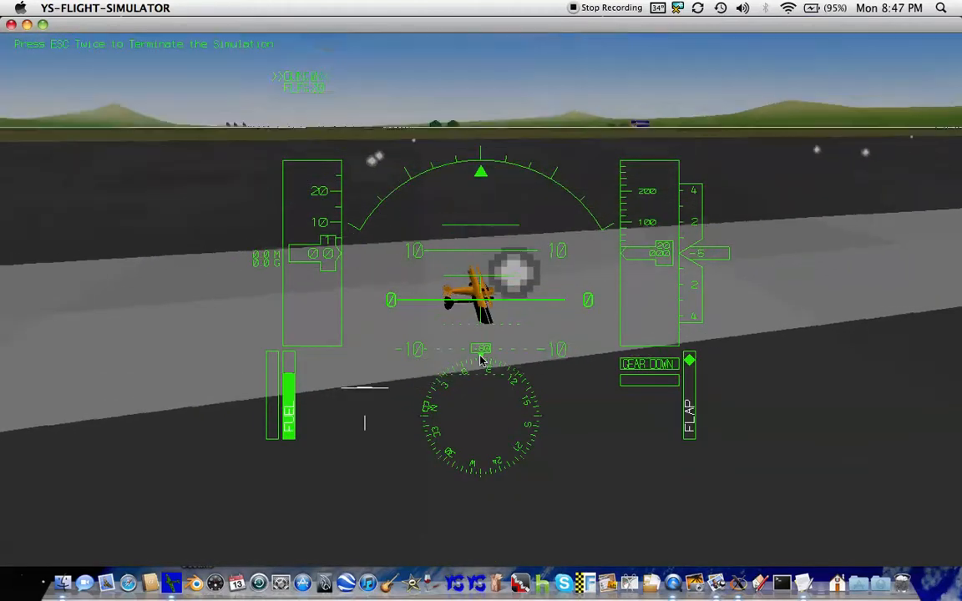
key(Right)
key(Right)
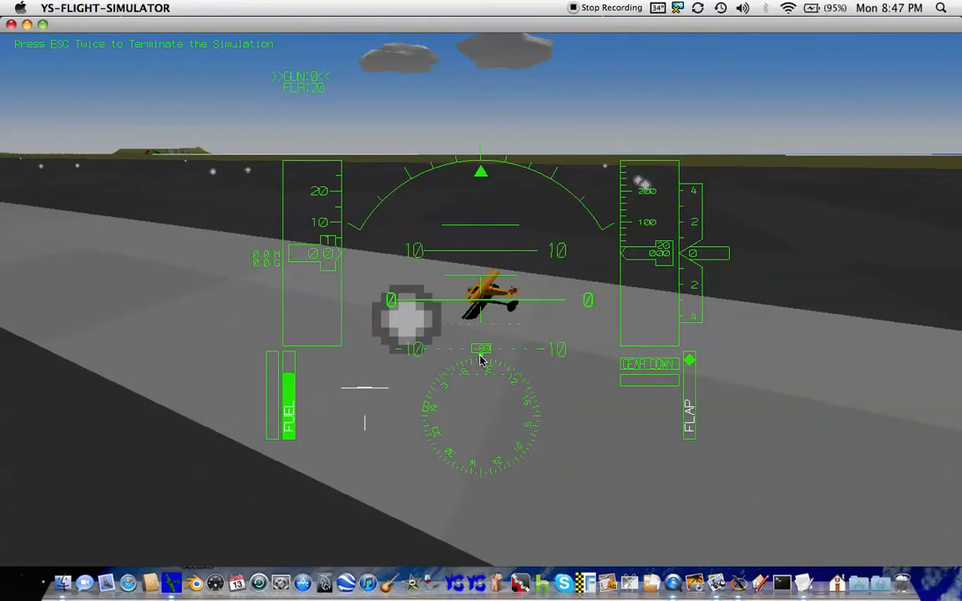
key(q)
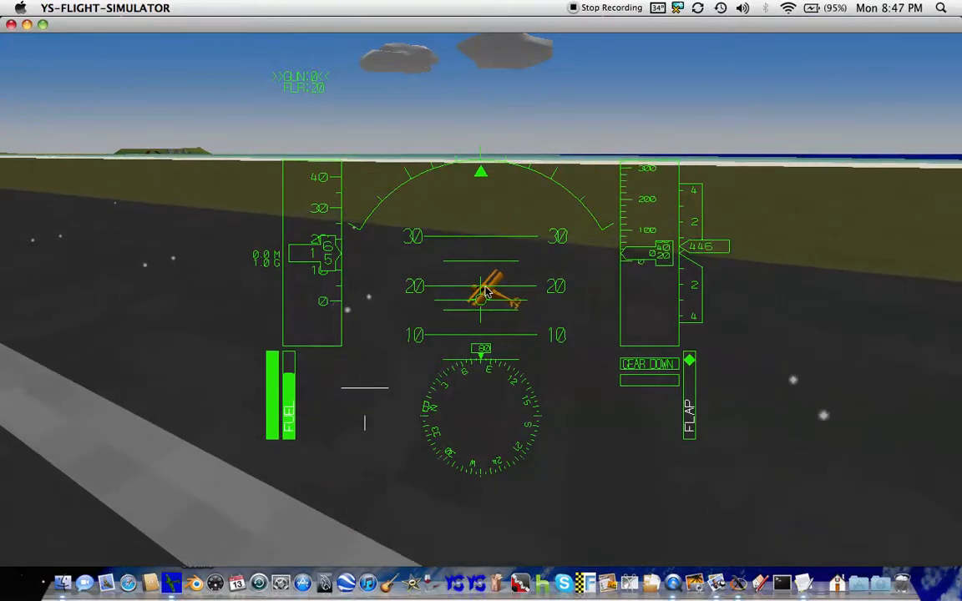
key(F1)
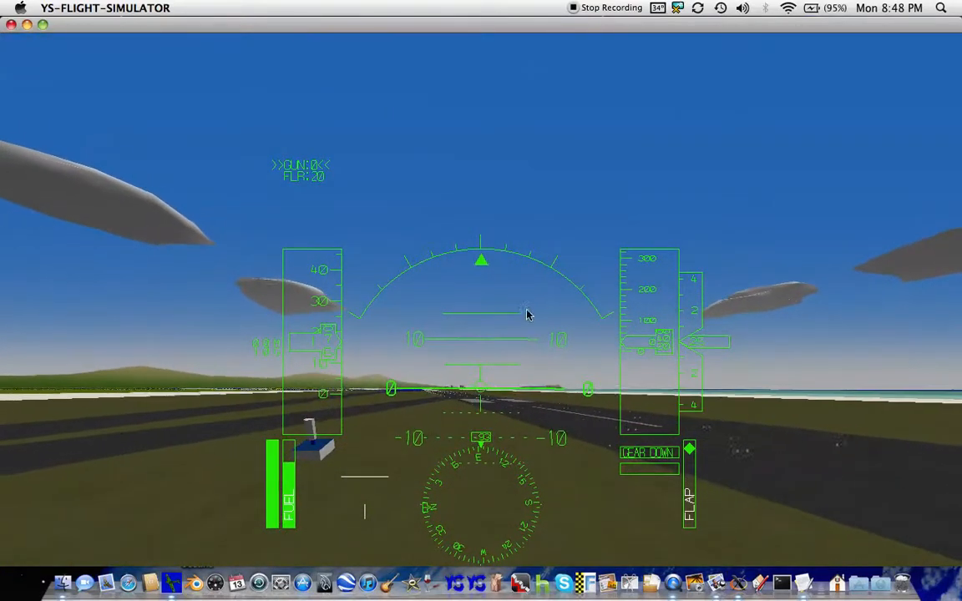
Examine the flying RC_CHAMP from outside views behind and above it, zooming in and back out
key(F2)
key(F2)
key(F2)
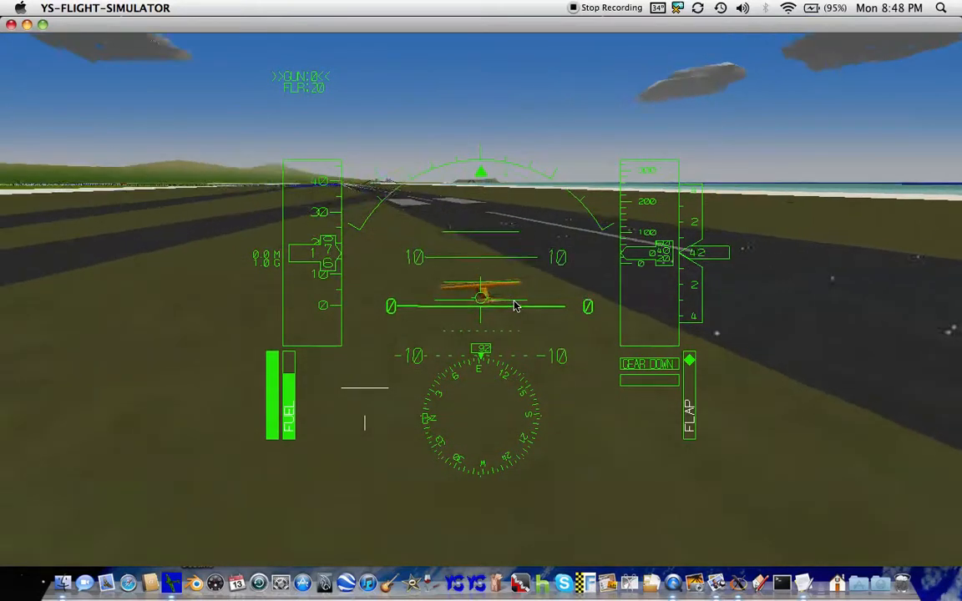
key(Up)
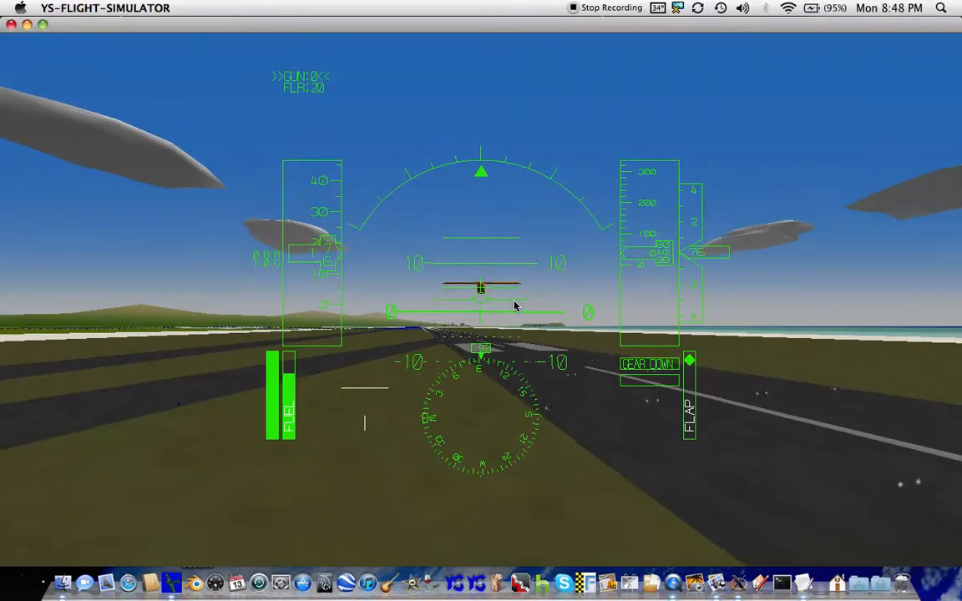
key(Down)
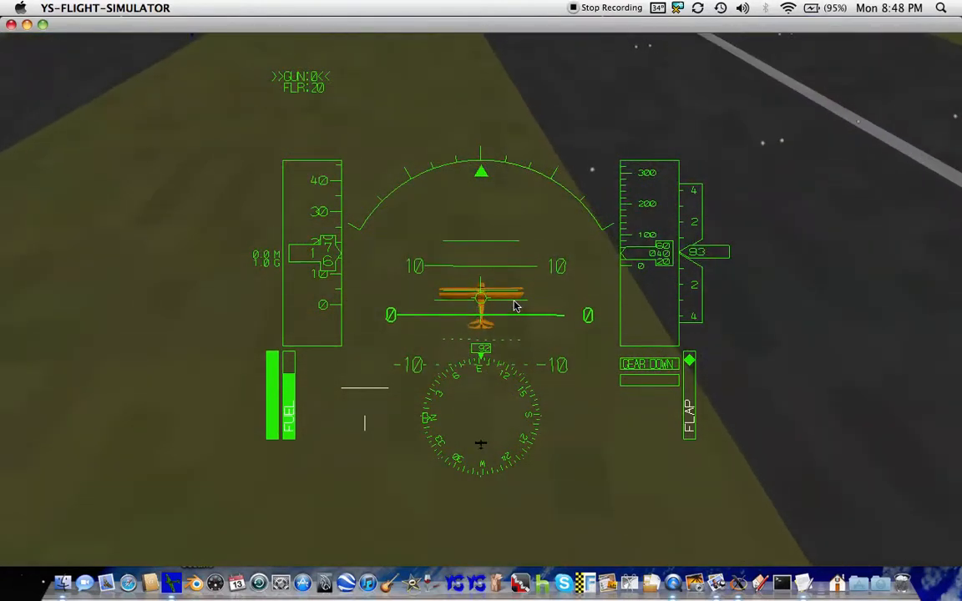
key(z)
key(x)
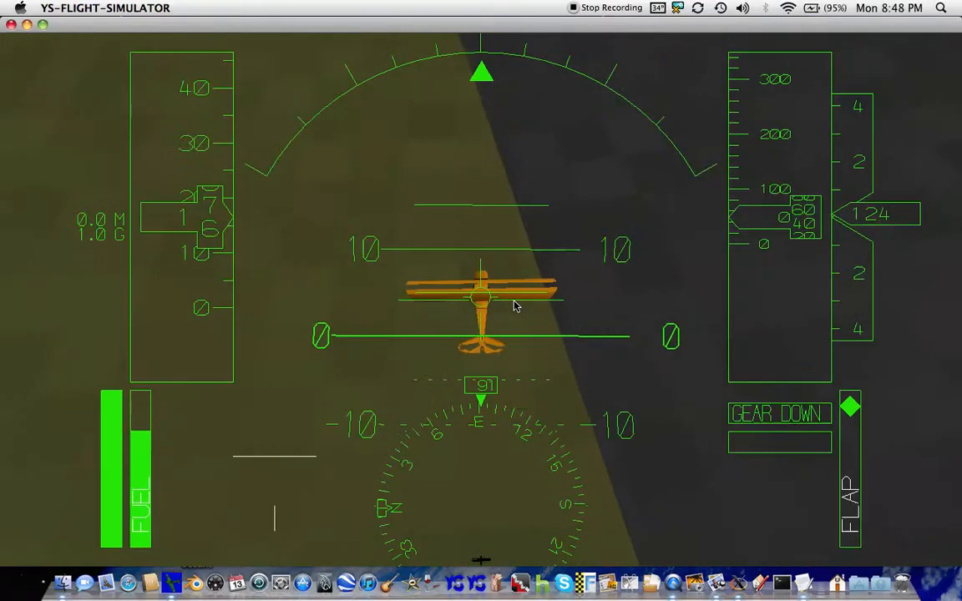
key(x)
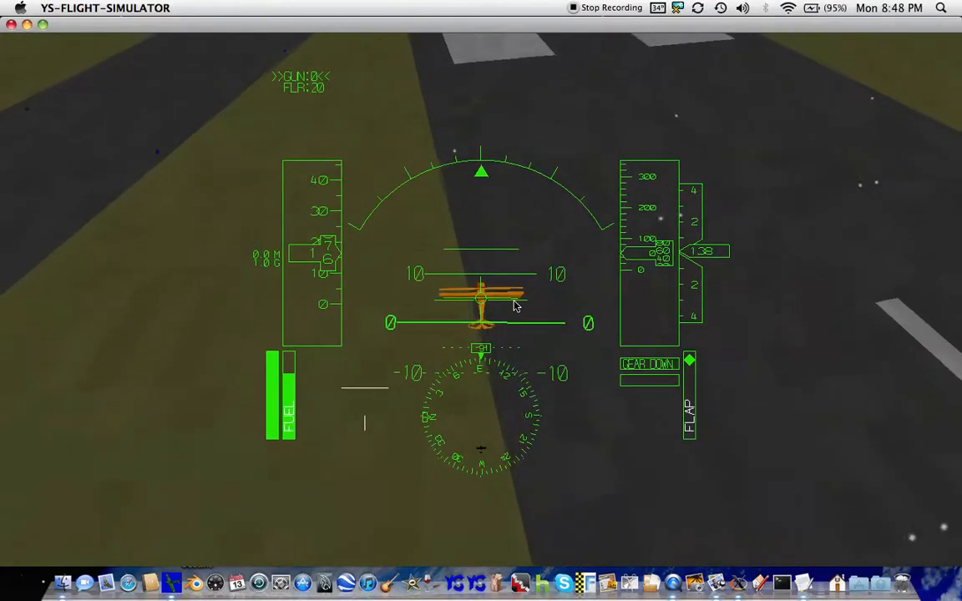
End the RC_CHAMP flight and close the YSFlight window
key(Escape)
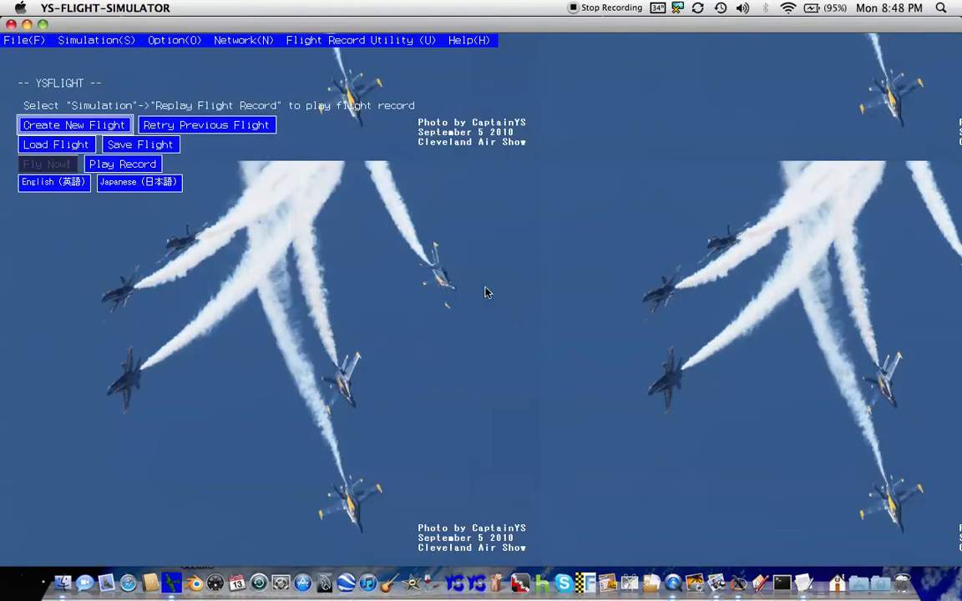
click(13, 25)
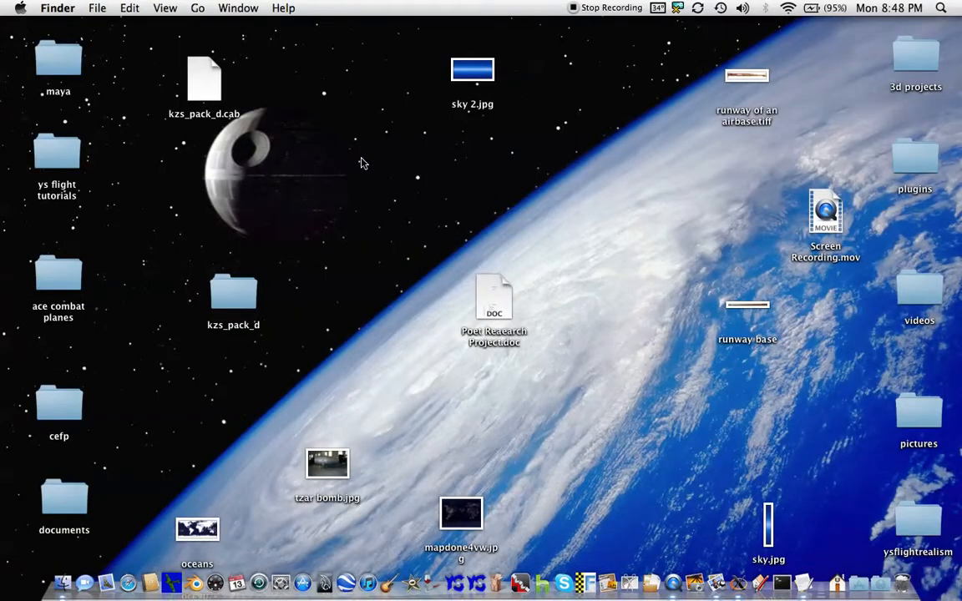